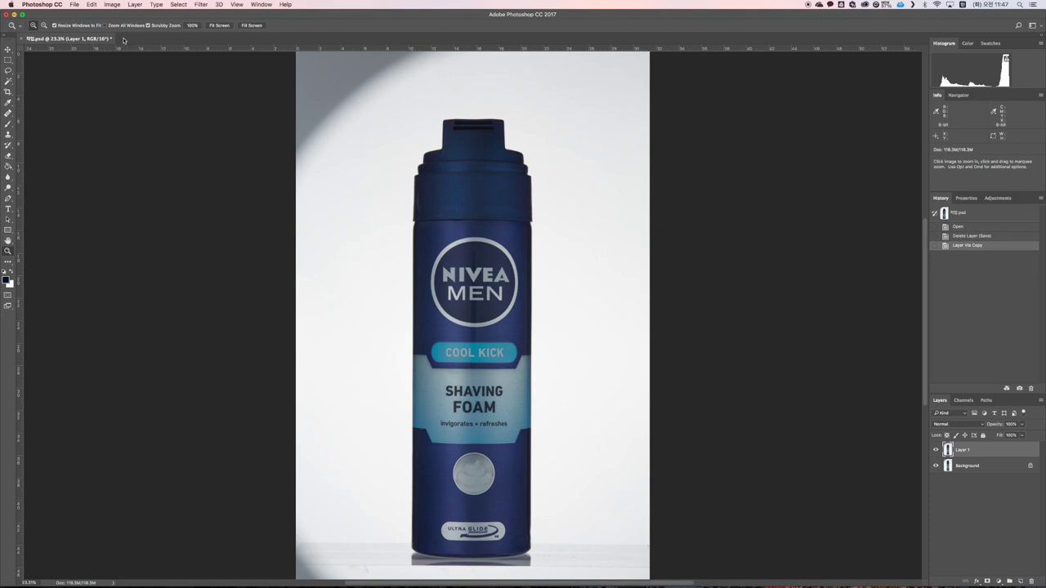
# Step: Straighten the photo with the Crop tool's Straighten option along the can's left edge and commit the crop
pyautogui.press('c')
pyautogui.click(209, 27)
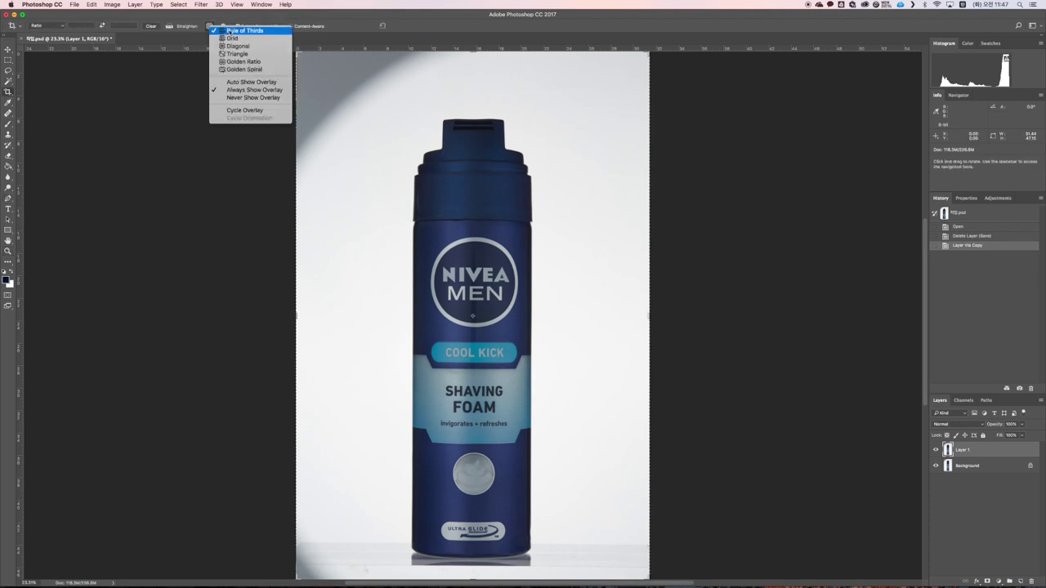
pyautogui.click(229, 31)
pyautogui.click(173, 26)
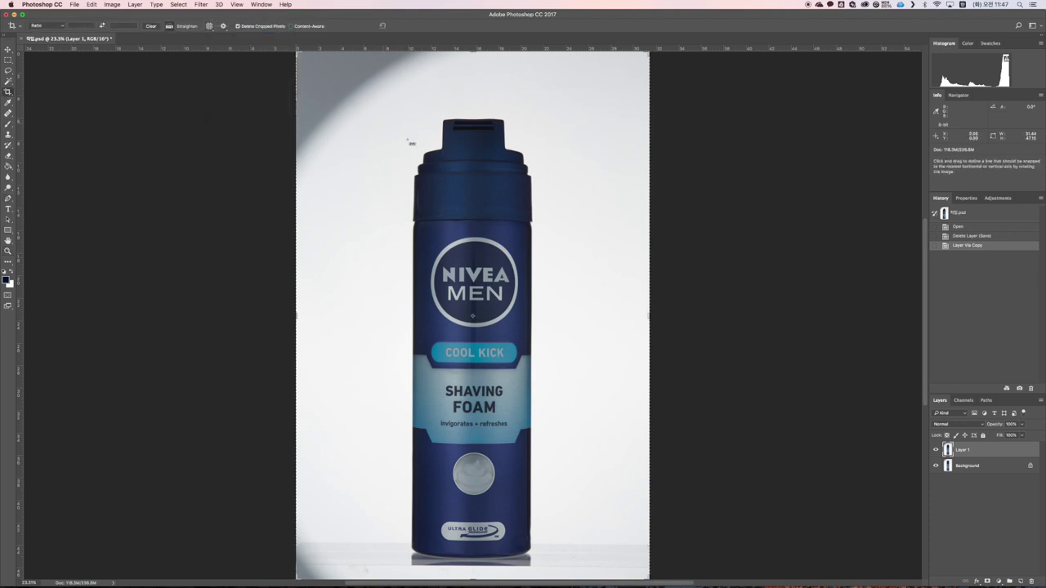
pyautogui.moveTo(416, 258); pyautogui.dragTo(416, 514)
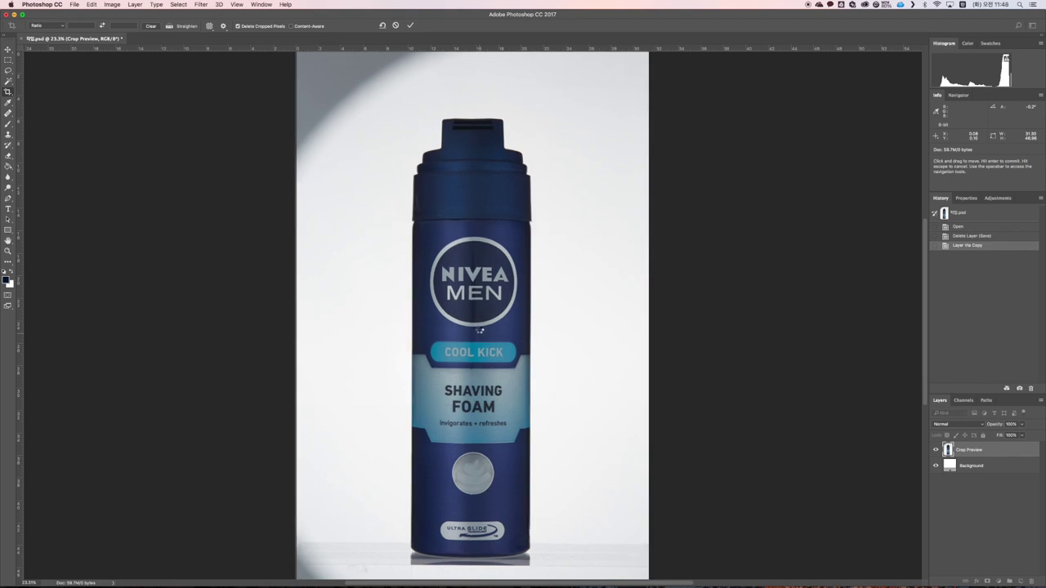
pyautogui.press('Return')
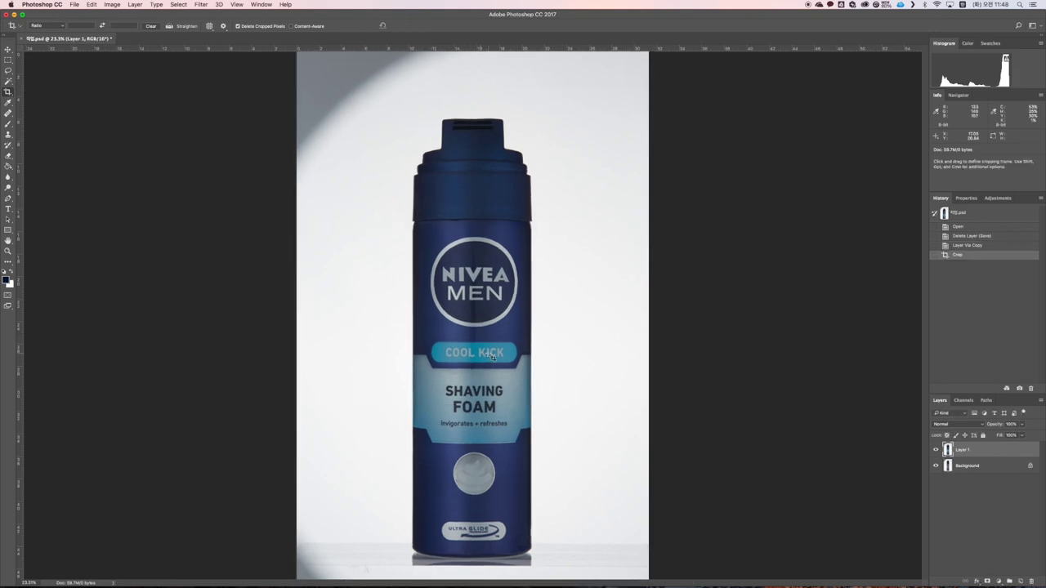
pyautogui.press("super+'")
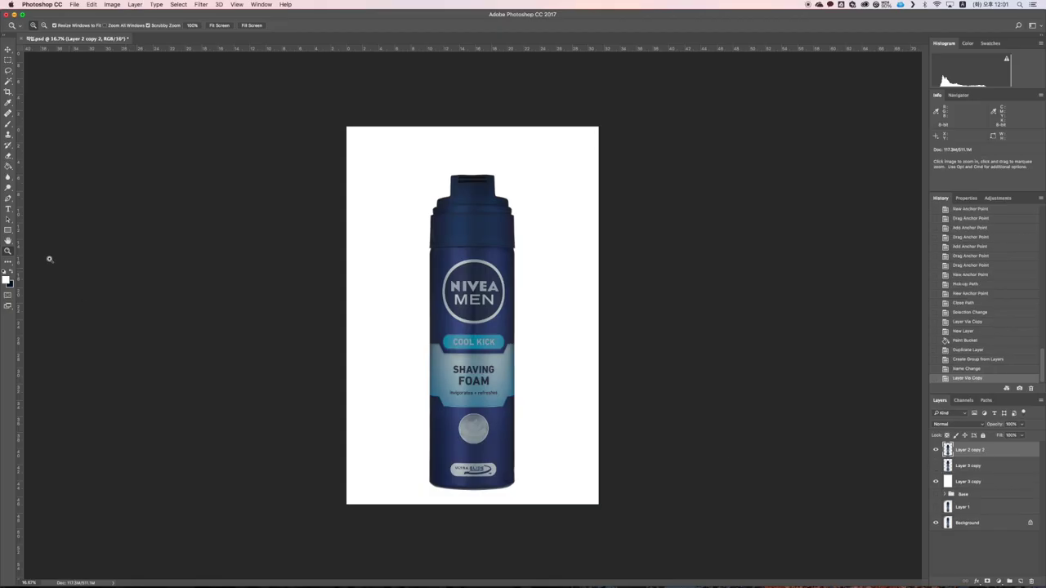
# Step: Show the hidden Layer 2 copy, then copy a rectangular strip of the can's lower left edge into a new layer
pyautogui.click(938, 465)
pyautogui.moveTo(428, 460); pyautogui.dragTo(471, 446)
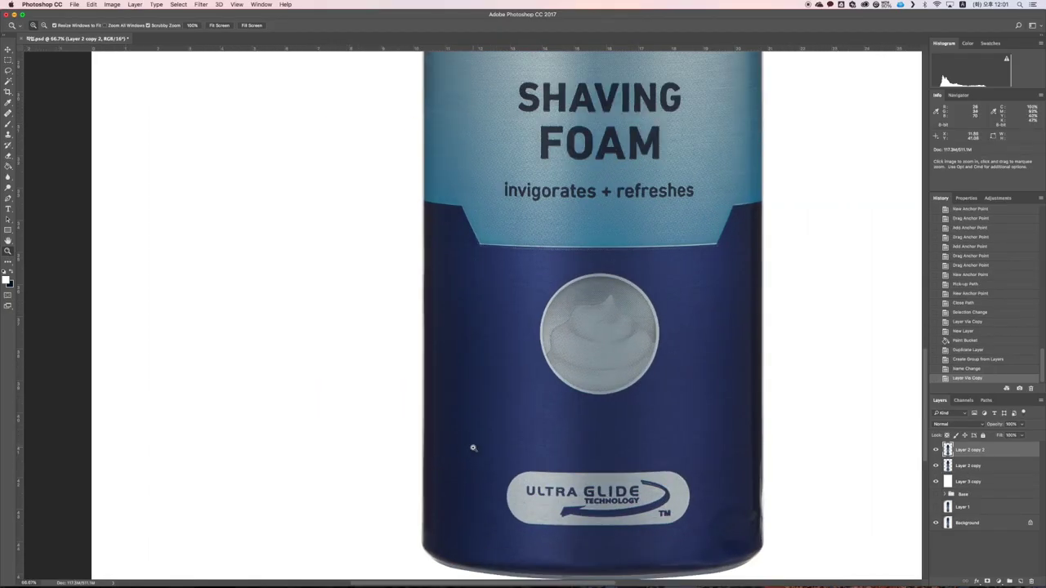
pyautogui.scroll(-1, 462, 490)
pyautogui.click(461, 496)
pyautogui.moveTo(447, 521); pyautogui.dragTo(442, 469)
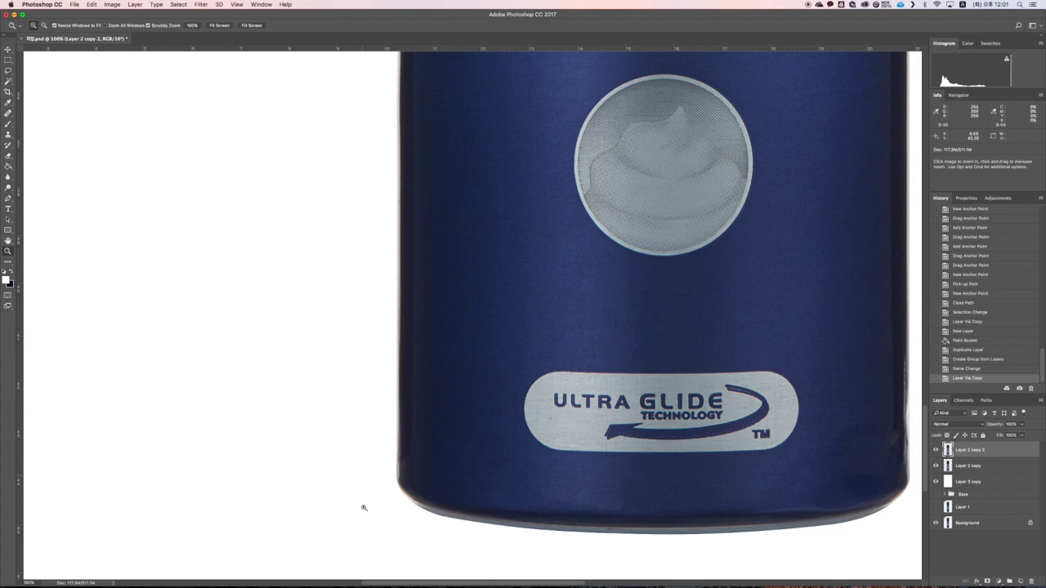
pyautogui.click(7, 61)
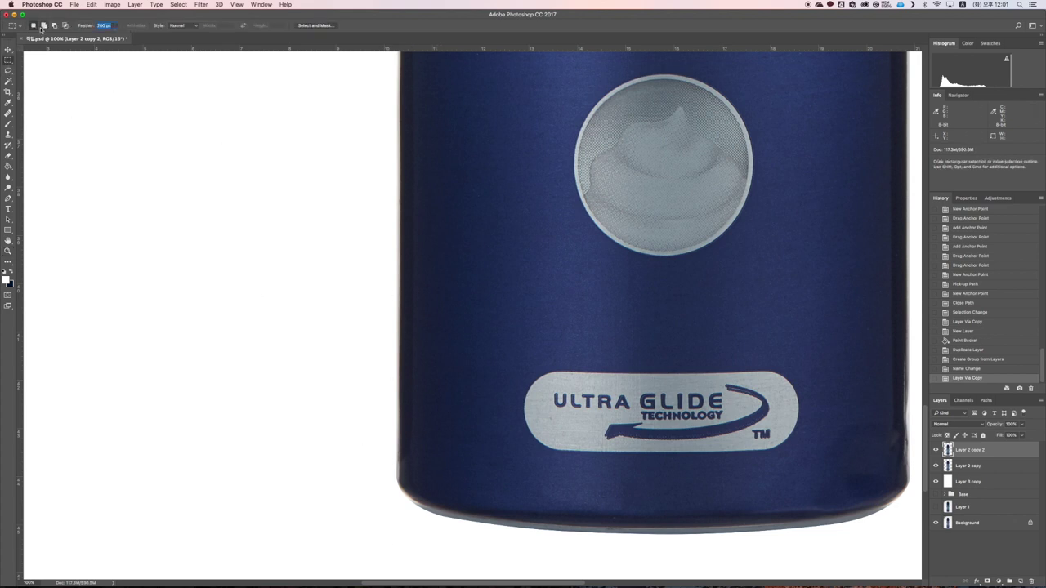
pyautogui.moveTo(362, 130); pyautogui.dragTo(450, 397)
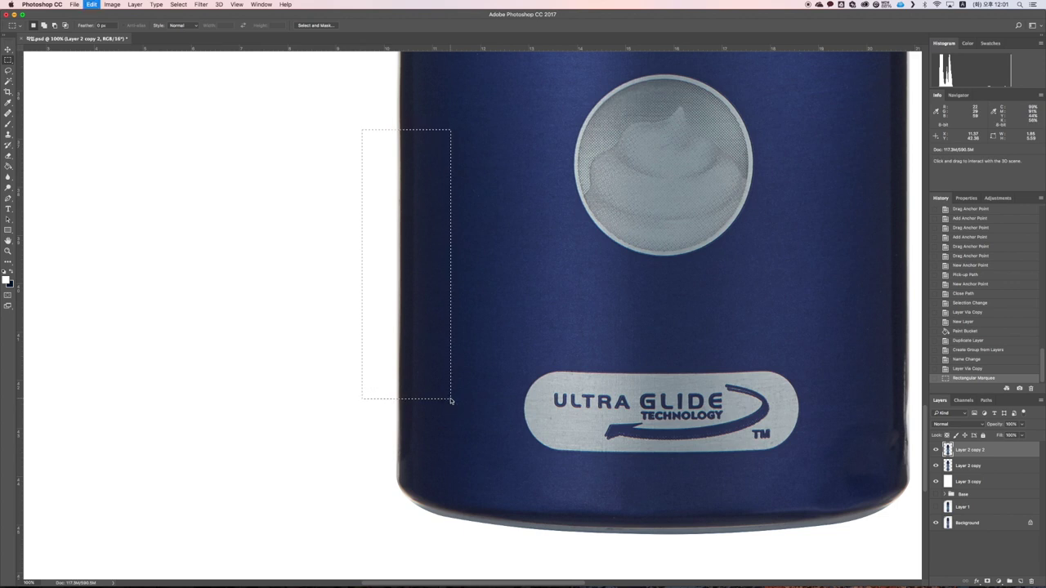
pyautogui.press('cmd+v')
# Step: Move the pasted strip down over the can's lower-left corner, align it at reduced opacity, and restore its opacity to 100%
pyautogui.press('super+t')
pyautogui.moveTo(411, 319); pyautogui.dragTo(424, 429)
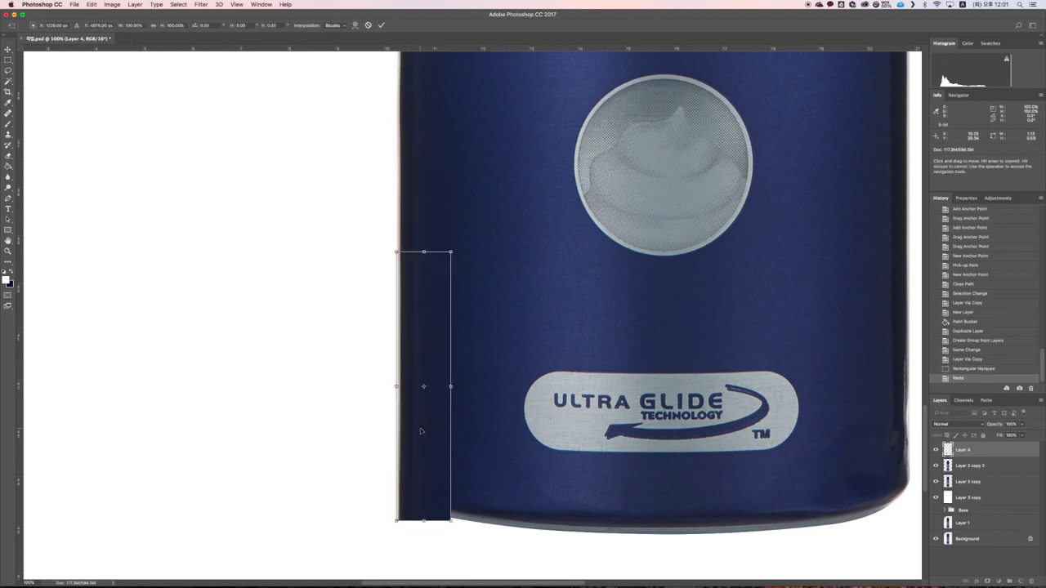
pyautogui.press('Return')
pyautogui.click(1021, 424)
pyautogui.click(1006, 435)
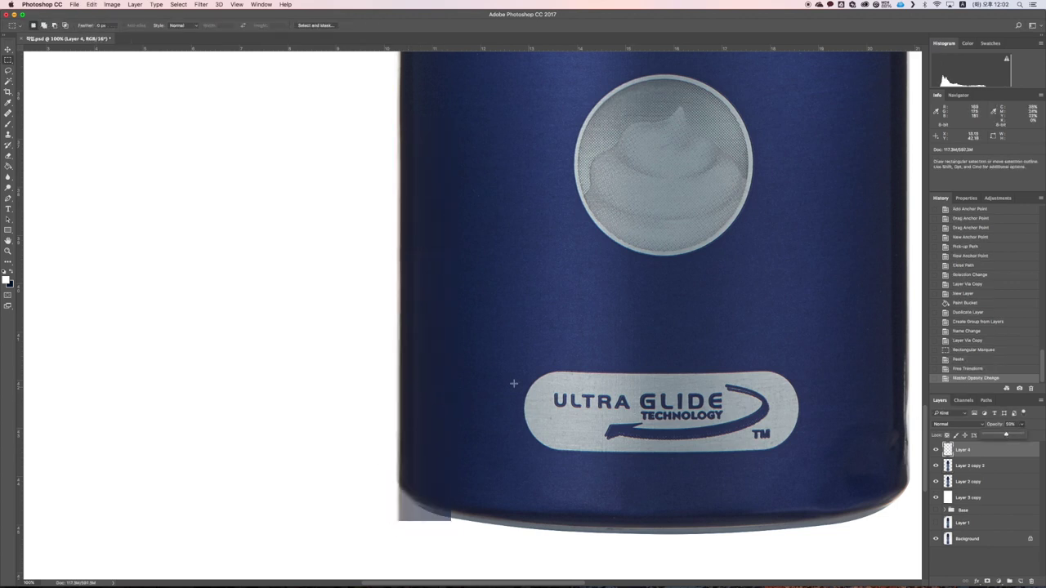
pyautogui.click(8, 49)
pyautogui.moveTo(415, 367); pyautogui.dragTo(423, 376)
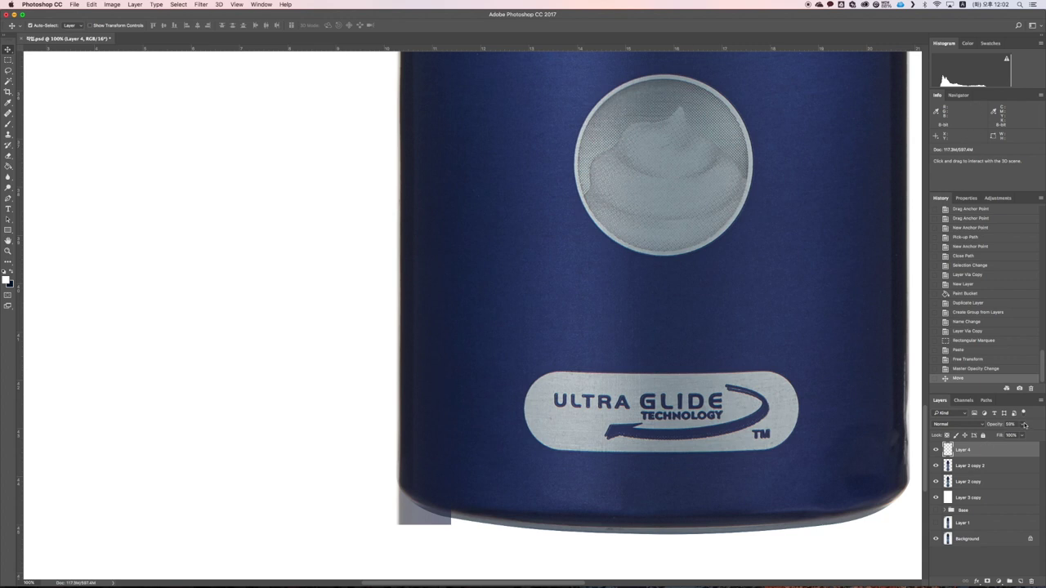
pyautogui.moveTo(1020, 436); pyautogui.dragTo(1037, 436)
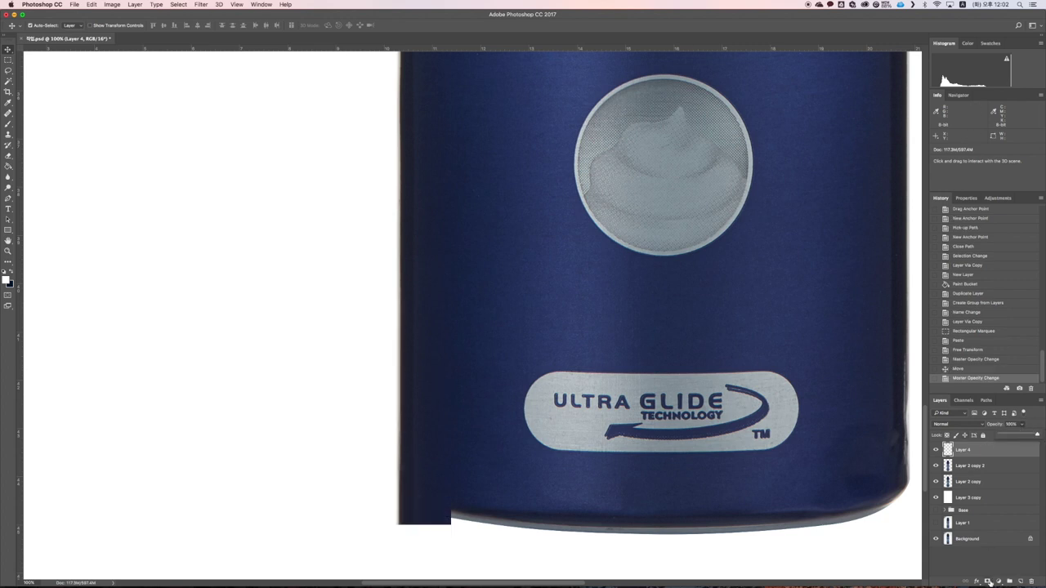
# Step: Add a hide-all mask to Layer 4 and paint white along the can's lower left edge to reveal the patch
pyautogui.keyDown('alt'); pyautogui.click(988, 582); pyautogui.keyUp('alt')
pyautogui.press('z')
pyautogui.click(409, 526)
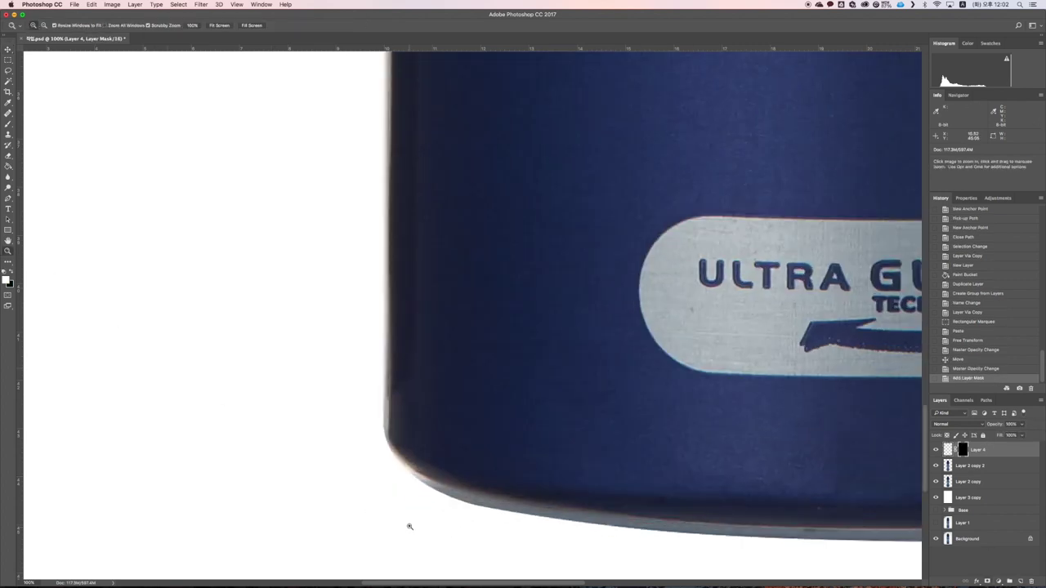
pyautogui.click(408, 526)
pyautogui.press('b')
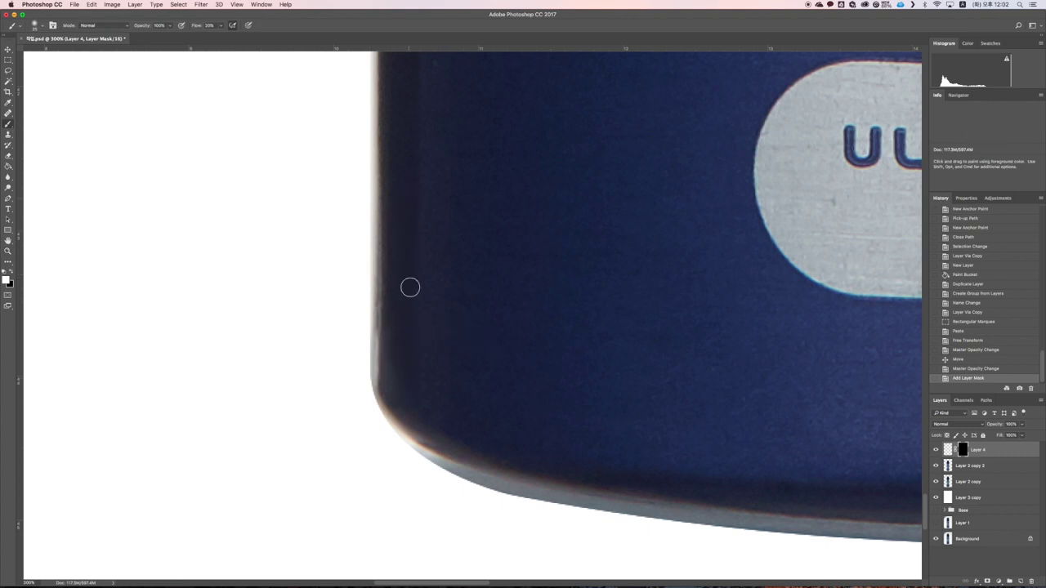
pyautogui.moveTo(402, 409); pyautogui.dragTo(382, 274)
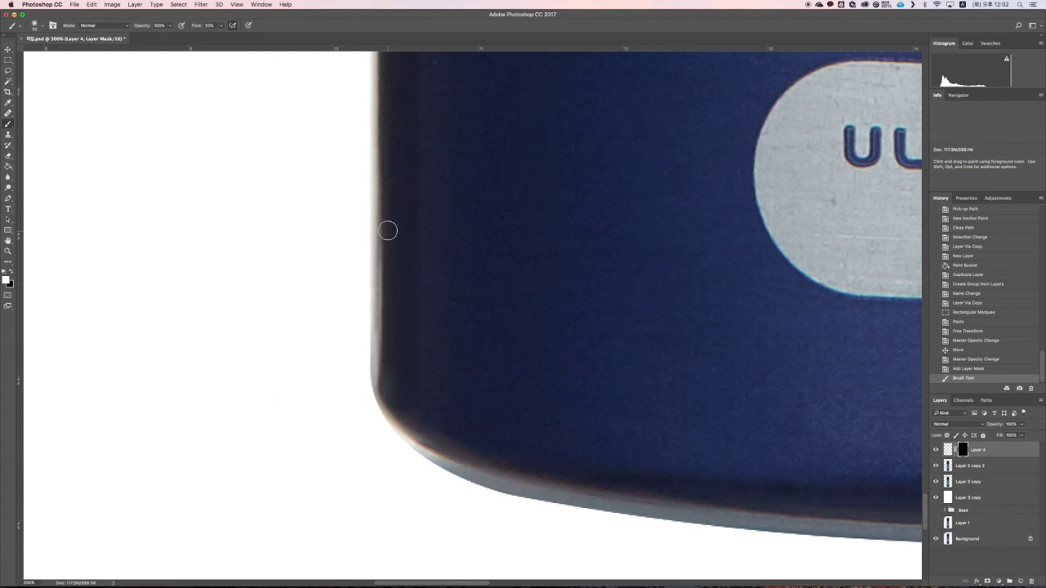
pyautogui.moveTo(388, 230); pyautogui.dragTo(388, 220)
pyautogui.scroll(3, 406, 355)
pyautogui.press(']')
pyautogui.press(']')
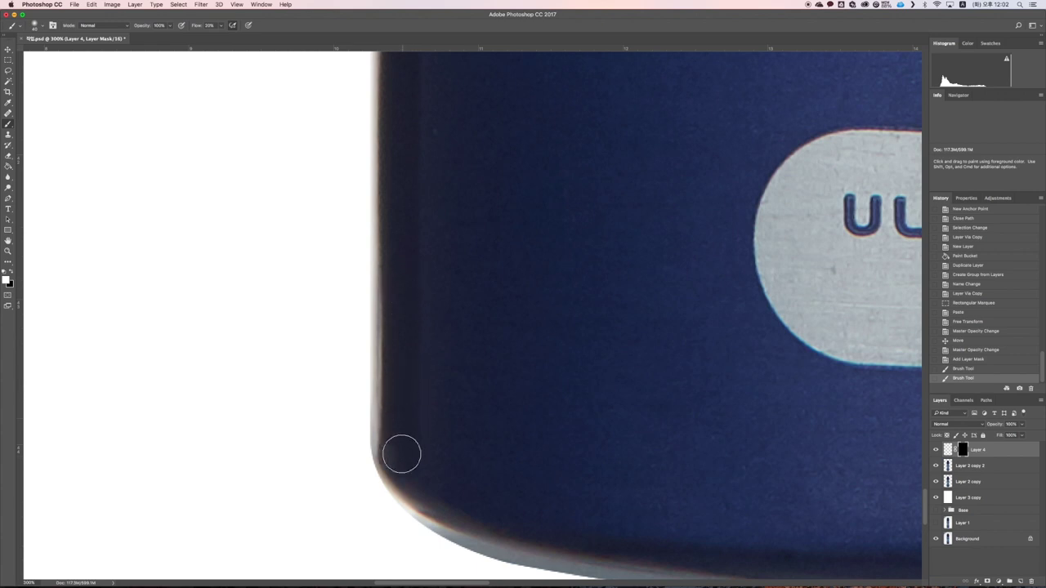
pyautogui.moveTo(401, 455)
pyautogui.mouseDown()
pyautogui.moveTo(404, 475)
pyautogui.moveTo(391, 314)
pyautogui.mouseUp()
pyautogui.click(935, 450)
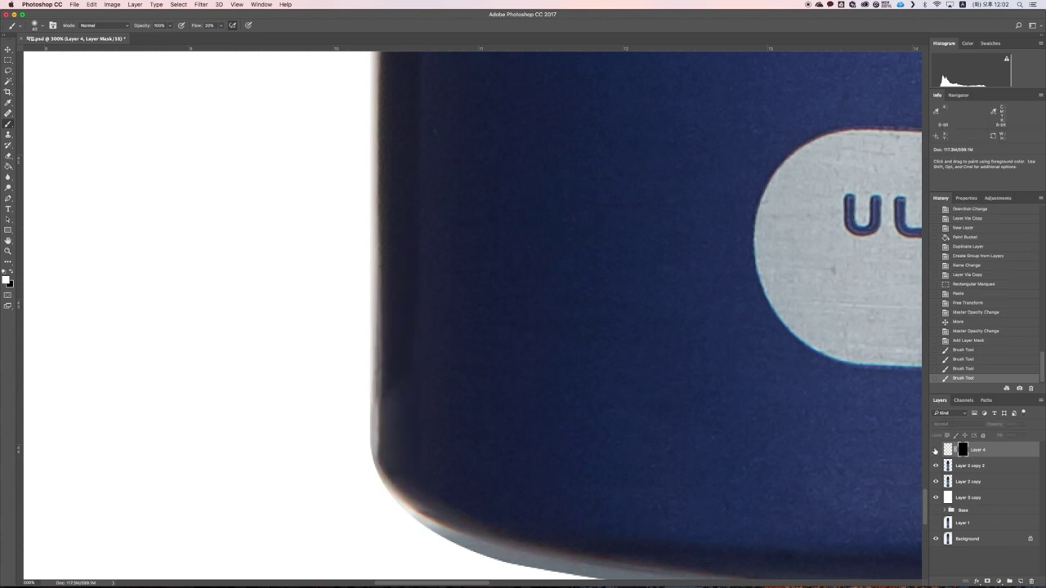
# Step: Reveal a little more of the patch at the can's lower-left corner using a smaller white brush on the mask
pyautogui.press('super+minus')
pyautogui.press('super+minus')
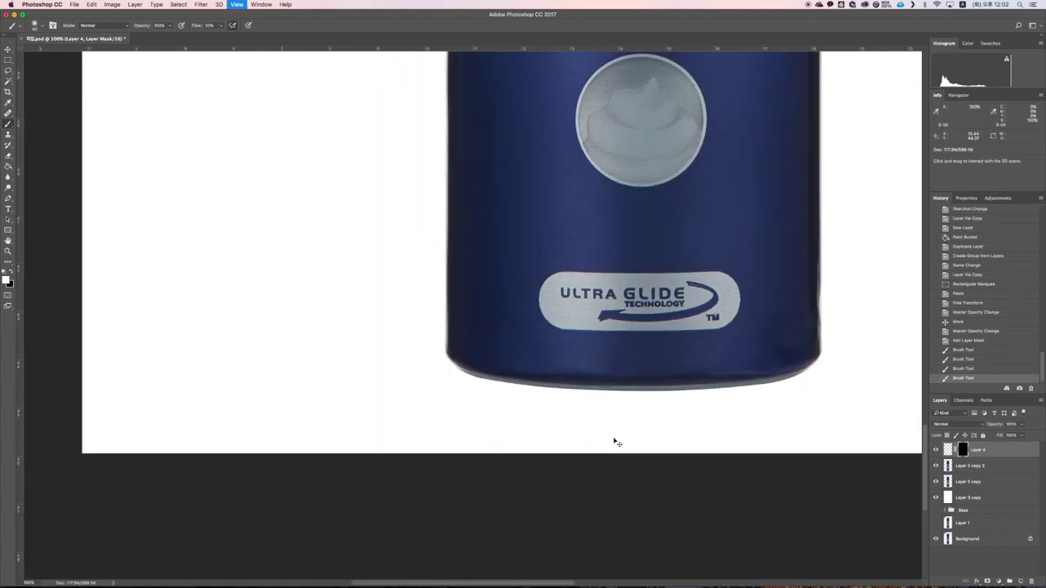
pyautogui.press('super+plus')
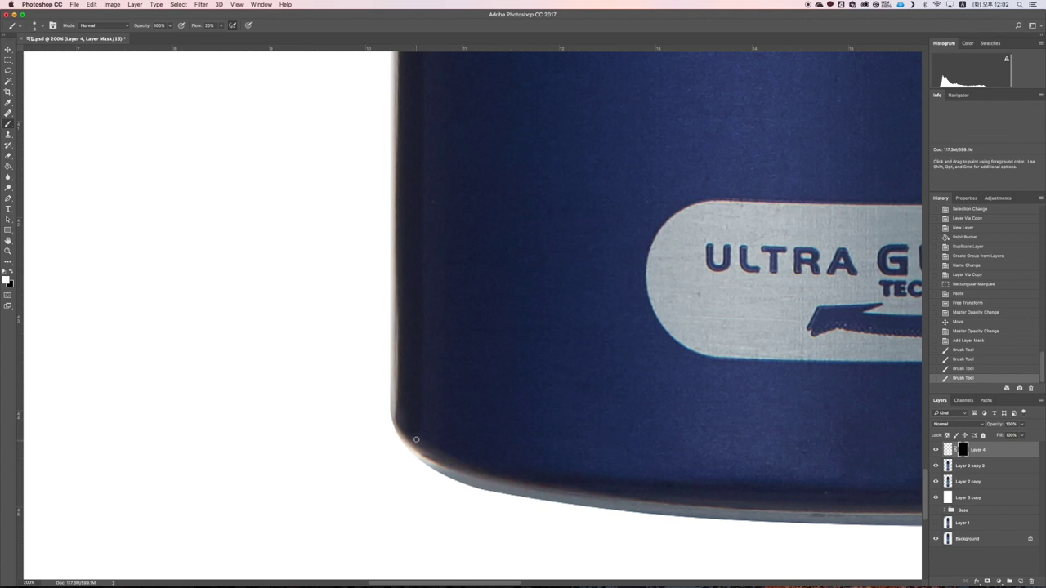
pyautogui.click(422, 449)
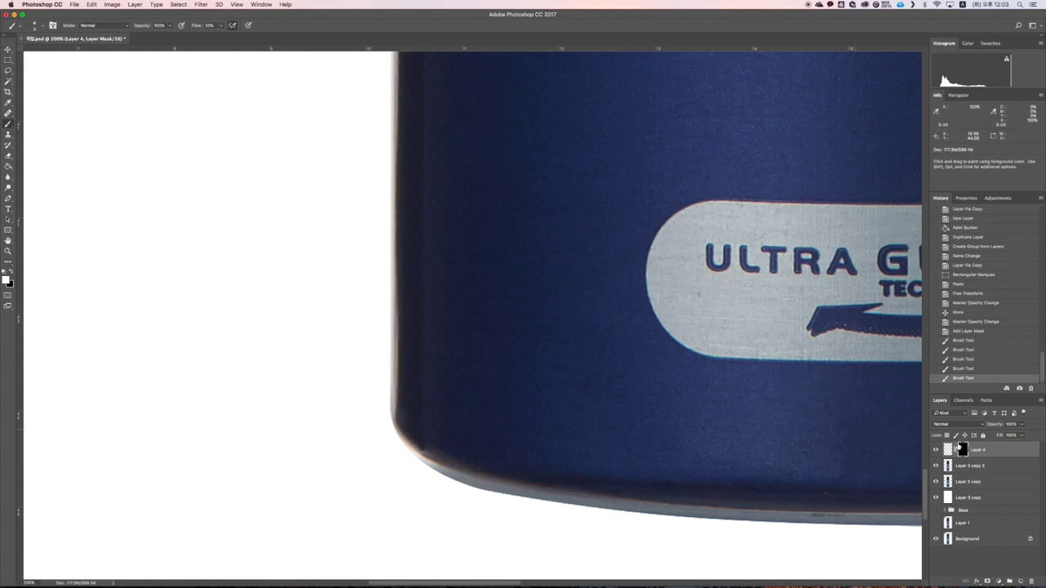
# Step: Paint black on Layer 4's mask along the curved lower-left corner to hide the patch's excess, and compare with the layer hidden
pyautogui.press('super+plus')
pyautogui.press('super+plus')
pyautogui.press('super+plus')
pyautogui.moveTo(508, 369); pyautogui.dragTo(550, 216)
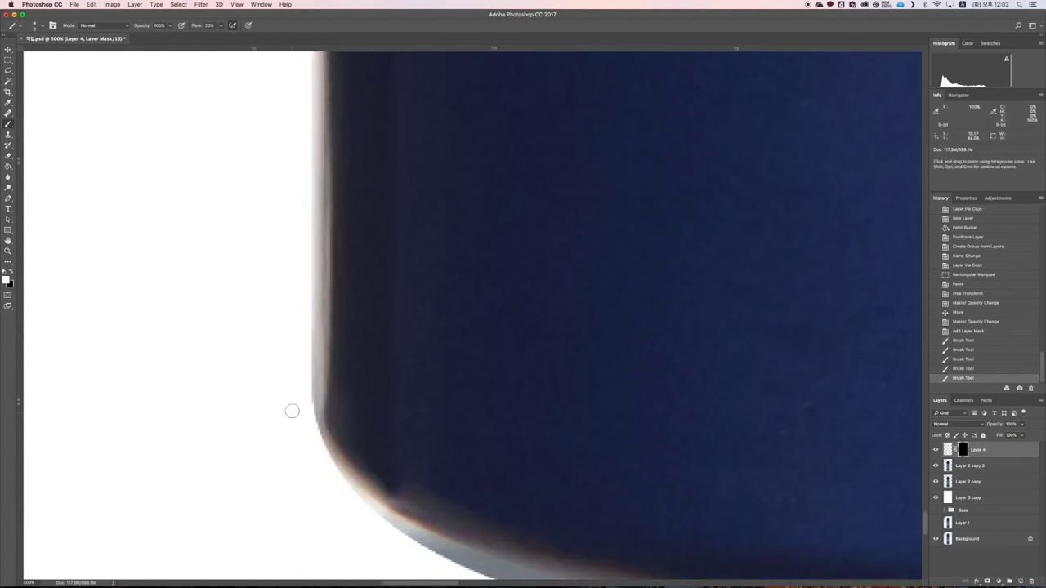
pyautogui.press('x')
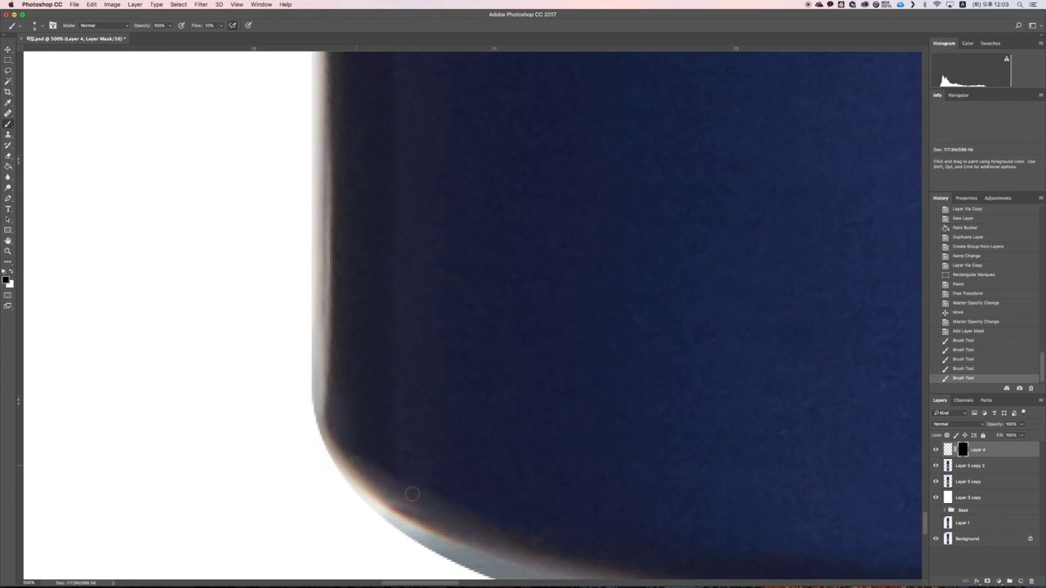
pyautogui.moveTo(414, 503)
pyautogui.mouseDown()
pyautogui.moveTo(818, 528)
pyautogui.moveTo(356, 461)
pyautogui.mouseUp()
pyautogui.click(938, 449)
pyautogui.click(936, 449)
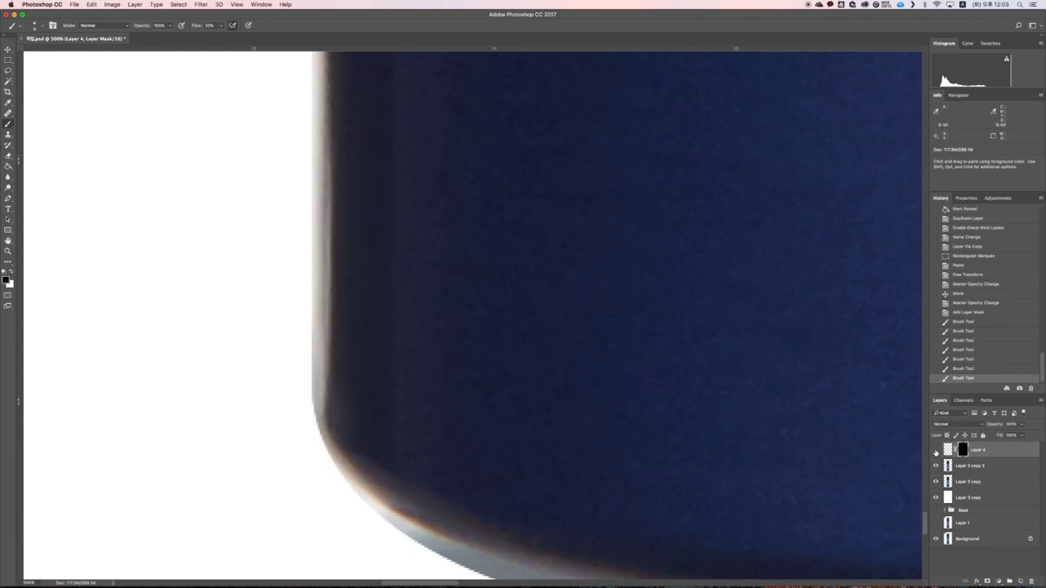
# Step: Soften the patch's transition at the corner with a larger black brush on the mask, and check it with the layer hidden
pyautogui.press(']')
pyautogui.press(']')
pyautogui.press(']')
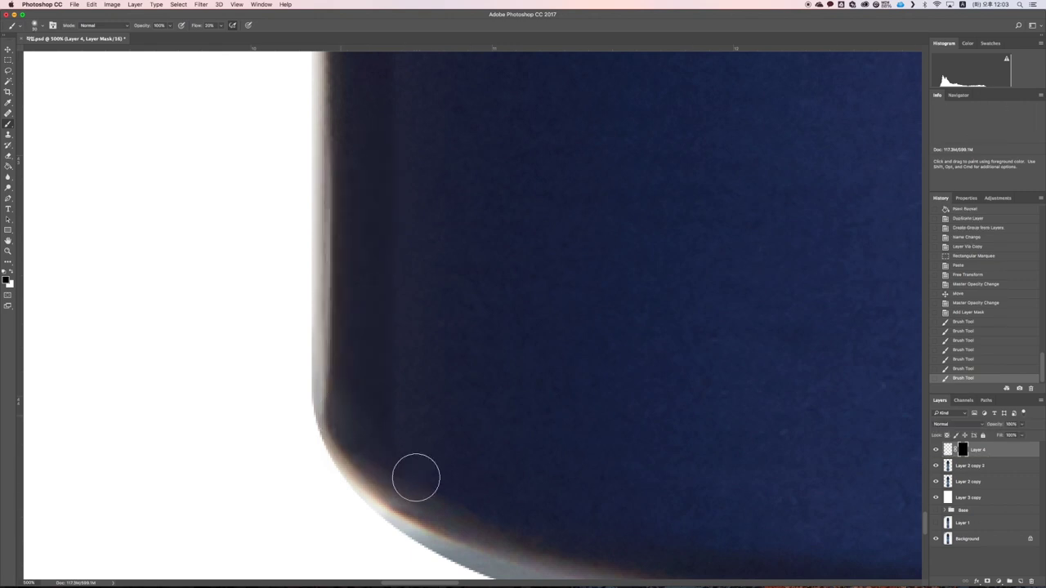
pyautogui.moveTo(344, 406); pyautogui.dragTo(412, 500)
pyautogui.click(936, 450)
pyautogui.click(936, 451)
pyautogui.click(936, 451)
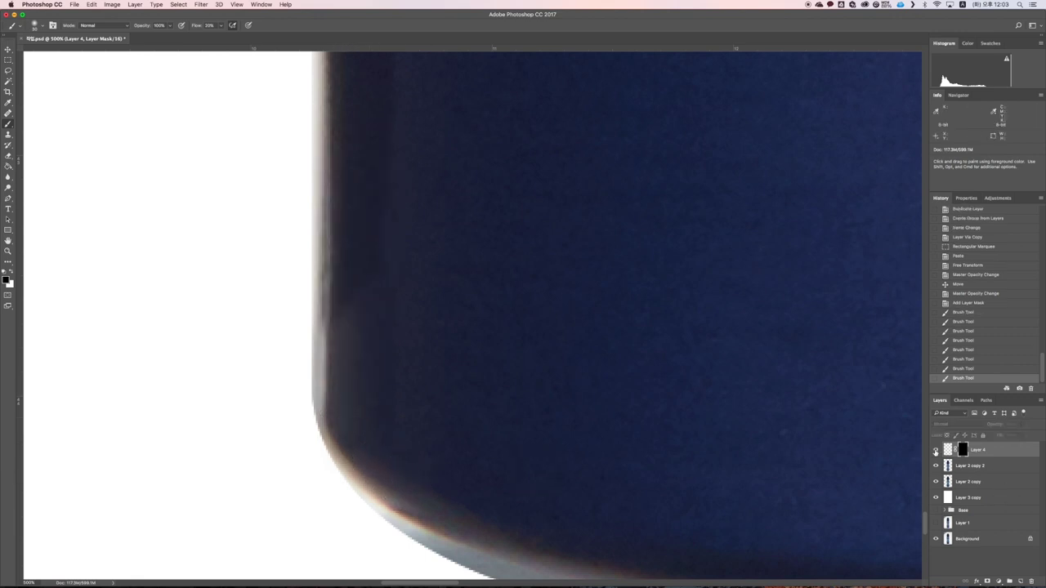
pyautogui.click(936, 450)
# Step: Compare the can's lower left edge with and without the Layer 4 patch, up close and across the whole can
pyautogui.moveTo(549, 416); pyautogui.dragTo(558, 496)
pyautogui.click(934, 451)
pyautogui.click(934, 450)
pyautogui.click(934, 450)
pyautogui.click(934, 451)
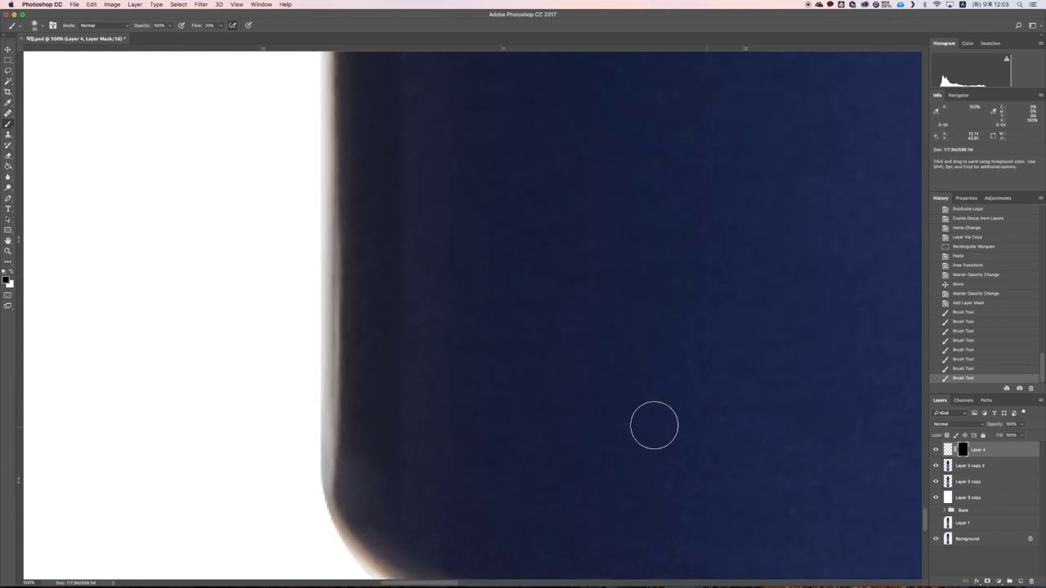
pyautogui.press('super+minus')
pyautogui.press('super+minus')
pyautogui.press('super+minus')
pyautogui.press('super+minus')
pyautogui.press('super+minus')
pyautogui.press('super+minus')
pyautogui.press('super+minus')
pyautogui.press('super+minus')
pyautogui.press('super+minus')
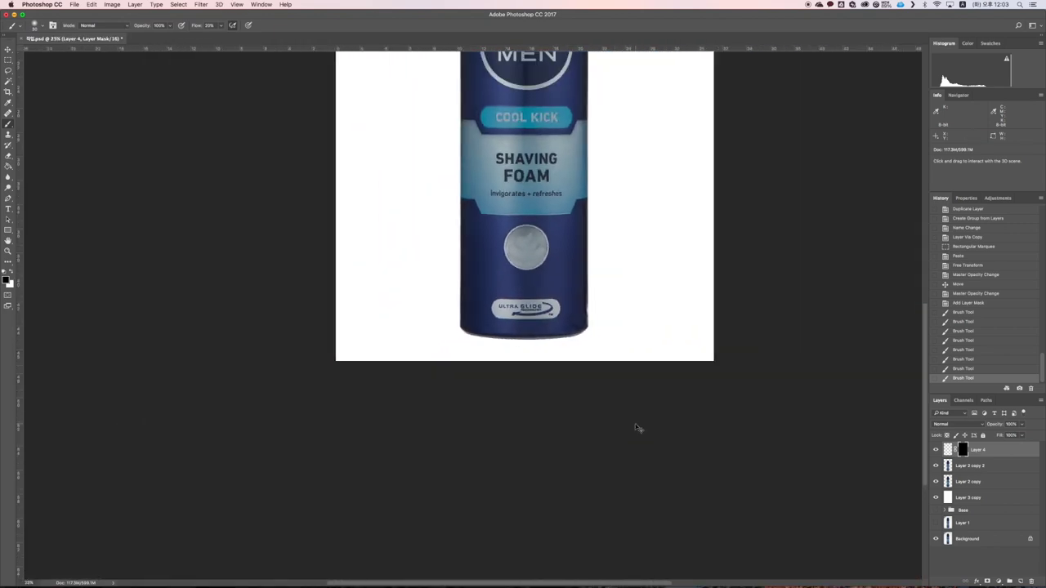
pyautogui.rightClick(561, 324)
pyautogui.press('Escape')
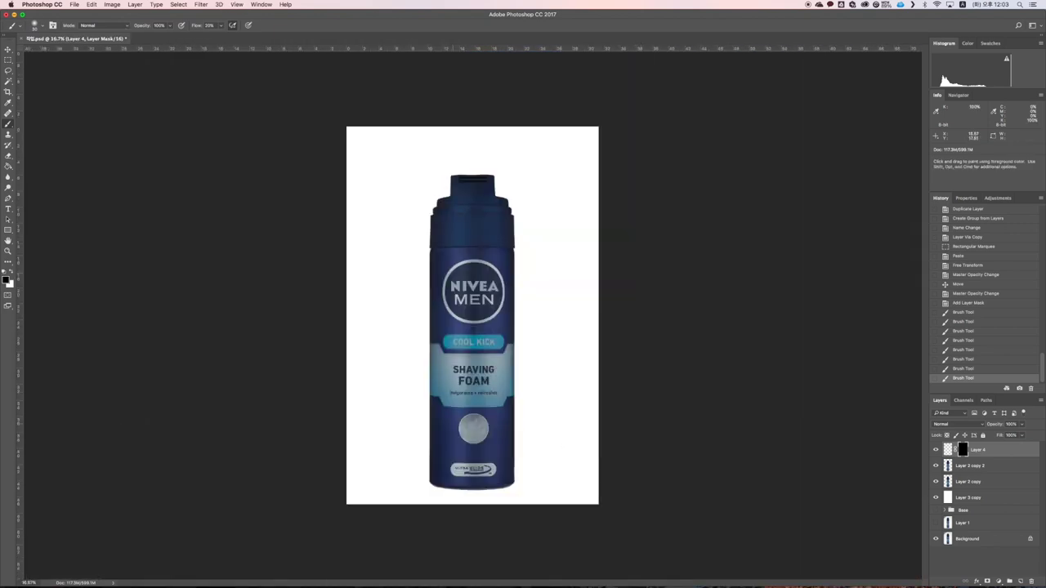
pyautogui.press('super+plus')
pyautogui.scroll(-2, 540, 298)
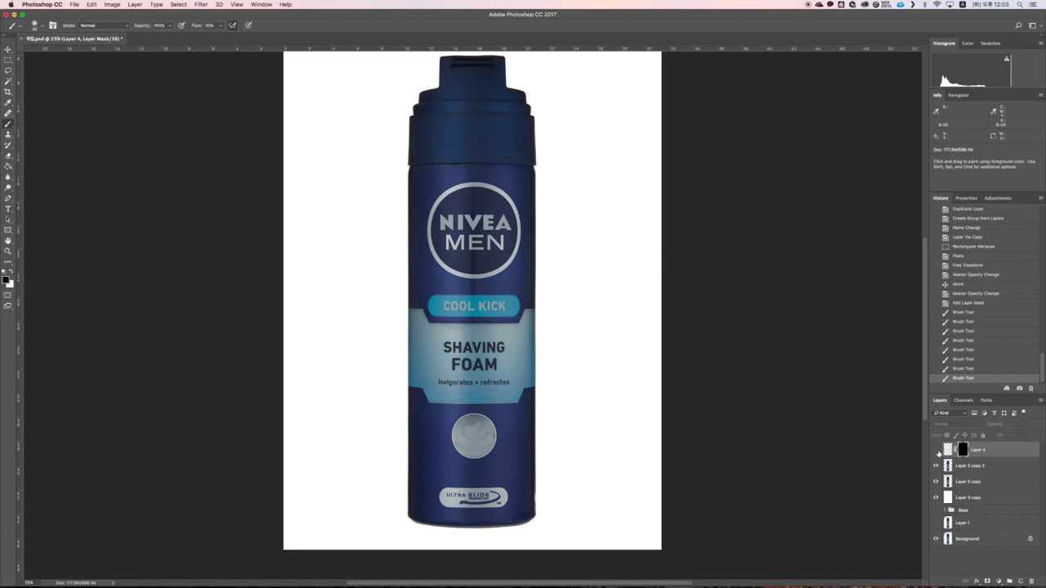
# Step: Duplicate Layer 2 copy 2 and merge the Layer 4 patch down into the duplicate
pyautogui.click(999, 469)
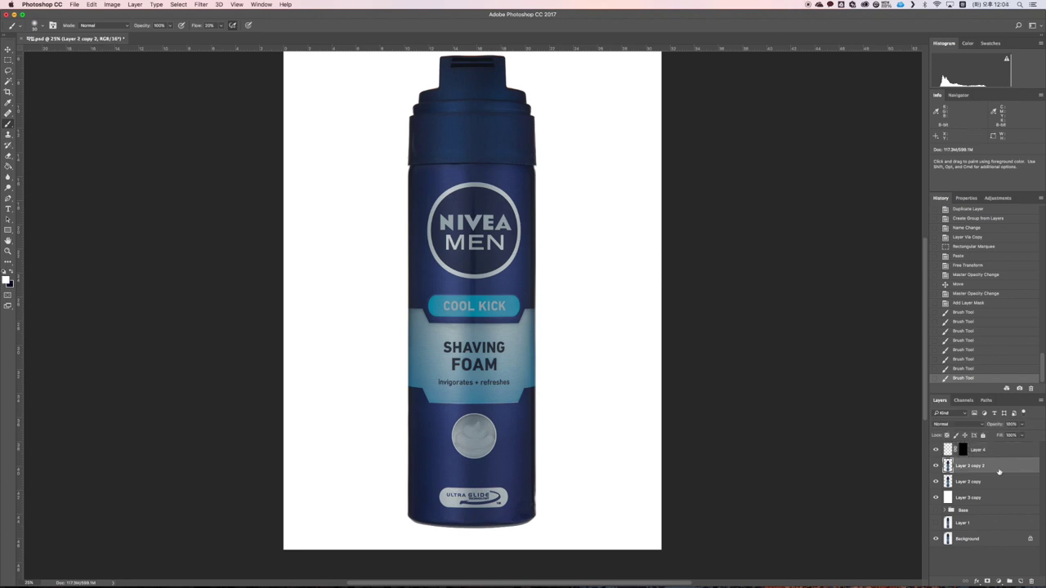
pyautogui.press('super+j')
pyautogui.click(989, 454)
pyautogui.press('super+e')
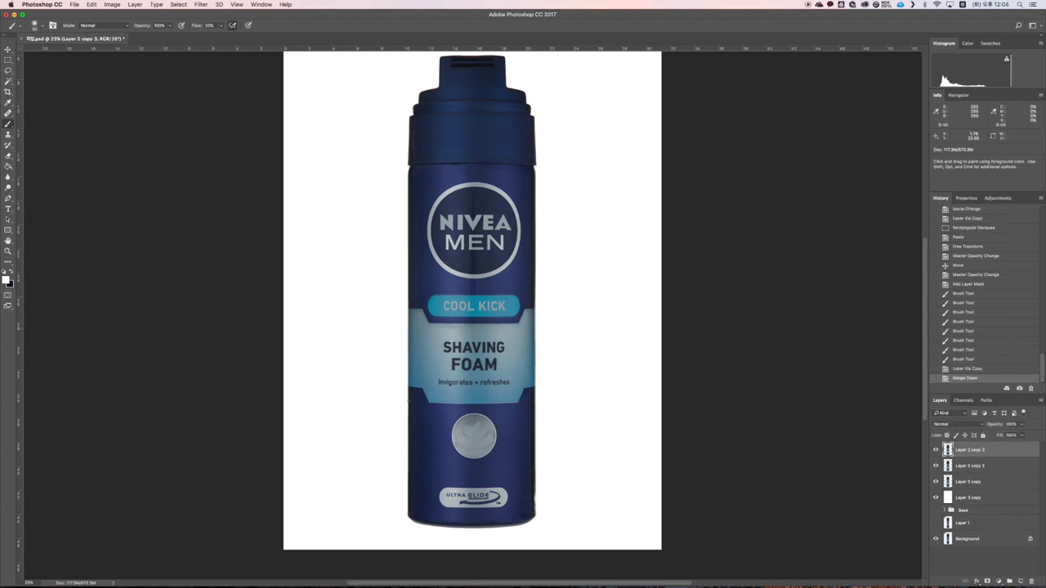
# Step: Copy a tall strip containing the can's lower left edge and paste it as a new layer
pyautogui.press('super+plus')
pyautogui.press('super+plus')
pyautogui.press('super+plus')
pyautogui.moveTo(555, 414); pyautogui.dragTo(539, 266)
pyautogui.moveTo(654, 572); pyautogui.dragTo(613, 343)
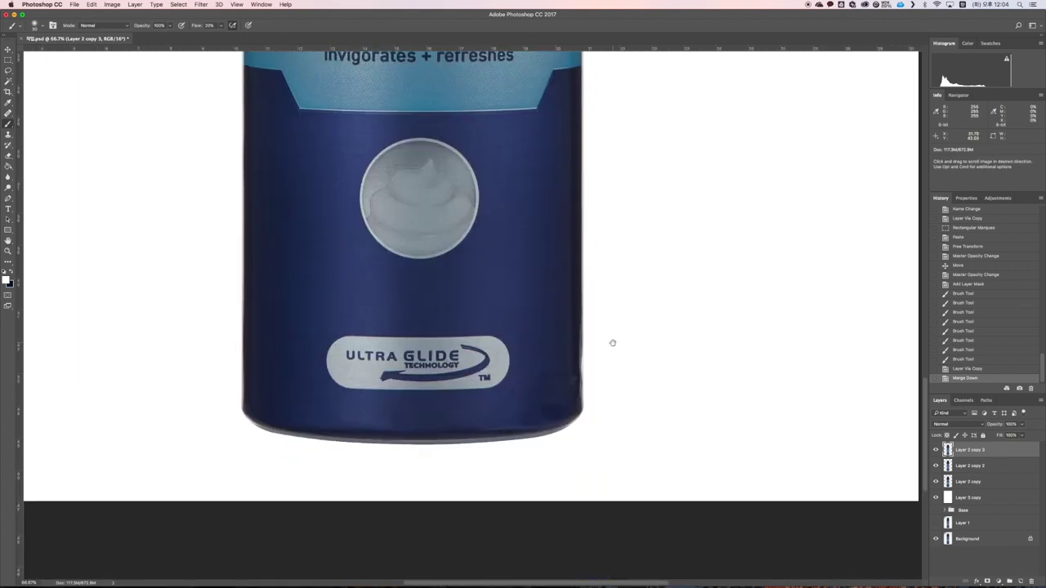
pyautogui.press('m')
pyautogui.scroll(5, 254, 219)
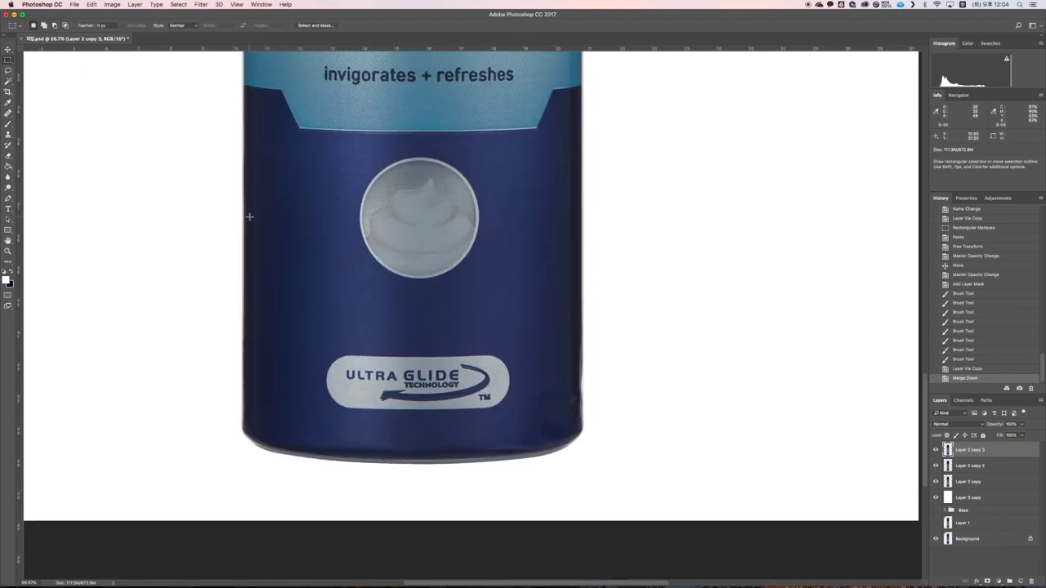
pyautogui.scroll(1, 253, 219)
pyautogui.press('super+minus')
pyautogui.moveTo(214, 83); pyautogui.dragTo(340, 497)
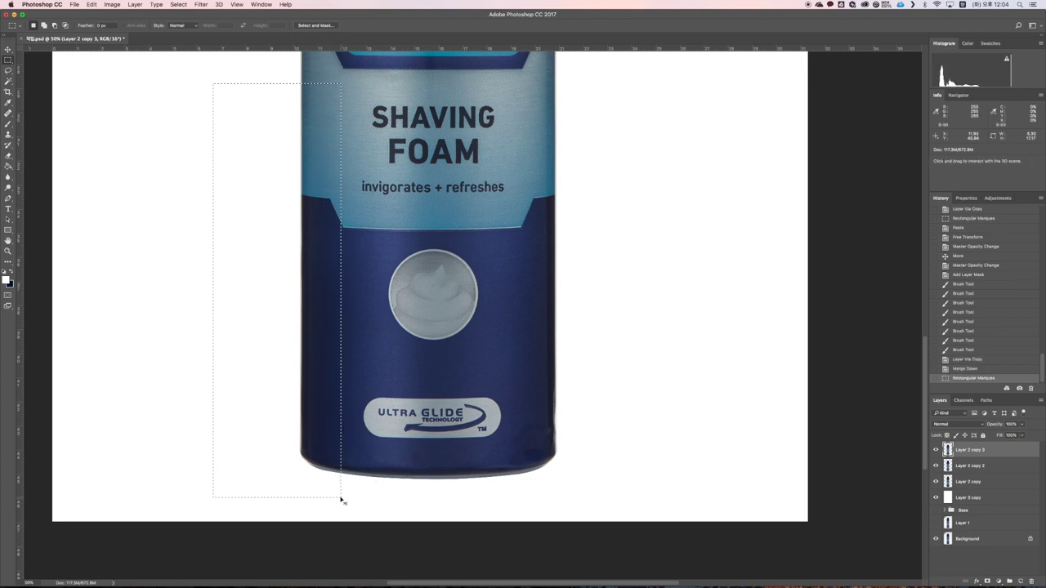
pyautogui.press('super+v')
# Step: Flip the pasted strip horizontally and place it over the can's lower right edge
pyautogui.click(98, 5)
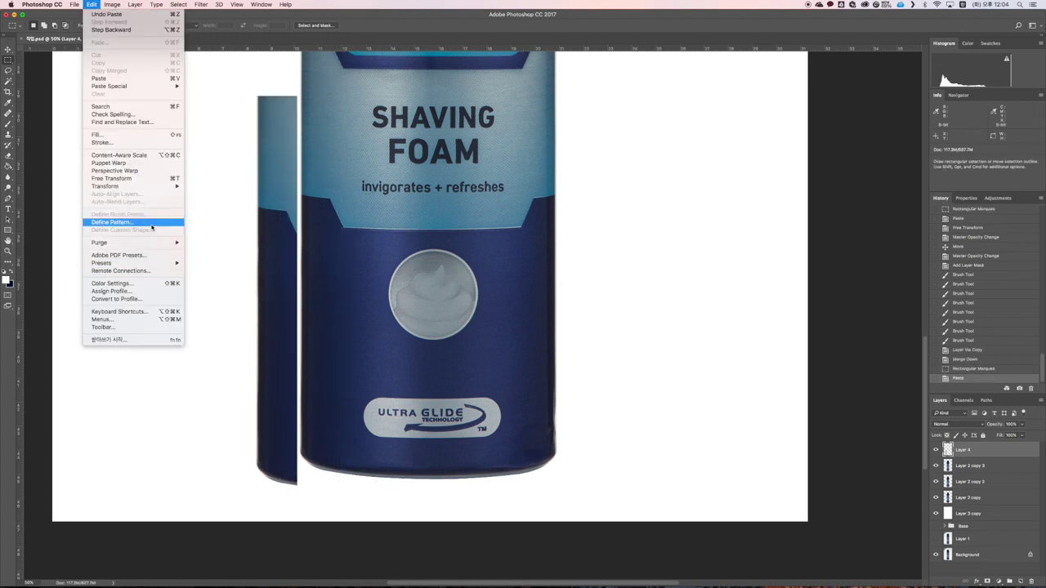
pyautogui.moveTo(155, 223)
pyautogui.click(229, 280)
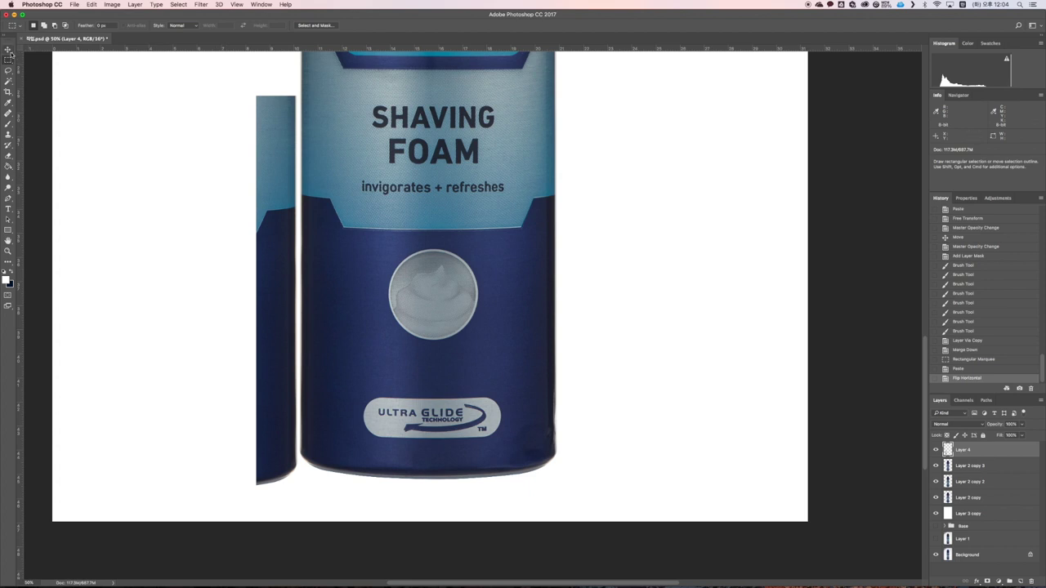
pyautogui.press('v')
pyautogui.moveTo(271, 230); pyautogui.dragTo(531, 228)
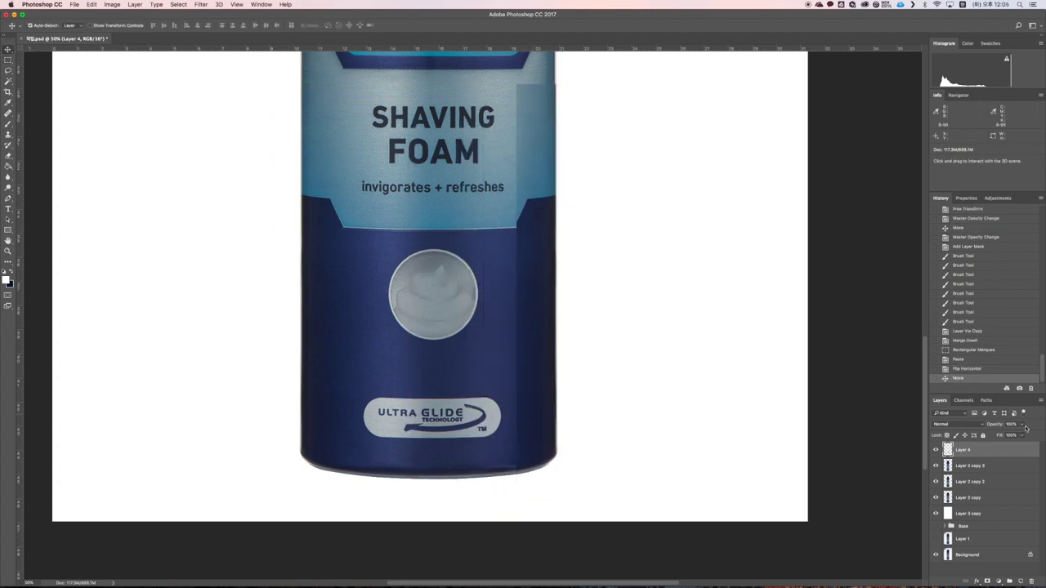
# Step: Check the flipped strip's alignment with the lower right corner at 70% opacity, and restore Layer 4 to 100% opacity
pyautogui.click(1022, 424)
pyautogui.moveTo(1024, 434); pyautogui.dragTo(1013, 434)
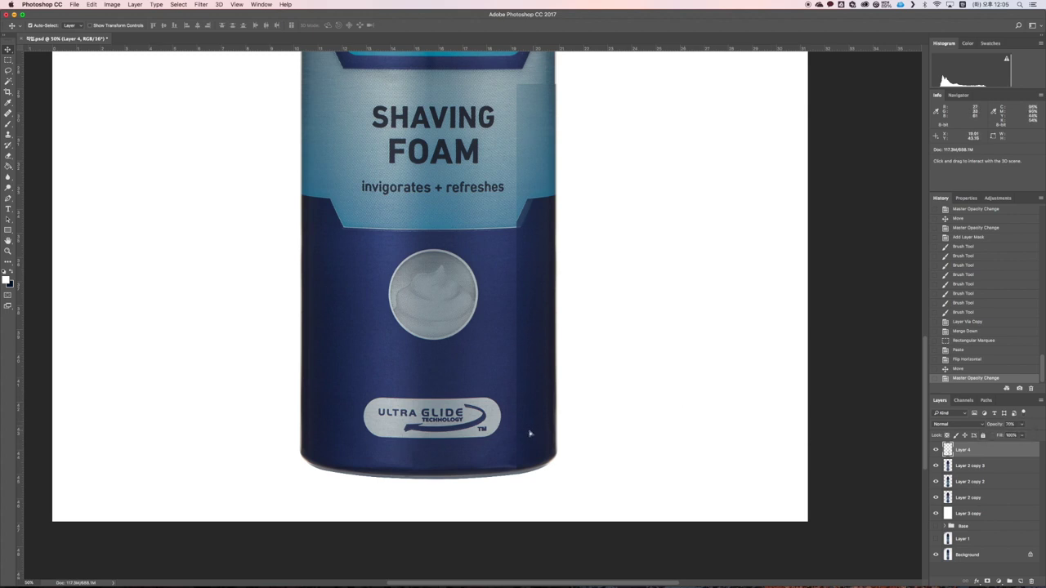
pyautogui.moveTo(532, 432); pyautogui.dragTo(329, 162)
pyautogui.press('super+plus')
pyautogui.press('super+plus')
pyautogui.press('super+plus')
pyautogui.moveTo(482, 425); pyautogui.dragTo(481, 225)
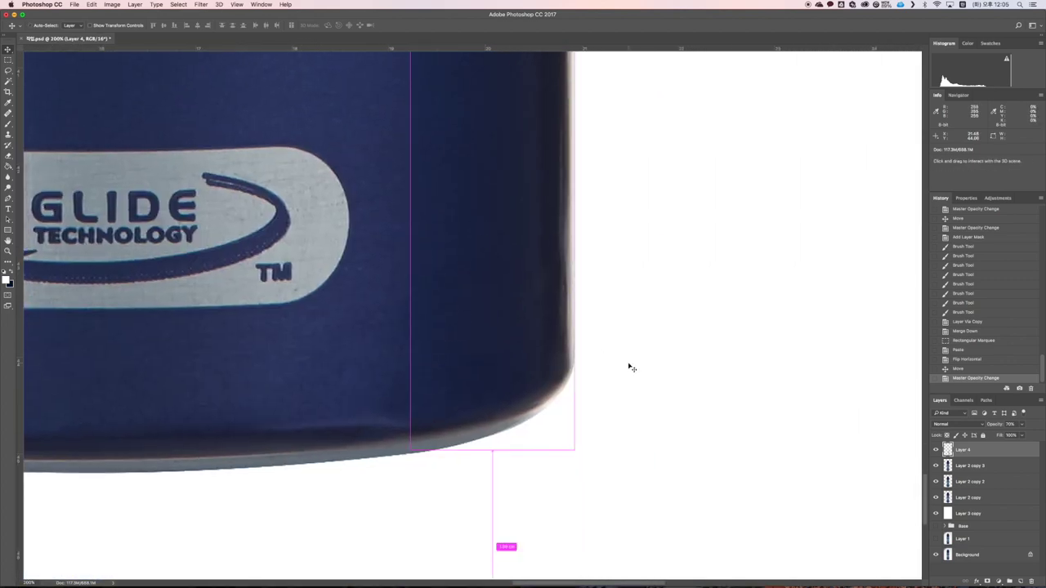
pyautogui.press('super+minus')
pyautogui.press('super+minus')
pyautogui.press('super+minus')
pyautogui.scroll(3, 630, 366)
pyautogui.scroll(1, 585, 369)
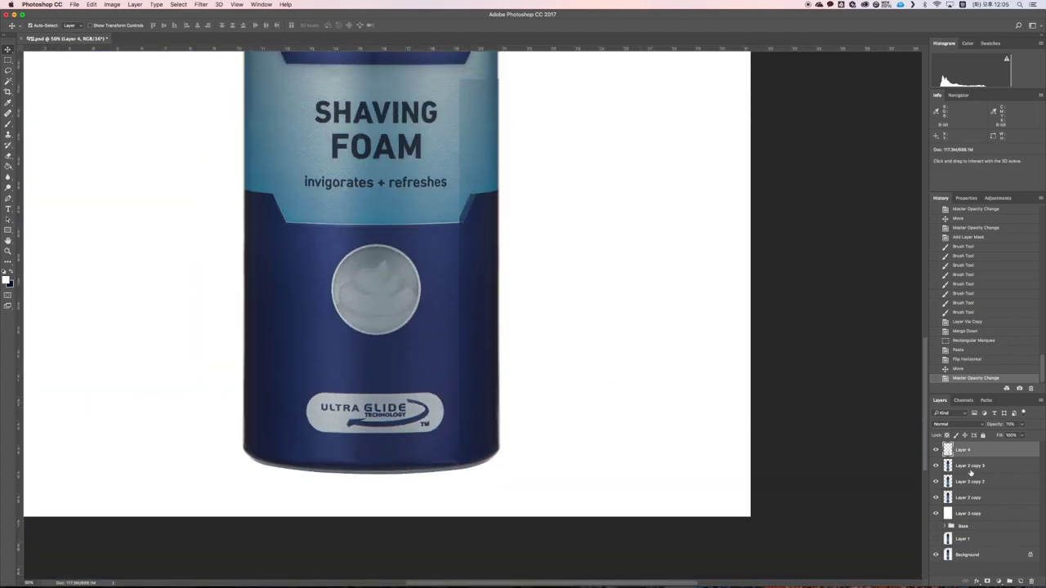
pyautogui.moveTo(1023, 434); pyautogui.dragTo(1036, 435)
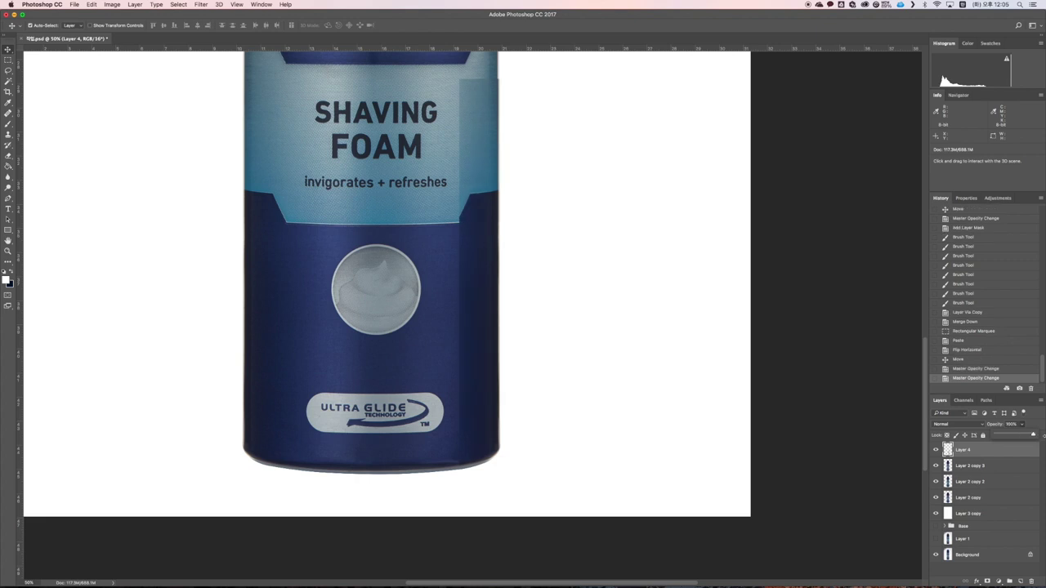
# Step: Duplicate Layer 2 copy 3 and add a black layer mask that hides all of Layer 4
pyautogui.click(987, 467)
pyautogui.press('super+j')
pyautogui.click(987, 450)
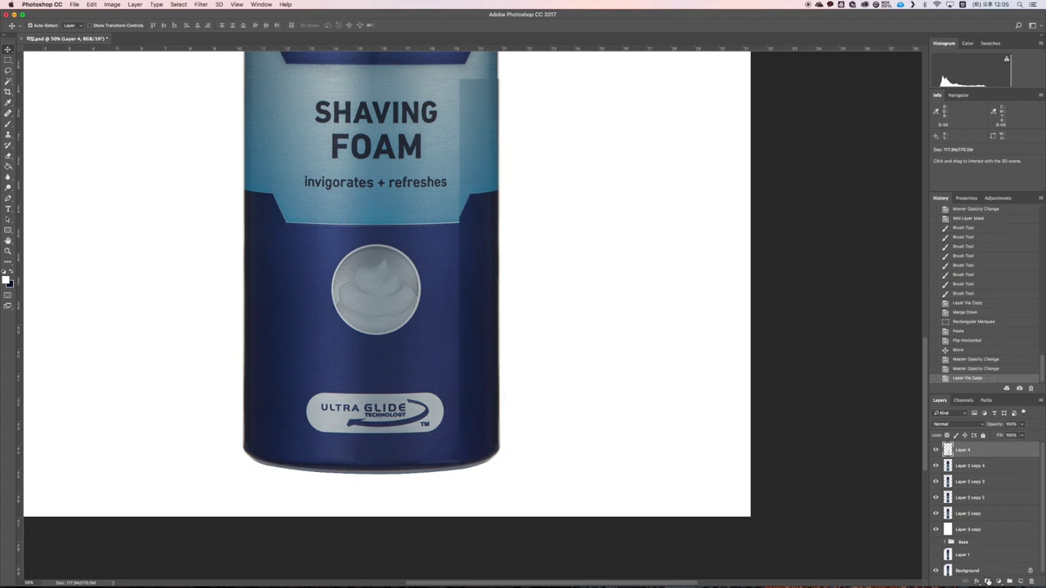
pyautogui.keyDown('alt'); pyautogui.click(987, 581); pyautogui.keyUp('alt')
# Step: Paint white on Layer 4's mask along the can's lower right edge down to the corner, and compare with the layer hidden
pyautogui.press('z')
pyautogui.click(541, 470)
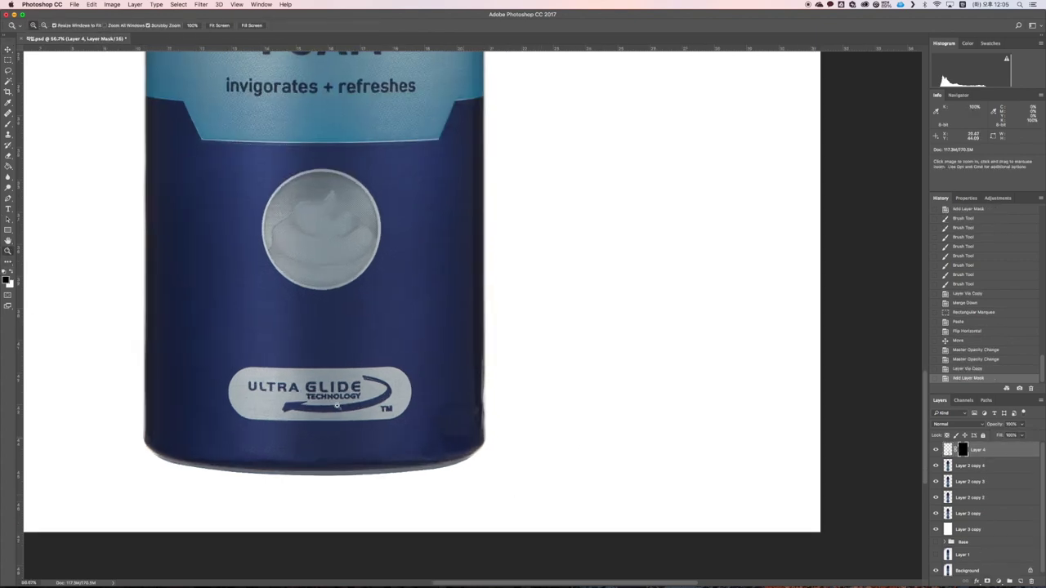
pyautogui.click(8, 125)
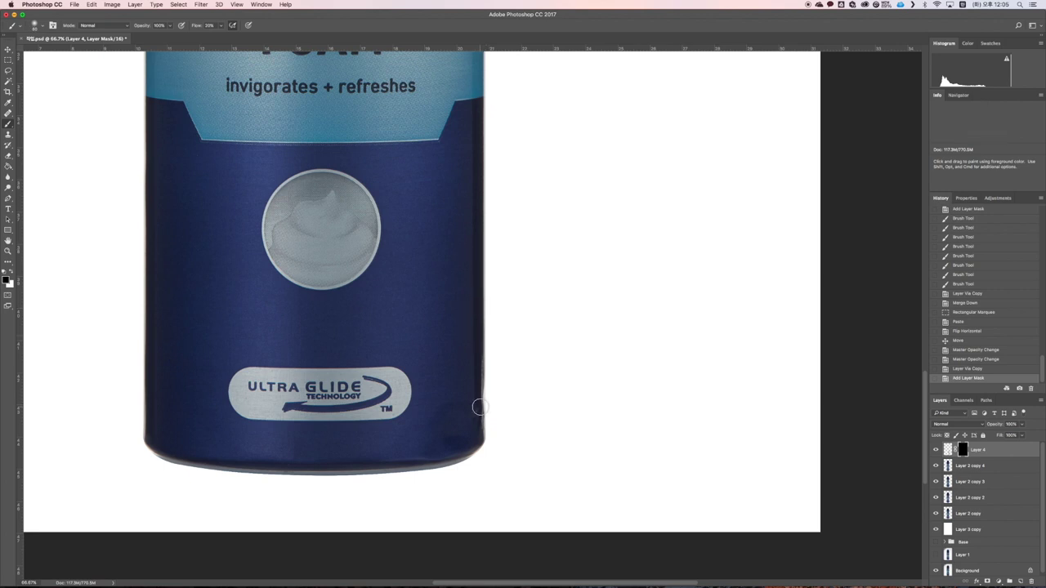
pyautogui.press('x')
pyautogui.moveTo(482, 335)
pyautogui.mouseDown()
pyautogui.moveTo(480, 429)
pyautogui.moveTo(482, 331)
pyautogui.mouseUp()
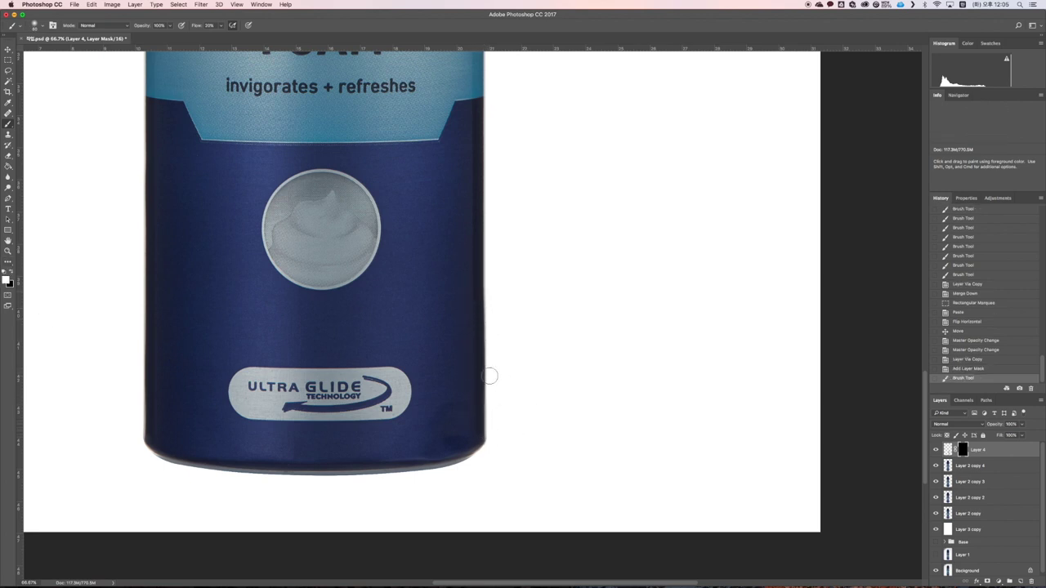
pyautogui.moveTo(489, 376); pyautogui.dragTo(488, 391)
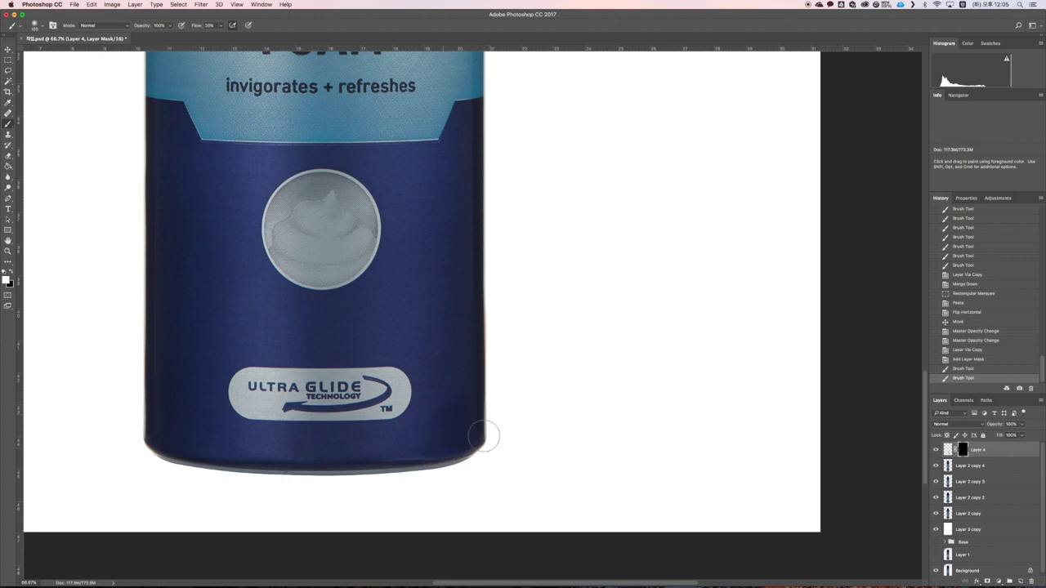
pyautogui.moveTo(484, 435)
pyautogui.mouseDown()
pyautogui.moveTo(463, 442)
pyautogui.moveTo(477, 432)
pyautogui.moveTo(483, 376)
pyautogui.moveTo(489, 434)
pyautogui.moveTo(483, 248)
pyautogui.moveTo(486, 441)
pyautogui.mouseUp()
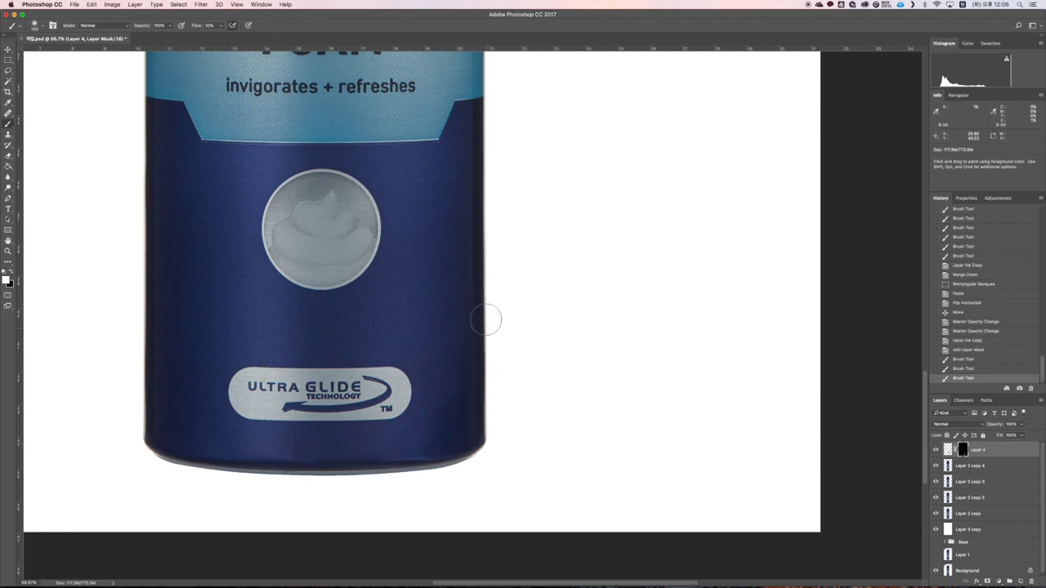
pyautogui.moveTo(486, 320); pyautogui.dragTo(490, 399)
pyautogui.click(937, 451)
pyautogui.click(937, 451)
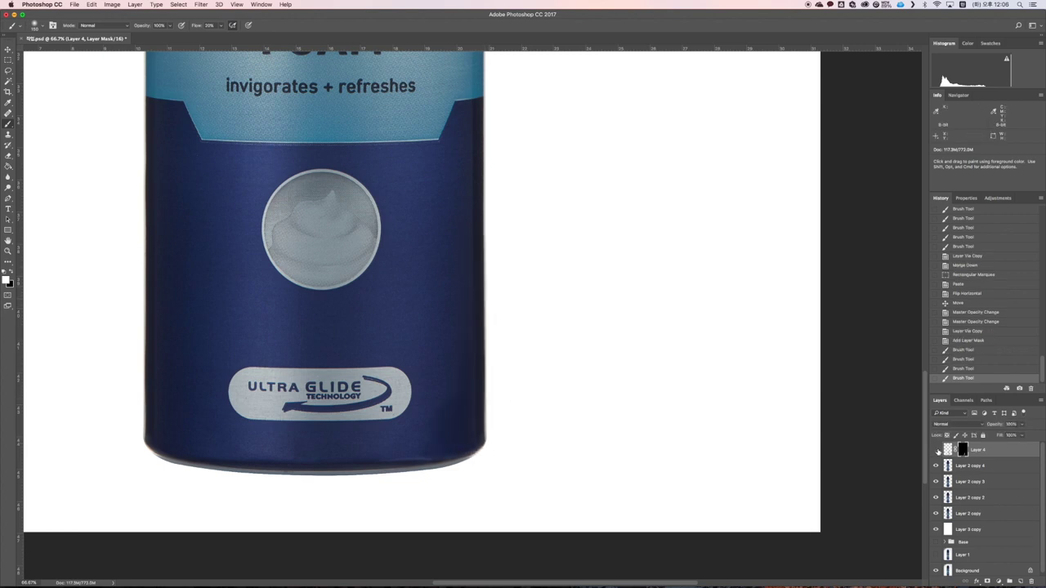
pyautogui.click(937, 452)
pyautogui.click(937, 452)
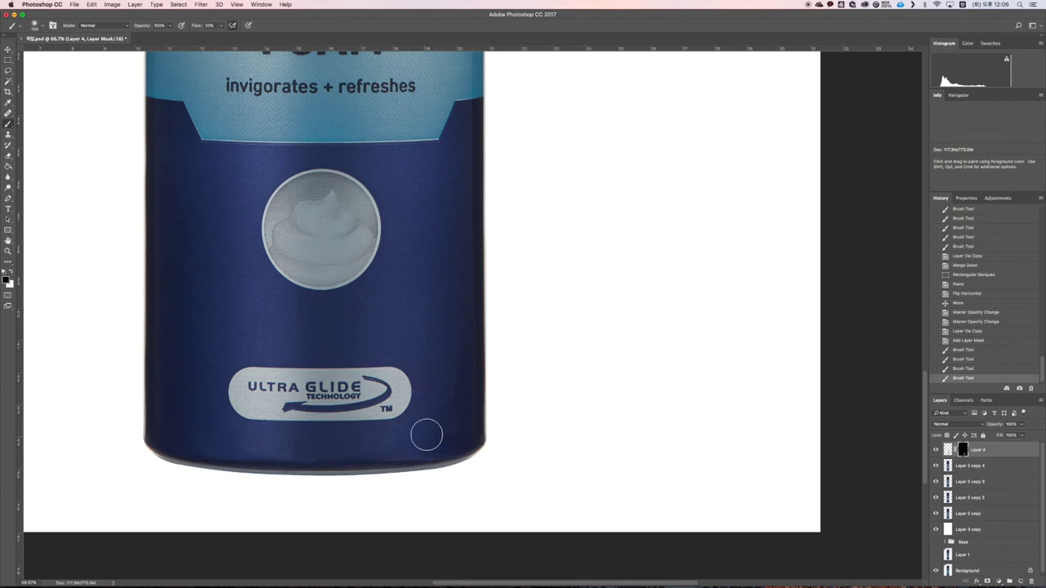
# Step: Paint black on Layer 4's mask just inside the lower right corner below the logo, and check it with the layer hidden
pyautogui.moveTo(427, 435)
pyautogui.mouseDown()
pyautogui.moveTo(411, 434)
pyautogui.moveTo(418, 427)
pyautogui.mouseUp()
pyautogui.click(935, 452)
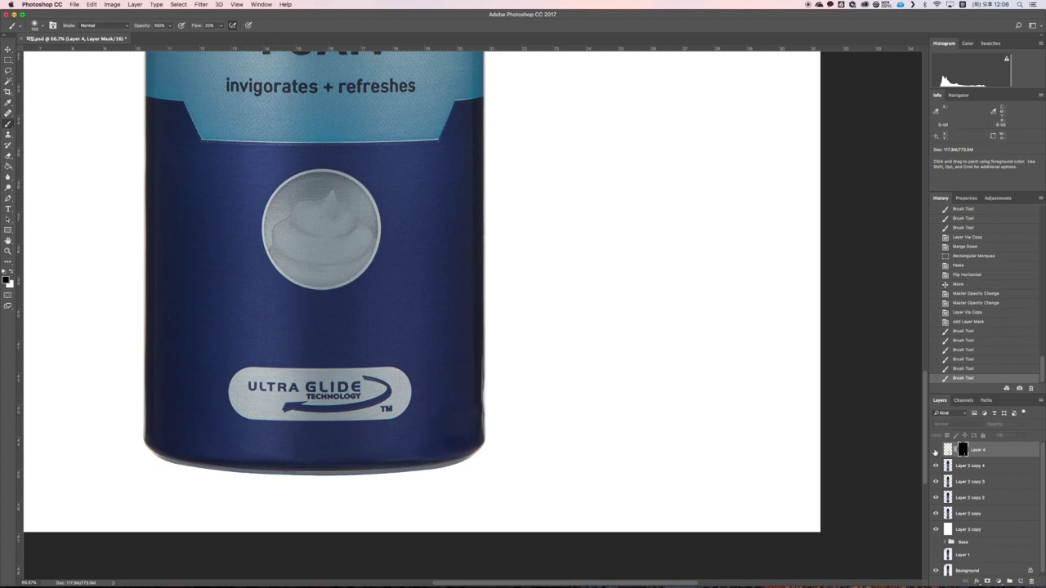
pyautogui.click(936, 452)
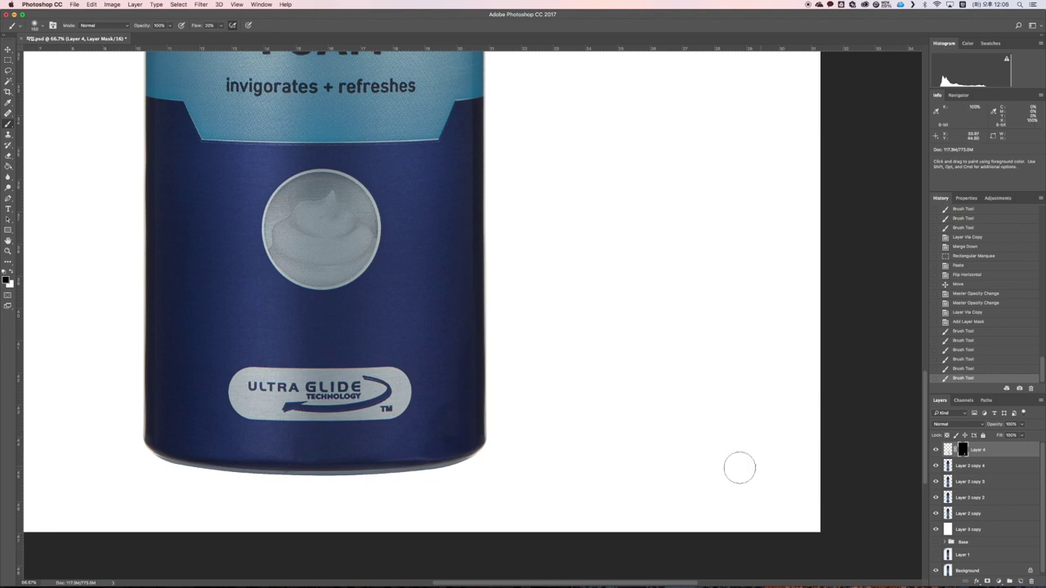
# Step: Duplicate Layer 2 copy 4, merge Layer 4 with the duplicate, and compare the can with the merged layer hidden and shown
pyautogui.click(991, 467)
pyautogui.press('super+j')
pyautogui.hotkey('alt', ']')
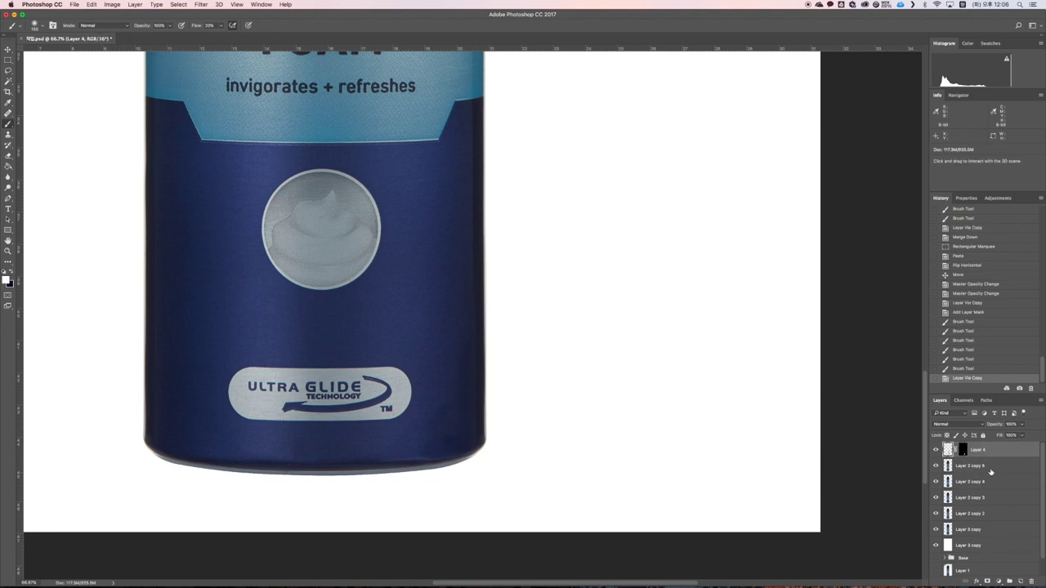
pyautogui.keyDown('shift'); pyautogui.click(989, 470); pyautogui.keyUp('shift')
pyautogui.press('super+e')
pyautogui.click(935, 451)
pyautogui.click(935, 452)
pyautogui.click(936, 451)
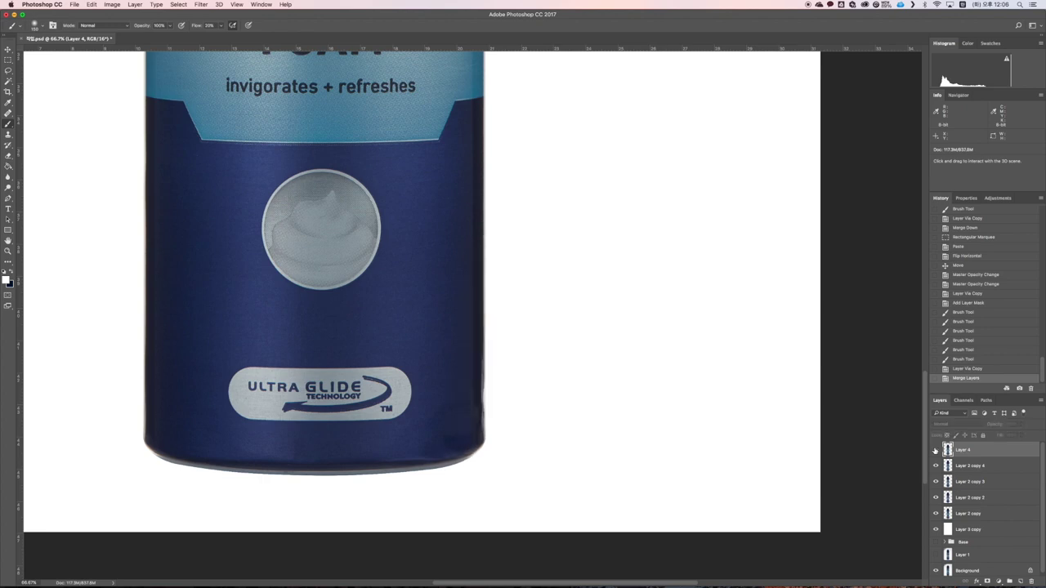
pyautogui.click(936, 451)
# Step: Fit the whole can in view and duplicate the merged Layer 4
pyautogui.hotkey('ctrl', '0')
pyautogui.press('v')
pyautogui.hotkey('ctrl', 'j')
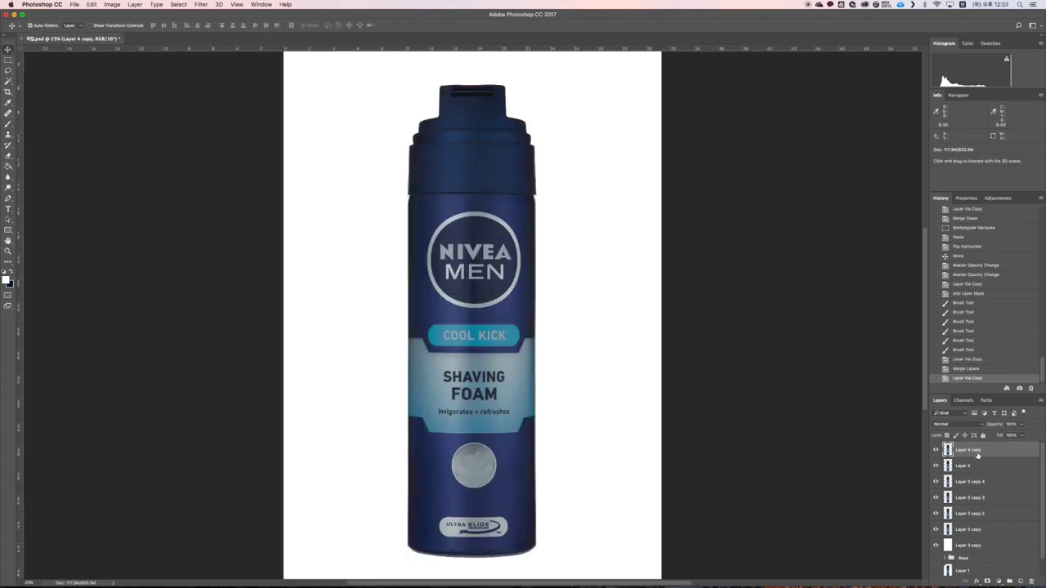
# Step: Copy the can's lower left section, from just below the foam circle past the base, and paste it as a new layer
pyautogui.click(7, 250)
pyautogui.click(491, 551)
pyautogui.click(488, 552)
pyautogui.click(488, 552)
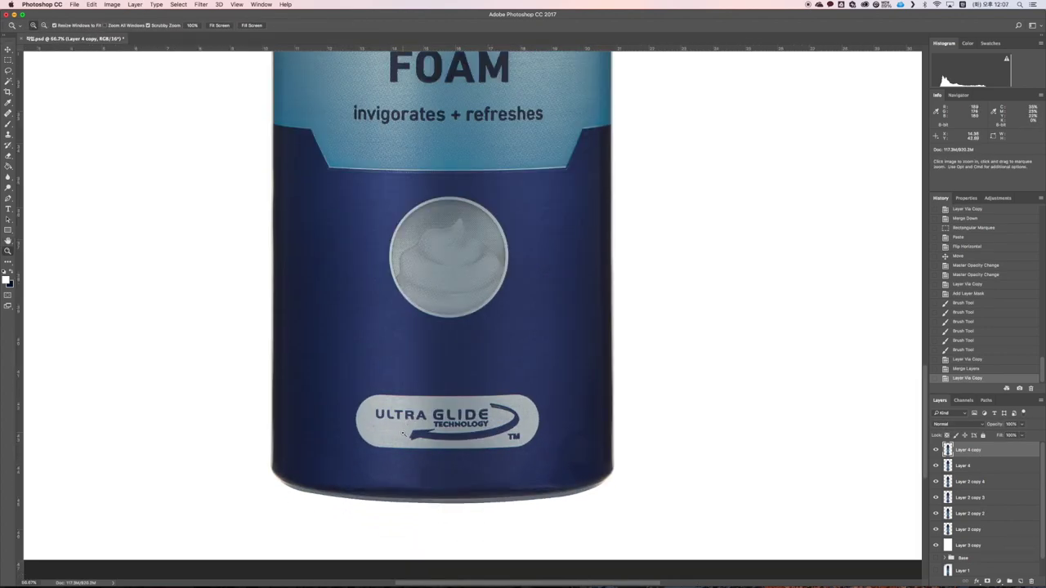
pyautogui.click(471, 495)
pyautogui.press('m')
pyautogui.moveTo(126, 224); pyautogui.dragTo(528, 537)
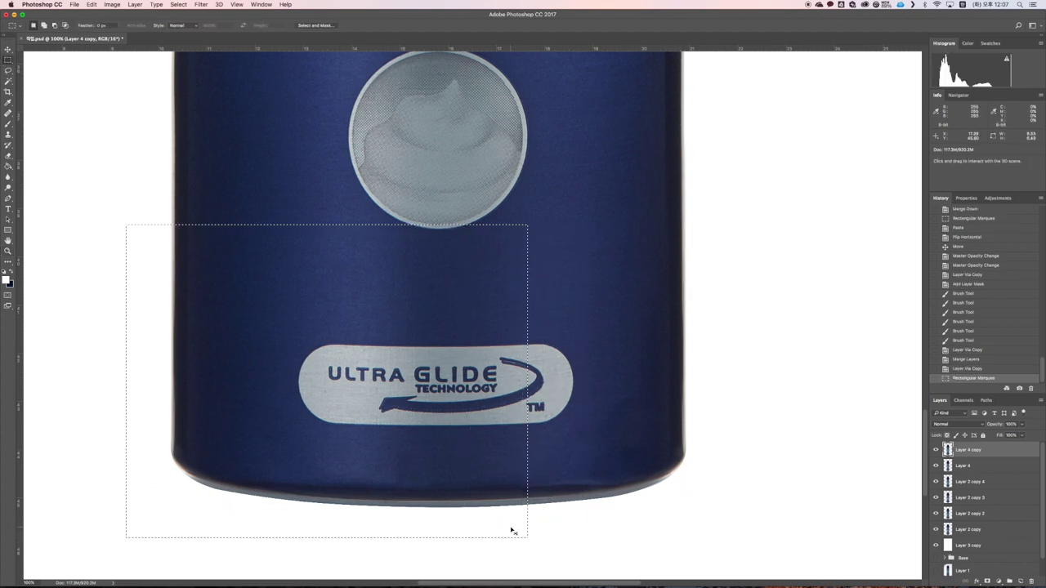
pyautogui.press('super+c')
pyautogui.press('super+v')
# Step: Flip the pasted section horizontally and align it over the can's lower right side
pyautogui.press('super+t')
pyautogui.click(91, 4)
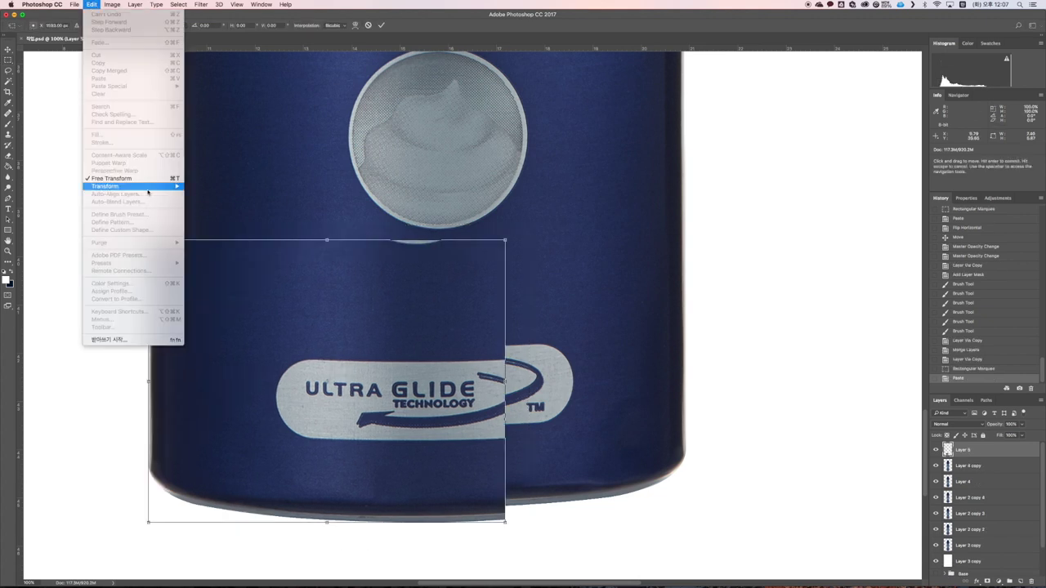
pyautogui.moveTo(139, 186)
pyautogui.click(238, 282)
pyautogui.press('v')
pyautogui.press('Return')
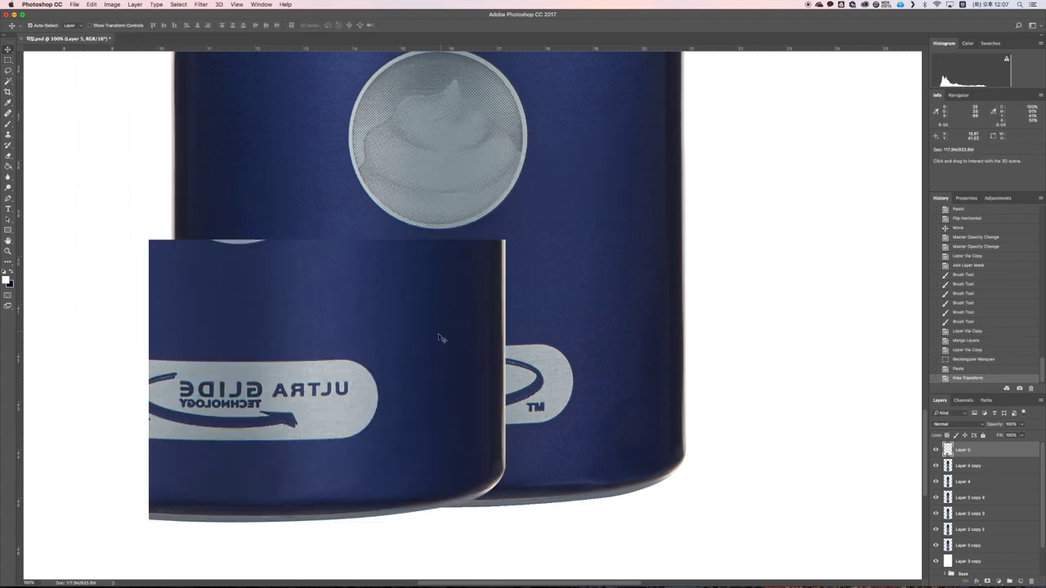
pyautogui.moveTo(438, 333); pyautogui.dragTo(600, 345)
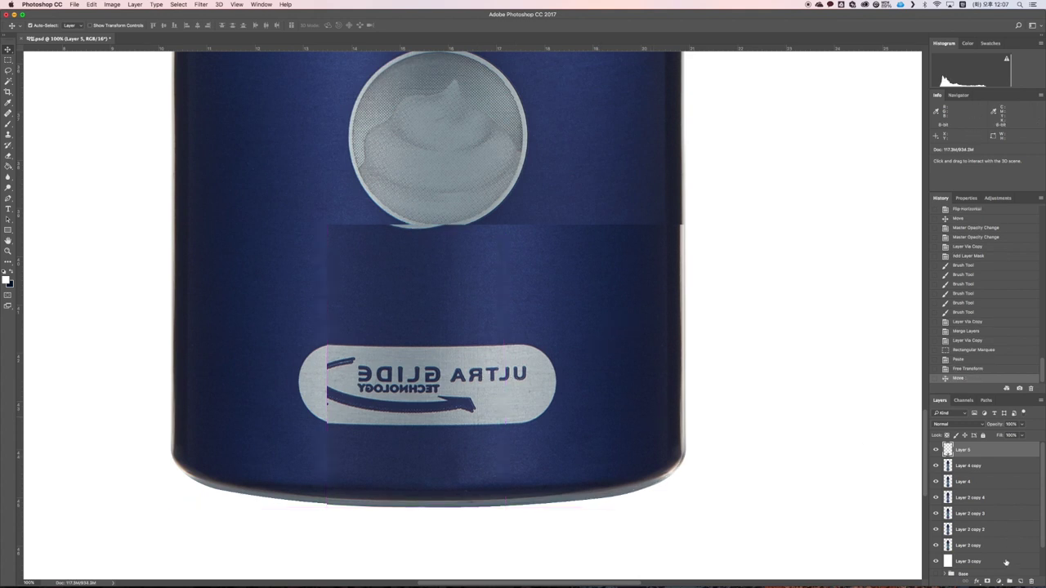
# Step: Duplicate Layer 4 copy and add a black layer mask that hides all of Layer 5
pyautogui.click(985, 469)
pyautogui.press('super+j')
pyautogui.click(985, 454)
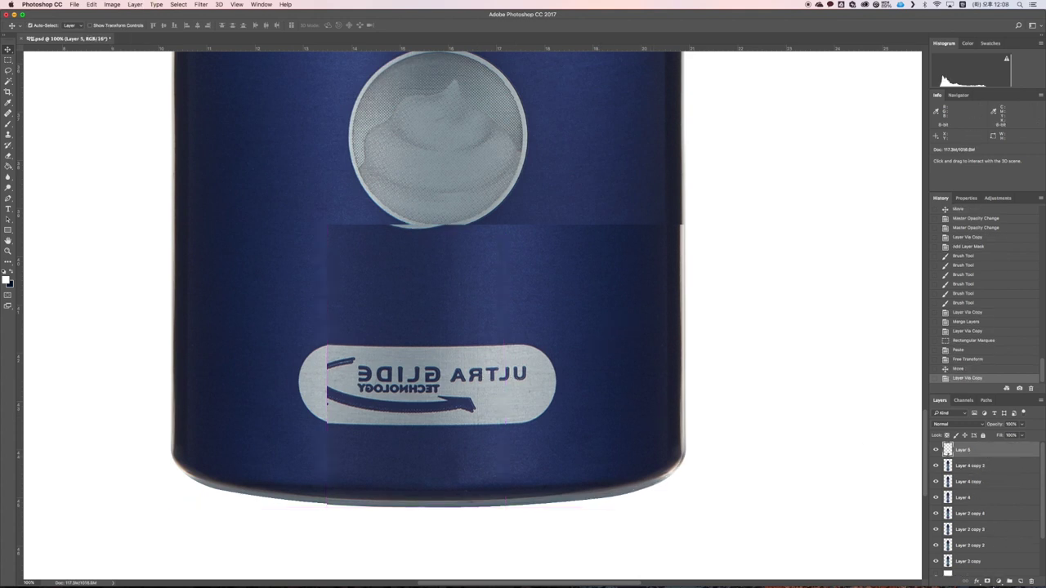
pyautogui.keyDown('alt'); pyautogui.click(987, 581); pyautogui.keyUp('alt')
# Step: Paint white on Layer 5's mask beside and below the logo's right end to reveal the clean mirrored surface
pyautogui.press('b')
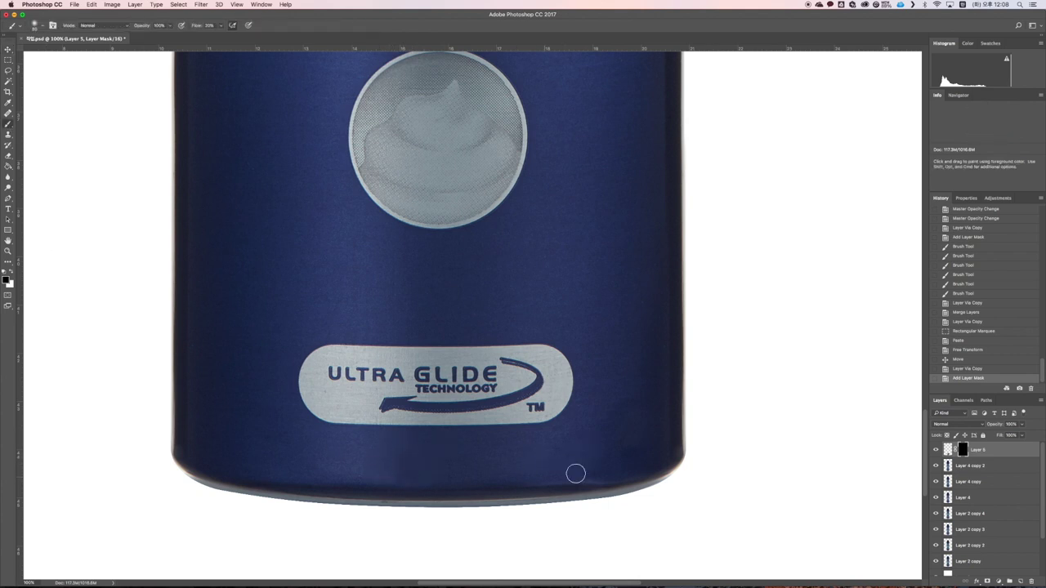
pyautogui.moveTo(576, 474)
pyautogui.mouseDown()
pyautogui.moveTo(497, 465)
pyautogui.moveTo(499, 482)
pyautogui.moveTo(619, 475)
pyautogui.moveTo(587, 478)
pyautogui.moveTo(623, 469)
pyautogui.moveTo(614, 422)
pyautogui.mouseUp()
pyautogui.click(12, 271)
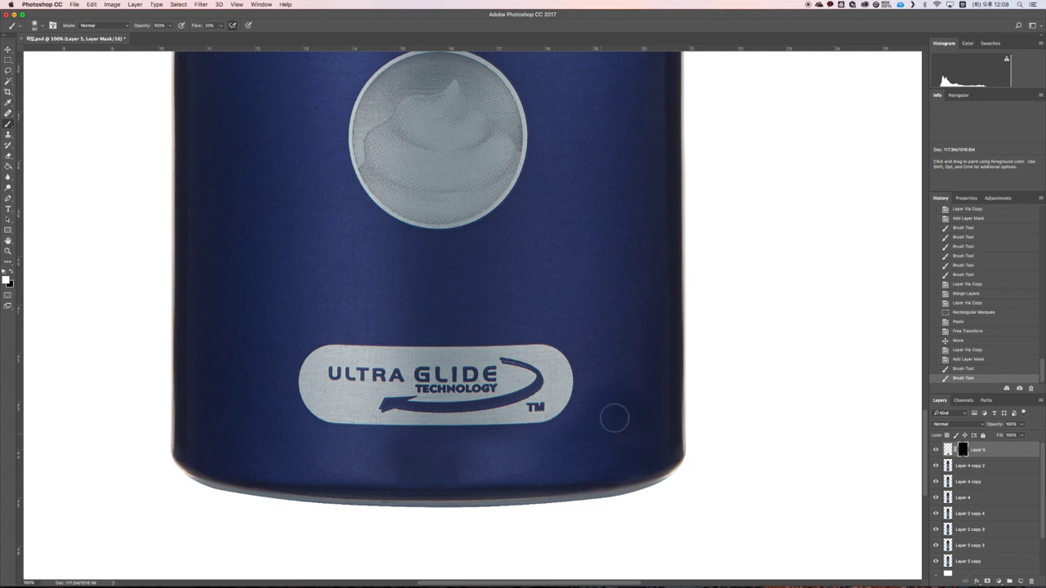
pyautogui.click(611, 411)
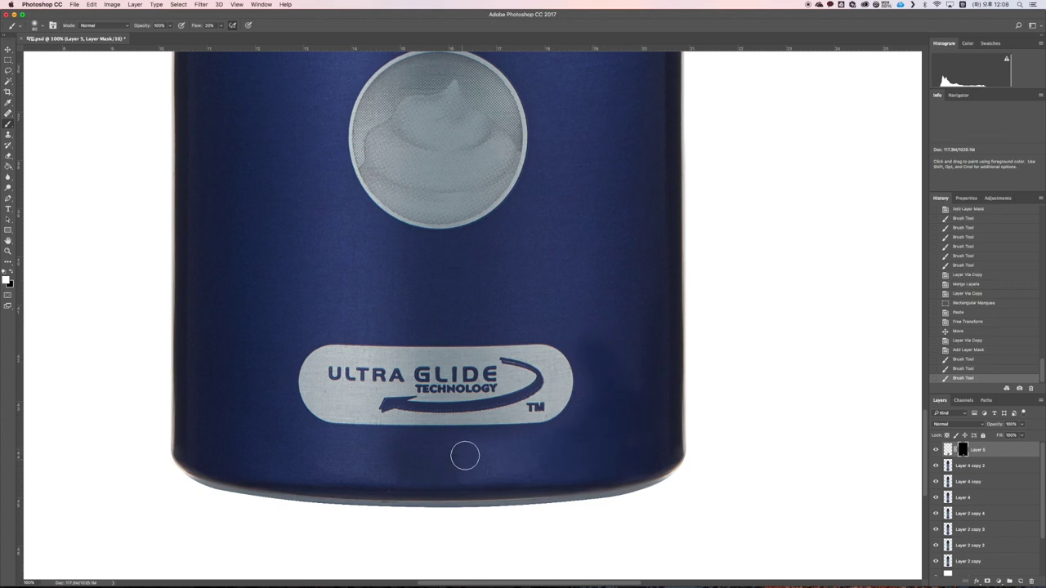
pyautogui.moveTo(550, 451); pyautogui.dragTo(519, 474)
pyautogui.click(619, 409)
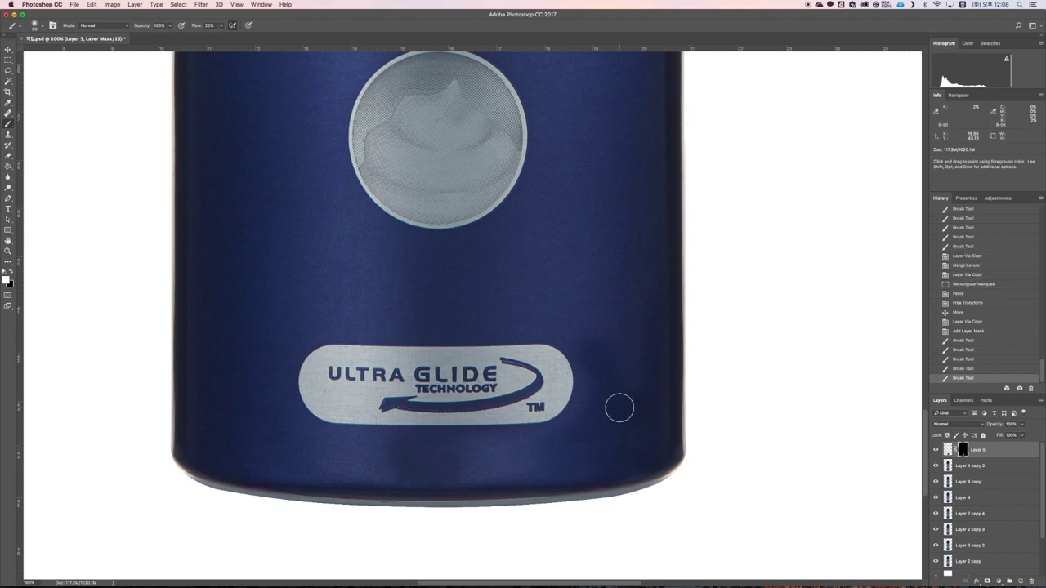
# Step: Paint black on Layer 5's mask beside the logo's right end to blend the patch, and compare with the layer hidden
pyautogui.press('x')
pyautogui.moveTo(599, 402); pyautogui.dragTo(648, 392)
pyautogui.press('super+minus')
pyautogui.press('super+minus')
pyautogui.press('super+minus')
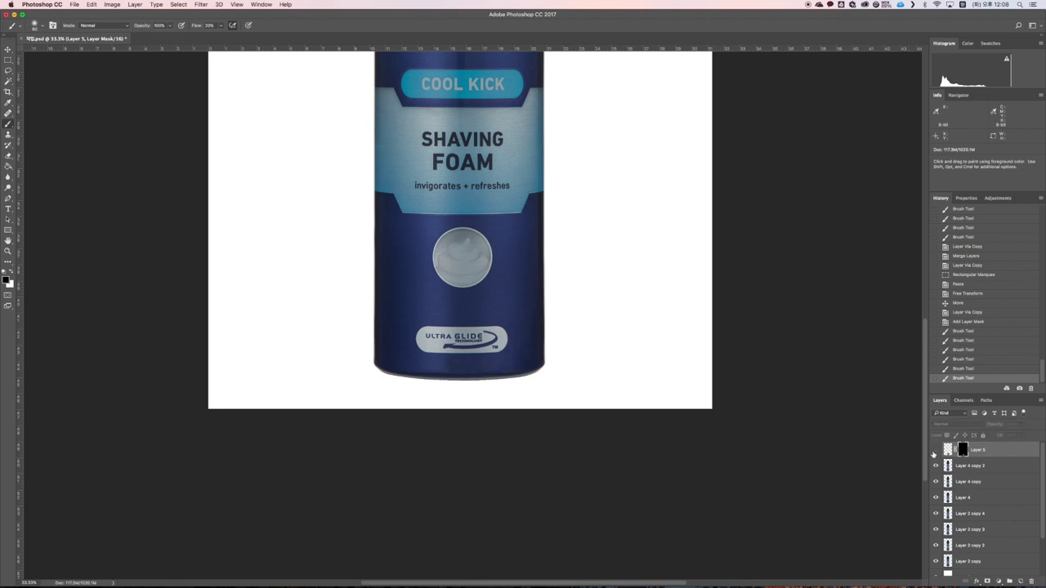
pyautogui.press('super+plus')
pyautogui.press('super+plus')
pyautogui.press('super+plus')
pyautogui.scroll(-3, 581, 477)
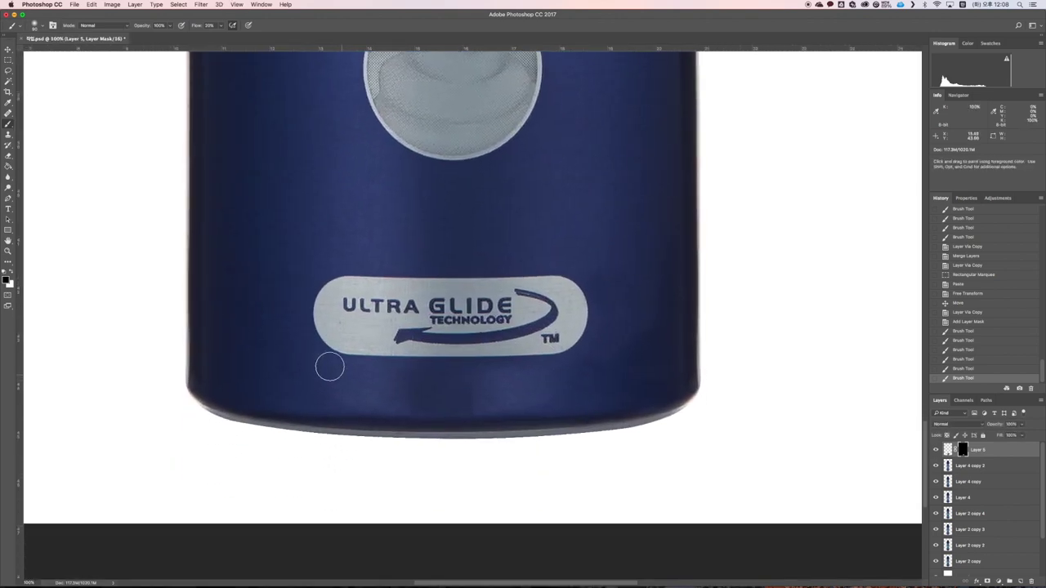
# Step: Refine Layer 5's mask with brush strokes below the logo's right end, and compare the result with the layer hidden
pyautogui.press('x')
pyautogui.click(12, 272)
pyautogui.moveTo(563, 398)
pyautogui.mouseDown()
pyautogui.moveTo(483, 385)
pyautogui.moveTo(629, 359)
pyautogui.mouseUp()
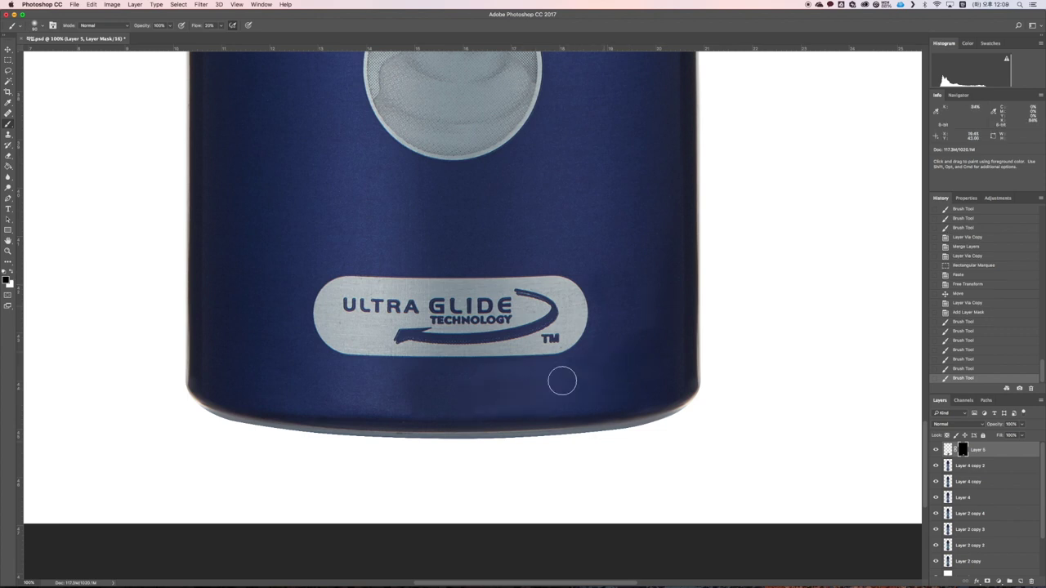
pyautogui.click(936, 449)
pyautogui.click(936, 449)
pyautogui.press('super+minus')
pyautogui.press('super+minus')
pyautogui.press('super+minus')
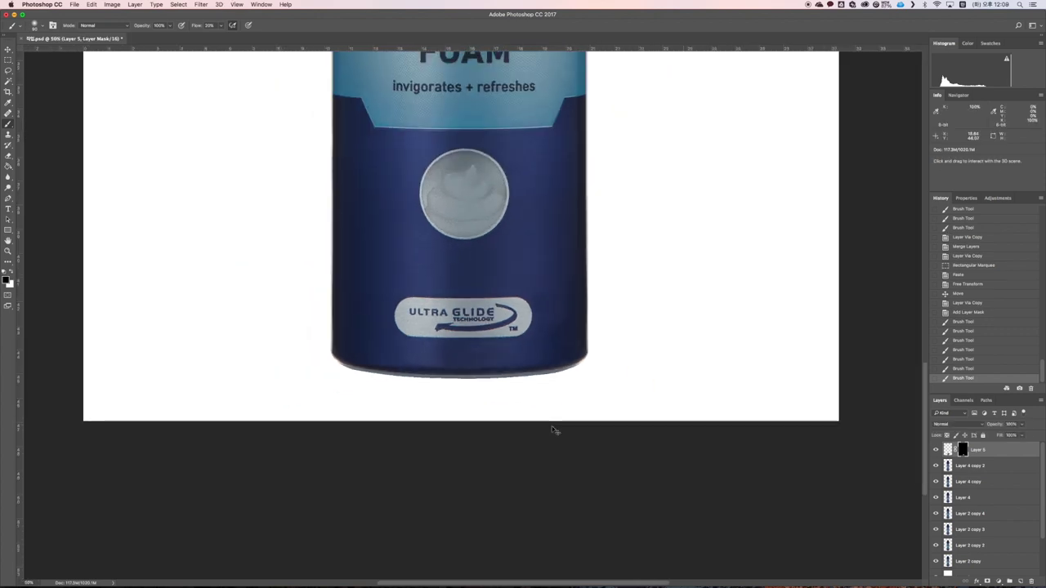
# Step: Paint black and white at reduced brush opacity on Layer 5's mask below the logo's right half to soften the patch's transition
pyautogui.press('super+plus')
pyautogui.press('super+plus')
pyautogui.press('super+plus')
pyautogui.moveTo(552, 426)
pyautogui.mouseDown()
pyautogui.moveTo(475, 416)
pyautogui.moveTo(506, 391)
pyautogui.moveTo(490, 392)
pyautogui.moveTo(542, 407)
pyautogui.mouseUp()
pyautogui.moveTo(542, 408); pyautogui.dragTo(626, 393)
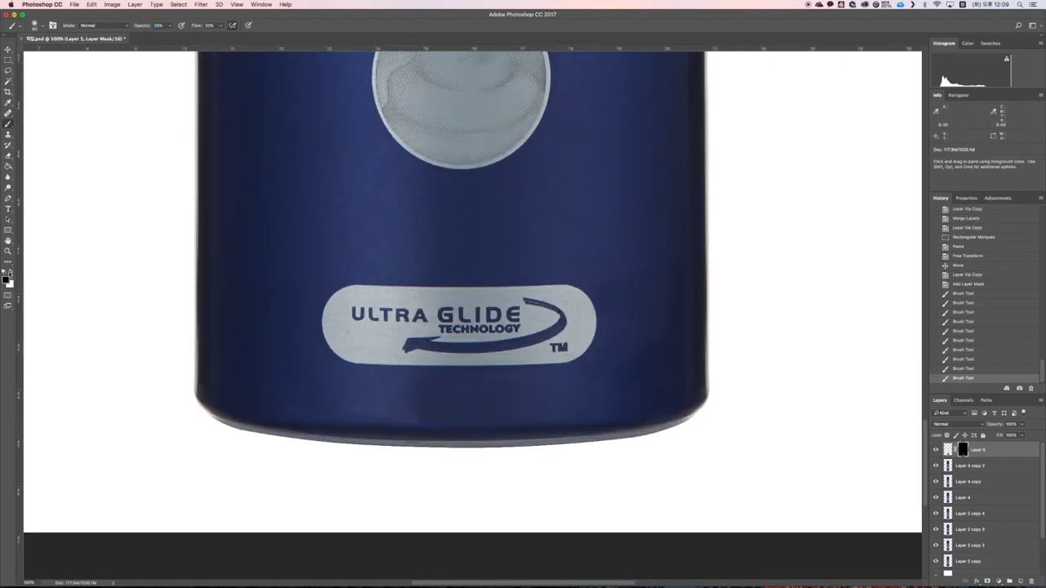
pyautogui.press('x')
pyautogui.moveTo(584, 394)
pyautogui.mouseDown()
pyautogui.moveTo(563, 412)
pyautogui.moveTo(514, 390)
pyautogui.mouseUp()
pyautogui.moveTo(514, 390)
pyautogui.mouseDown()
pyautogui.moveTo(600, 382)
pyautogui.moveTo(597, 405)
pyautogui.mouseUp()
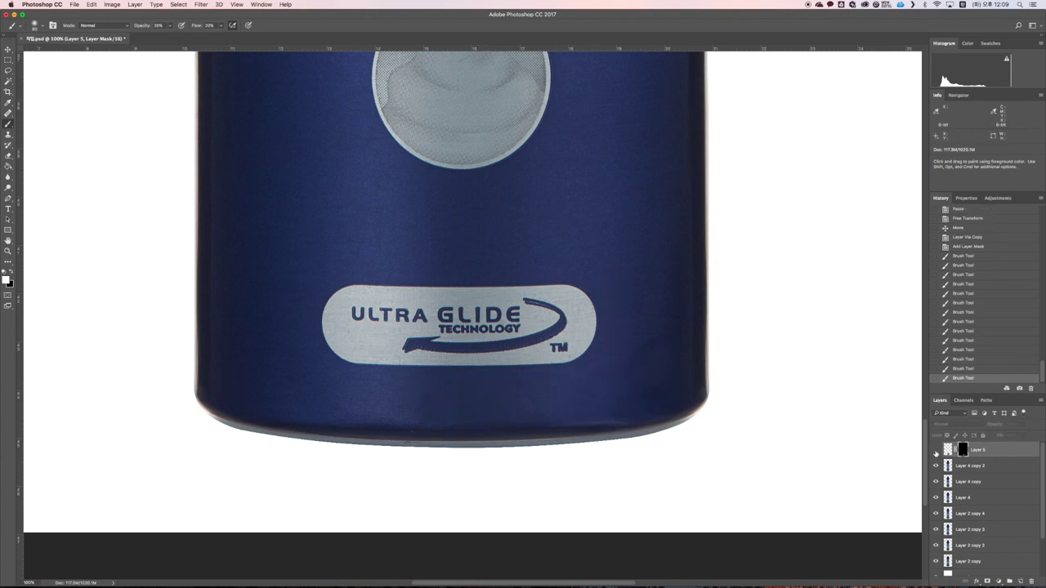
# Step: Merge Layer 5 down into Layer 4 copy 2, and compare the can with the merged layer hidden
pyautogui.press('super+e')
pyautogui.click(938, 453)
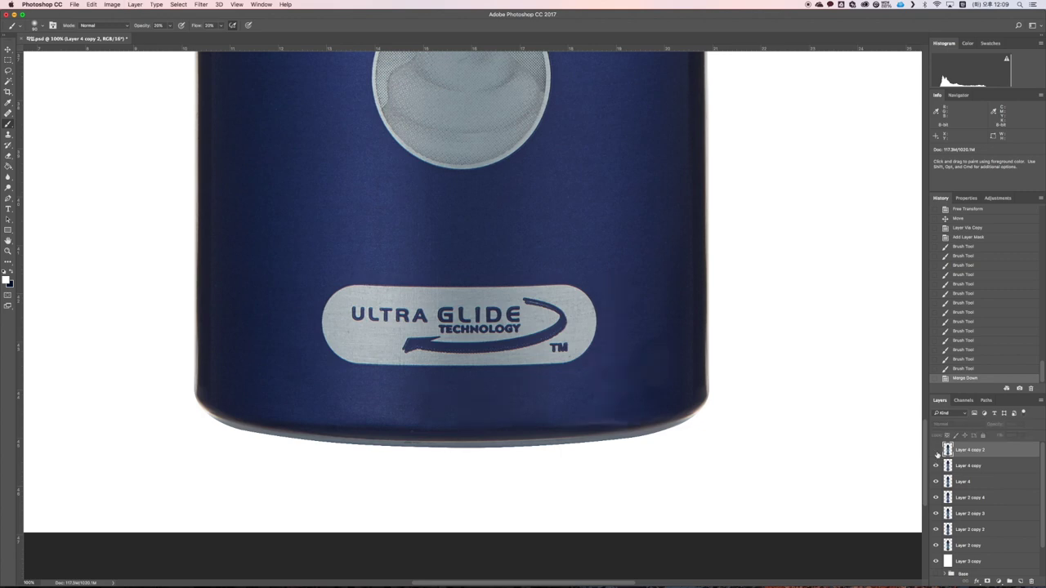
pyautogui.click(937, 453)
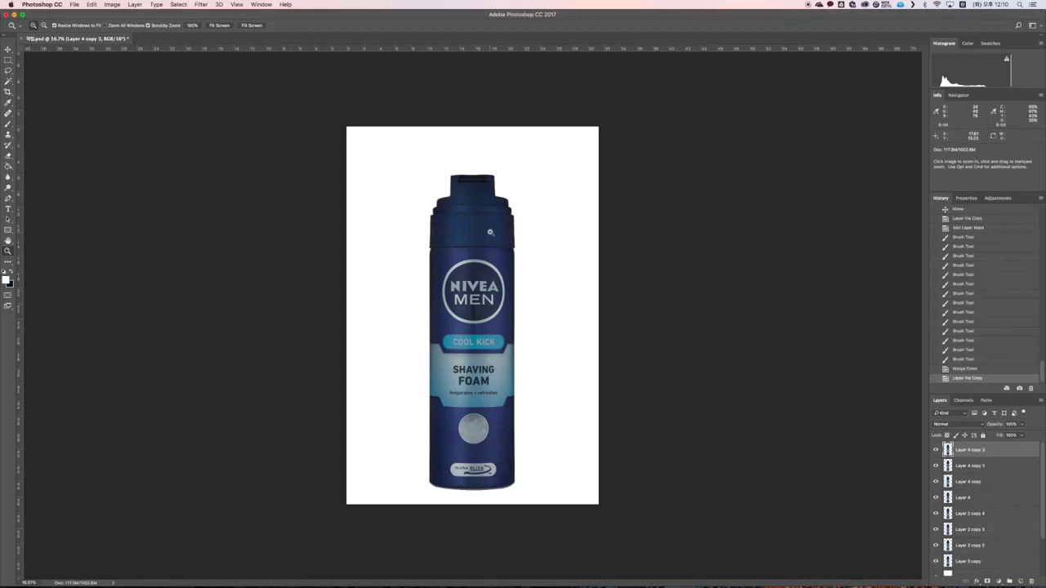
# Step: Remove the specks on the cap's lower right side with the Spot Healing Brush, using a smaller brush for the finer ones
pyautogui.moveTo(491, 232); pyautogui.dragTo(499, 224)
pyautogui.press('j')
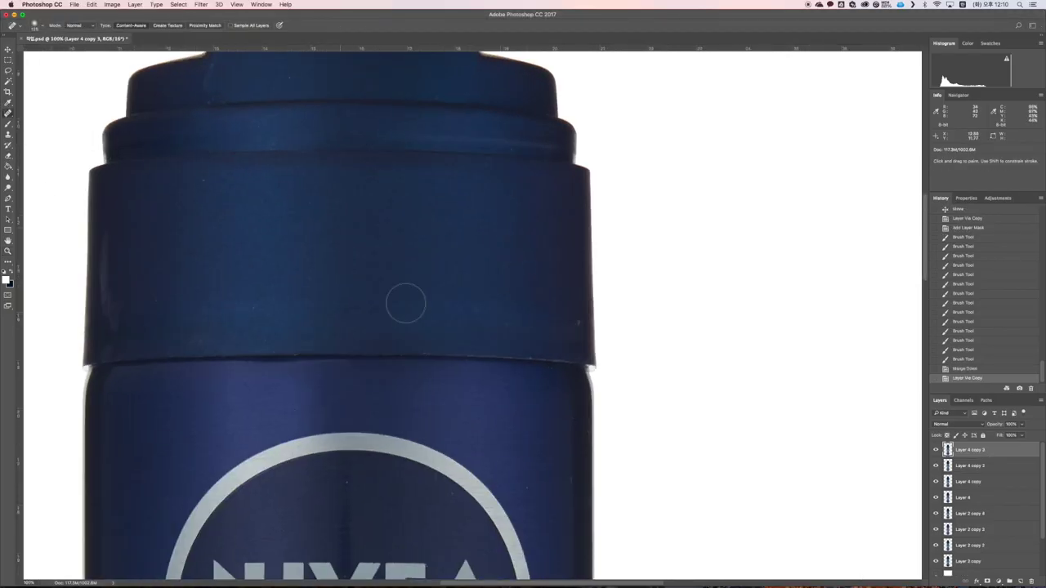
pyautogui.click(562, 319)
pyautogui.press('[')
pyautogui.press('[')
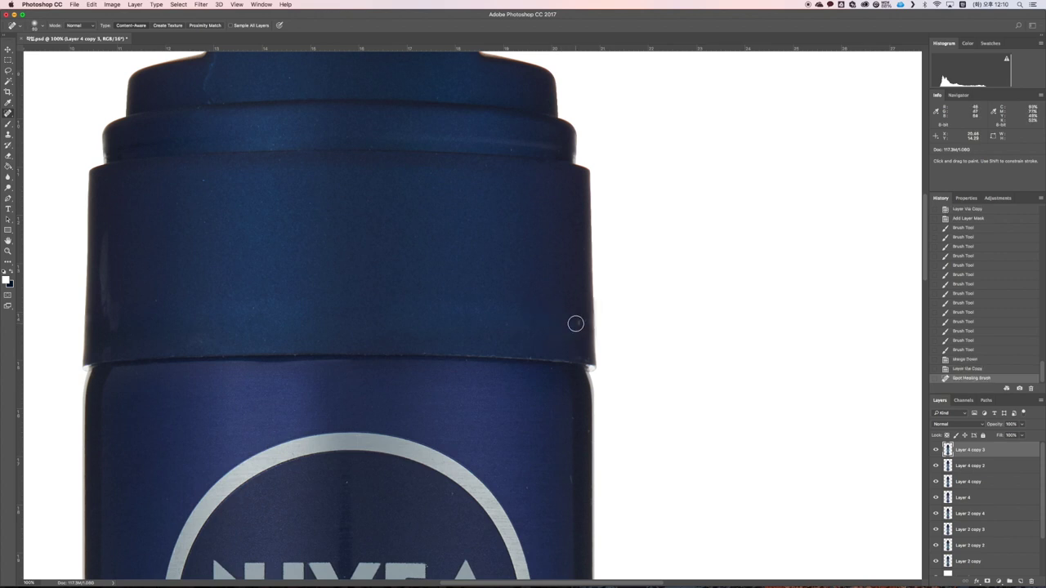
pyautogui.click(575, 324)
pyautogui.click(575, 337)
pyautogui.click(495, 303)
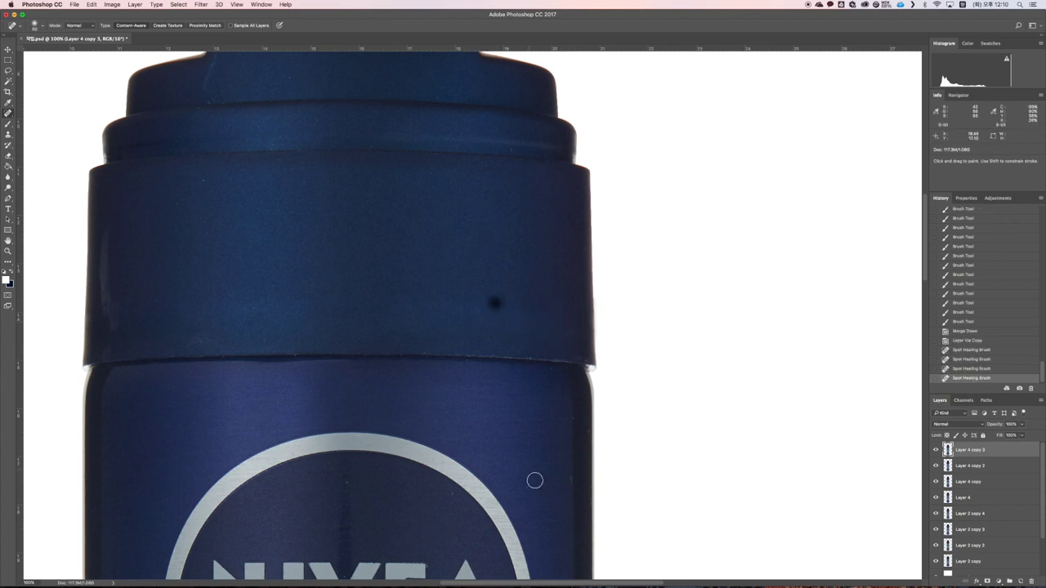
# Step: Spot-heal the specks on the blue body around and inside the NIVEA circle and on the cap's upper left
pyautogui.click(563, 479)
pyautogui.scroll(-1, 469, 425)
pyautogui.click(348, 465)
pyautogui.click(450, 477)
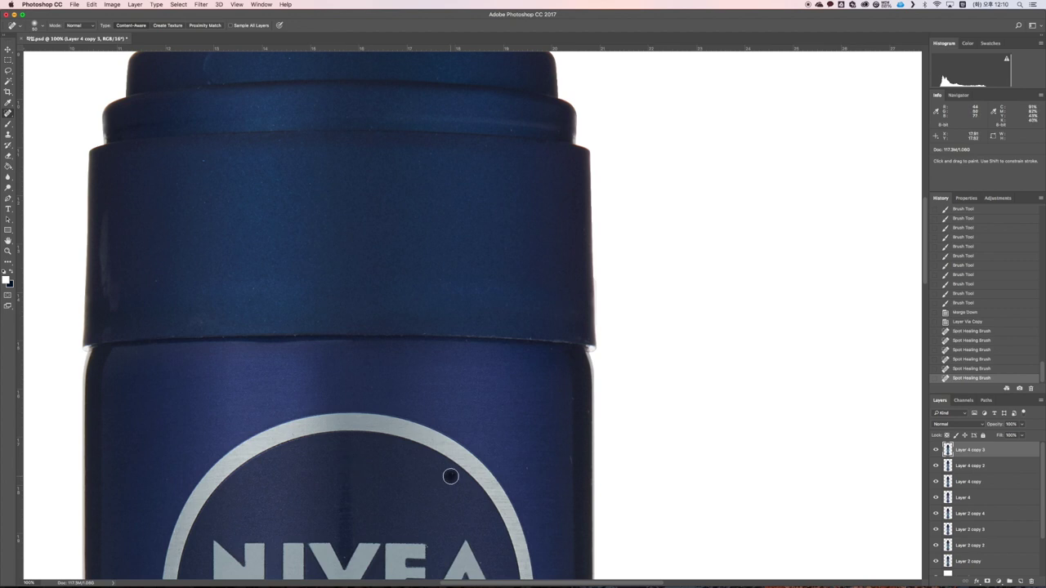
pyautogui.click(528, 463)
pyautogui.scroll(1, 513, 423)
pyautogui.click(203, 171)
# Step: Spot-heal along the thin scratch at the lower left of the nozzle, from the shoulder upward
pyautogui.scroll(5, 239, 230)
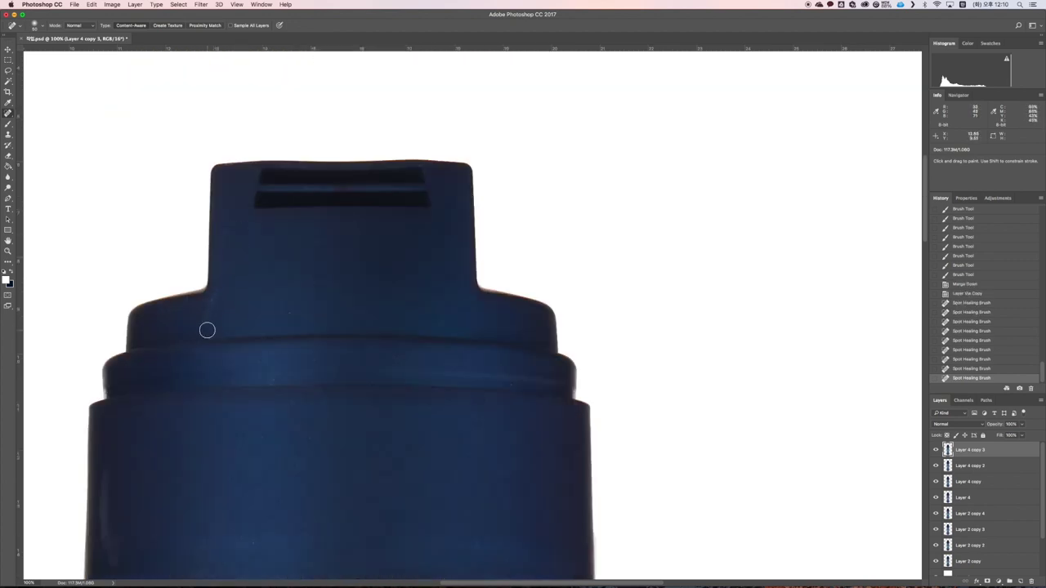
pyautogui.click(207, 327)
pyautogui.click(209, 316)
pyautogui.click(214, 306)
pyautogui.click(222, 288)
pyautogui.click(233, 269)
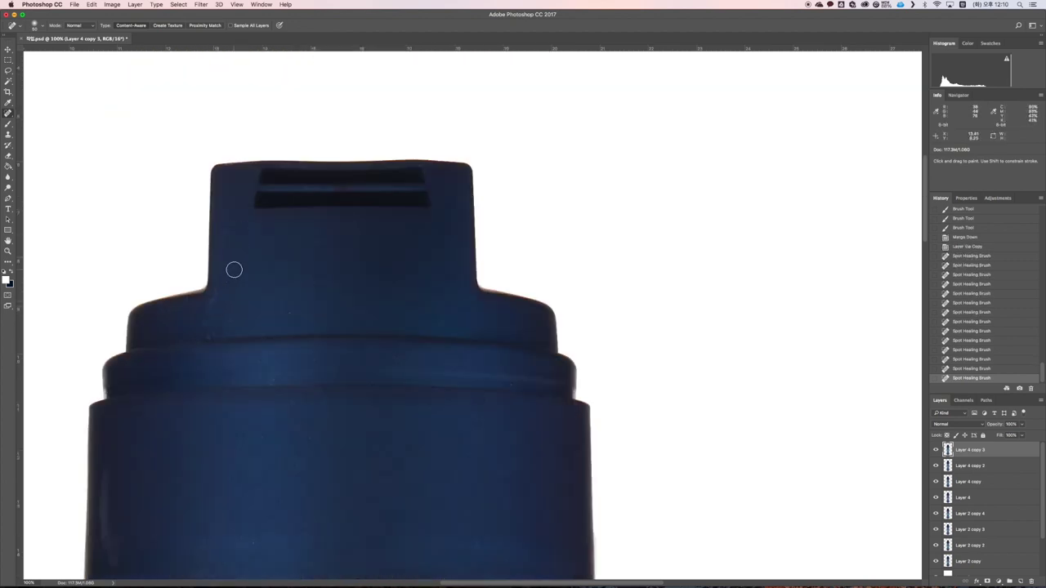
# Step: Repair the remaining scratch marks at the nozzle's lower left corner with the Patch tool, using clean neighbouring surface
pyautogui.rightClick(9, 112)
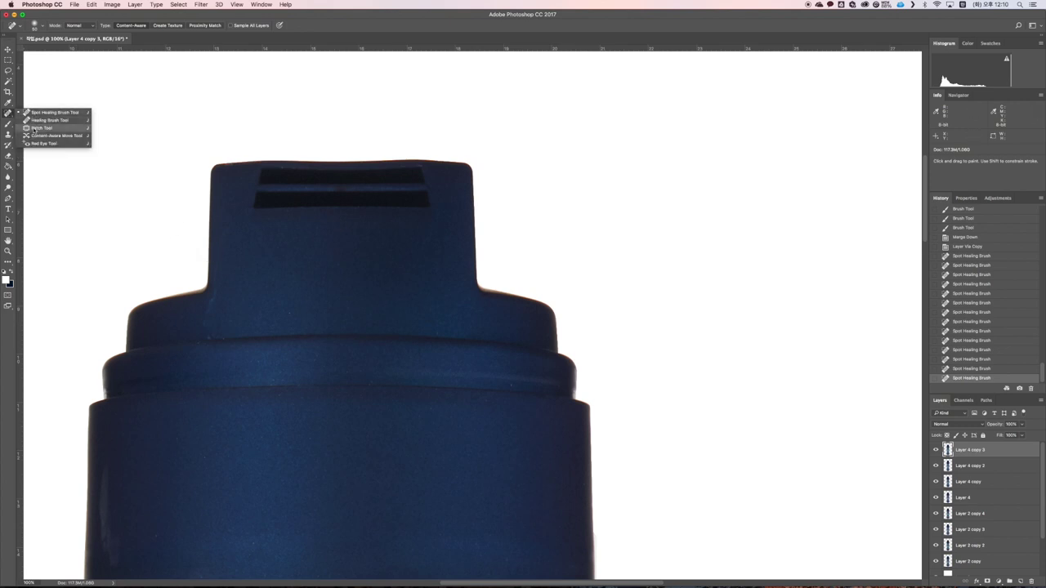
pyautogui.click(49, 131)
pyautogui.moveTo(224, 318); pyautogui.dragTo(217, 296)
pyautogui.moveTo(214, 311)
pyautogui.mouseDown()
pyautogui.moveTo(242, 297)
pyautogui.moveTo(229, 290)
pyautogui.mouseUp()
pyautogui.press('super+d')
pyautogui.press('super+d')
pyautogui.moveTo(222, 295)
pyautogui.mouseDown()
pyautogui.moveTo(286, 312)
pyautogui.moveTo(278, 315)
pyautogui.mouseUp()
pyautogui.press('super+d')
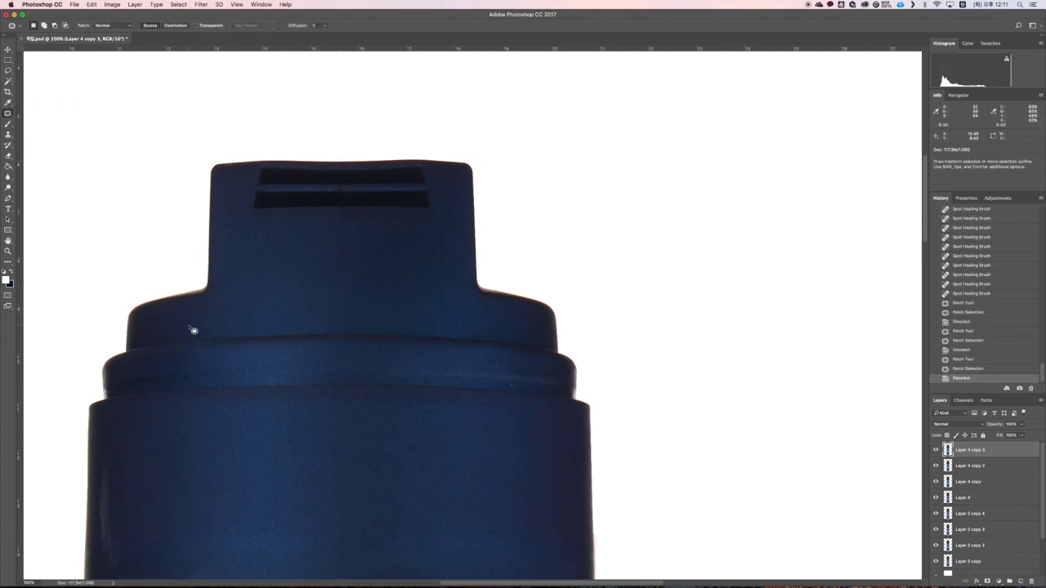
# Step: Patch the blemishes on the nozzle's left side and base and the long streak on the right of the ring below
pyautogui.moveTo(235, 234); pyautogui.dragTo(221, 230)
pyautogui.press('super+d')
pyautogui.moveTo(228, 236)
pyautogui.mouseDown()
pyautogui.moveTo(226, 340)
pyautogui.moveTo(212, 335)
pyautogui.moveTo(232, 325)
pyautogui.mouseUp()
pyautogui.press('super+d')
pyautogui.moveTo(289, 316); pyautogui.dragTo(291, 318)
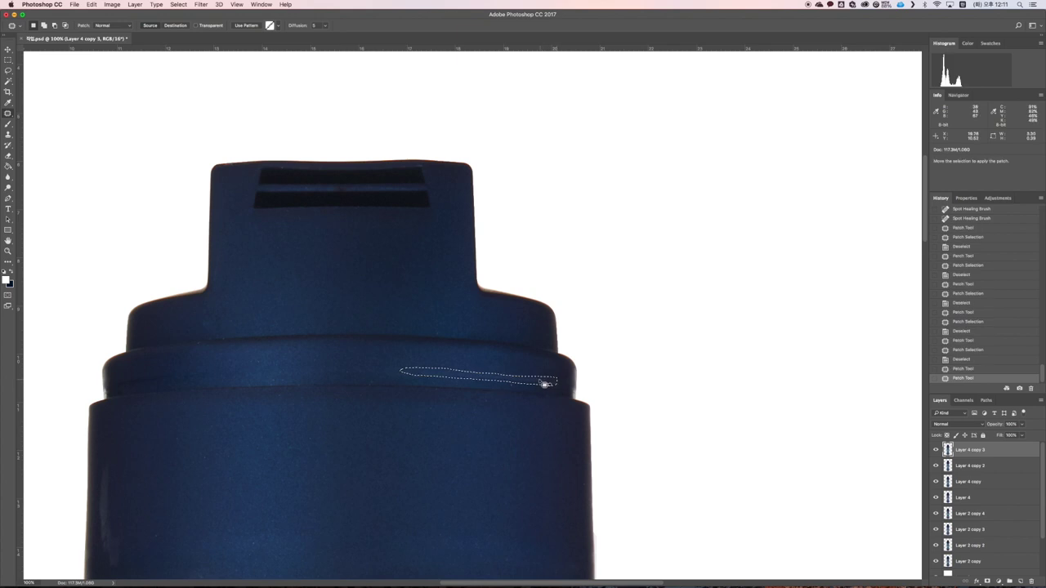
pyautogui.moveTo(549, 381); pyautogui.dragTo(546, 374)
pyautogui.press('super+d')
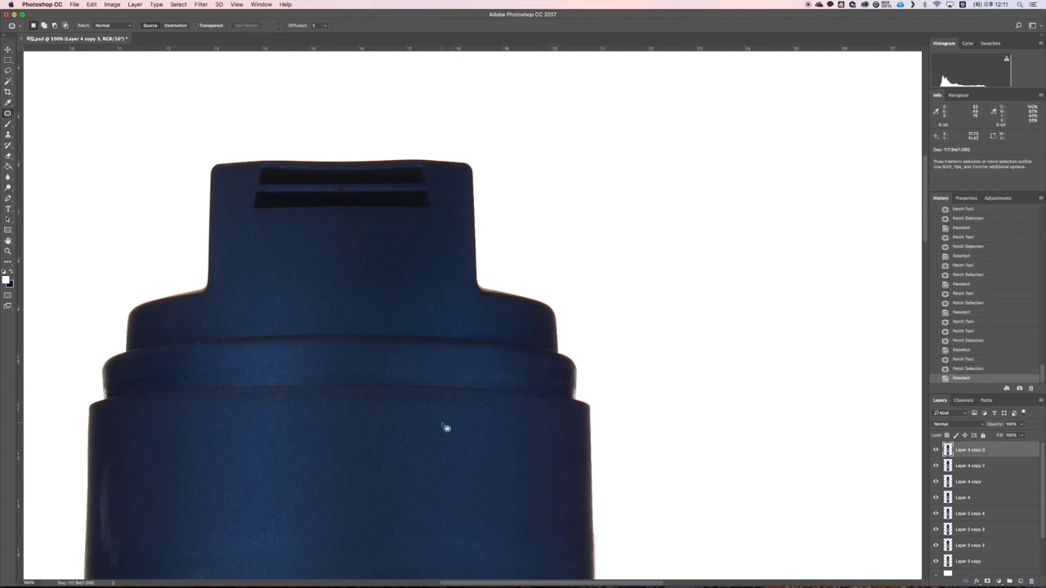
# Step: Patch the blemishes near the can's right edge, including the one above the right end of the COOL KICK label
pyautogui.scroll(-8, 444, 427)
pyautogui.moveTo(570, 406); pyautogui.dragTo(544, 409)
pyautogui.press('super+d')
pyautogui.scroll(-8, 547, 417)
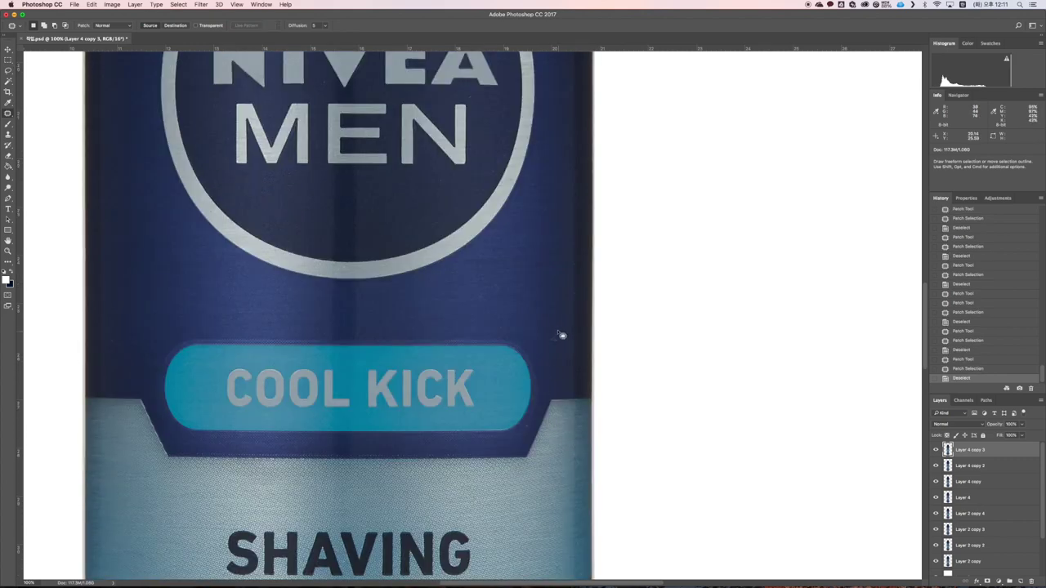
pyautogui.moveTo(558, 331); pyautogui.dragTo(539, 351)
pyautogui.press('super+d')
# Step: Patch the specks and marks on the lower left part of the cap with clean cap surface
pyautogui.scroll(12, 204, 455)
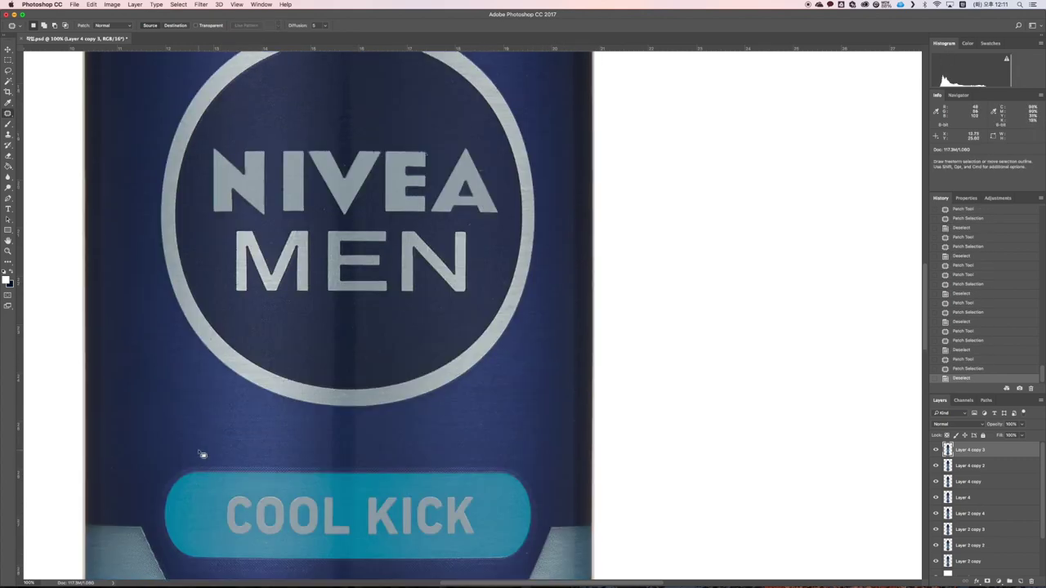
pyautogui.scroll(2, 243, 319)
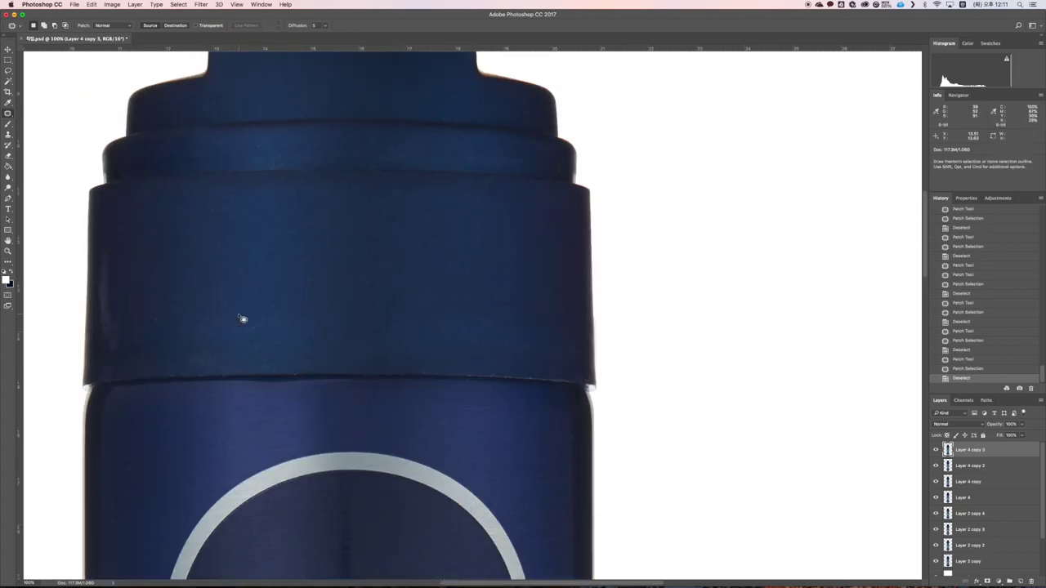
pyautogui.moveTo(155, 339); pyautogui.dragTo(152, 312)
pyautogui.moveTo(152, 326); pyautogui.dragTo(140, 299)
pyautogui.press('super+d')
pyautogui.moveTo(101, 341)
pyautogui.mouseDown()
pyautogui.moveTo(113, 239)
pyautogui.moveTo(180, 256)
pyautogui.mouseUp()
pyautogui.press('super+d')
pyautogui.scroll(2, 270, 384)
pyautogui.scroll(2, 287, 327)
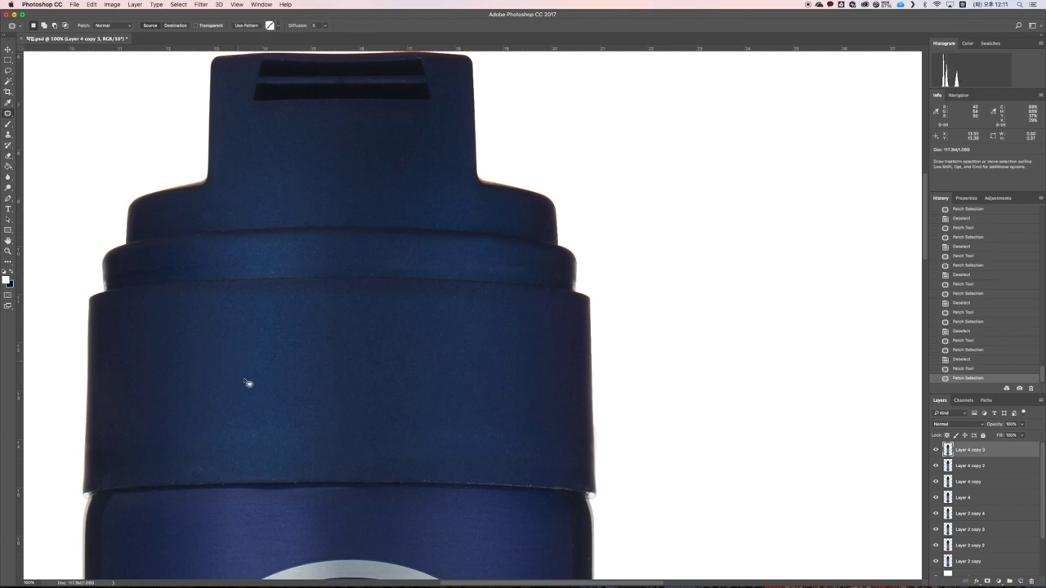
# Step: Patch the specks around the NIVEA MEN lettering inside the circle with clean dark blue surface
pyautogui.scroll(-15, 296, 434)
pyautogui.scroll(-3, 331, 335)
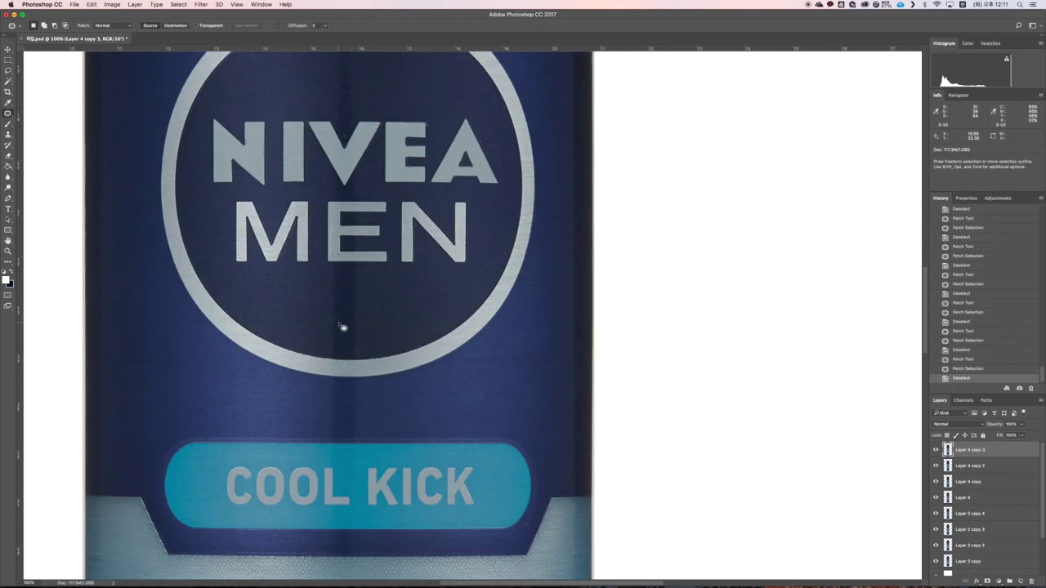
pyautogui.moveTo(474, 199); pyautogui.dragTo(491, 200)
pyautogui.press('super+d')
pyautogui.moveTo(325, 177); pyautogui.dragTo(330, 319)
pyautogui.press('super+d')
pyautogui.scroll(-20, 331, 320)
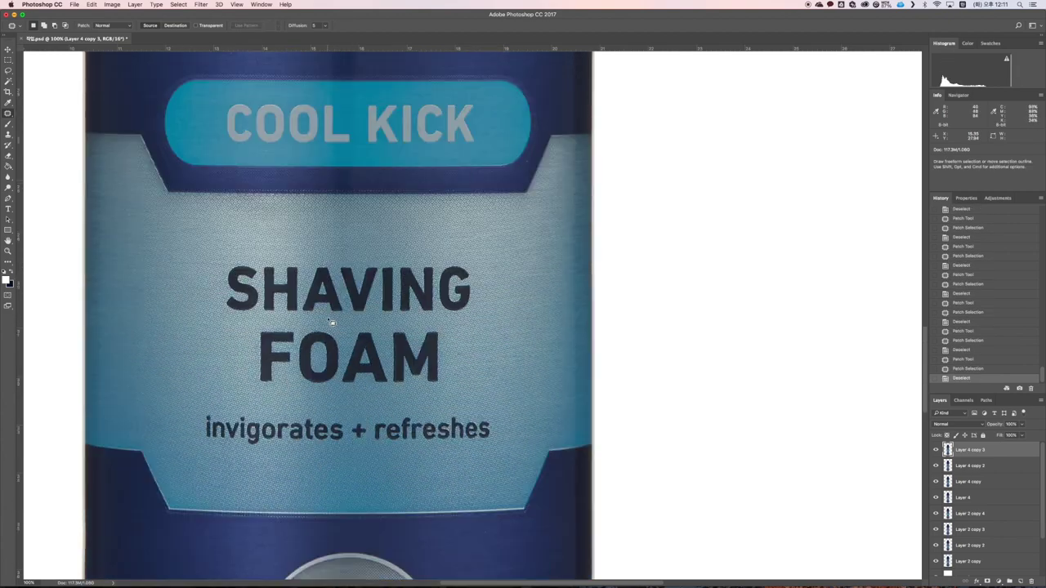
pyautogui.scroll(-10, 332, 323)
pyautogui.scroll(20, 345, 407)
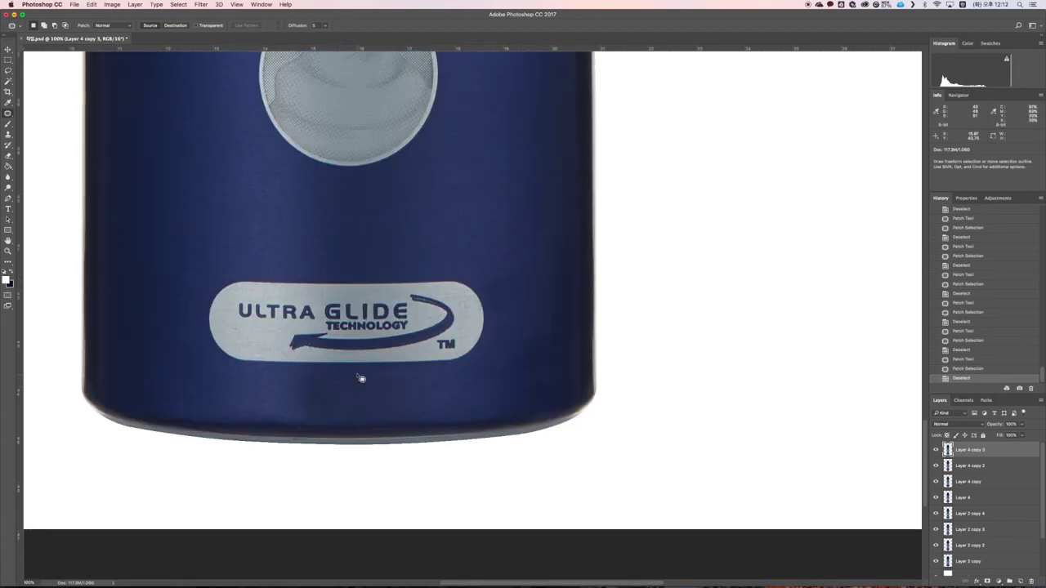
pyautogui.scroll(20, 359, 377)
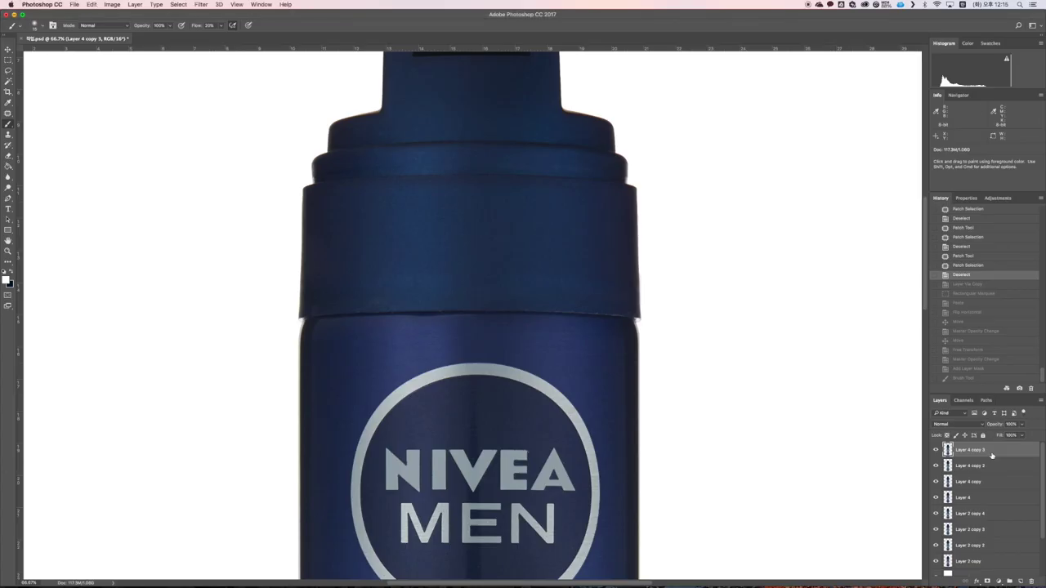
# Step: Duplicate Layer 4 copy 3 and paste a rectangular copy of the left part of the cap-to-can seam as a new layer
pyautogui.hotkey('ctrl', 'j')
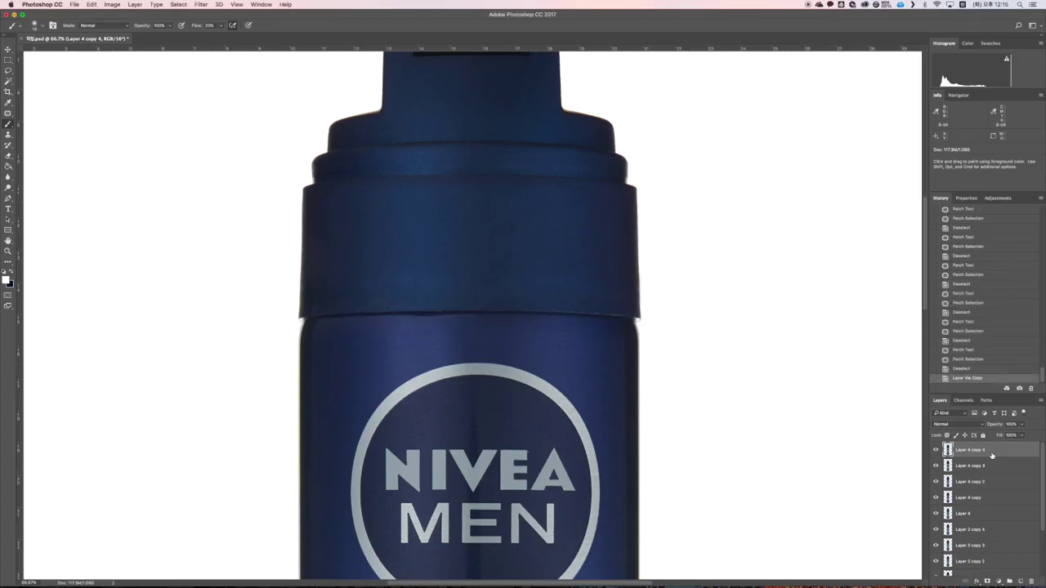
pyautogui.press('m')
pyautogui.press('super+equal')
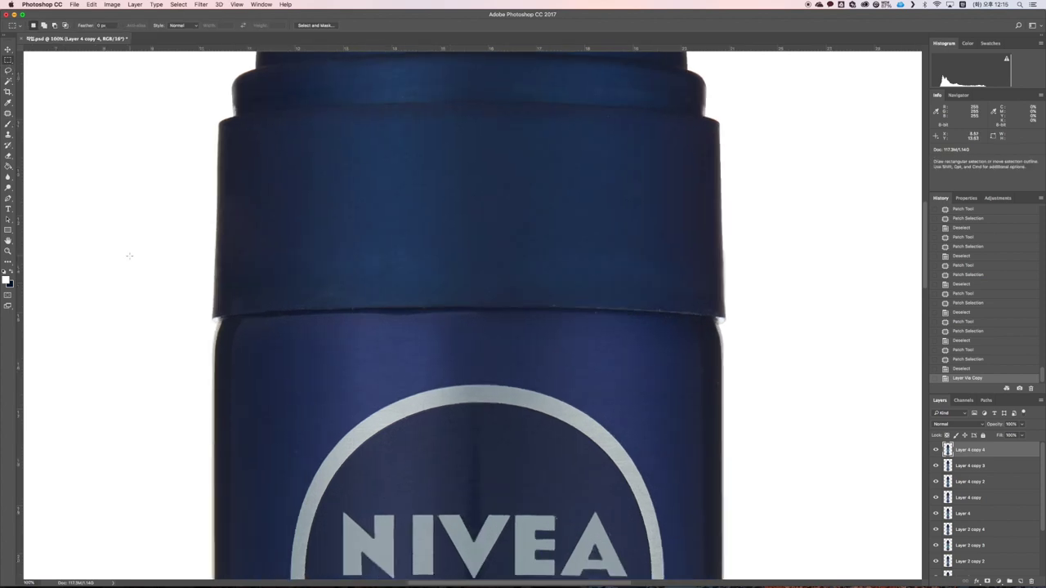
pyautogui.moveTo(188, 234); pyautogui.dragTo(551, 388)
pyautogui.press('super+c')
pyautogui.press('super+v')
# Step: Lower the pasted seam layer's opacity to 60% and nudge it upward to line its seam up with the one beneath
pyautogui.press('super+t')
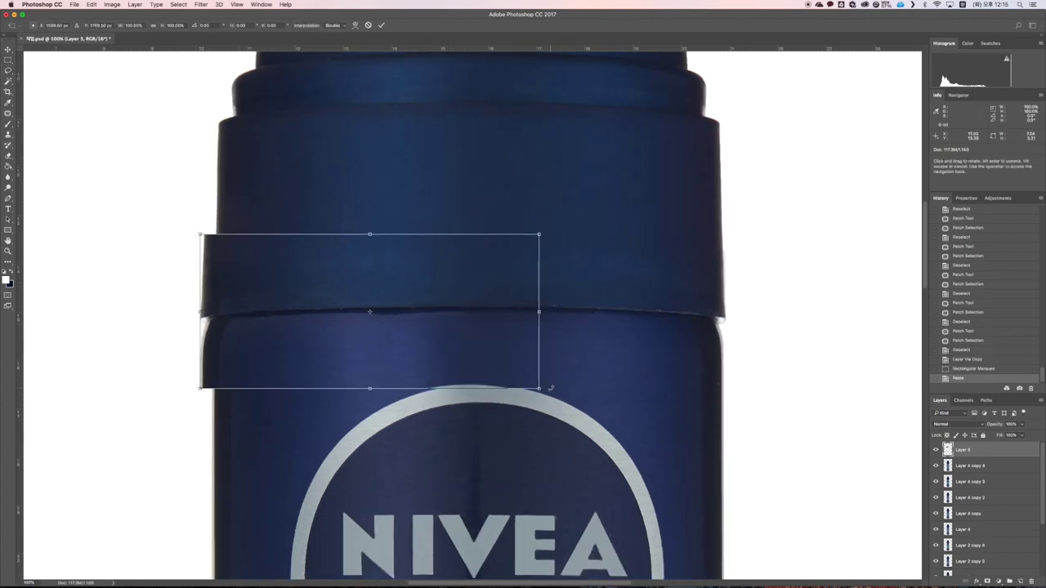
pyautogui.click(1023, 425)
pyautogui.click(1007, 434)
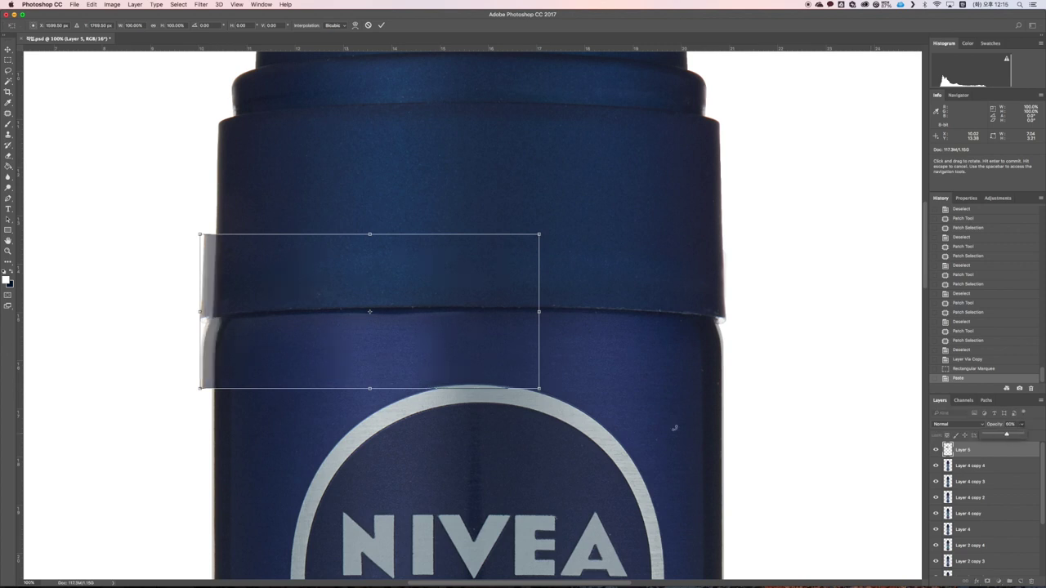
pyautogui.press('Return')
pyautogui.press('super+t')
pyautogui.press('Up')
pyautogui.press('Up')
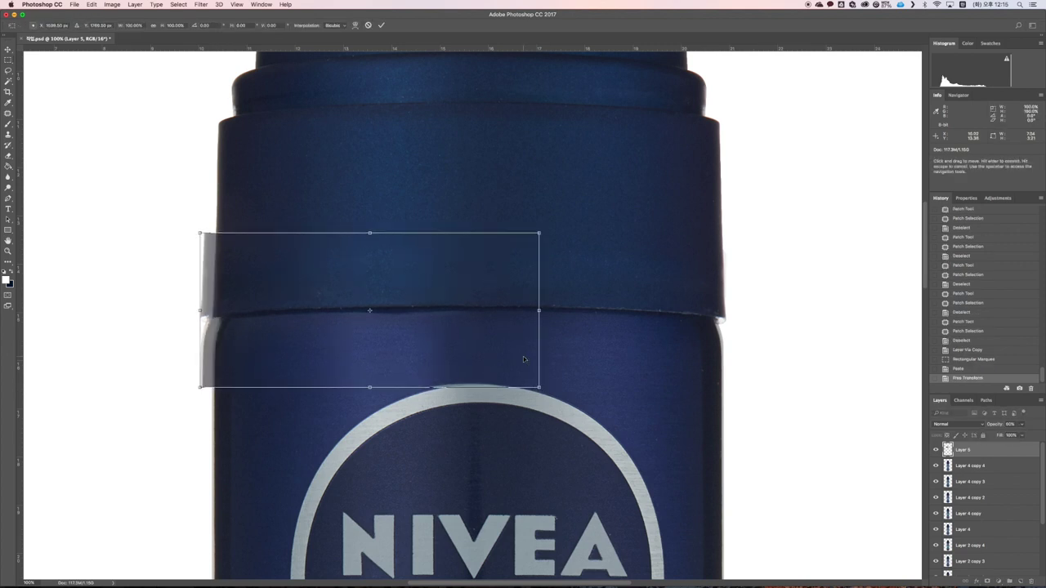
pyautogui.press('Up')
pyautogui.press('Up')
pyautogui.press('Up')
pyautogui.press('Up')
pyautogui.press('Up')
pyautogui.press('Up')
pyautogui.press('Up')
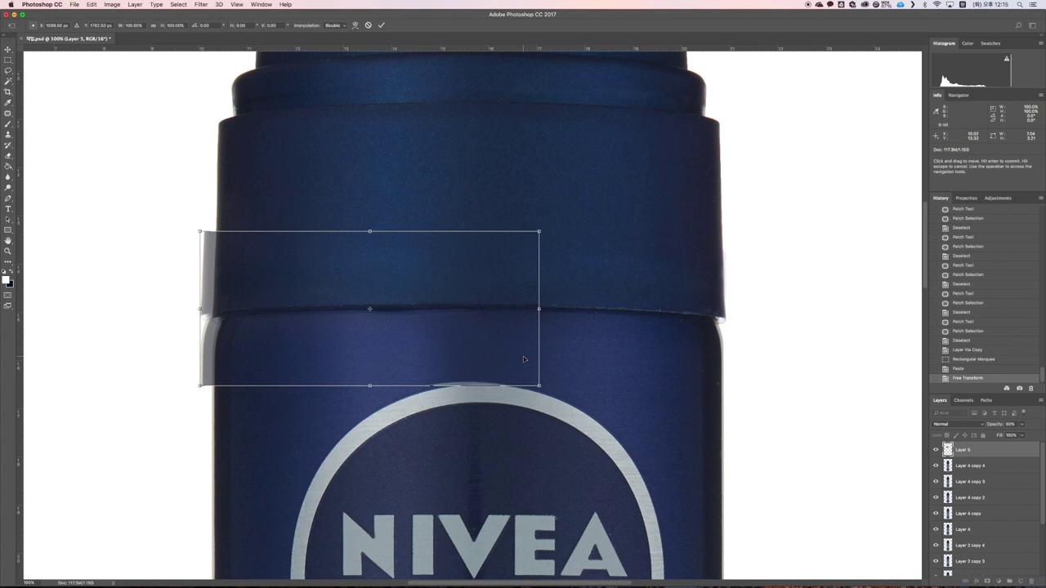
pyautogui.press('Up')
pyautogui.press('Up')
pyautogui.press('Return')
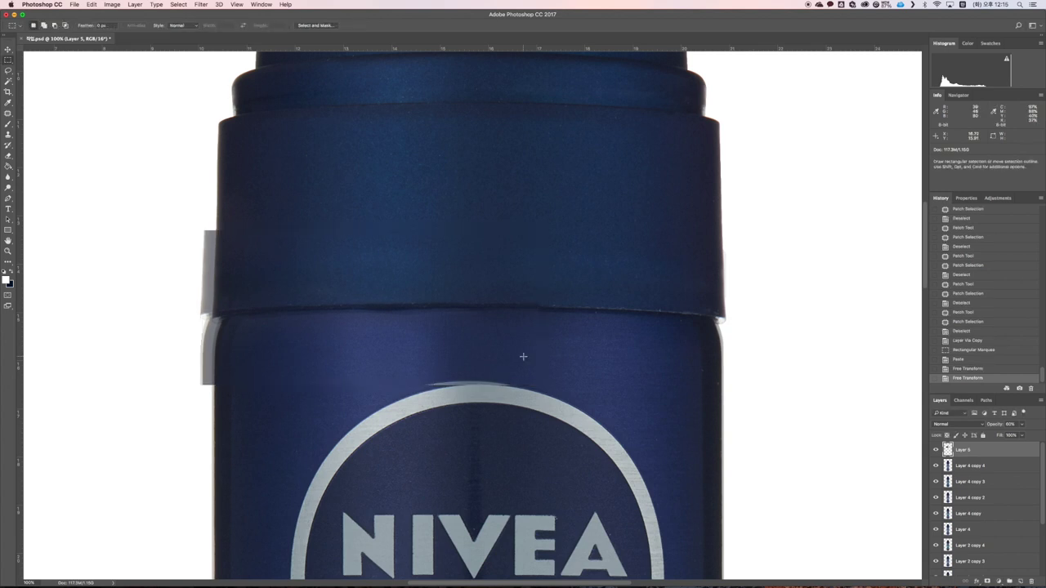
# Step: Restore Layer 5's opacity to 100% and add a black layer mask that hides all of it
pyautogui.moveTo(1022, 435); pyautogui.dragTo(1037, 436)
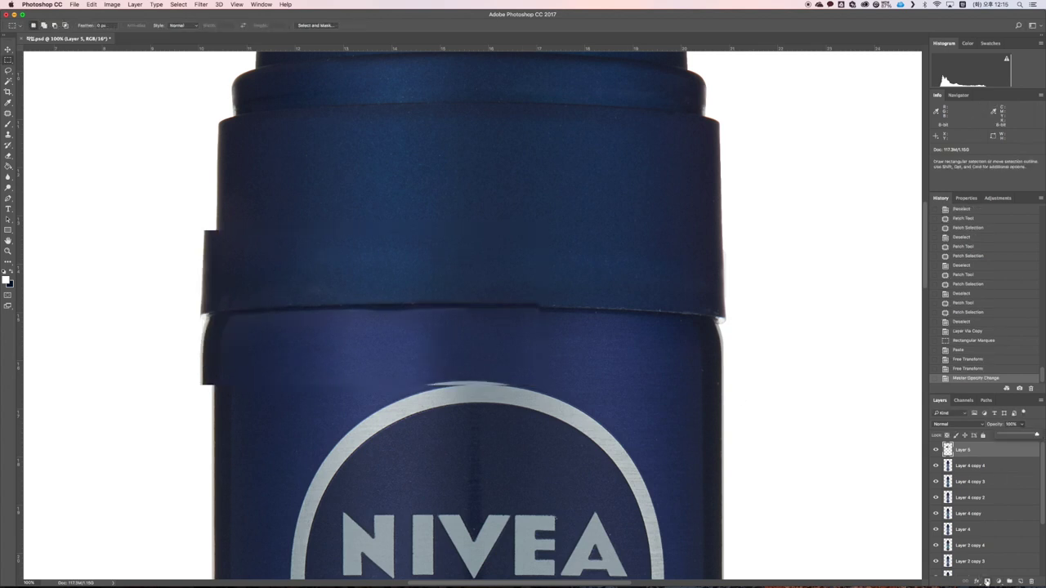
pyautogui.keyDown('alt'); pyautogui.click(987, 581); pyautogui.keyUp('alt')
# Step: Paint white on Layer 5's mask to reveal the pasted seam over the uneven dip in the cap-to-can seam
pyautogui.click(9, 251)
pyautogui.click(327, 368)
pyautogui.click(545, 303)
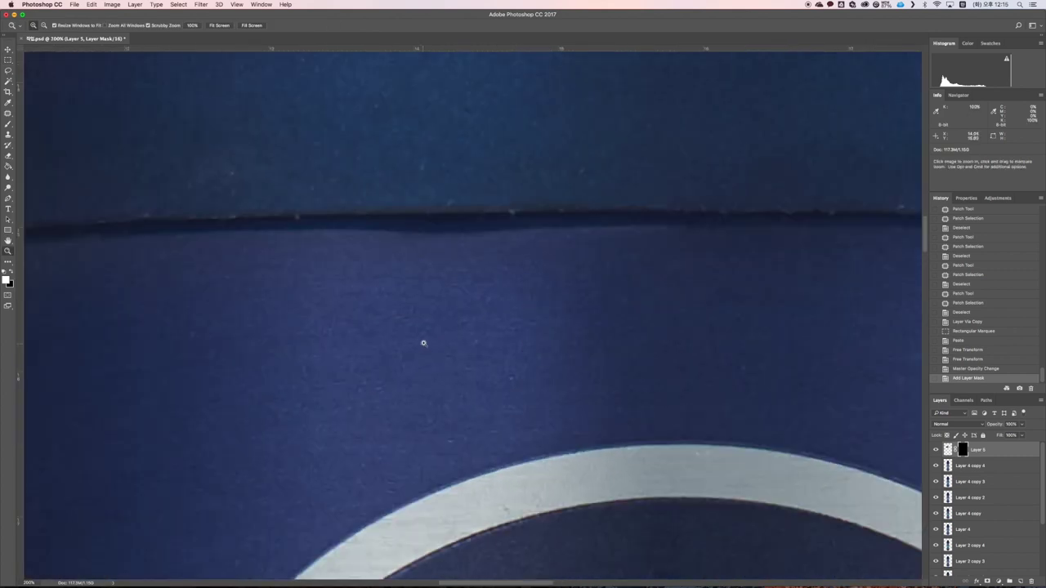
pyautogui.press('b')
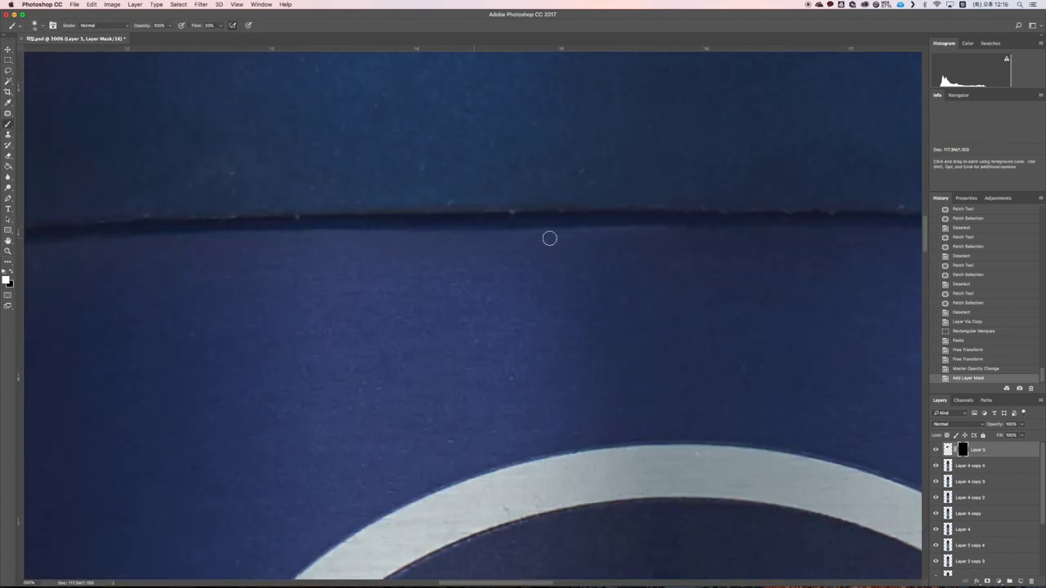
pyautogui.moveTo(510, 235); pyautogui.dragTo(377, 235)
pyautogui.press('[')
pyautogui.press('[')
pyautogui.press('[')
pyautogui.click(381, 233)
# Step: Refine Layer 5's mask with small soft white strokes just below the seam to blend the pasted copy into the can
pyautogui.click(35, 25)
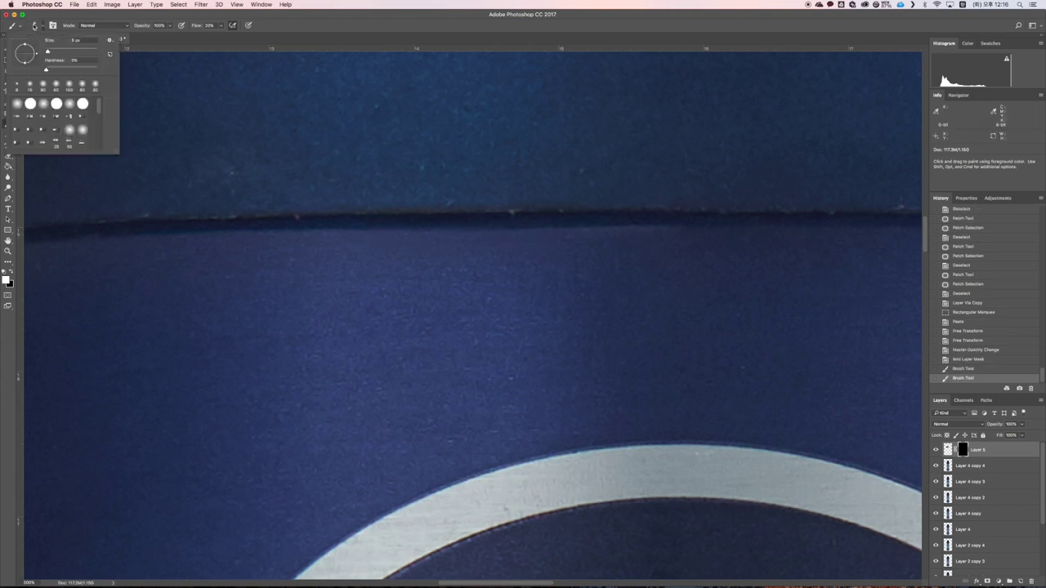
pyautogui.press('Return')
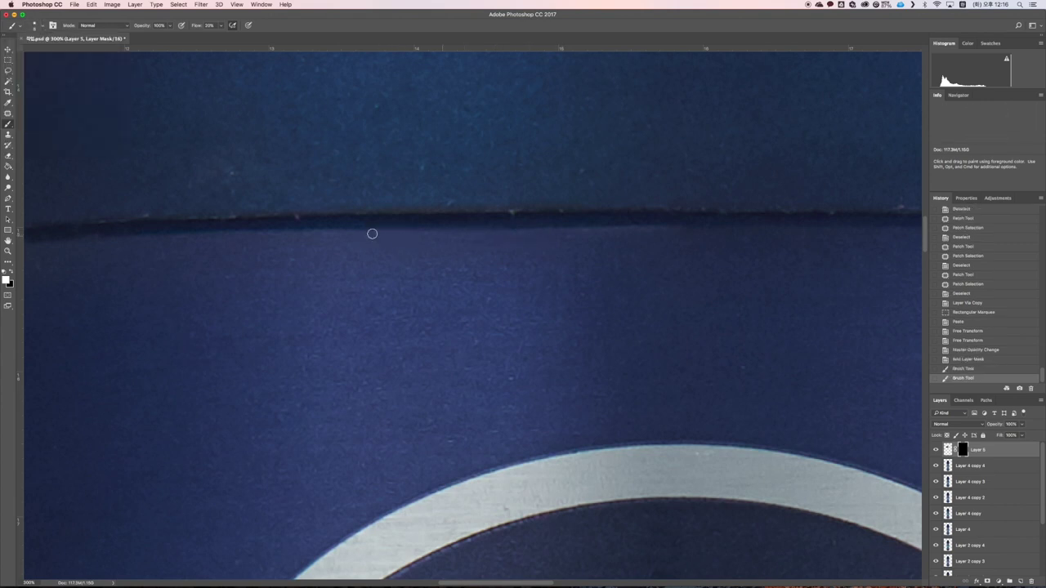
pyautogui.click(452, 238)
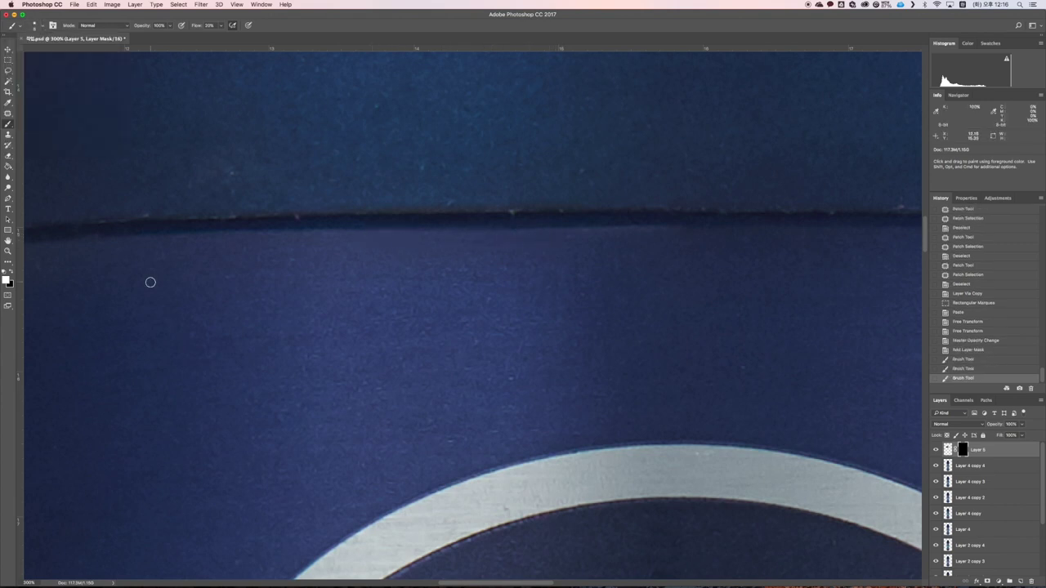
pyautogui.click(454, 239)
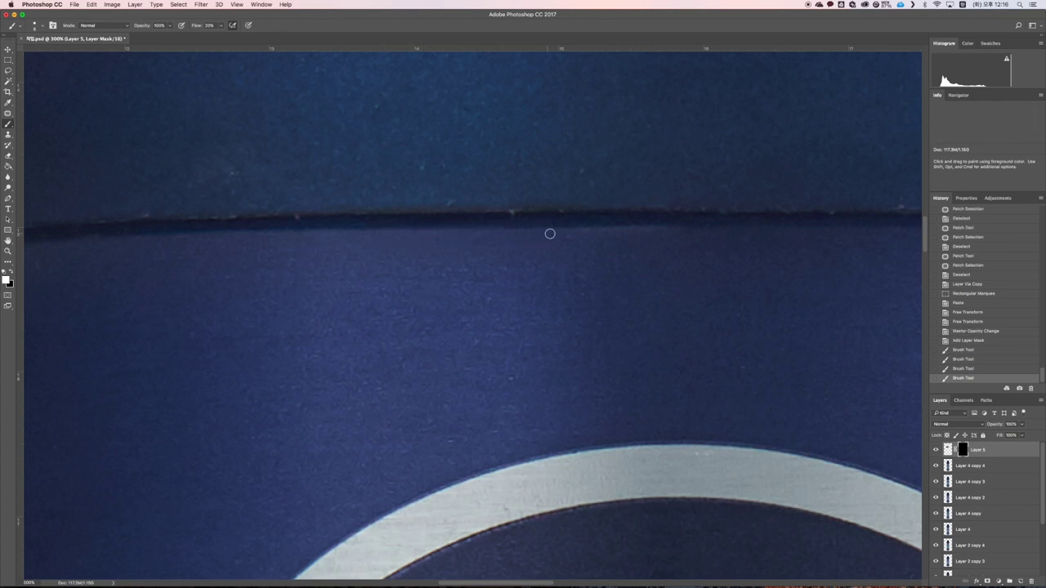
pyautogui.click(572, 236)
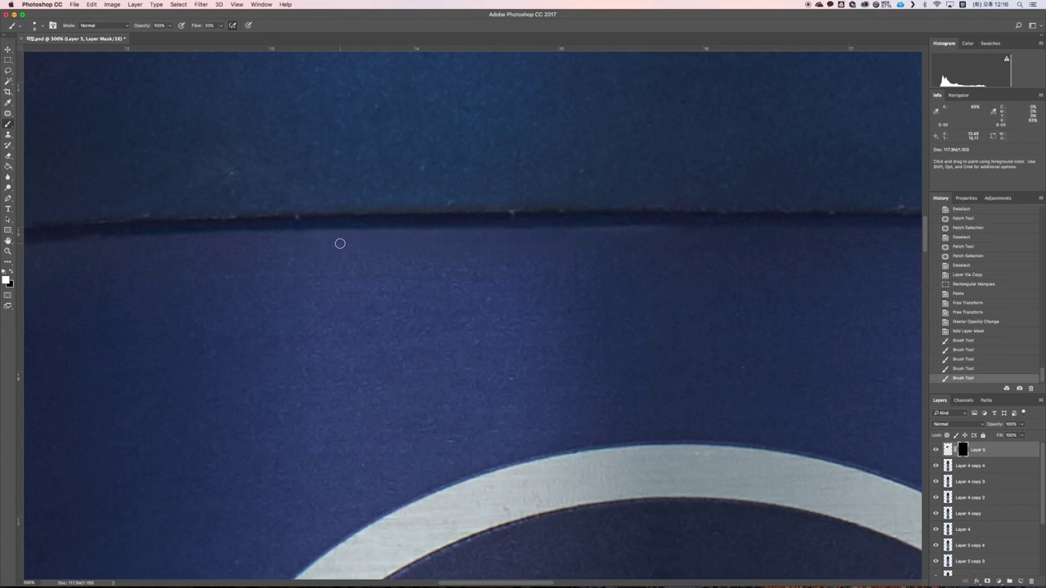
pyautogui.click(561, 240)
pyautogui.click(386, 250)
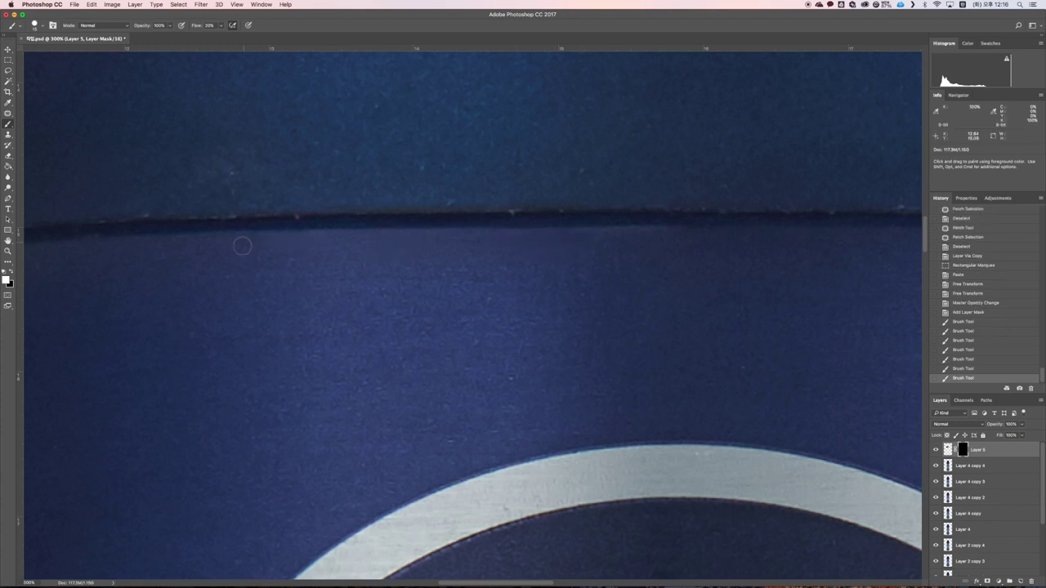
pyautogui.press('super+minus')
pyautogui.press('super+minus')
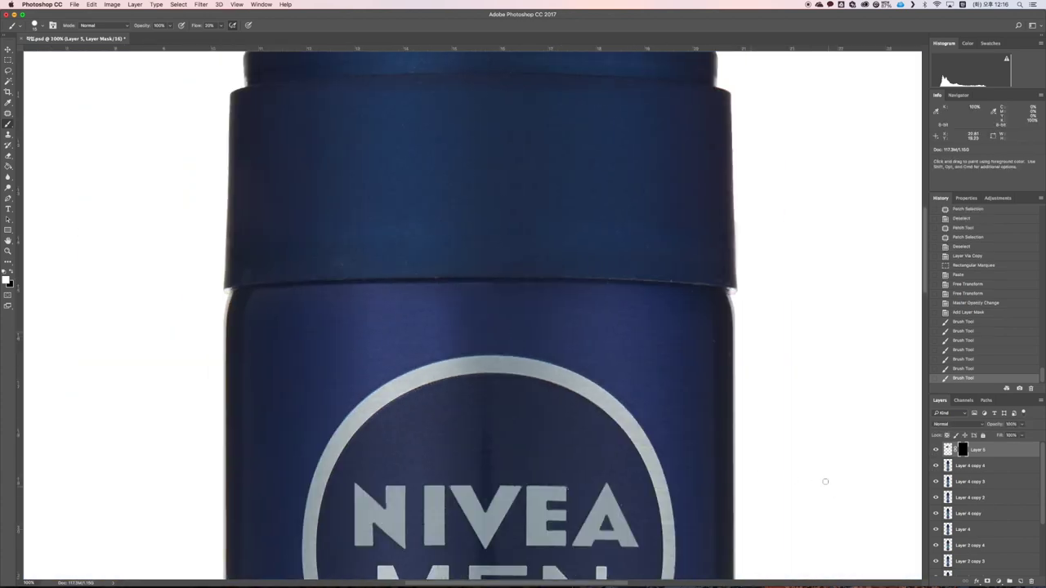
# Step: Duplicate Layer 4 copy 4 and merge the masked Layer 5 down into the duplicate
pyautogui.click(992, 467)
pyautogui.press('super+j')
pyautogui.click(990, 453)
pyautogui.press('super+e')
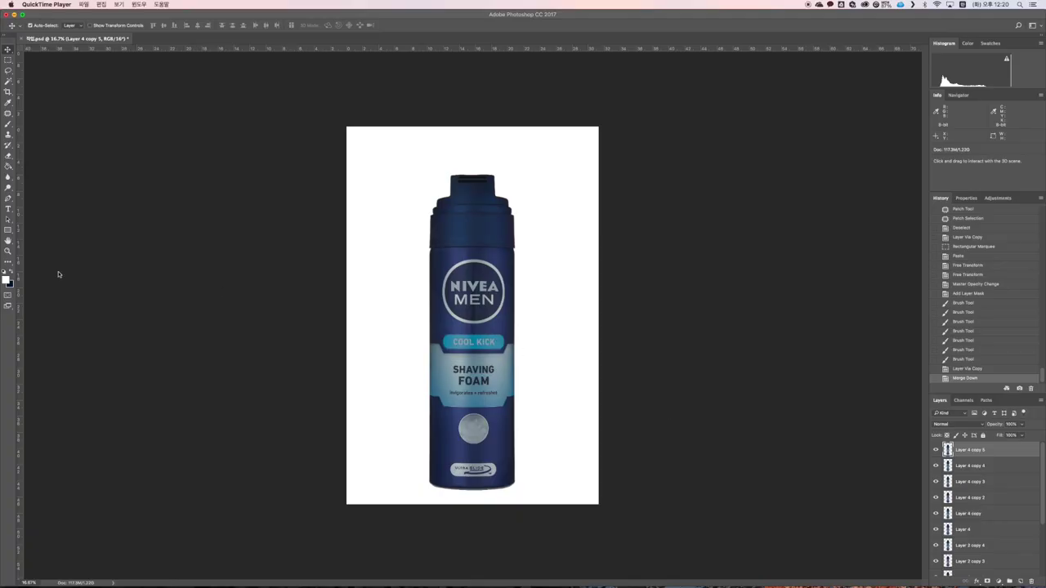
# Step: Duplicate the merged layer and clone clean dark blue onto the dark vertical streak above the NIVEA lettering
pyautogui.click(1007, 454)
pyautogui.press('super+j')
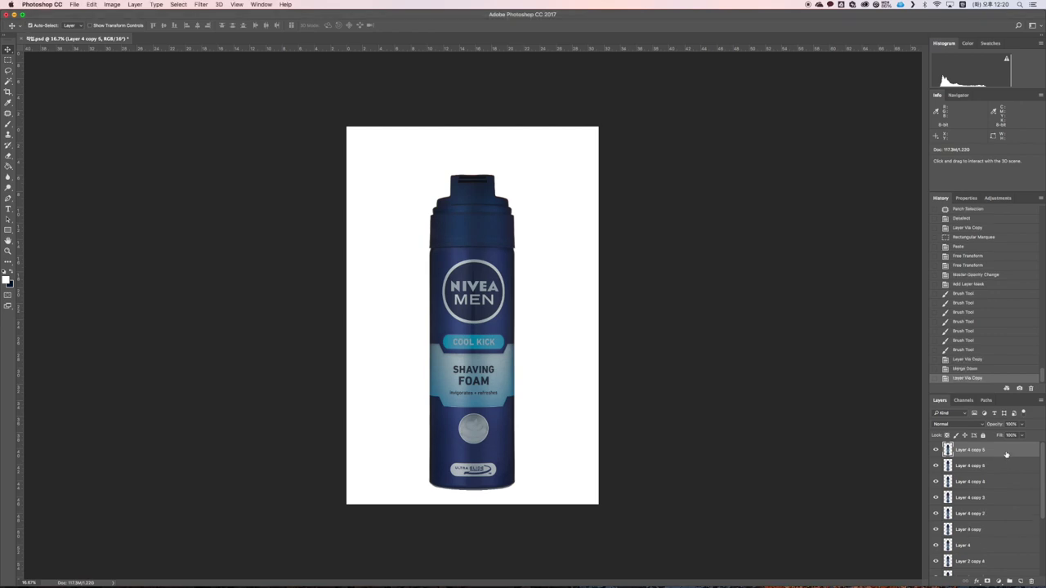
pyautogui.press('super+equal')
pyautogui.press('super+equal')
pyautogui.press('super+equal')
pyautogui.press('super+equal')
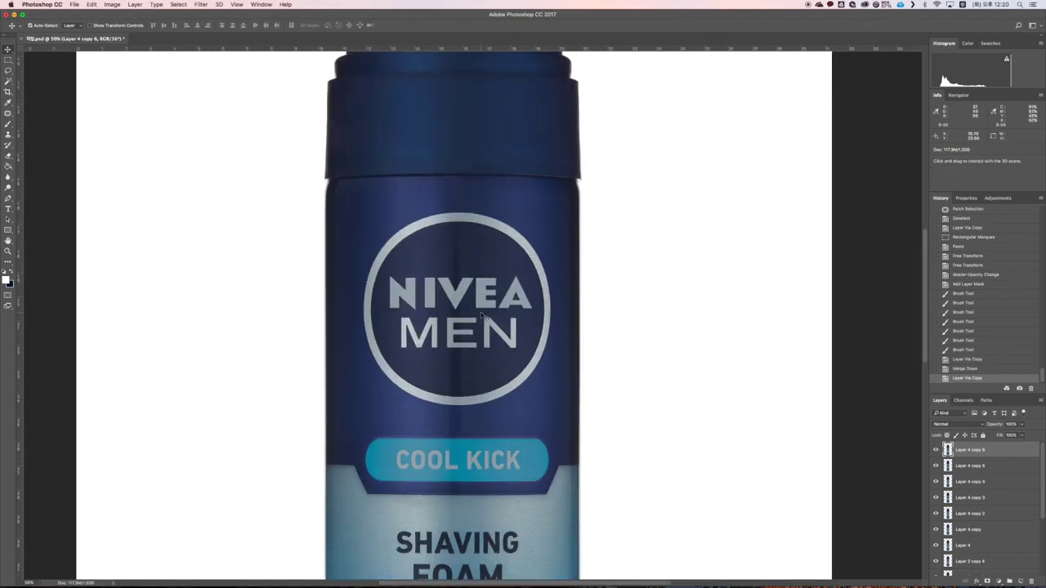
pyautogui.press('super+equal')
pyautogui.scroll(3, 133, 76)
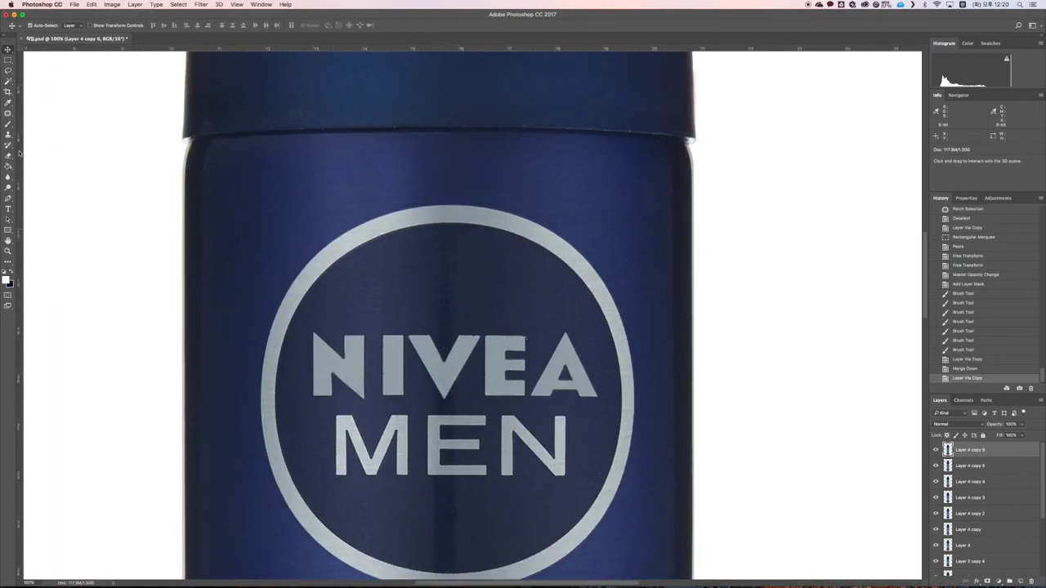
pyautogui.press('s')
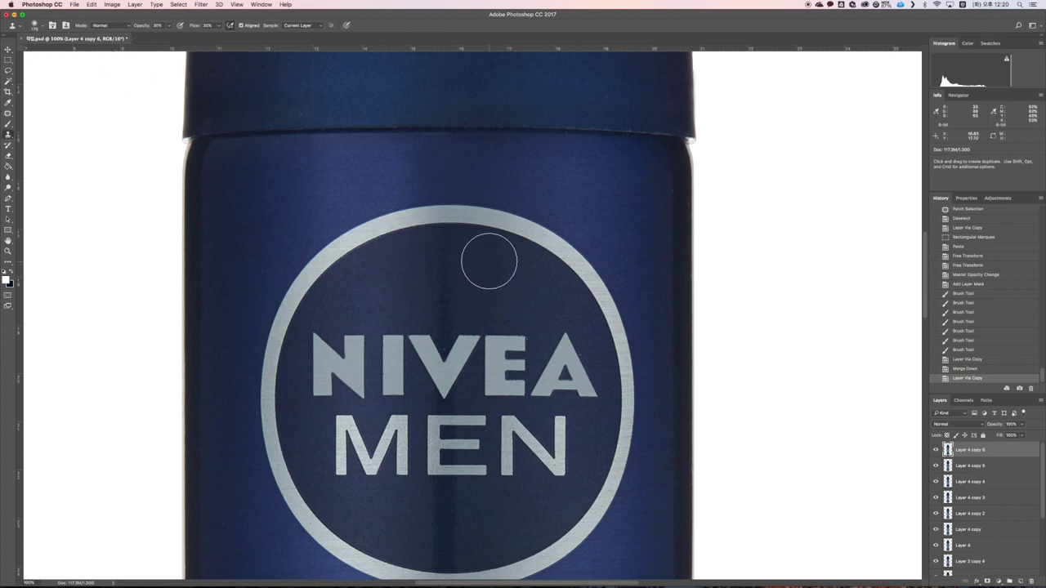
pyautogui.keyDown('alt'); pyautogui.click(484, 268); pyautogui.keyUp('alt')
pyautogui.click(433, 269)
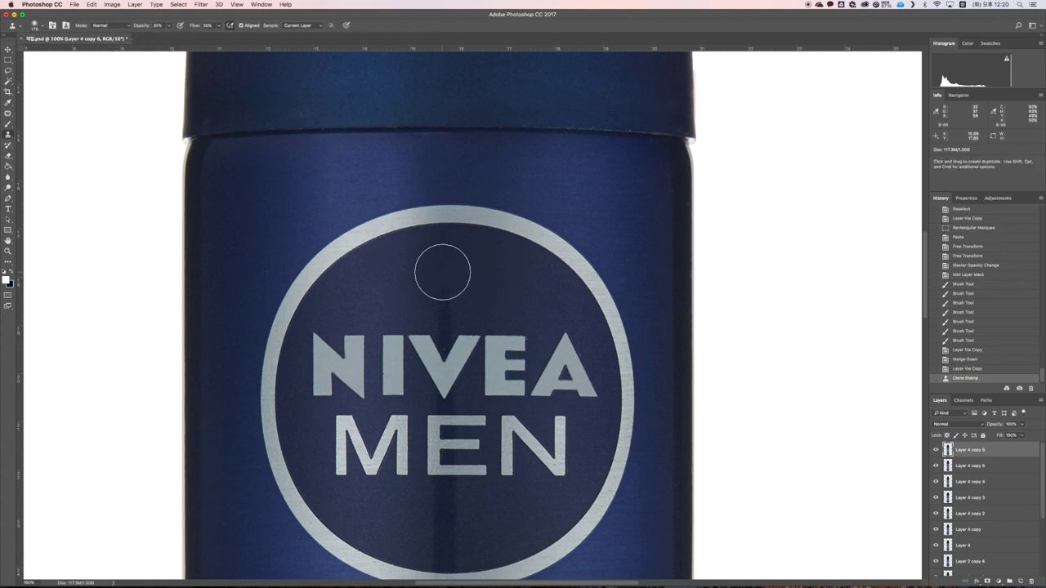
pyautogui.click(433, 269)
pyautogui.keyDown('alt'); pyautogui.click(474, 275); pyautogui.keyUp('alt')
pyautogui.click(446, 273)
pyautogui.click(445, 273)
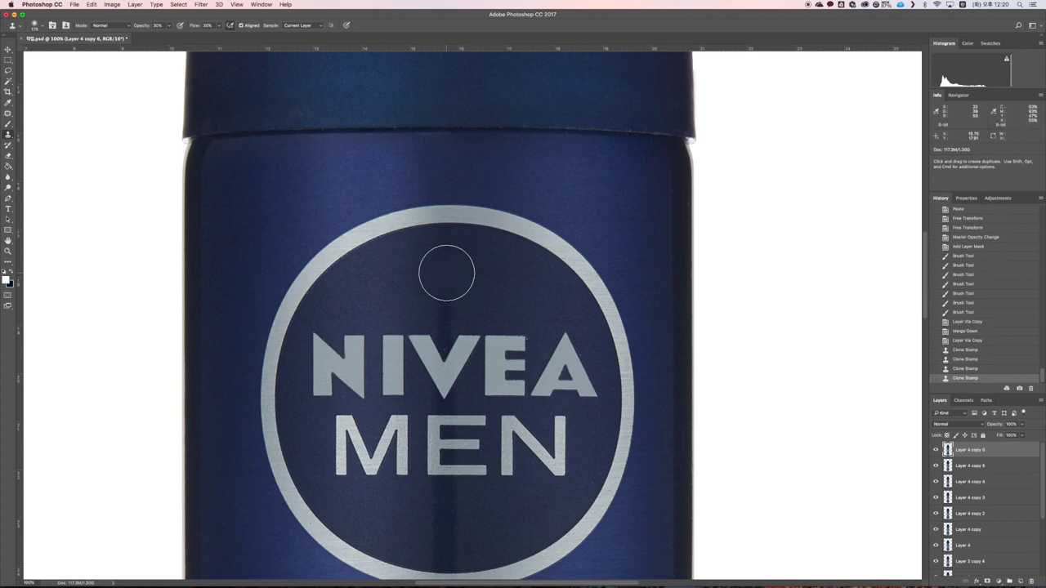
# Step: Build up Clone Stamp strokes on the streak above NIVEA, resampling the dark blue beside it down to the V
pyautogui.click(446, 272)
pyautogui.click(447, 273)
pyautogui.click(446, 273)
pyautogui.click(446, 273)
pyautogui.click(446, 273)
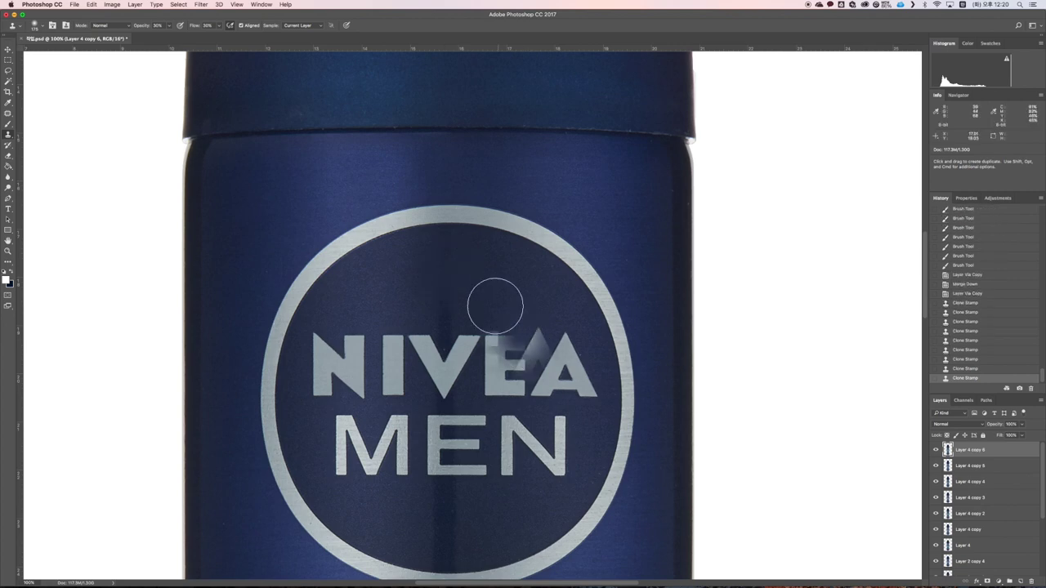
pyautogui.keyDown('alt'); pyautogui.click(493, 303); pyautogui.keyUp('alt')
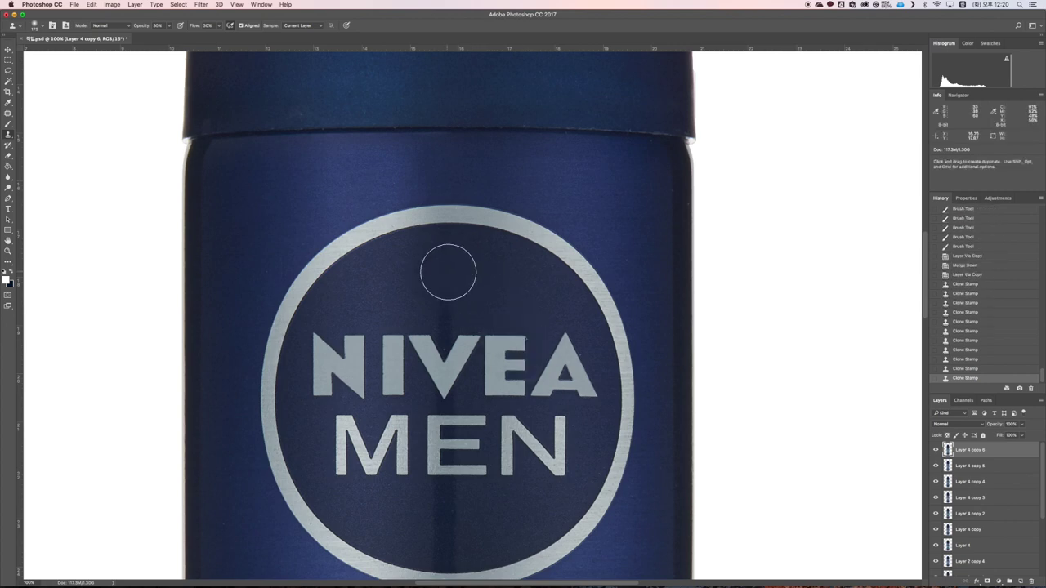
pyautogui.keyDown('alt'); pyautogui.click(472, 317); pyautogui.keyUp('alt')
pyautogui.click(447, 321)
# Step: Clone dark blue over the streak just inside the upper edge of the logo circle
pyautogui.press('j')
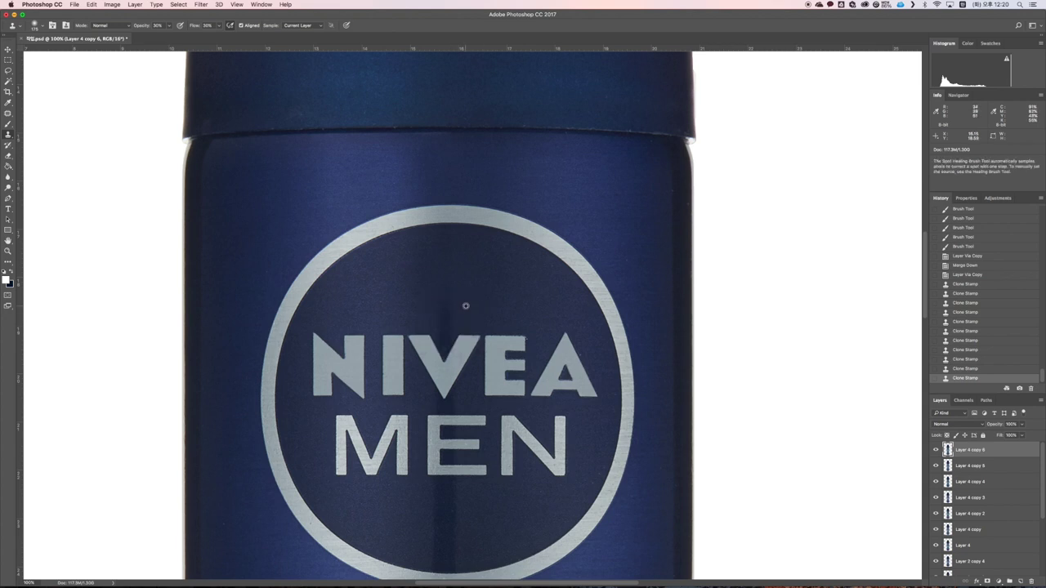
pyautogui.press('s')
pyautogui.click(451, 253)
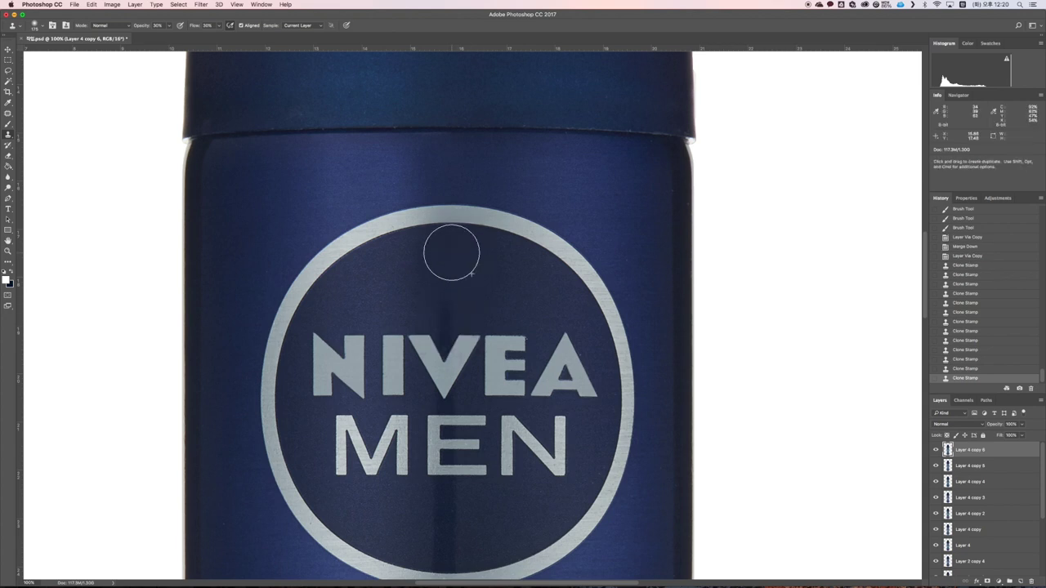
pyautogui.click(451, 253)
pyautogui.click(451, 252)
pyautogui.click(450, 251)
# Step: Clone dark blue over the rest of the streak directly above the V of NIVEA
pyautogui.press('j')
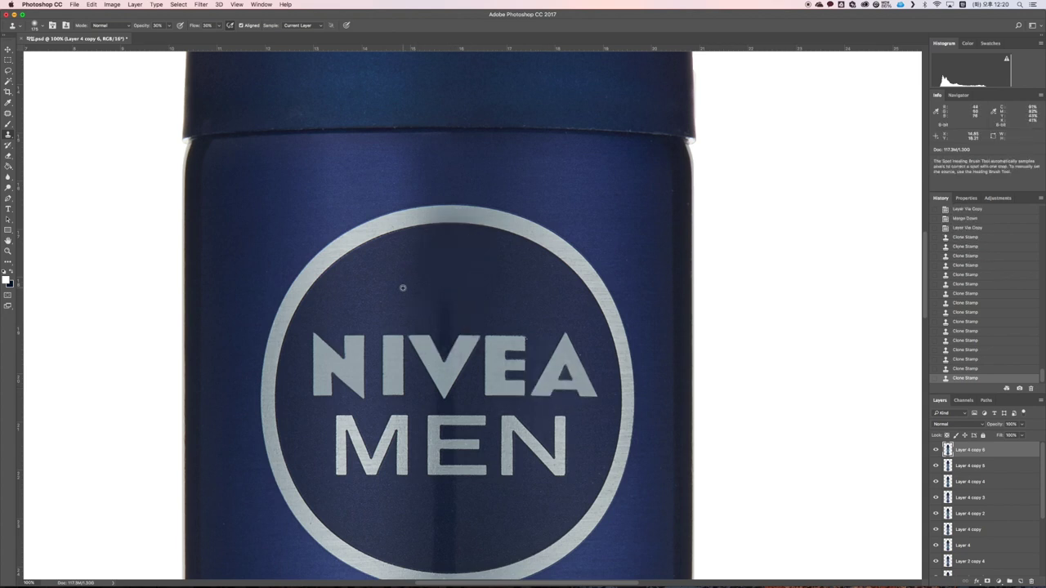
pyautogui.press('s')
pyautogui.press('j')
pyautogui.press('s')
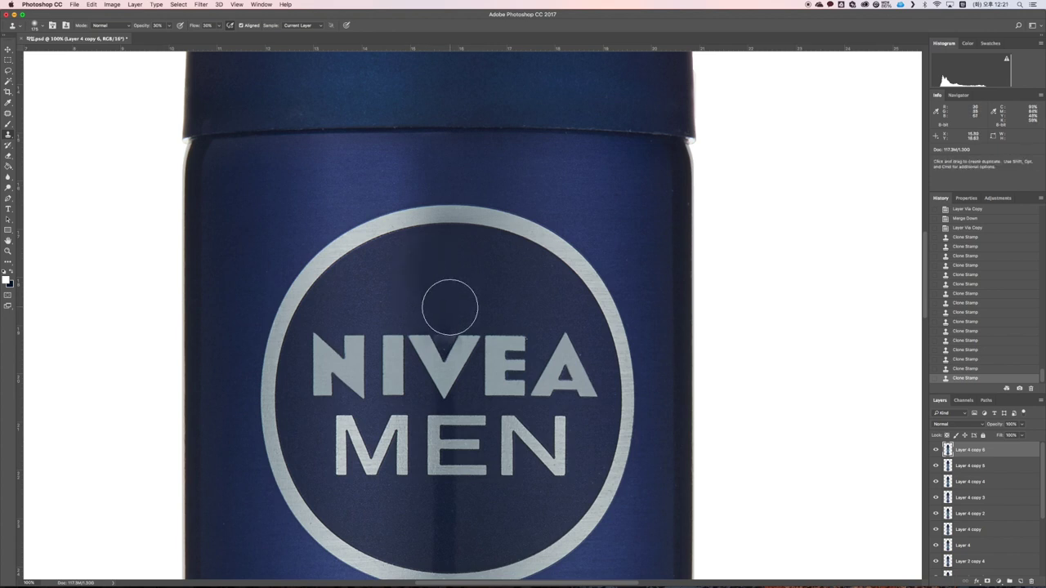
pyautogui.click(442, 303)
pyautogui.click(445, 304)
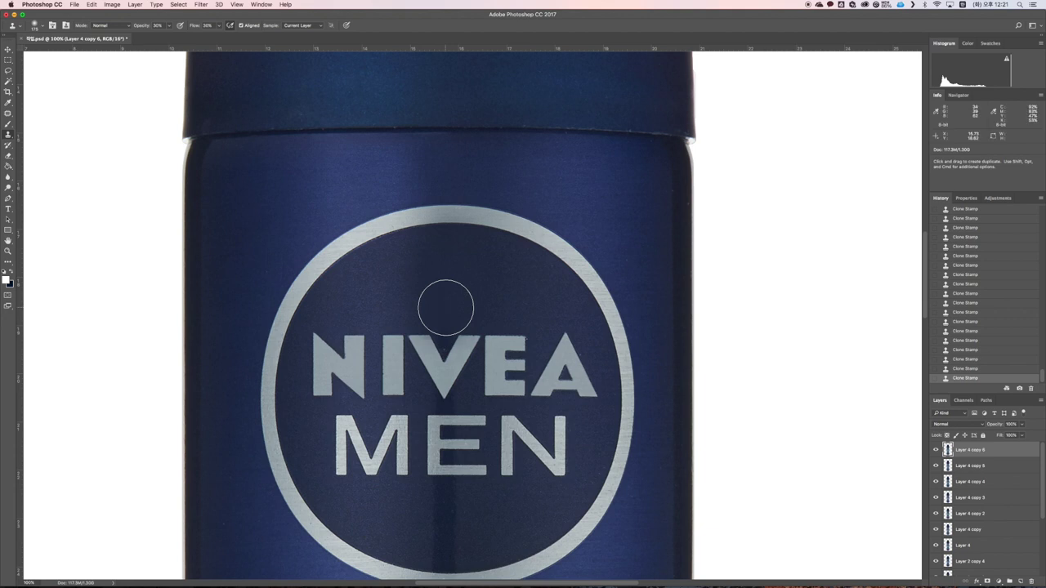
# Step: Clone the dark blue surface down over the V of NIVEA, sampling from just above the letter
pyautogui.click(444, 319)
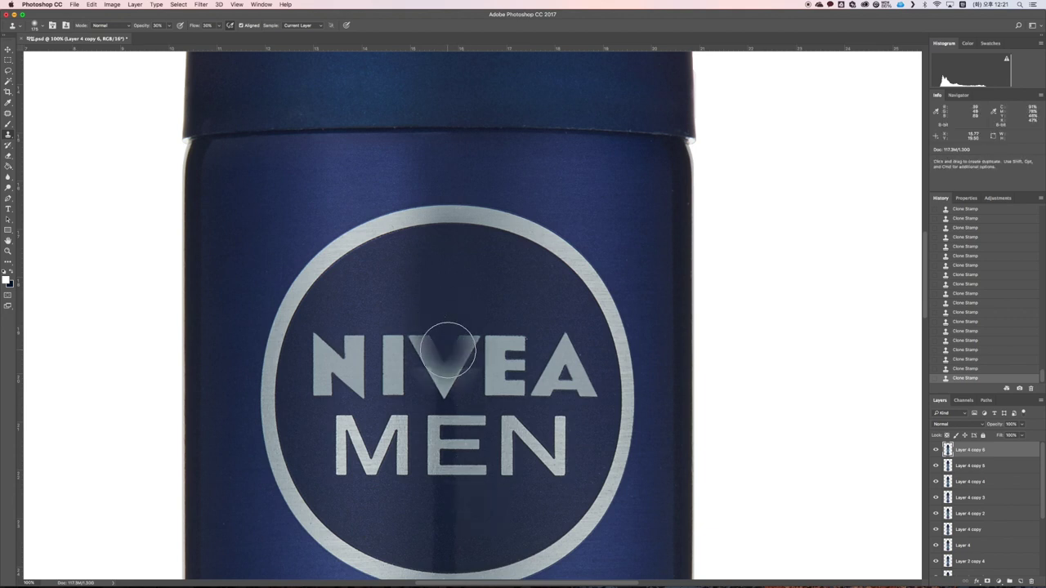
pyautogui.click(448, 351)
pyautogui.click(448, 352)
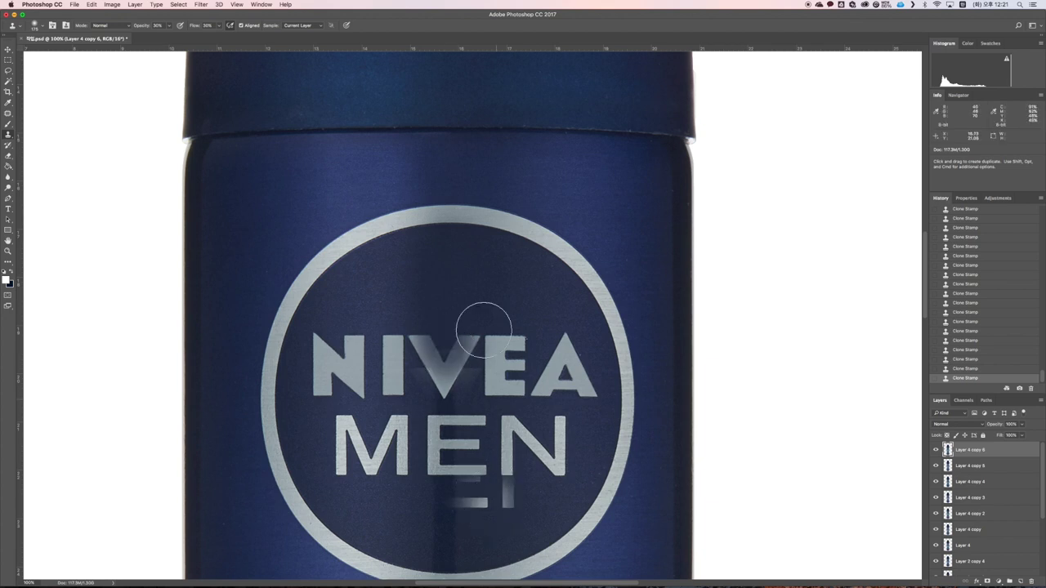
pyautogui.keyDown('alt'); pyautogui.click(444, 303); pyautogui.keyUp('alt')
pyautogui.click(444, 357)
pyautogui.click(444, 356)
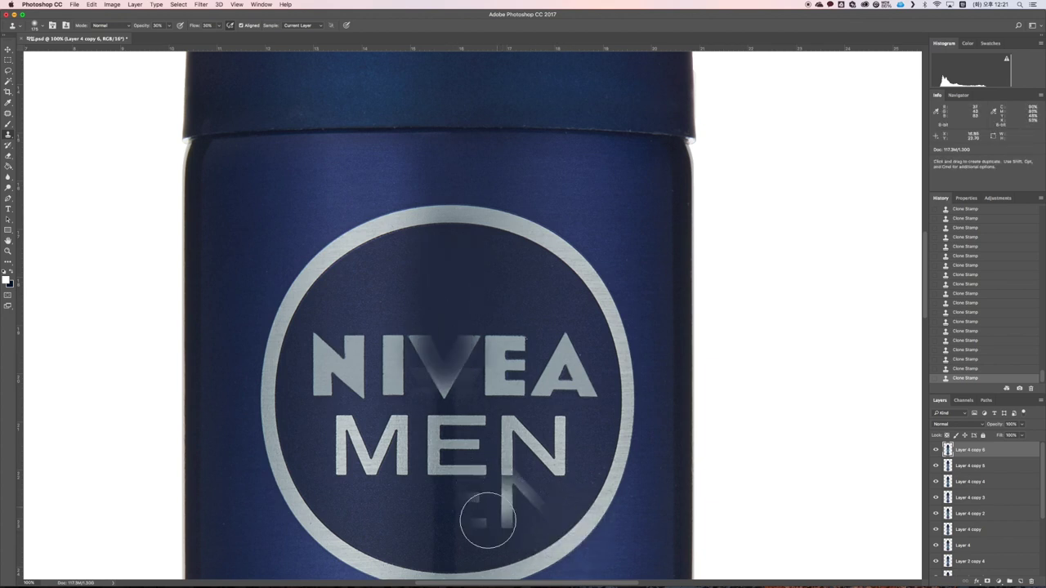
# Step: Try cloning dark blue over the streak below MEN, and step the history back to before those strokes
pyautogui.press('j')
pyautogui.keyDown('alt'); pyautogui.click(478, 535); pyautogui.keyUp('alt')
pyautogui.click(448, 530)
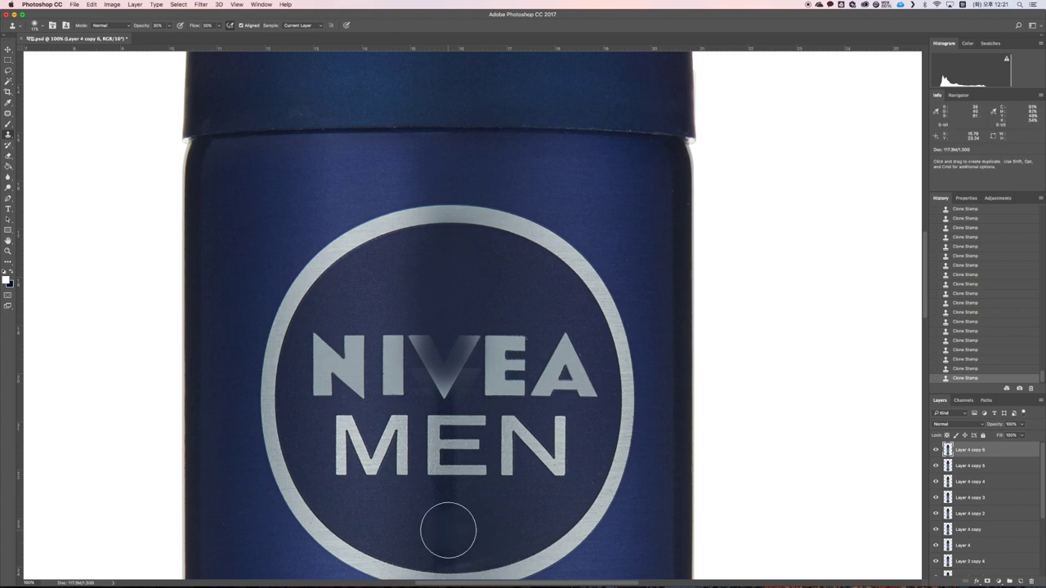
pyautogui.click(995, 321)
pyautogui.click(996, 265)
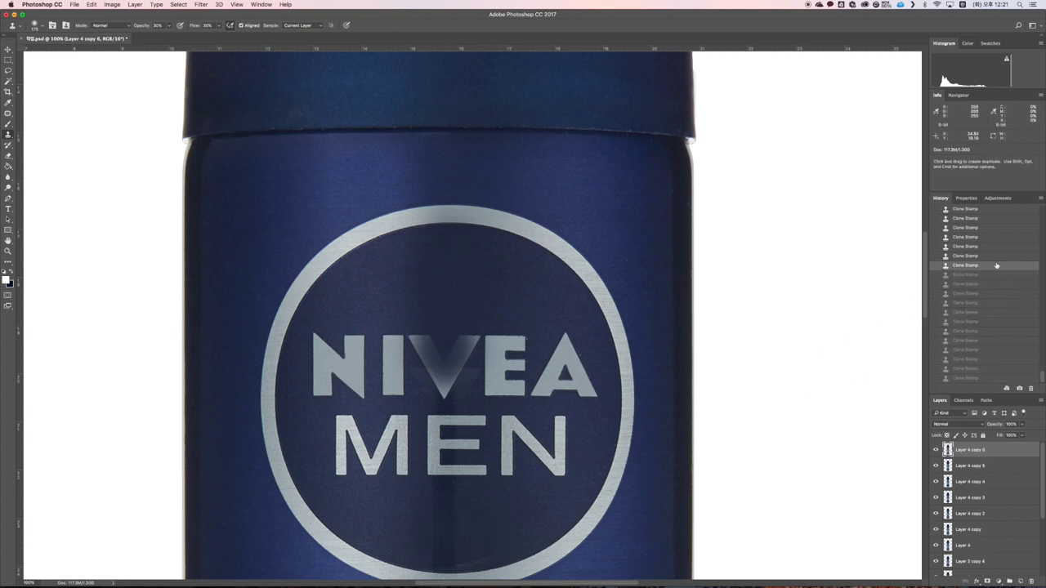
pyautogui.click(981, 218)
# Step: Clone dark blue from beside the streak over it in the area below the MEN lettering
pyautogui.scroll(-4, 523, 351)
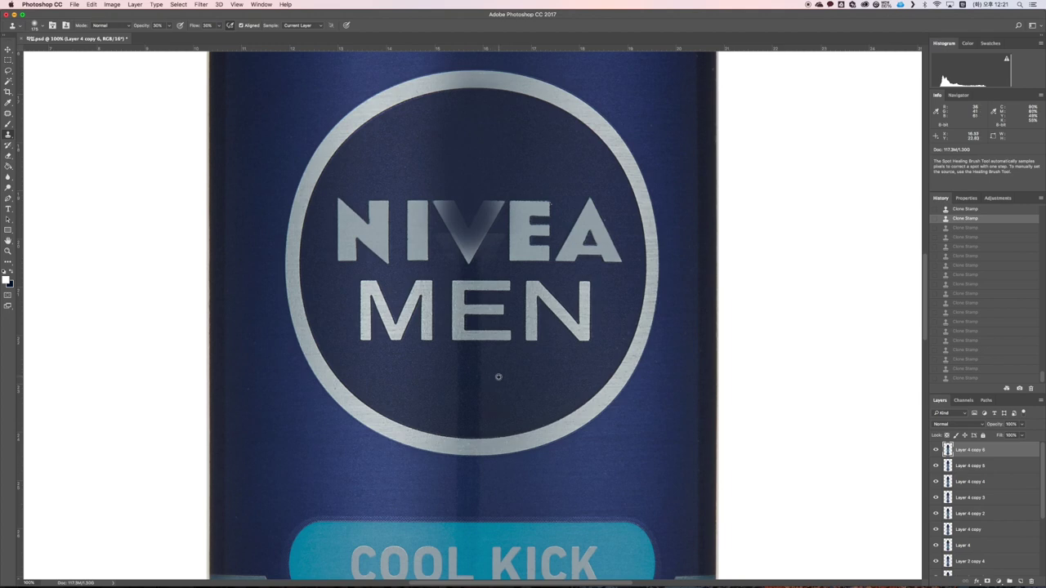
pyautogui.keyDown('alt'); pyautogui.click(499, 381); pyautogui.keyUp('alt')
pyautogui.click(470, 385)
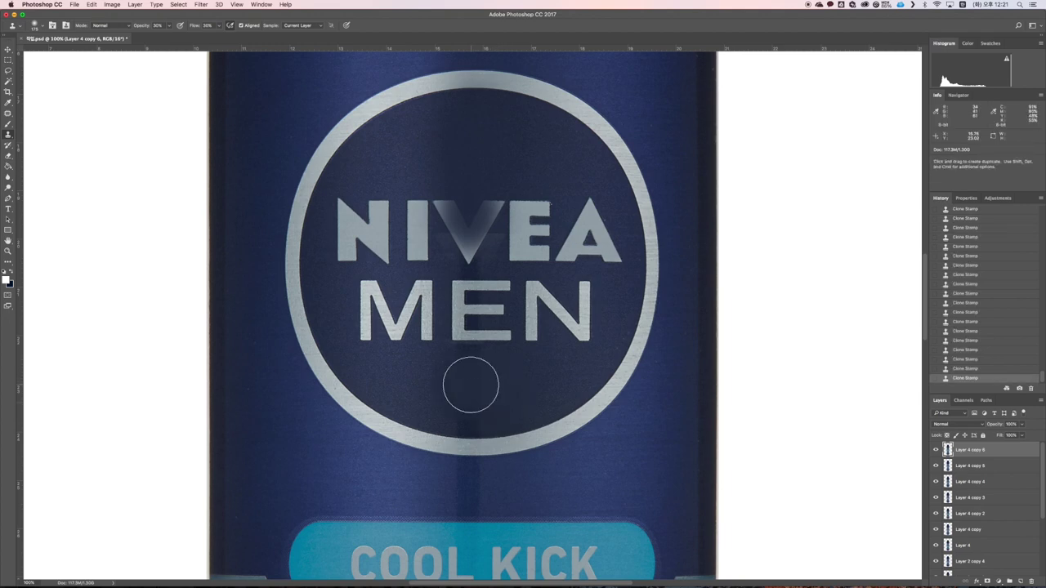
# Step: Step back through the recorded clone strokes and redo them up to the latest one
pyautogui.keyDown('alt'); pyautogui.click(471, 382); pyautogui.keyUp('alt')
pyautogui.press('super+alt+z')
pyautogui.press('super+alt+z')
pyautogui.press('super+alt+z')
pyautogui.press('super+alt+z')
pyautogui.press('super+alt+z')
pyautogui.press('super+alt+z')
pyautogui.press('super+alt+z')
pyautogui.press('super+alt+z')
pyautogui.press('super+alt+z')
pyautogui.press('super+alt+z')
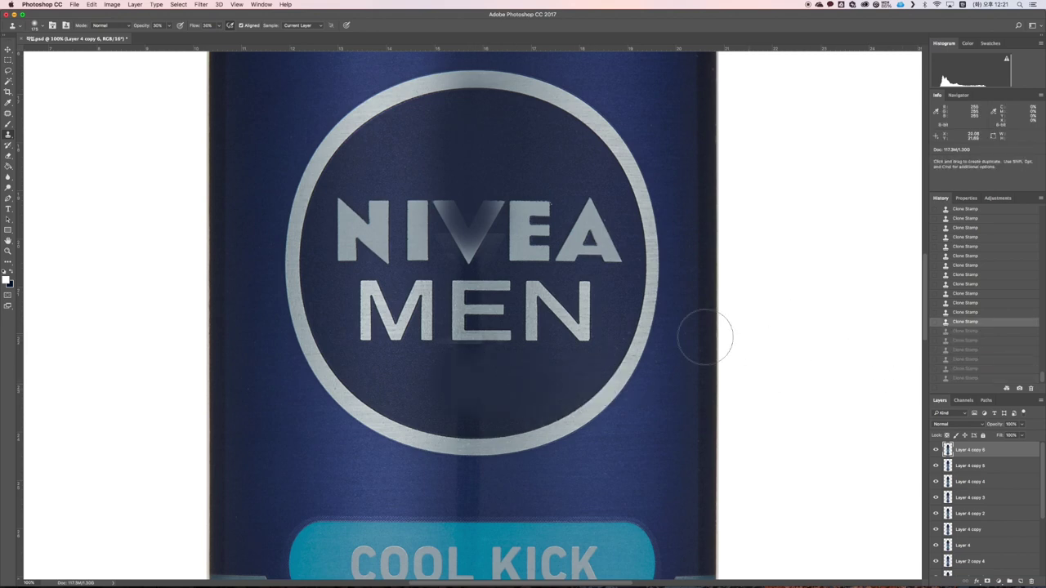
pyautogui.press('super+alt+z')
pyautogui.press('super+alt+z')
pyautogui.press('super+alt+z')
pyautogui.press('super+alt+z')
pyautogui.press('super+alt+z')
pyautogui.press('super+alt+z')
pyautogui.press('super+alt+z')
pyautogui.press('super+alt+z')
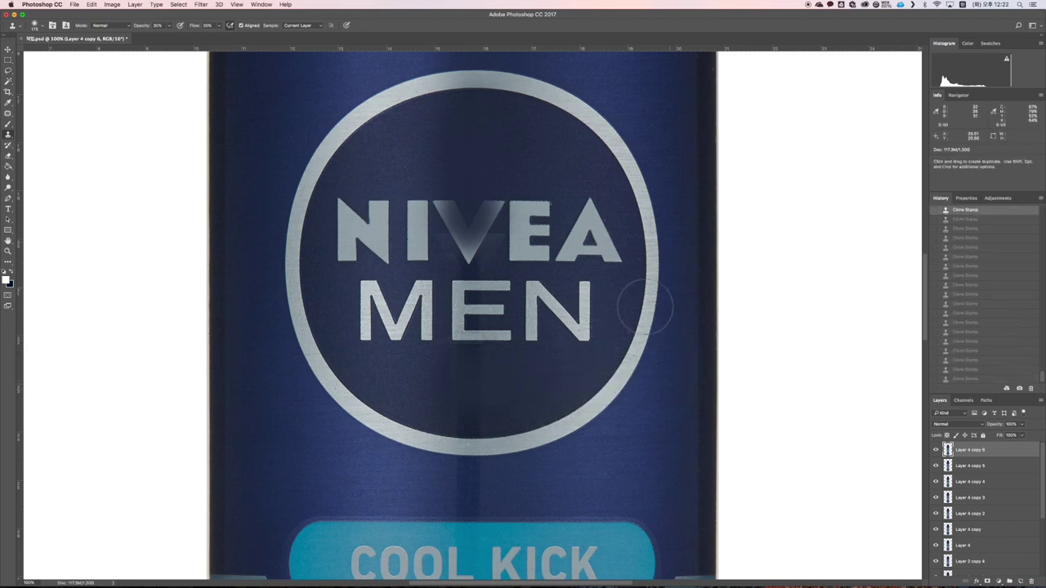
pyautogui.press('super+shift+z')
pyautogui.press('super+shift+z')
pyautogui.press('super+shift+z')
pyautogui.press('super+shift+z')
pyautogui.press('super+shift+z')
pyautogui.press('super+shift+z')
pyautogui.press('super+shift+z')
pyautogui.press('super+shift+z')
pyautogui.press('super+shift+z')
pyautogui.press('super+shift+z')
pyautogui.press('super+shift+z')
pyautogui.press('super+shift+z')
pyautogui.press('super+shift+z')
pyautogui.press('super+shift+z')
pyautogui.press('super+shift+z')
pyautogui.press('super+shift+z')
pyautogui.press('super+shift+z')
pyautogui.press('super+shift+z')
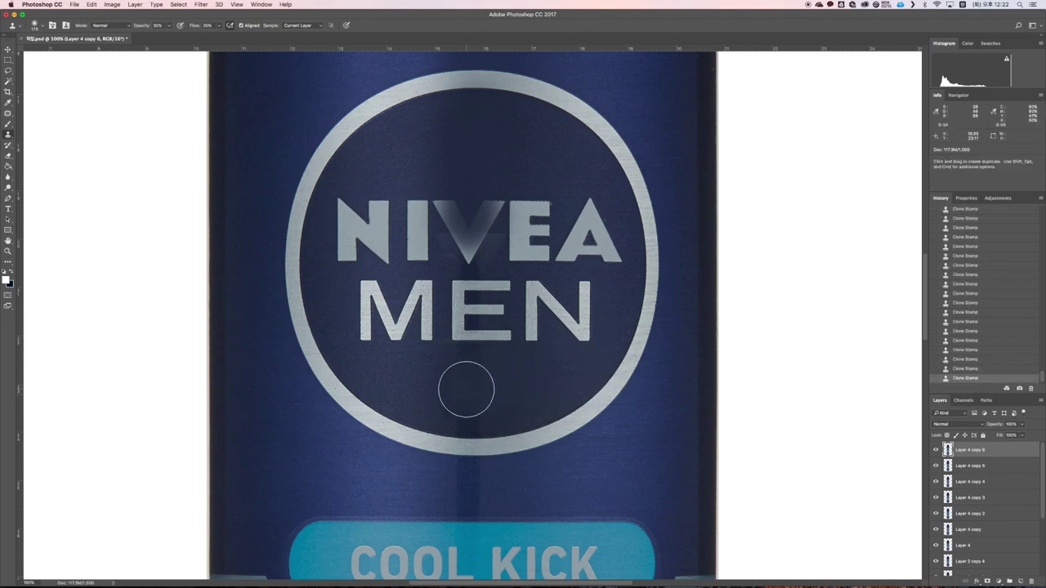
# Step: Clone dark blue over the streak from the foot of the E in MEN down to the logo's lower ring
pyautogui.keyDown('alt'); pyautogui.click(468, 389); pyautogui.keyUp('alt')
pyautogui.click(469, 362)
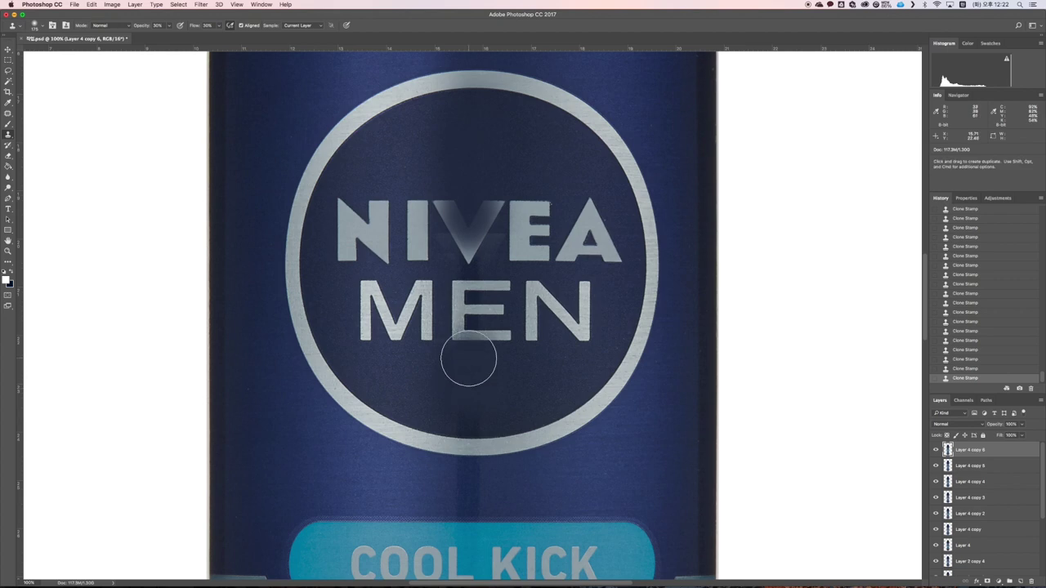
pyautogui.click(469, 362)
pyautogui.click(468, 362)
pyautogui.click(469, 362)
pyautogui.keyDown('alt'); pyautogui.click(466, 369); pyautogui.keyUp('alt')
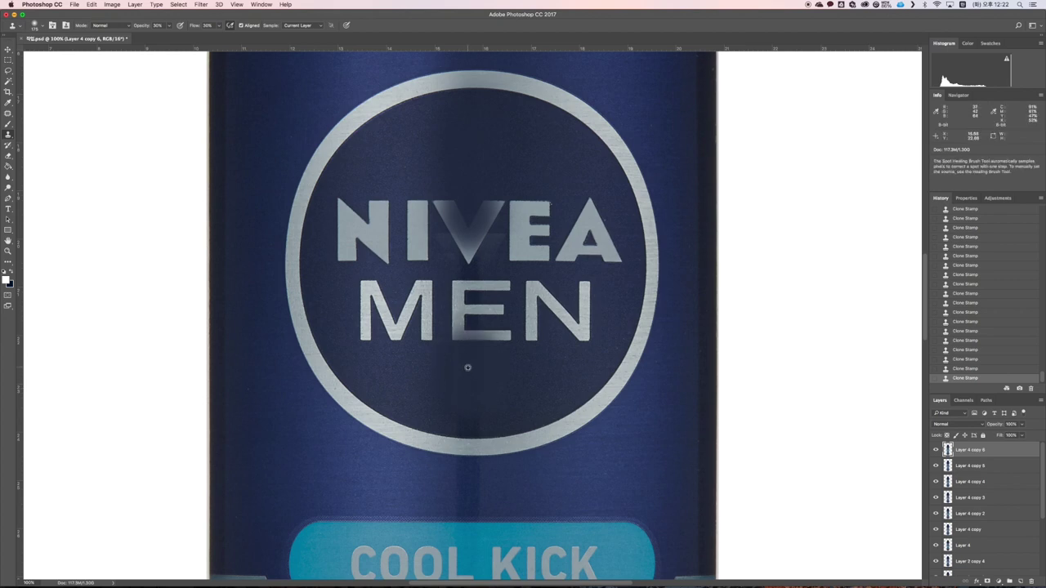
pyautogui.press('s')
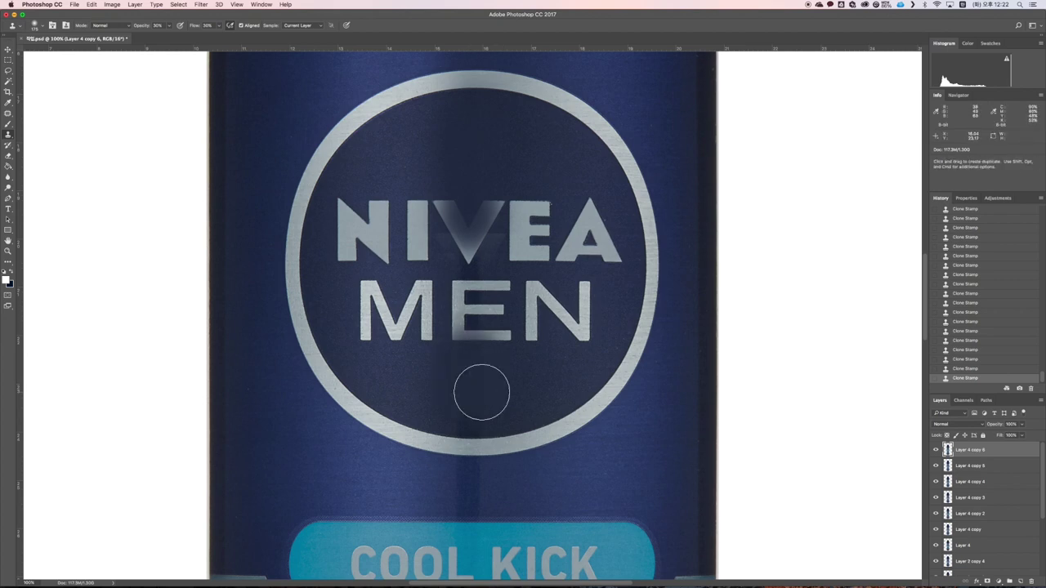
pyautogui.keyDown('alt'); pyautogui.click(472, 397); pyautogui.keyUp('alt')
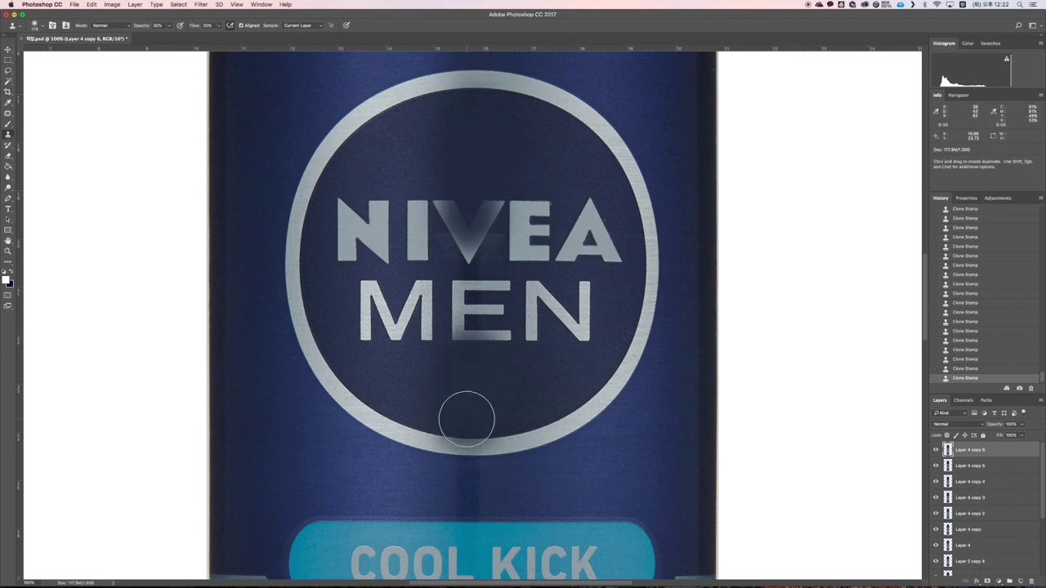
pyautogui.scroll(-2, 491, 417)
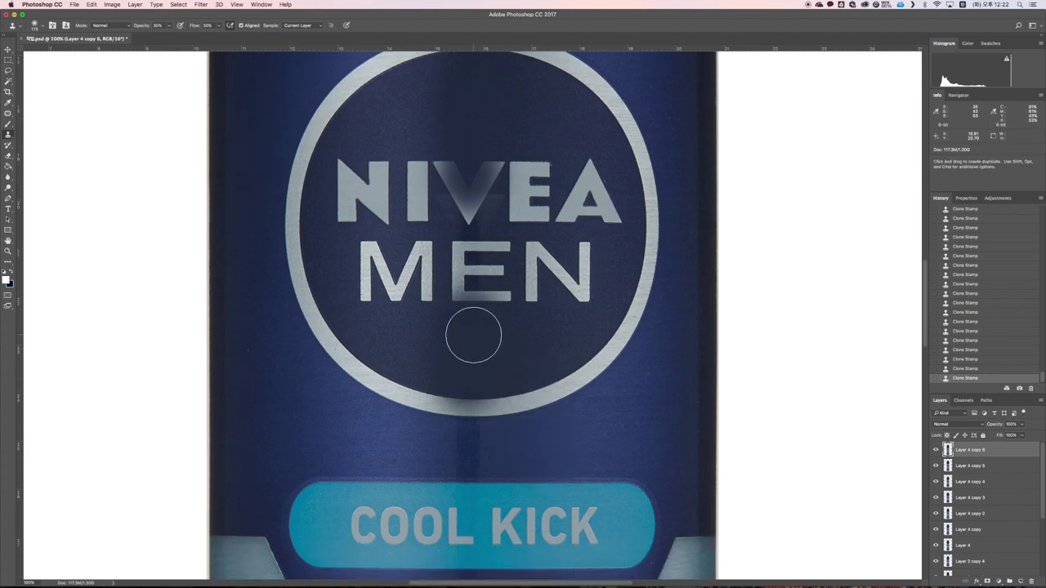
# Step: Clone blue from beside the dark streak over it between the lower ring and the COOL KICK label
pyautogui.press('j')
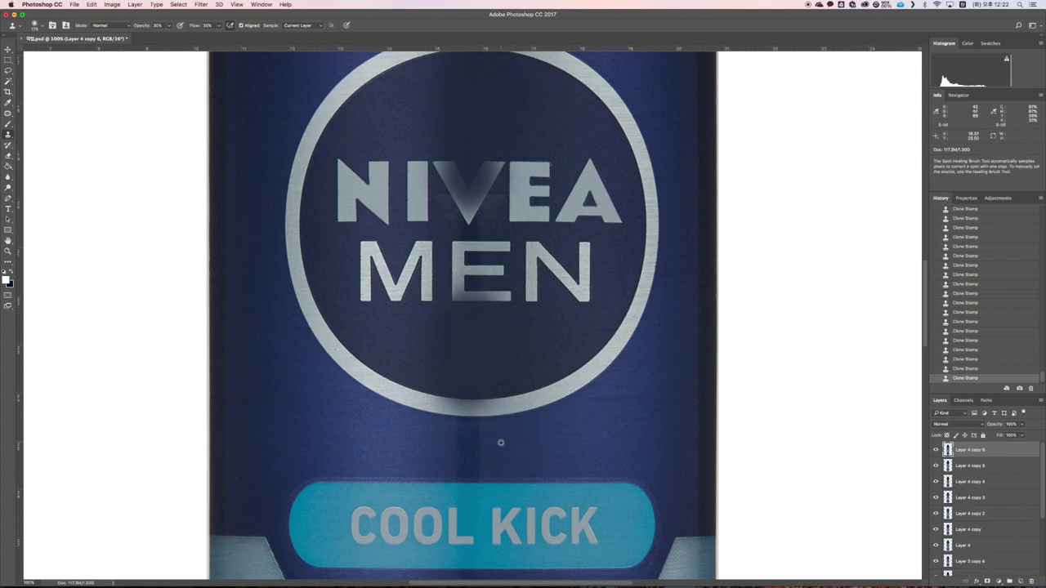
pyautogui.press('s')
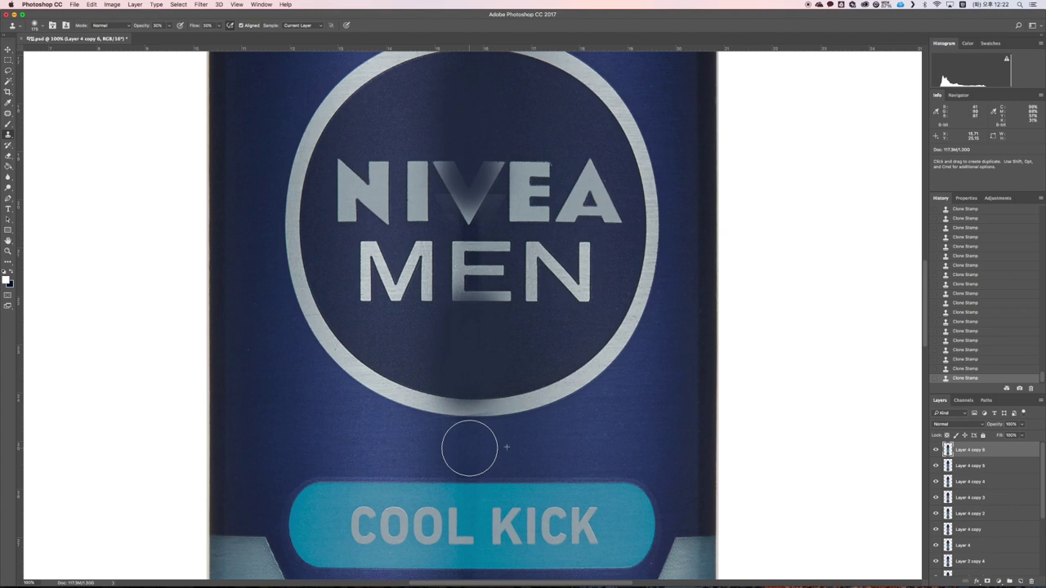
pyautogui.keyDown('alt'); pyautogui.click(473, 445); pyautogui.keyUp('alt')
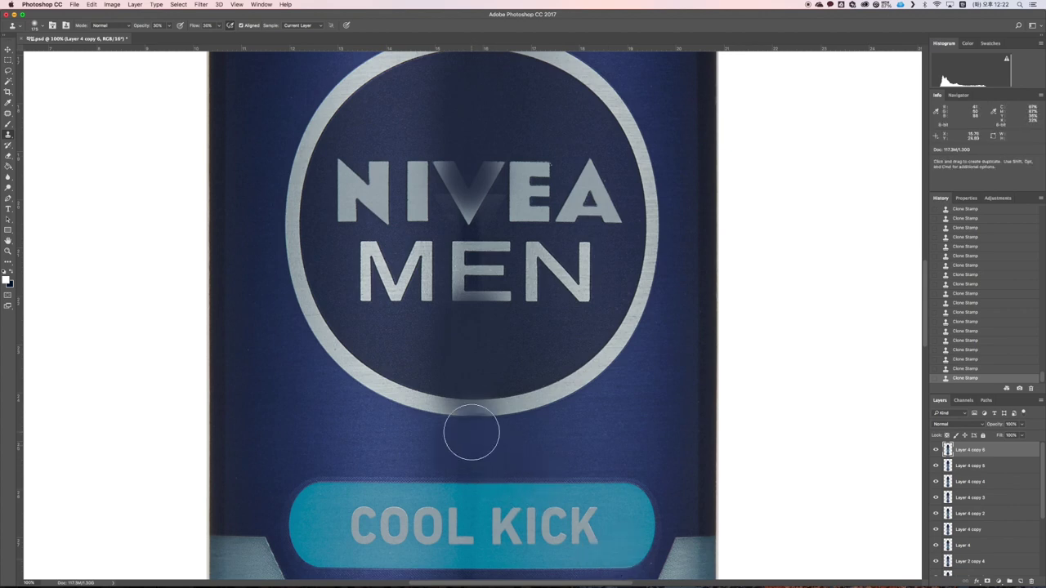
pyautogui.moveTo(471, 434); pyautogui.dragTo(472, 431)
pyautogui.keyDown('alt'); pyautogui.click(469, 441); pyautogui.keyUp('alt')
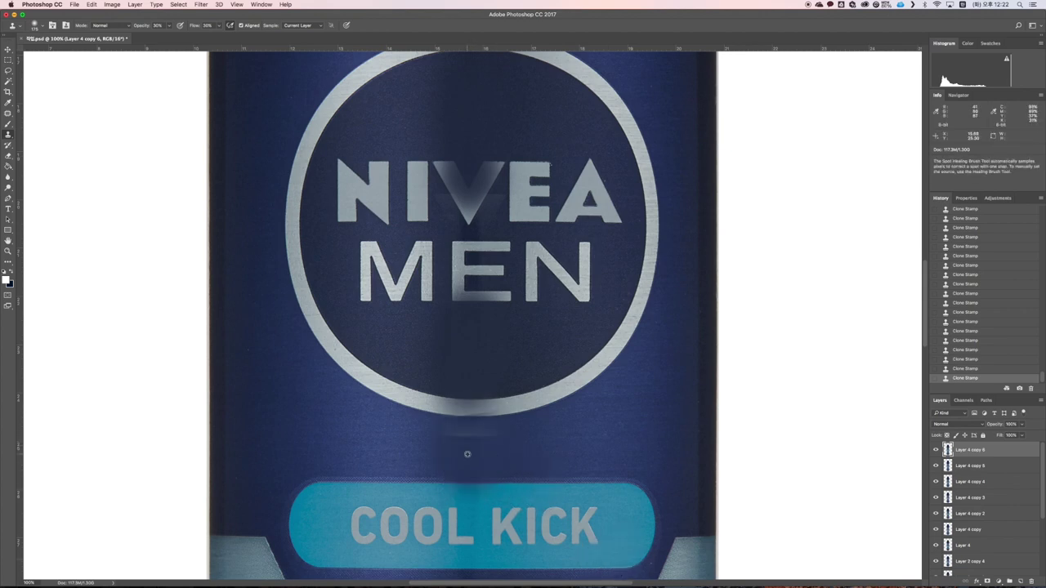
pyautogui.keyDown('alt'); pyautogui.click(467, 455); pyautogui.keyUp('alt')
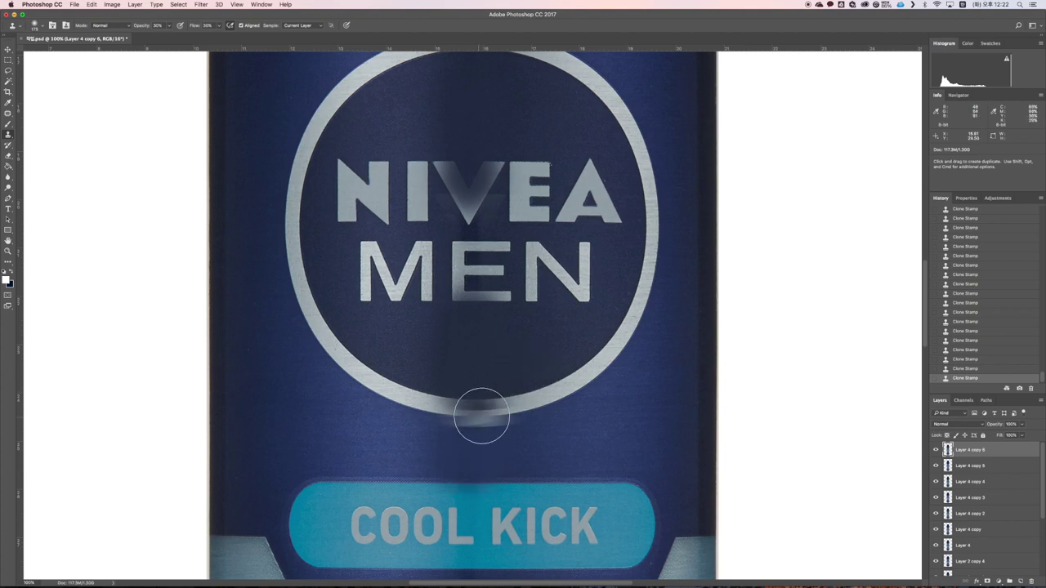
# Step: Clone dark blue over the streak inside the lower gap of the E in MEN with a smaller brush
pyautogui.scroll(3, 481, 414)
pyautogui.press('[')
pyautogui.press('[')
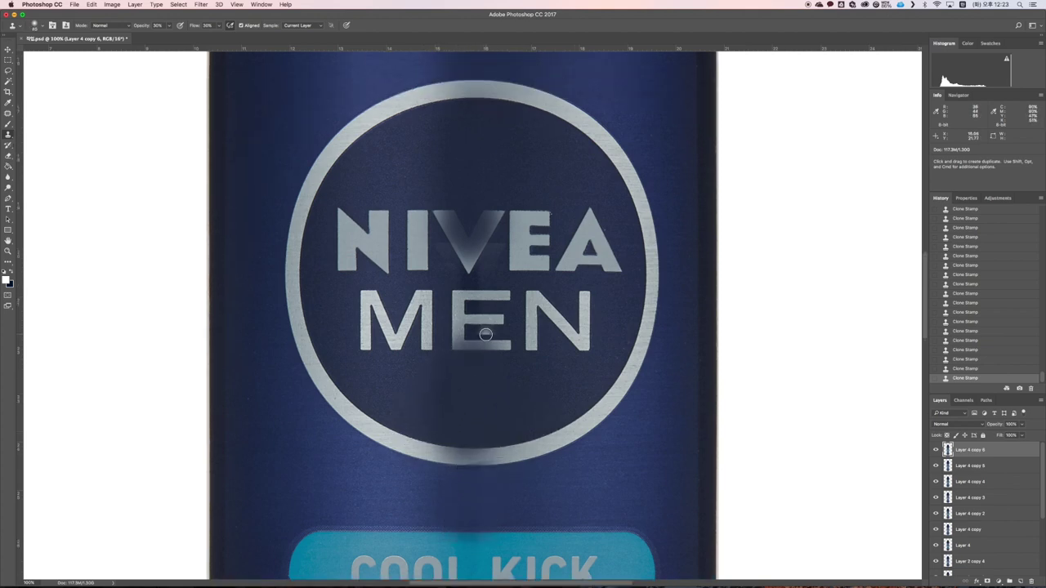
pyautogui.press('super+equal')
pyautogui.press('super+equal')
pyautogui.press('super+equal')
pyautogui.scroll(-2, 525, 343)
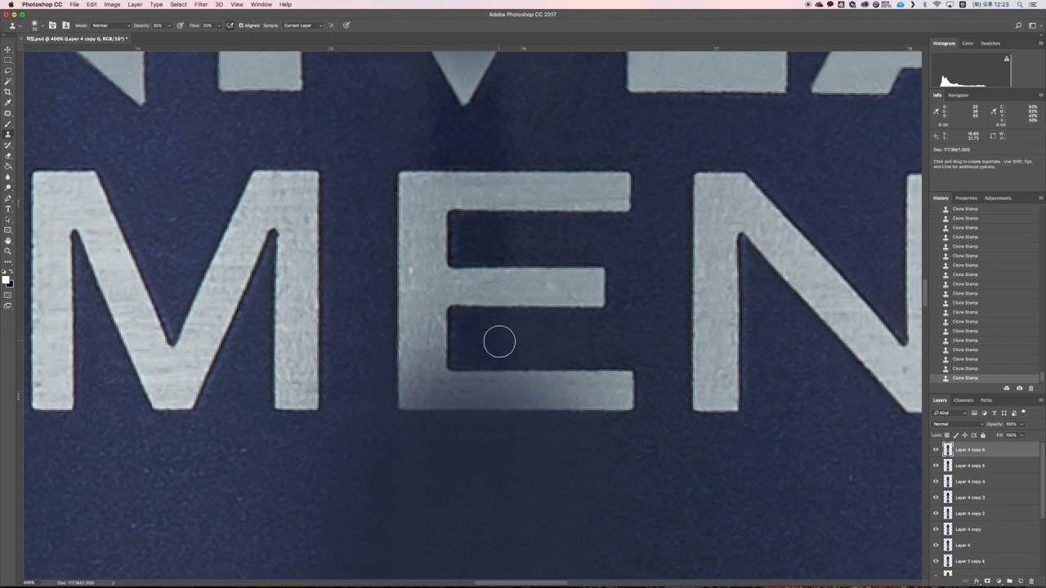
pyautogui.click(500, 350)
pyautogui.click(964, 352)
pyautogui.keyDown('alt'); pyautogui.click(515, 333); pyautogui.keyUp('alt')
pyautogui.click(507, 326)
pyautogui.keyDown('alt'); pyautogui.click(500, 331); pyautogui.keyUp('alt')
pyautogui.click(501, 352)
# Step: Clone dark blue around the lower tip of the V, between NIVEA and MEN
pyautogui.scroll(5, 527, 319)
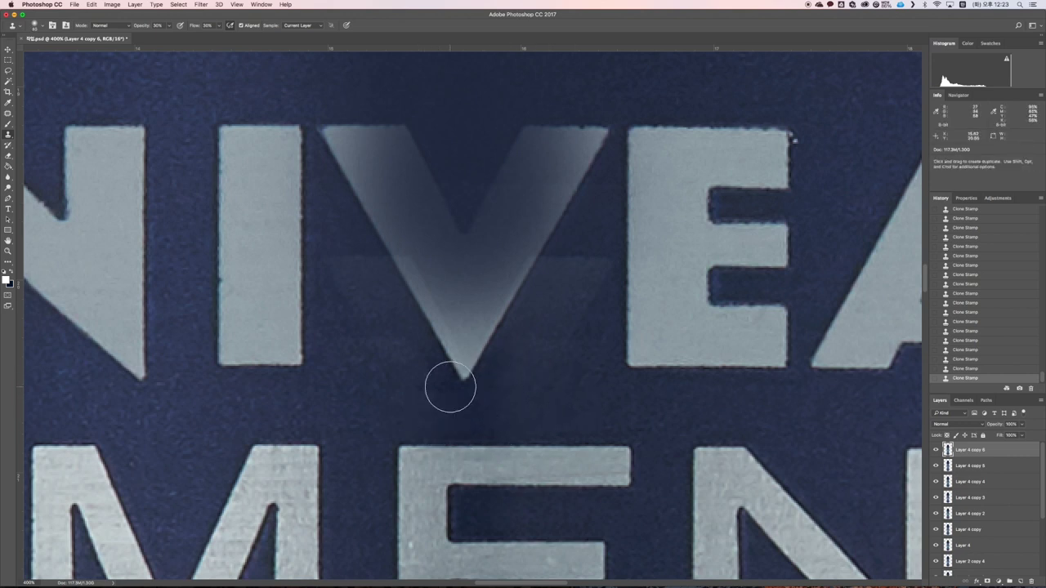
pyautogui.moveTo(451, 387)
pyautogui.mouseDown()
pyautogui.moveTo(430, 409)
pyautogui.moveTo(470, 414)
pyautogui.mouseUp()
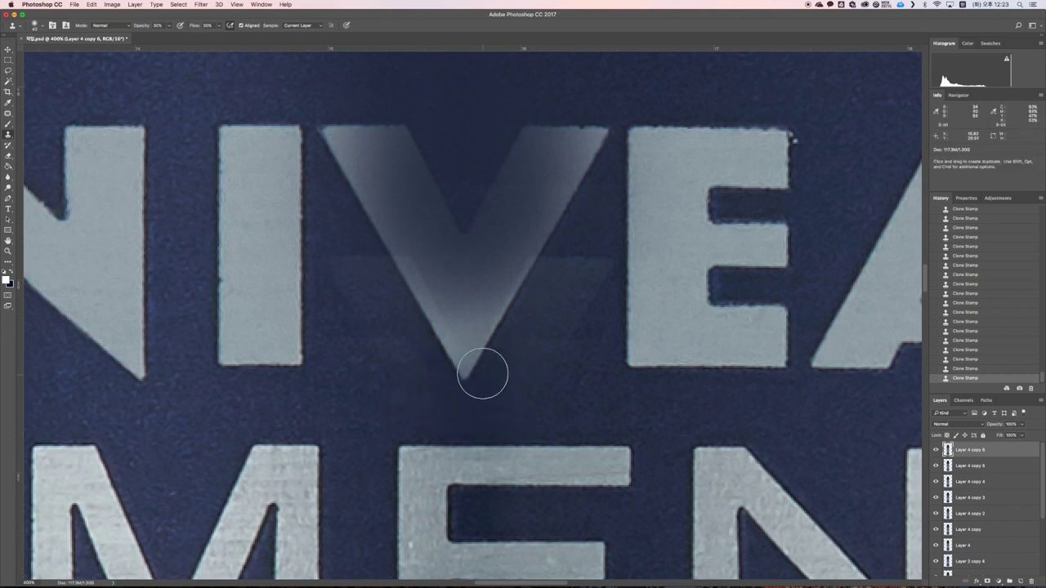
pyautogui.press('super+minus')
pyautogui.press('super+minus')
pyautogui.press('super+minus')
pyautogui.press('super+minus')
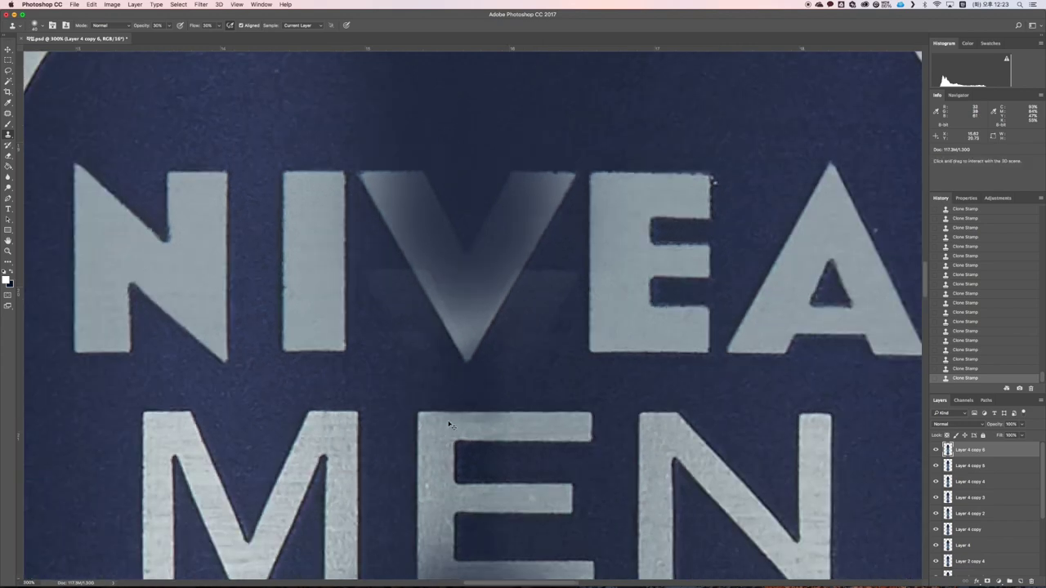
# Step: Compare the logo before and after cloning by toggling the top layer's visibility
pyautogui.click(936, 451)
pyautogui.click(936, 451)
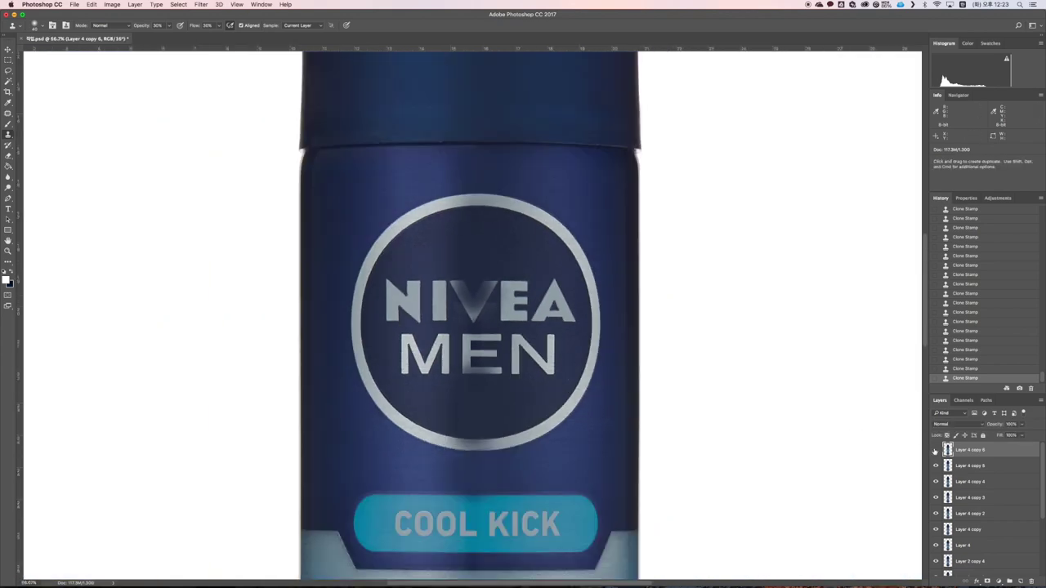
pyautogui.click(936, 450)
pyautogui.click(936, 451)
pyautogui.click(936, 450)
pyautogui.click(936, 450)
pyautogui.click(935, 450)
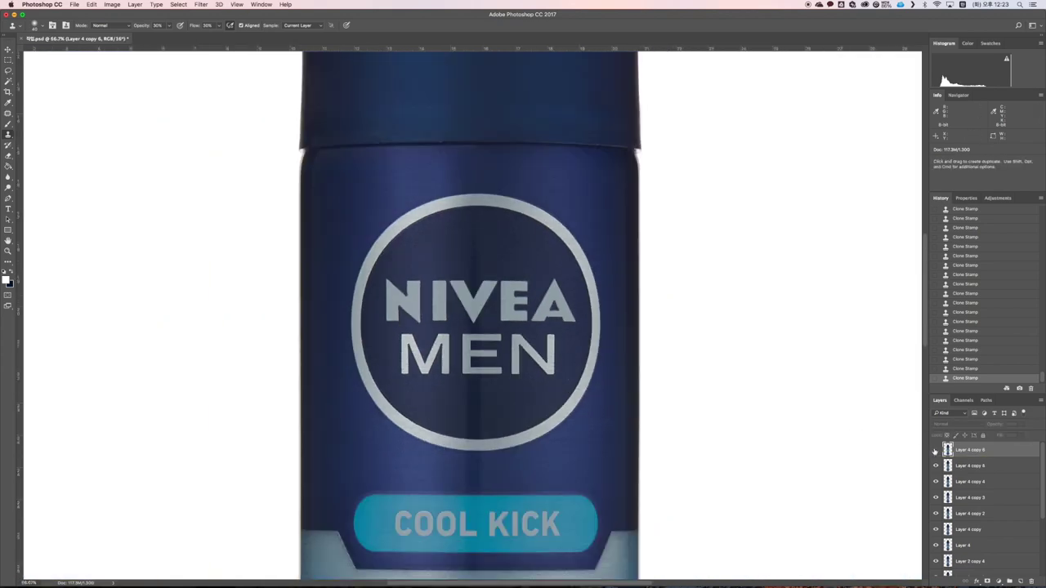
pyautogui.click(936, 450)
# Step: Hide the top cloned layer with a black layer mask, duplicate the layer beneath it, and make the mask active
pyautogui.keyDown('alt'); pyautogui.click(986, 581); pyautogui.keyUp('alt')
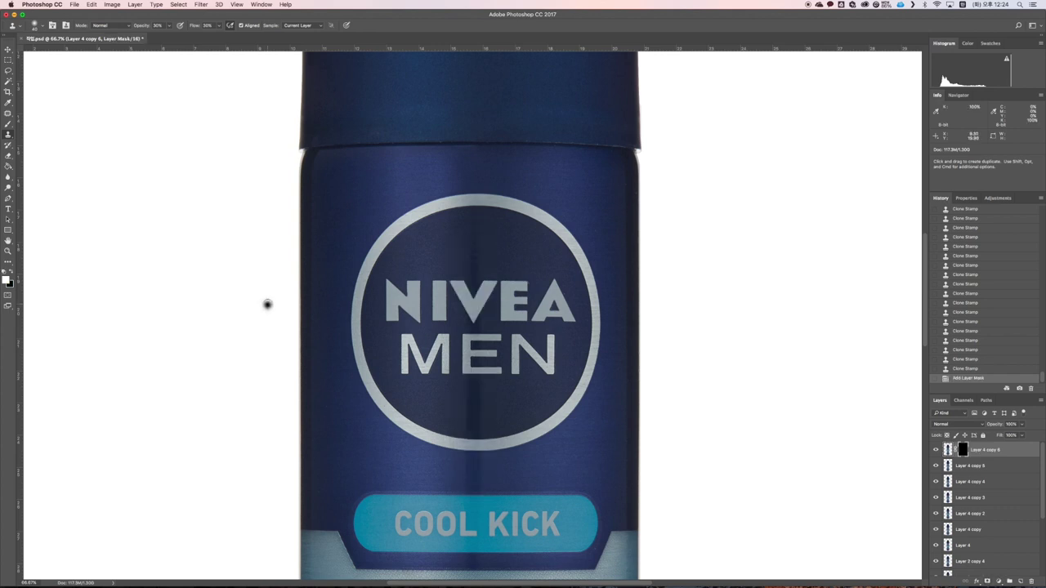
pyautogui.click(970, 467)
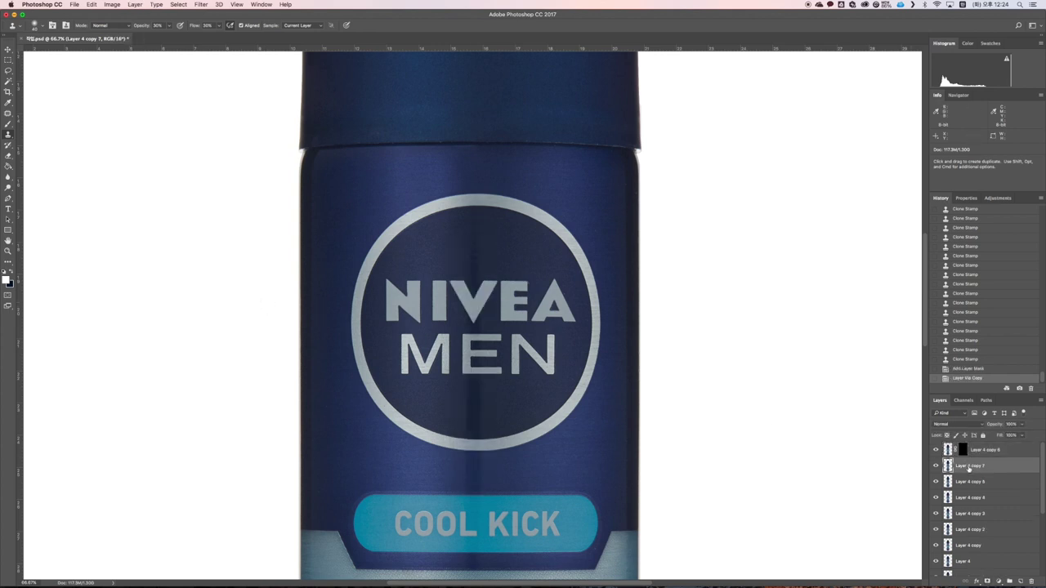
pyautogui.click(963, 450)
# Step: Paint white on the layer mask to reveal the cloned surface along the streak from the upper ring to the V
pyautogui.click(8, 126)
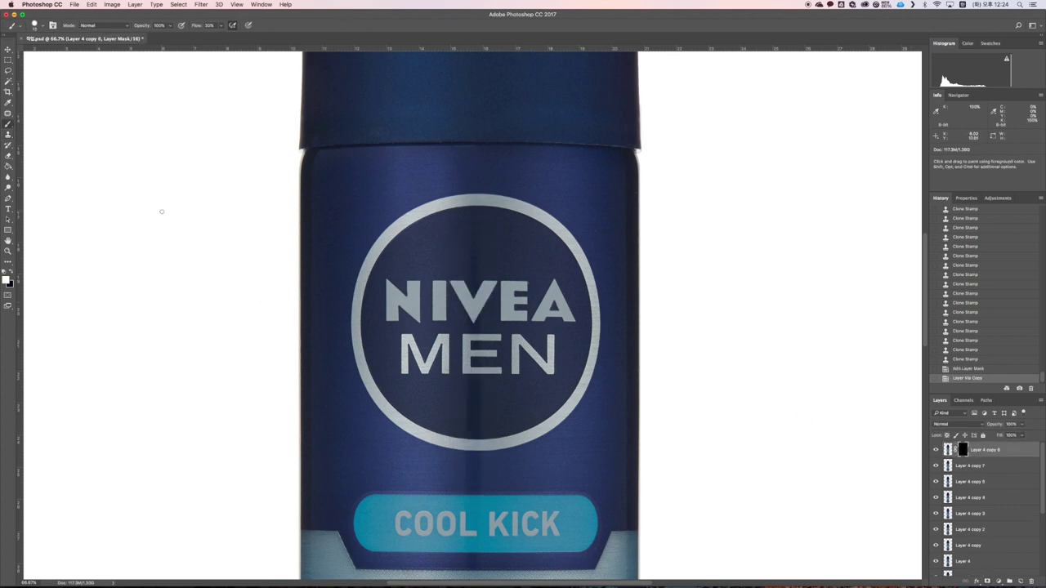
pyautogui.scroll(5, 488, 335)
pyautogui.scroll(3, 507, 243)
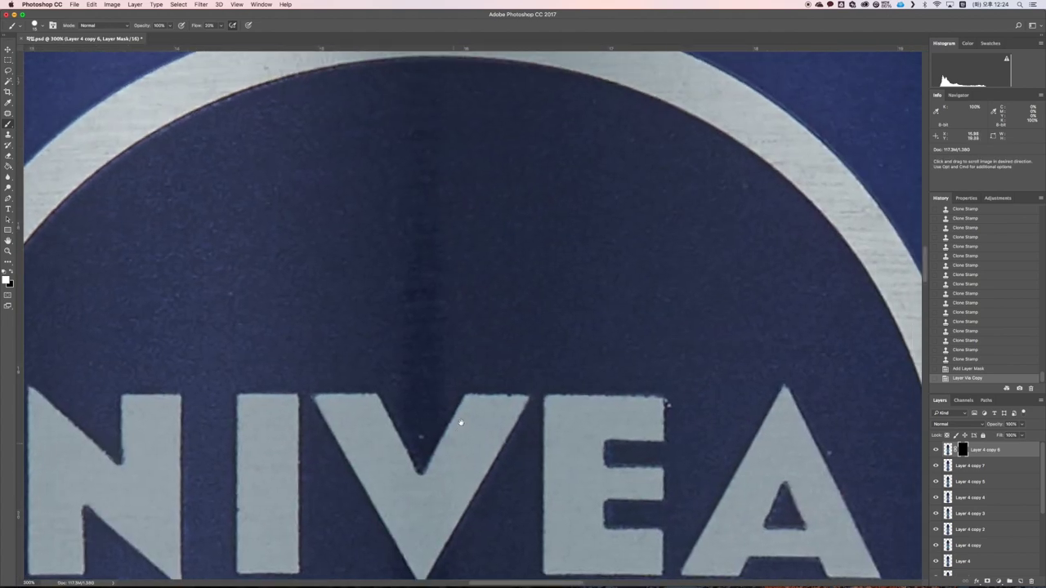
pyautogui.click(41, 27)
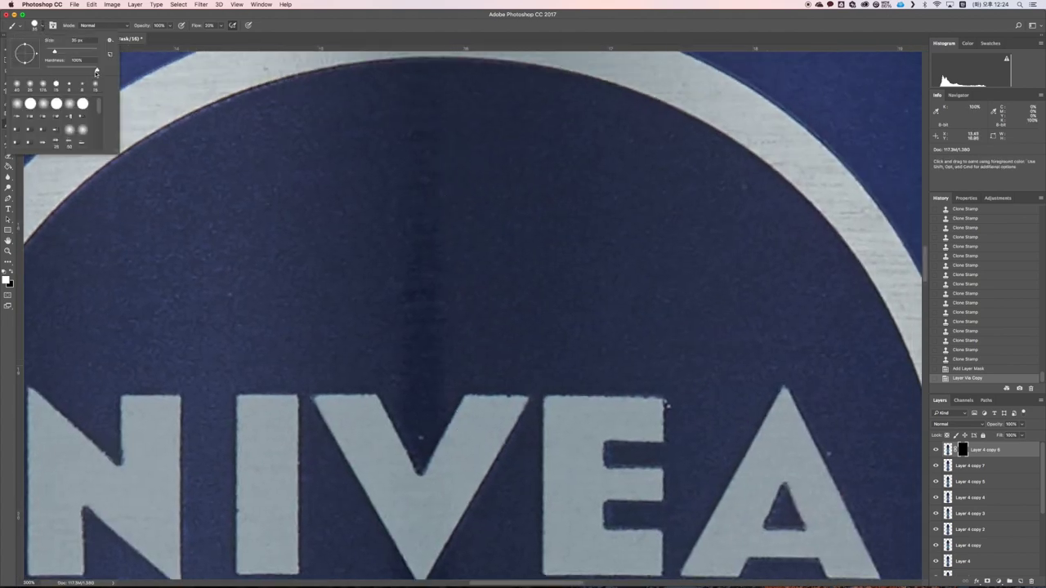
pyautogui.press('Return')
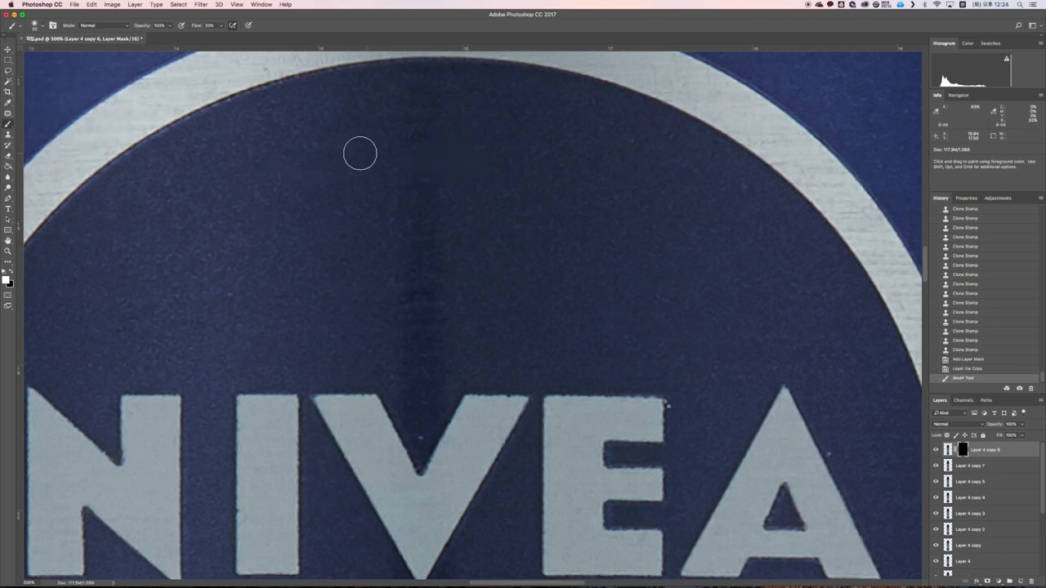
pyautogui.press(']')
pyautogui.press(']')
pyautogui.moveTo(425, 133)
pyautogui.mouseDown()
pyautogui.moveTo(430, 90)
pyautogui.moveTo(411, 88)
pyautogui.moveTo(445, 190)
pyautogui.moveTo(376, 213)
pyautogui.moveTo(474, 249)
pyautogui.moveTo(436, 308)
pyautogui.mouseUp()
pyautogui.press(']')
pyautogui.press(']')
pyautogui.press(']')
pyautogui.press('[')
pyautogui.press('[')
pyautogui.press('[')
pyautogui.press('[')
pyautogui.press('[')
pyautogui.moveTo(436, 307)
pyautogui.mouseDown()
pyautogui.moveTo(384, 337)
pyautogui.moveTo(419, 392)
pyautogui.mouseUp()
pyautogui.press('[')
pyautogui.press('[')
pyautogui.press('[')
pyautogui.press('[')
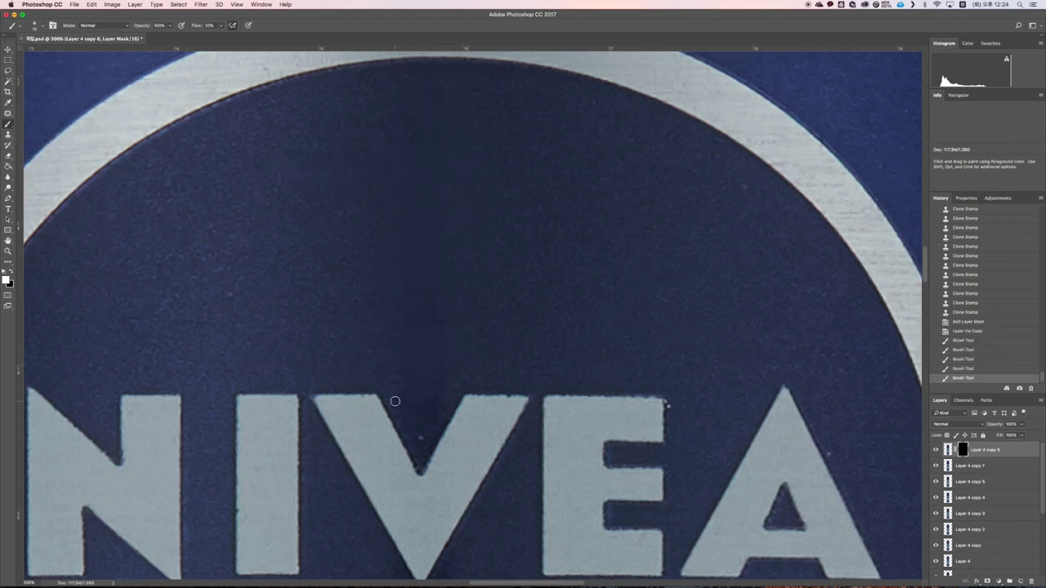
# Step: Paint more of the cloned surface into view inside the notch of the V and directly above it
pyautogui.press(']')
pyautogui.press(']')
pyautogui.press(']')
pyautogui.press(']')
pyautogui.click(423, 437)
pyautogui.click(425, 348)
pyautogui.press(']')
pyautogui.press(']')
pyautogui.click(446, 302)
pyautogui.press(']')
pyautogui.press(']')
pyautogui.press(']')
pyautogui.press(']')
pyautogui.click(401, 271)
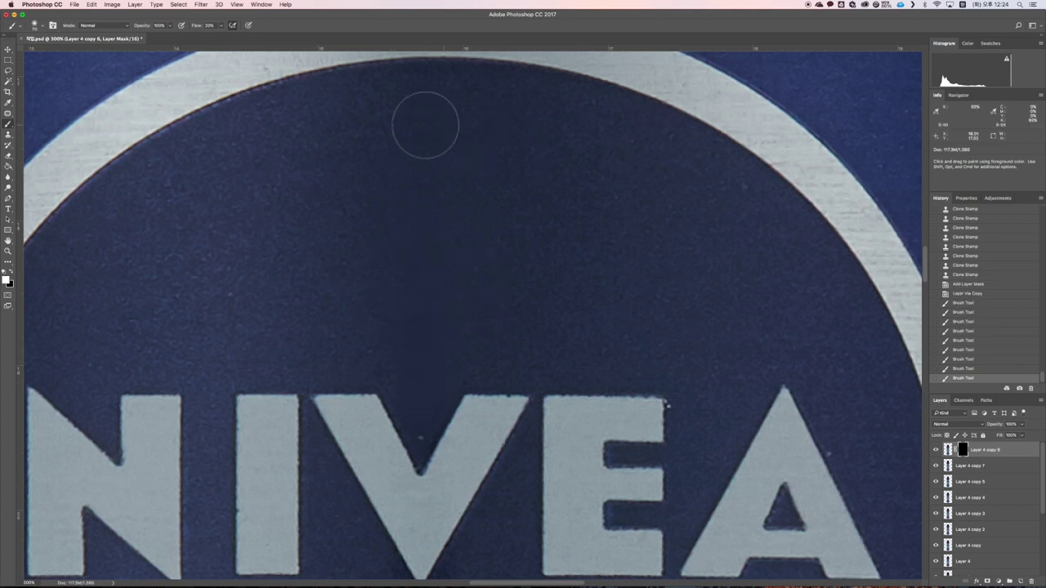
# Step: Widen the revealed area on both sides of the streak above NIVEA and up to the ring's inner edge
pyautogui.click(435, 120)
pyautogui.press('[')
pyautogui.press('[')
pyautogui.press('[')
pyautogui.press('[')
pyautogui.click(399, 82)
pyautogui.press(']')
pyautogui.press(']')
pyautogui.press(']')
pyautogui.press(']')
pyautogui.press(']')
pyautogui.press(']')
pyautogui.click(493, 202)
pyautogui.click(438, 326)
pyautogui.press('[')
pyautogui.press('[')
pyautogui.click(367, 326)
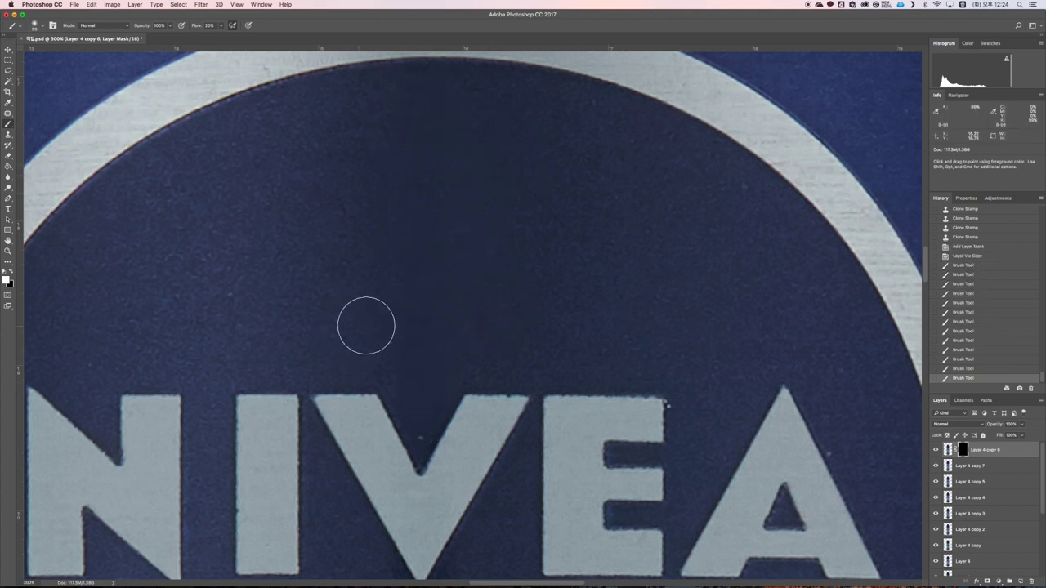
pyautogui.click(378, 223)
# Step: Paint white on the mask over the streak between the V's tip and MEN and within the gaps of the E
pyautogui.scroll(-5, 418, 235)
pyautogui.press('[')
pyautogui.press('[')
pyautogui.press('[')
pyautogui.press('[')
pyautogui.press('[')
pyautogui.press('[')
pyautogui.click(439, 248)
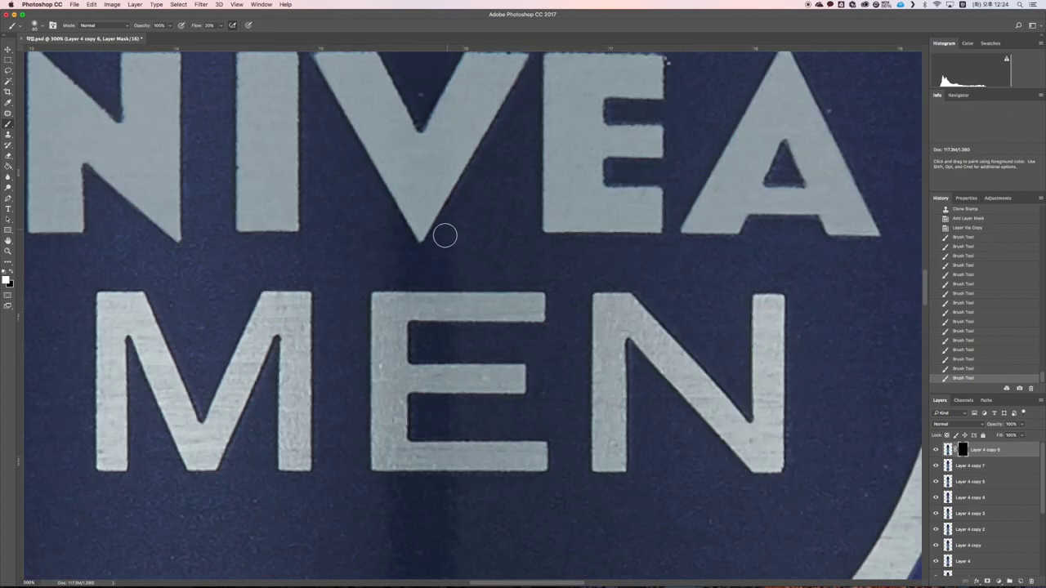
pyautogui.click(413, 269)
pyautogui.press('[')
pyautogui.click(431, 260)
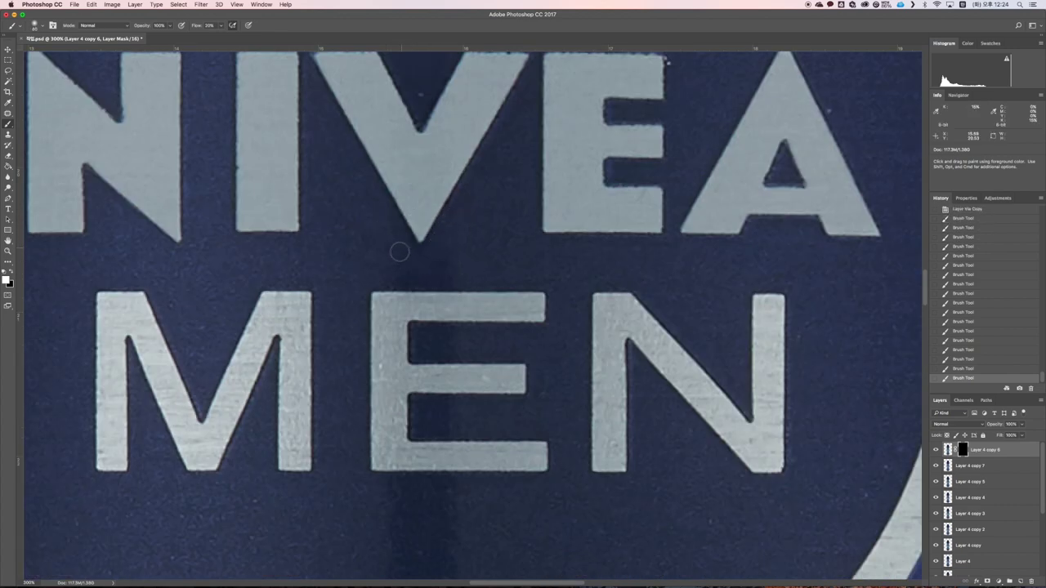
pyautogui.click(400, 252)
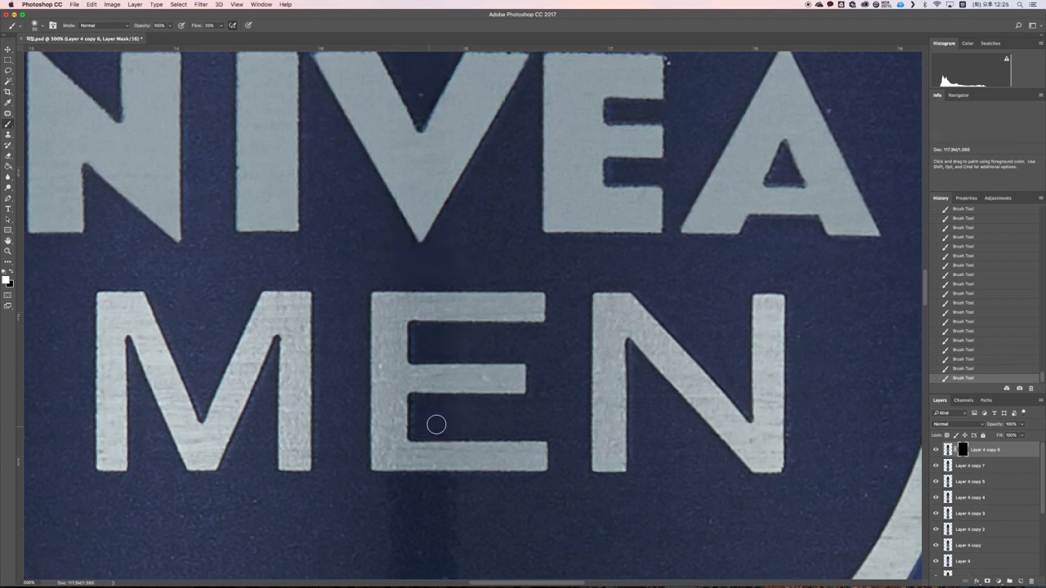
# Step: Reveal the cloned dark blue on the mask from beneath MEN down to the inner edge of the lower ring
pyautogui.scroll(-2, 458, 385)
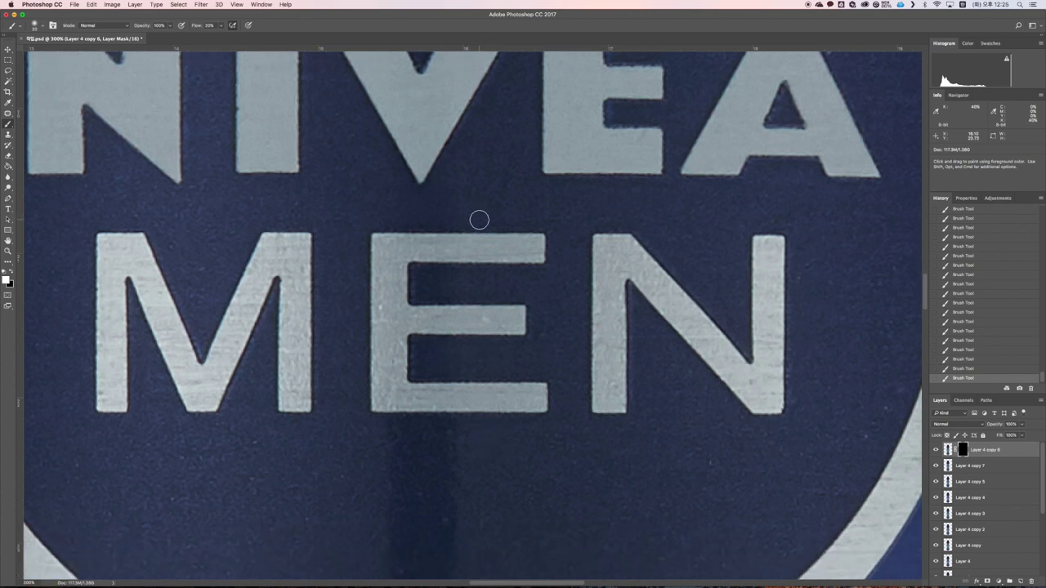
pyautogui.press('[')
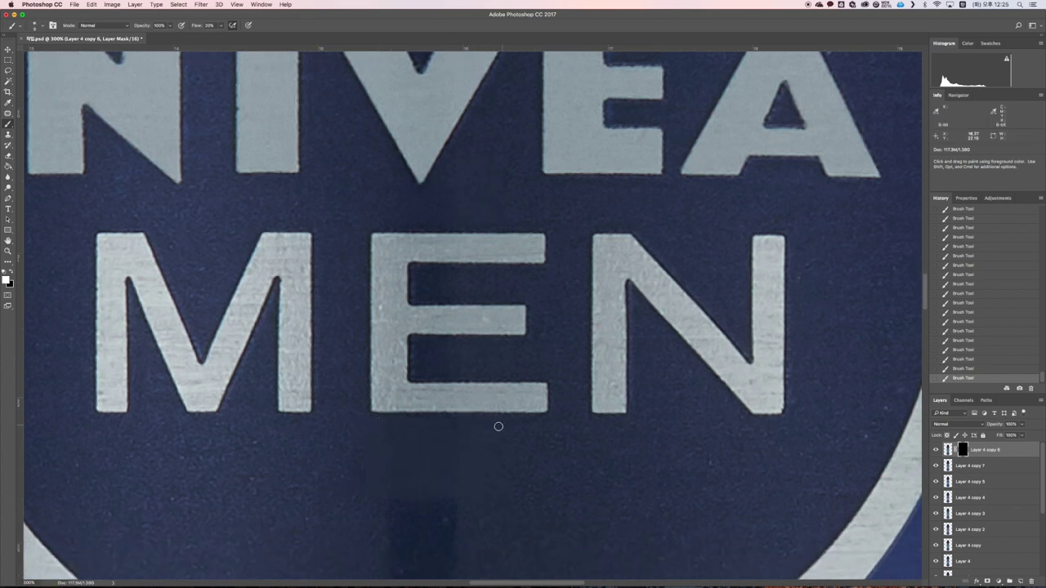
pyautogui.press(']')
pyautogui.press(']')
pyautogui.press(']')
pyautogui.press(']')
pyautogui.scroll(-3, 380, 457)
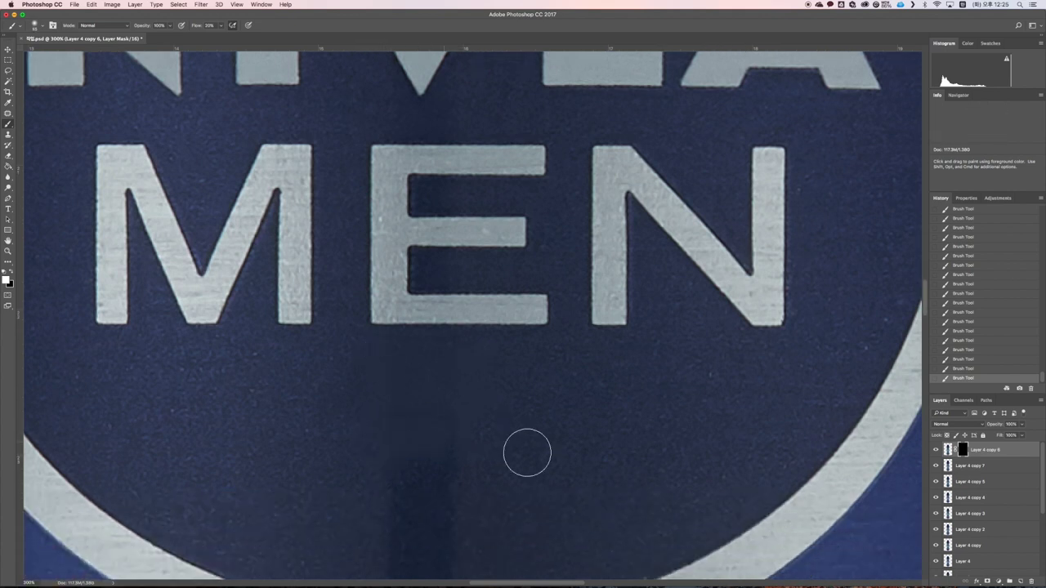
pyautogui.scroll(-3, 527, 451)
pyautogui.press('[')
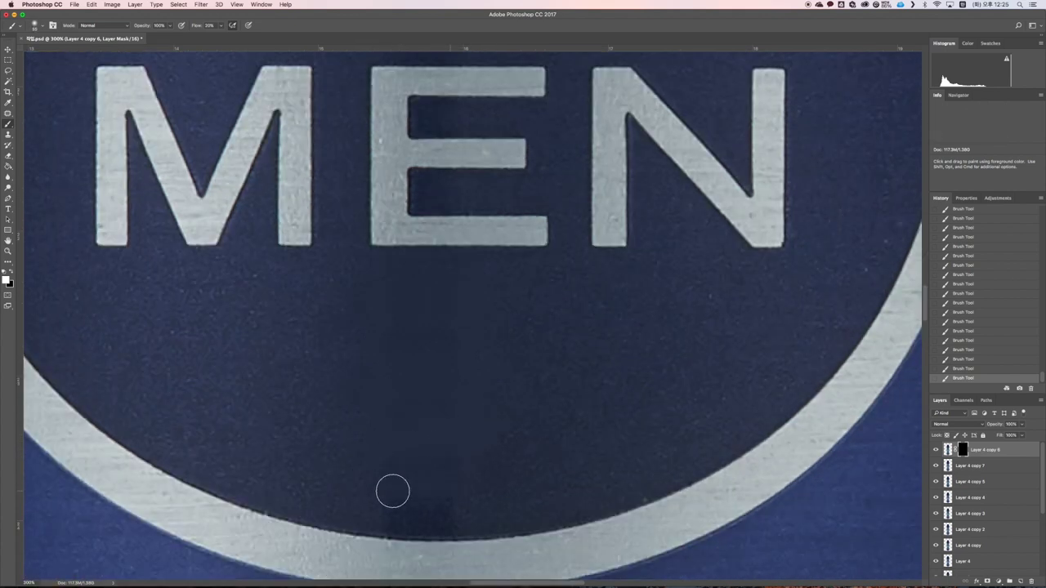
pyautogui.press('[')
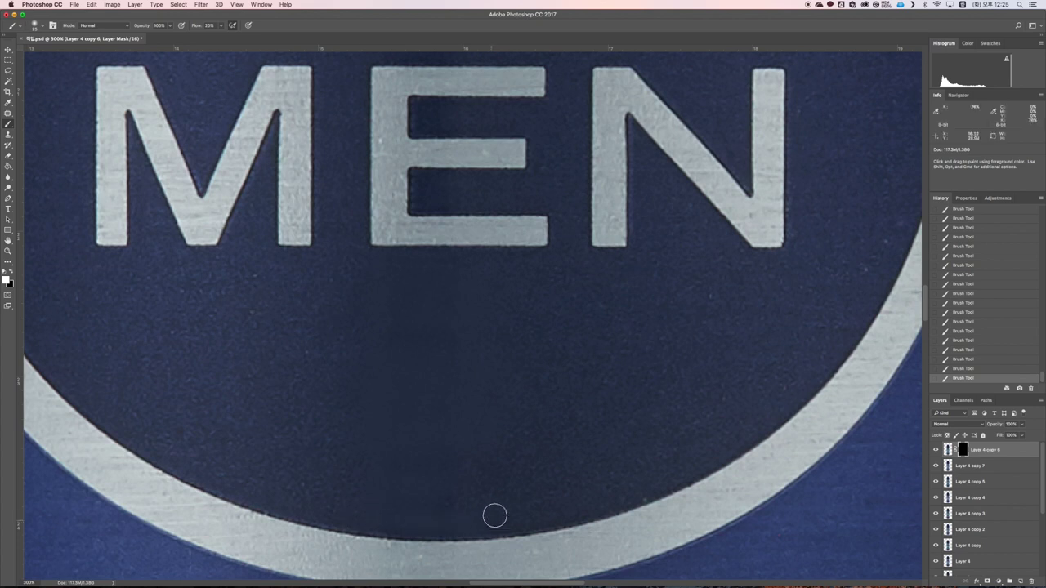
pyautogui.press(']')
pyautogui.press(']')
pyautogui.moveTo(460, 296)
pyautogui.mouseDown()
pyautogui.moveTo(346, 273)
pyautogui.moveTo(472, 261)
pyautogui.moveTo(475, 327)
pyautogui.moveTo(352, 424)
pyautogui.mouseUp()
# Step: Paint white on the mask over the streak between the ring's lower outer edge and the COOL KICK band
pyautogui.press(']')
pyautogui.press(']')
pyautogui.scroll(-5, 432, 425)
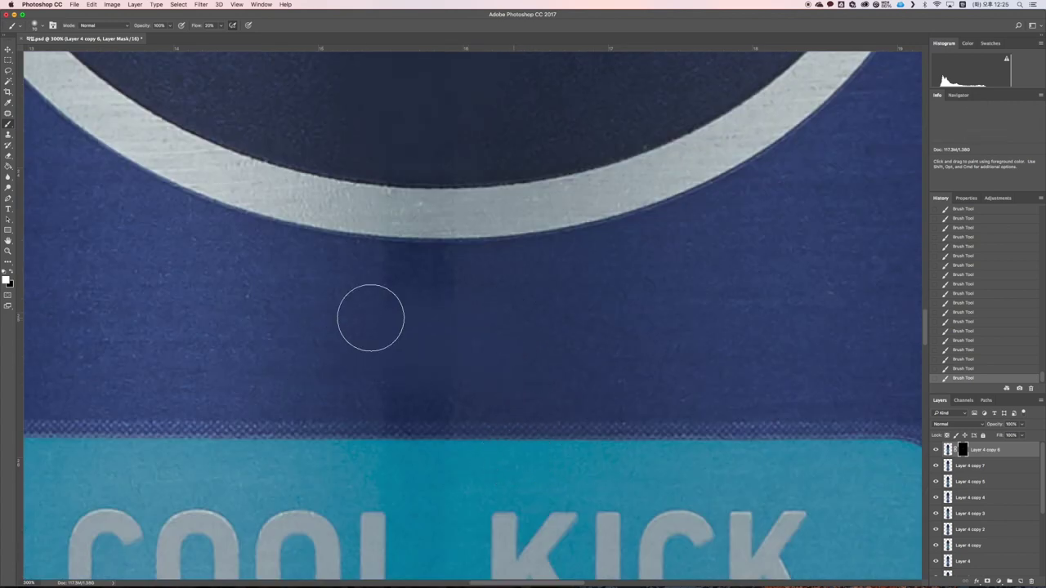
pyautogui.press('[')
pyautogui.press('[')
pyautogui.press(']')
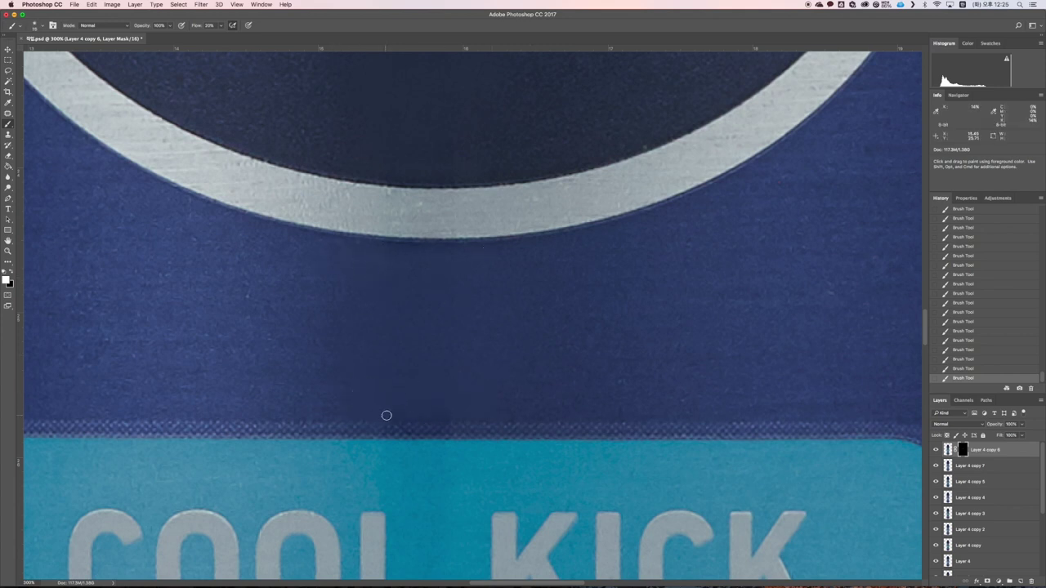
pyautogui.scroll(10, 426, 397)
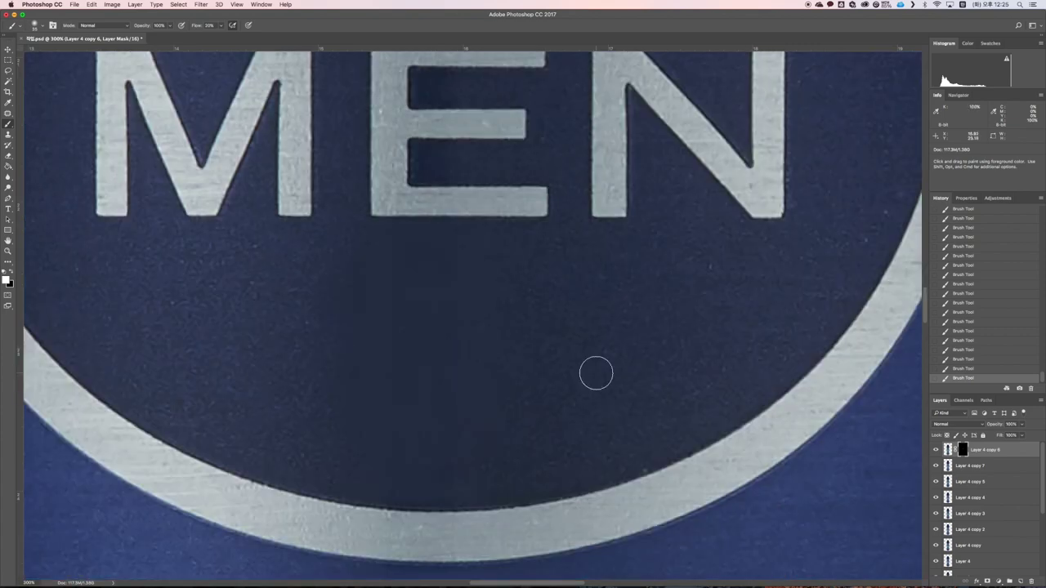
# Step: Merge the masked cloning layer down into Layer 4 copy 7
pyautogui.press('super+0')
pyautogui.press('super+minus')
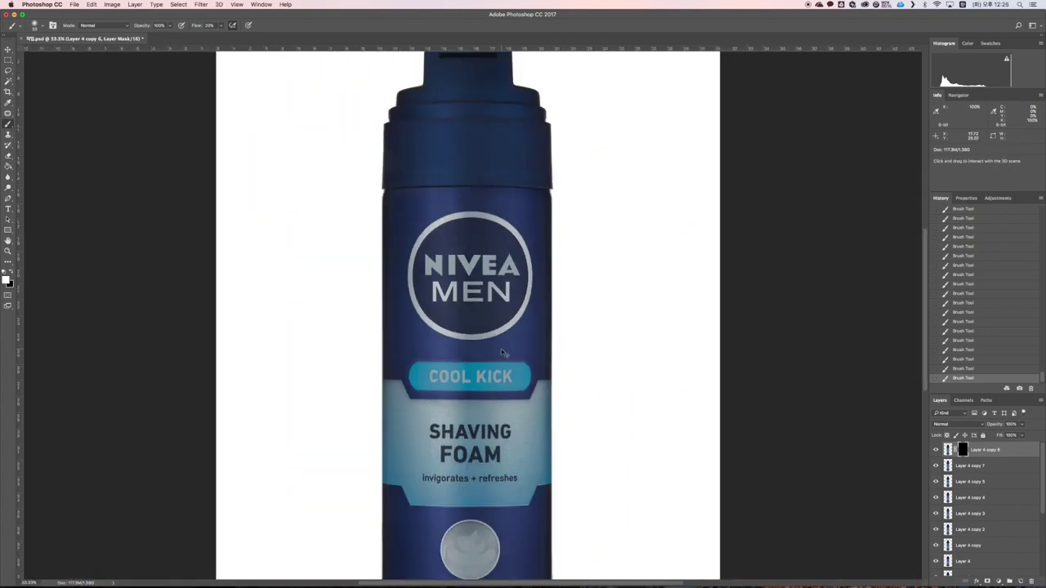
pyautogui.press('super+plus')
pyautogui.press('super+plus')
pyautogui.press('super+plus')
pyautogui.scroll(5, 491, 352)
pyautogui.press(']')
pyautogui.press(']')
pyautogui.press(']')
pyautogui.press(']')
pyautogui.press(']')
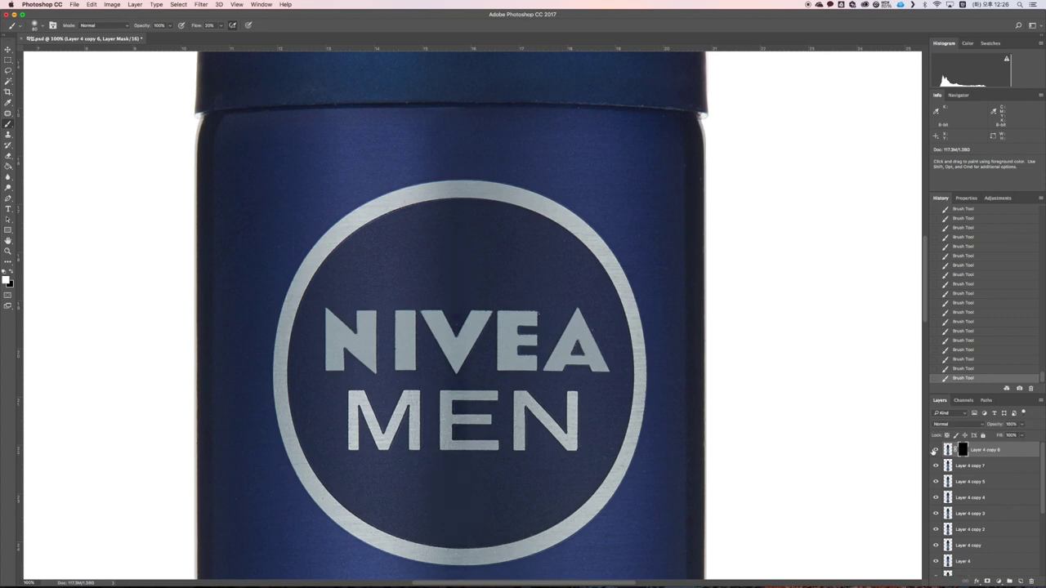
pyautogui.press('super+e')
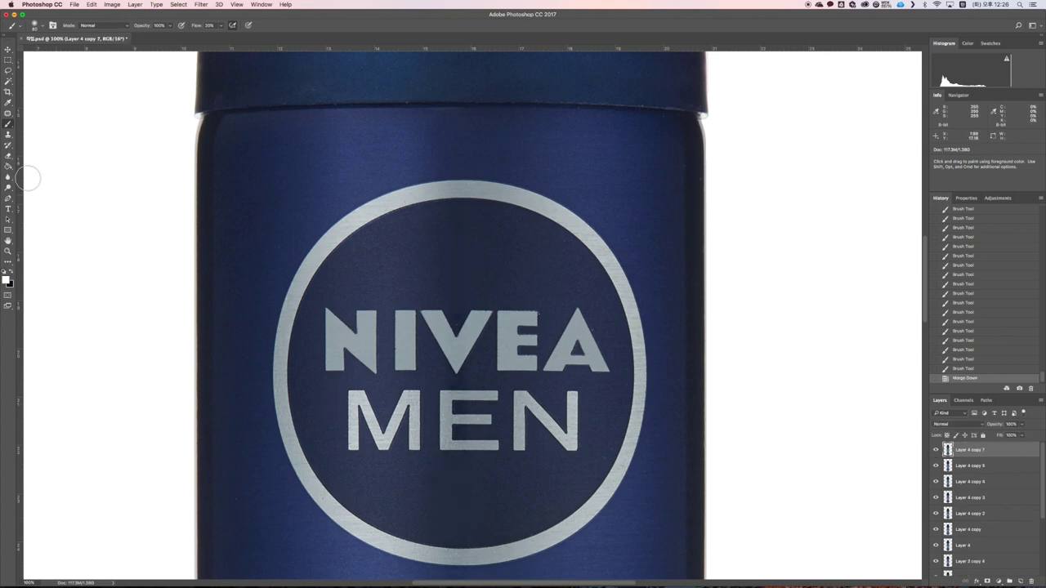
# Step: Patch the dark patch inside the notch of the V with clean surface from above it
pyautogui.press('j')
pyautogui.press('super+equal')
pyautogui.press('super+equal')
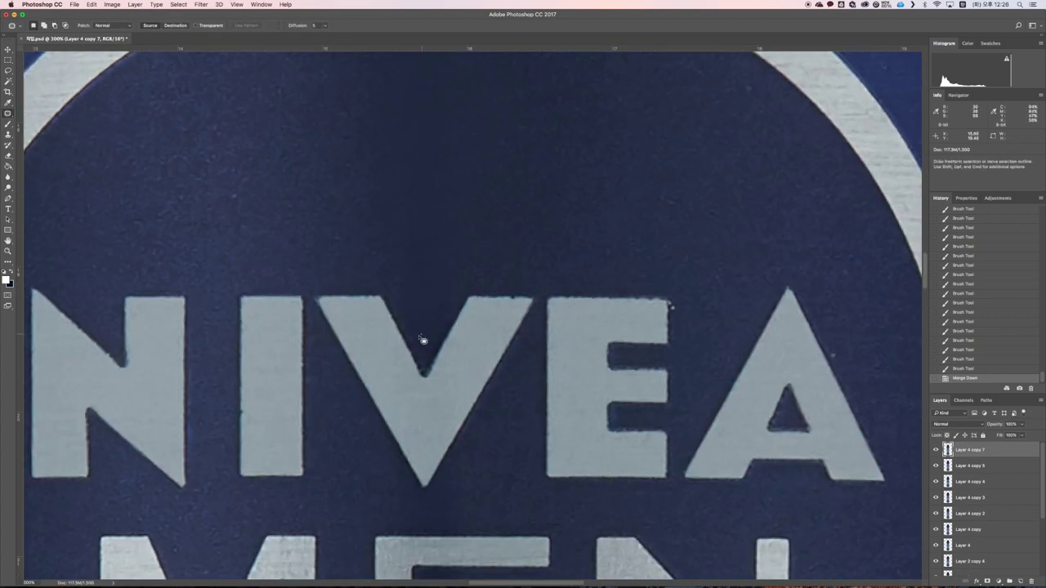
pyautogui.moveTo(425, 338); pyautogui.dragTo(427, 334)
pyautogui.moveTo(425, 338); pyautogui.dragTo(509, 247)
pyautogui.press('super+d')
# Step: Patch the uneven surface beneath the ring's top edge and midway between the ring and the V
pyautogui.scroll(3, 507, 248)
pyautogui.moveTo(462, 152)
pyautogui.mouseDown()
pyautogui.moveTo(504, 217)
pyautogui.moveTo(477, 164)
pyautogui.mouseUp()
pyautogui.moveTo(445, 198); pyautogui.dragTo(632, 232)
pyautogui.press('super+d')
pyautogui.moveTo(427, 268)
pyautogui.mouseDown()
pyautogui.moveTo(414, 404)
pyautogui.moveTo(423, 270)
pyautogui.mouseUp()
pyautogui.moveTo(456, 318); pyautogui.dragTo(436, 376)
pyautogui.press('super+d')
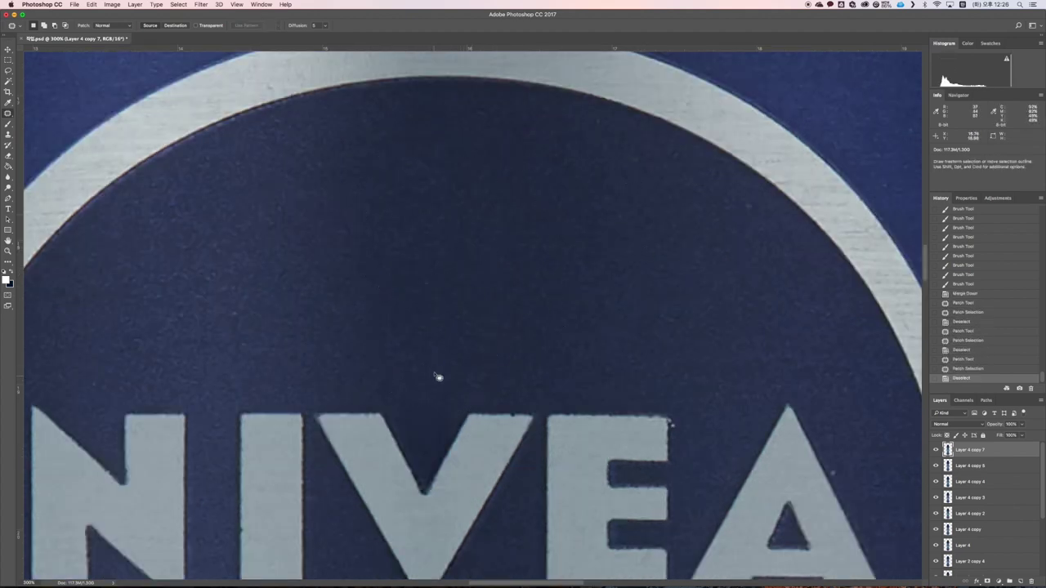
# Step: Patch the remaining uneven area directly above the V and its notch with texture from higher up
pyautogui.moveTo(430, 438); pyautogui.dragTo(438, 371)
pyautogui.moveTo(426, 384); pyautogui.dragTo(428, 278)
pyautogui.click(525, 267)
pyautogui.press('Return')
# Step: Blend the centre above NIVEA by patching the streak's core from its right and its left flank from further left
pyautogui.moveTo(454, 220)
pyautogui.mouseDown()
pyautogui.moveTo(500, 367)
pyautogui.moveTo(453, 221)
pyautogui.mouseUp()
pyautogui.moveTo(477, 257); pyautogui.dragTo(596, 234)
pyautogui.press('super+d')
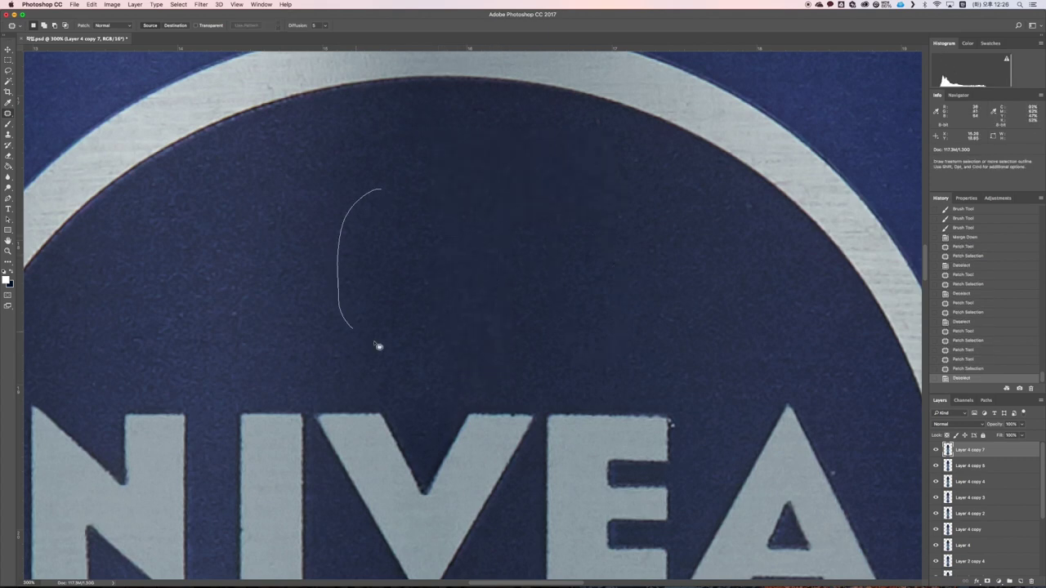
pyautogui.moveTo(375, 343); pyautogui.dragTo(380, 347)
pyautogui.moveTo(360, 270); pyautogui.dragTo(293, 269)
pyautogui.press('super+d')
# Step: Patch the blotchy blue between the V's tip and the top of MEN
pyautogui.scroll(-5, 457, 320)
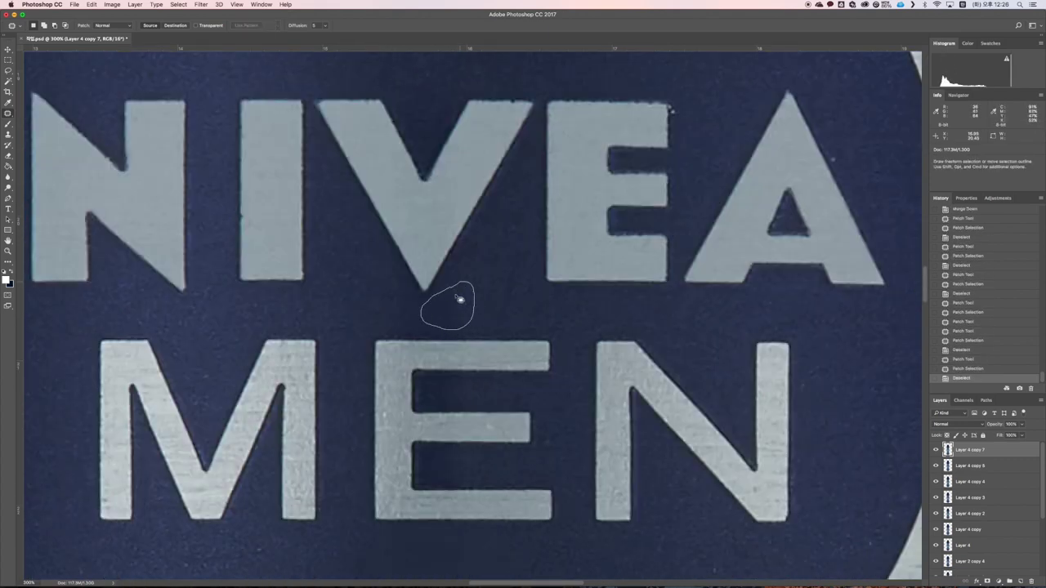
pyautogui.press('super+d')
pyautogui.moveTo(460, 299)
pyautogui.mouseDown()
pyautogui.moveTo(381, 282)
pyautogui.moveTo(397, 328)
pyautogui.moveTo(426, 335)
pyautogui.moveTo(400, 286)
pyautogui.mouseUp()
pyautogui.press('super+d')
pyautogui.moveTo(388, 304)
pyautogui.mouseDown()
pyautogui.moveTo(435, 303)
pyautogui.moveTo(411, 326)
pyautogui.moveTo(452, 330)
pyautogui.moveTo(449, 381)
pyautogui.mouseUp()
pyautogui.press('super+d')
# Step: Patch the upper and lower gaps of the E in MEN with cleaner blue from further right
pyautogui.press('super+d')
pyautogui.moveTo(448, 392); pyautogui.dragTo(469, 394)
pyautogui.press('super+d')
pyautogui.press('super+z')
pyautogui.press('super+z')
pyautogui.moveTo(451, 453)
pyautogui.mouseDown()
pyautogui.moveTo(428, 483)
pyautogui.moveTo(453, 455)
pyautogui.mouseUp()
pyautogui.moveTo(452, 464); pyautogui.dragTo(491, 465)
pyautogui.press('super+d')
# Step: Patch the dark streak directly below the E of MEN with nearby clean surface
pyautogui.scroll(-3, 491, 469)
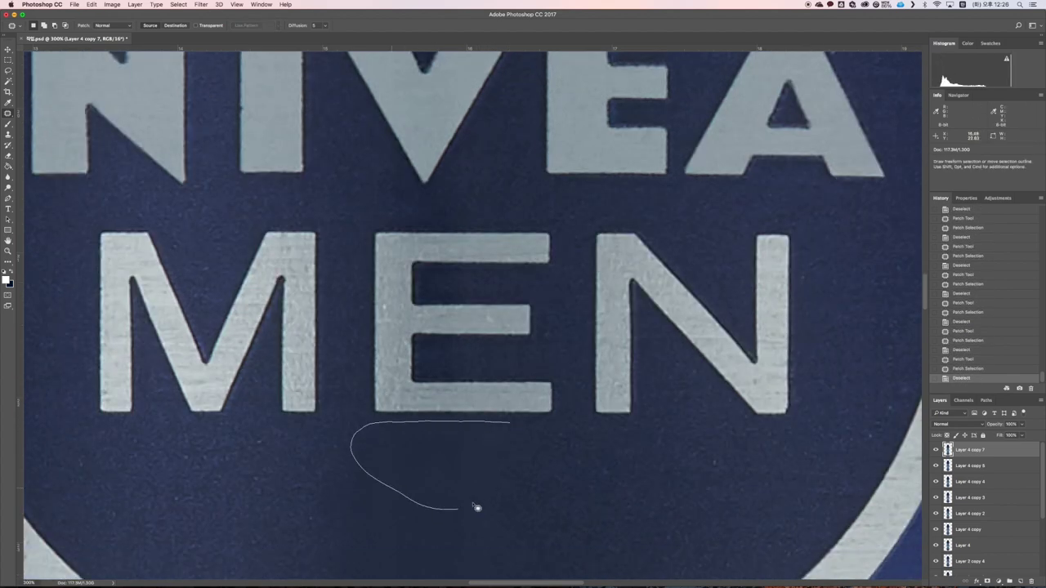
pyautogui.moveTo(474, 505)
pyautogui.mouseDown()
pyautogui.moveTo(510, 433)
pyautogui.moveTo(549, 462)
pyautogui.mouseUp()
pyautogui.press('super+d')
pyautogui.scroll(-3, 535, 467)
pyautogui.moveTo(496, 380)
pyautogui.mouseDown()
pyautogui.moveTo(306, 424)
pyautogui.moveTo(512, 391)
pyautogui.moveTo(577, 432)
pyautogui.mouseUp()
pyautogui.press('super+d')
# Step: Patch the streak's right flank below MEN and the area along the ring's lower inner edge
pyautogui.scroll(-3, 579, 432)
pyautogui.scroll(1, 554, 270)
pyautogui.moveTo(548, 265)
pyautogui.mouseDown()
pyautogui.moveTo(337, 338)
pyautogui.moveTo(649, 226)
pyautogui.mouseUp()
pyautogui.press('super+d')
pyautogui.moveTo(328, 301); pyautogui.dragTo(351, 355)
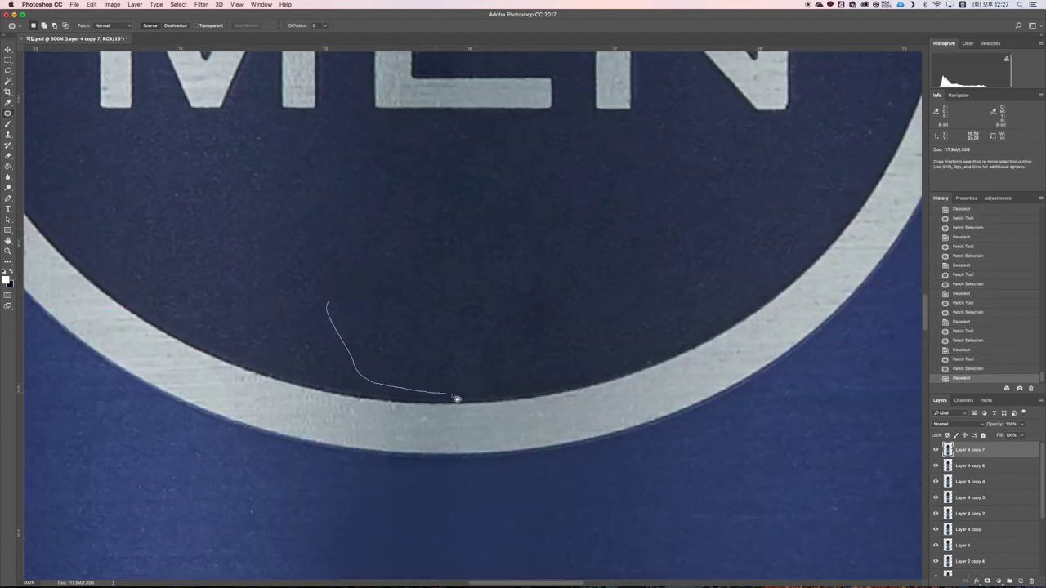
pyautogui.moveTo(453, 396); pyautogui.dragTo(345, 328)
pyautogui.moveTo(404, 341); pyautogui.dragTo(387, 234)
pyautogui.press('super+d')
# Step: Try to patch the blue just below the ring with texture from its right, and step back before that patch
pyautogui.scroll(8, 524, 327)
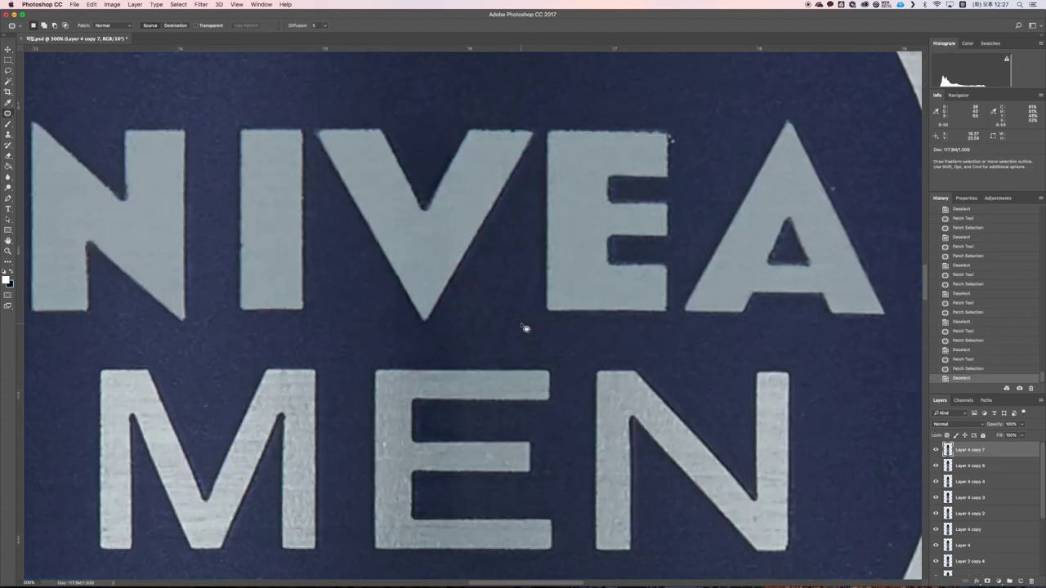
pyautogui.scroll(-10, 525, 328)
pyautogui.moveTo(467, 376)
pyautogui.mouseDown()
pyautogui.moveTo(514, 455)
pyautogui.moveTo(484, 381)
pyautogui.mouseUp()
pyautogui.moveTo(465, 404); pyautogui.dragTo(614, 413)
pyautogui.press('super+d')
pyautogui.press('super+z')
pyautogui.press('super+z')
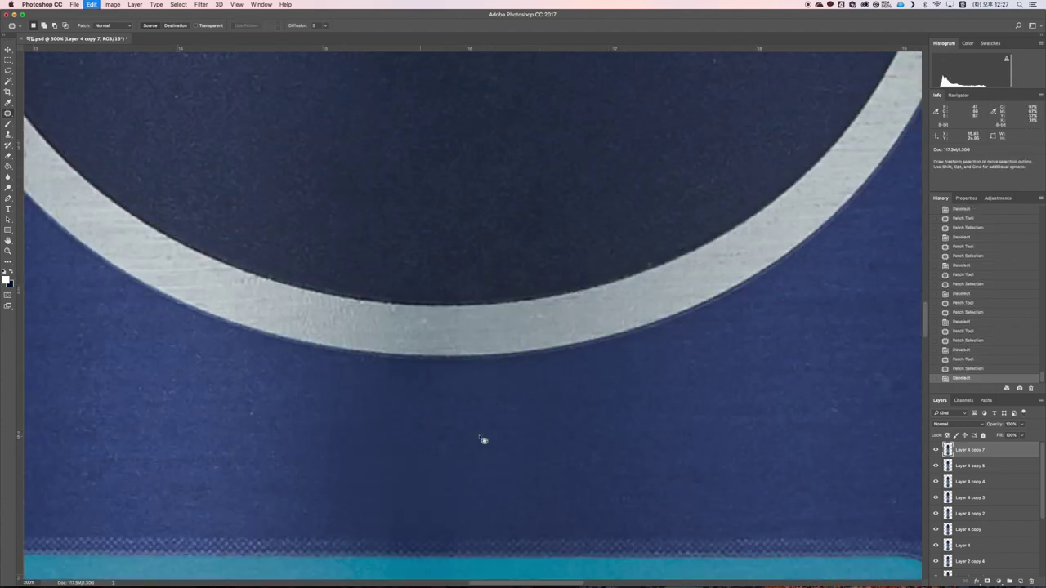
pyautogui.press('super+z')
pyautogui.click(965, 350)
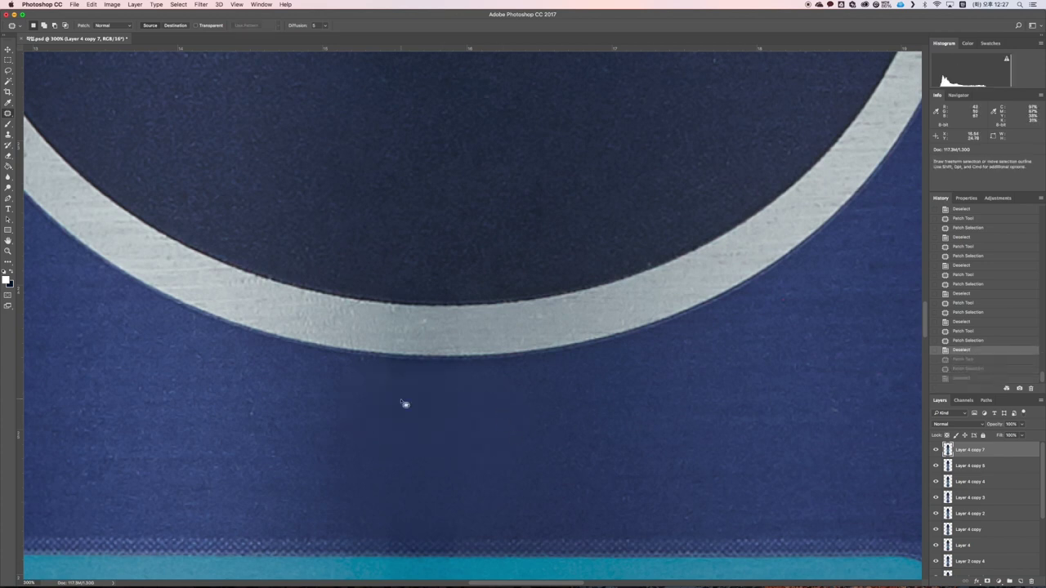
# Step: Patch the dark centre between the ring and the COOL KICK band with blue from further right
pyautogui.moveTo(365, 419)
pyautogui.mouseDown()
pyautogui.moveTo(432, 486)
pyautogui.moveTo(460, 417)
pyautogui.moveTo(560, 451)
pyautogui.mouseUp()
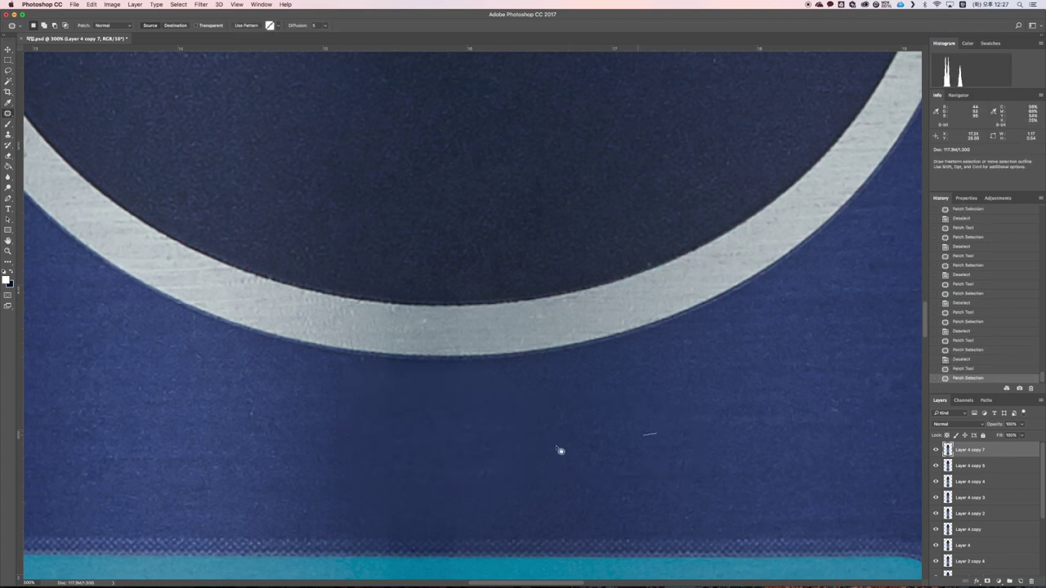
pyautogui.moveTo(497, 474)
pyautogui.mouseDown()
pyautogui.moveTo(350, 532)
pyautogui.moveTo(478, 523)
pyautogui.mouseUp()
pyautogui.press('super+d')
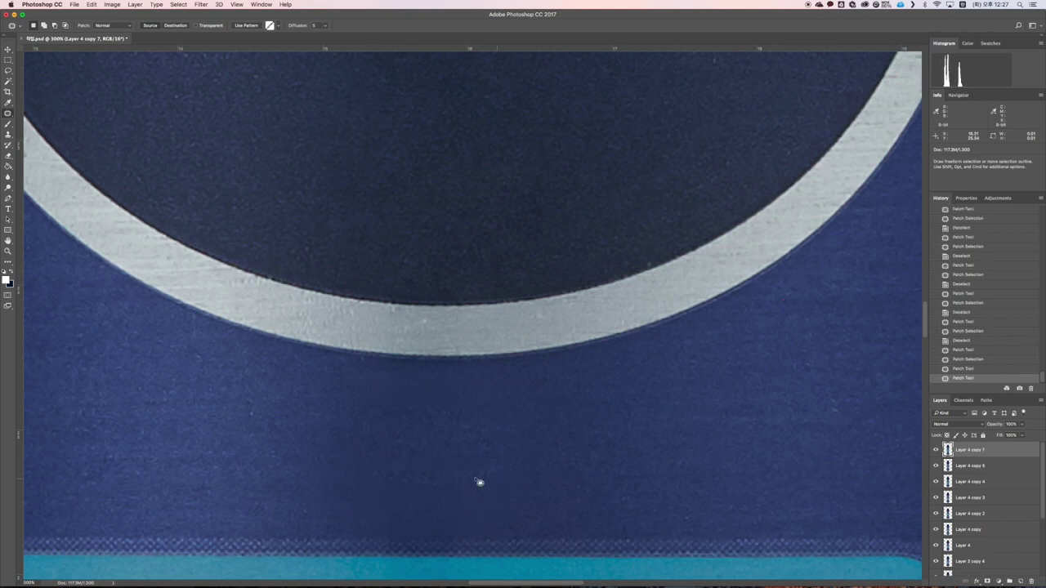
pyautogui.moveTo(325, 389)
pyautogui.mouseDown()
pyautogui.moveTo(519, 421)
pyautogui.moveTo(470, 386)
pyautogui.mouseUp()
pyautogui.moveTo(470, 392); pyautogui.dragTo(575, 398)
pyautogui.press('super+d')
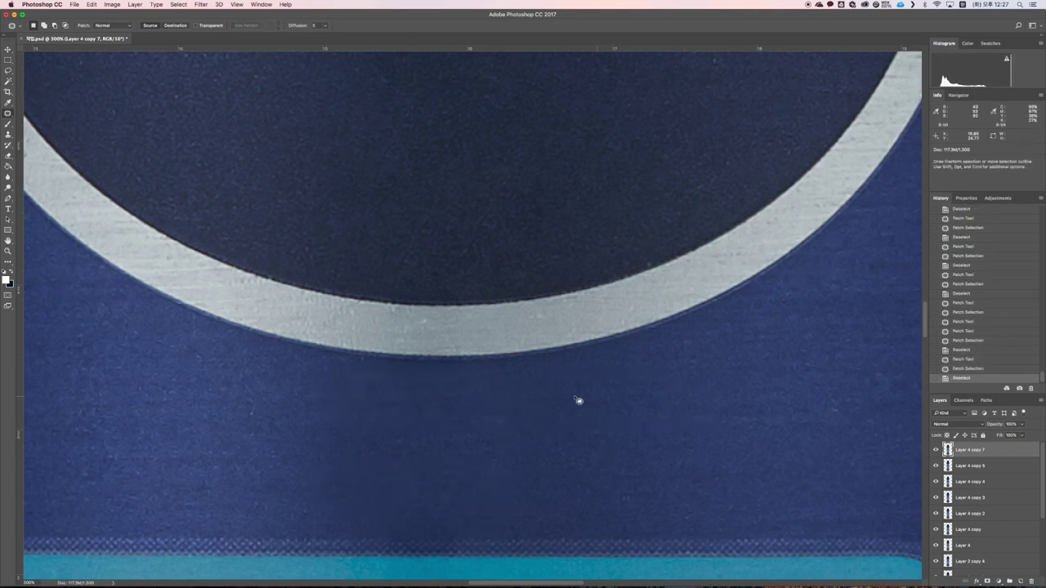
# Step: Patch the streak's left edge below the ring and the strip just above the COOL KICK band's border
pyautogui.moveTo(360, 369)
pyautogui.mouseDown()
pyautogui.moveTo(323, 410)
pyautogui.moveTo(533, 399)
pyautogui.moveTo(342, 380)
pyautogui.moveTo(320, 467)
pyautogui.moveTo(384, 396)
pyautogui.mouseUp()
pyautogui.press('super+d')
pyautogui.moveTo(368, 425); pyautogui.dragTo(304, 463)
pyautogui.press('super+d')
pyautogui.moveTo(394, 534); pyautogui.dragTo(483, 497)
pyautogui.moveTo(441, 507); pyautogui.dragTo(542, 494)
pyautogui.press('super+d')
# Step: Patch the area right of centre below the ring with lighter blue from further right
pyautogui.moveTo(539, 387)
pyautogui.mouseDown()
pyautogui.moveTo(483, 431)
pyautogui.moveTo(552, 393)
pyautogui.mouseUp()
pyautogui.moveTo(546, 415); pyautogui.dragTo(593, 433)
pyautogui.press('super+d')
pyautogui.moveTo(480, 429); pyautogui.dragTo(546, 389)
pyautogui.moveTo(523, 425); pyautogui.dragTo(629, 425)
pyautogui.press('super+d')
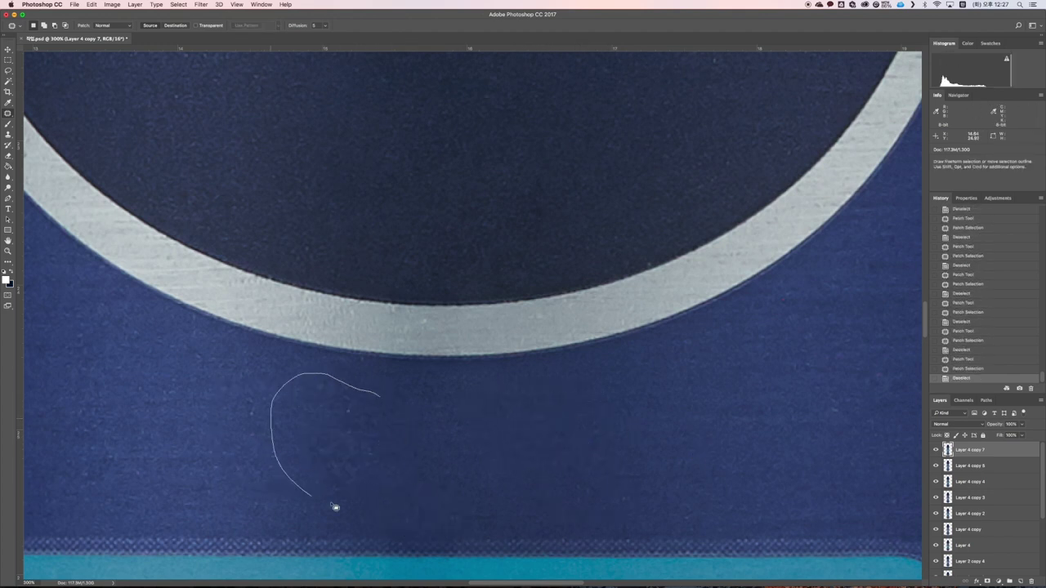
# Step: Smooth the streak's left transition and the centre above the COOL KICK band with two more patches
pyautogui.moveTo(331, 504); pyautogui.dragTo(393, 413)
pyautogui.moveTo(367, 441); pyautogui.dragTo(244, 429)
pyautogui.press('super+d')
pyautogui.press('super+minus')
pyautogui.press('super+minus')
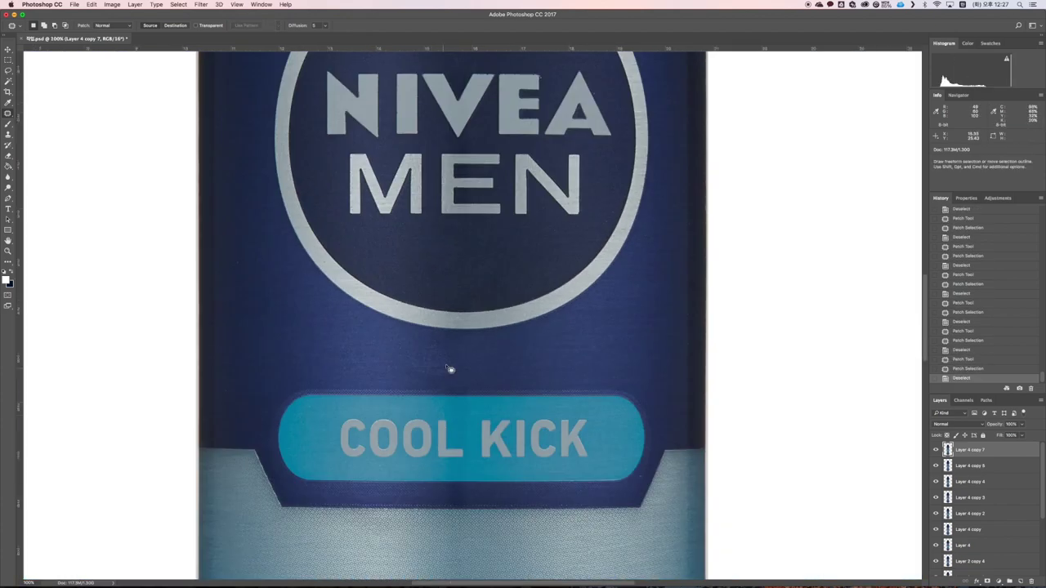
pyautogui.moveTo(465, 384); pyautogui.dragTo(462, 349)
pyautogui.moveTo(429, 362); pyautogui.dragTo(507, 360)
pyautogui.press('super+d')
# Step: Patch the uneven surface inside the ring above NIVEA
pyautogui.scroll(-1, 577, 417)
pyautogui.scroll(3, 575, 420)
pyautogui.scroll(3, 577, 422)
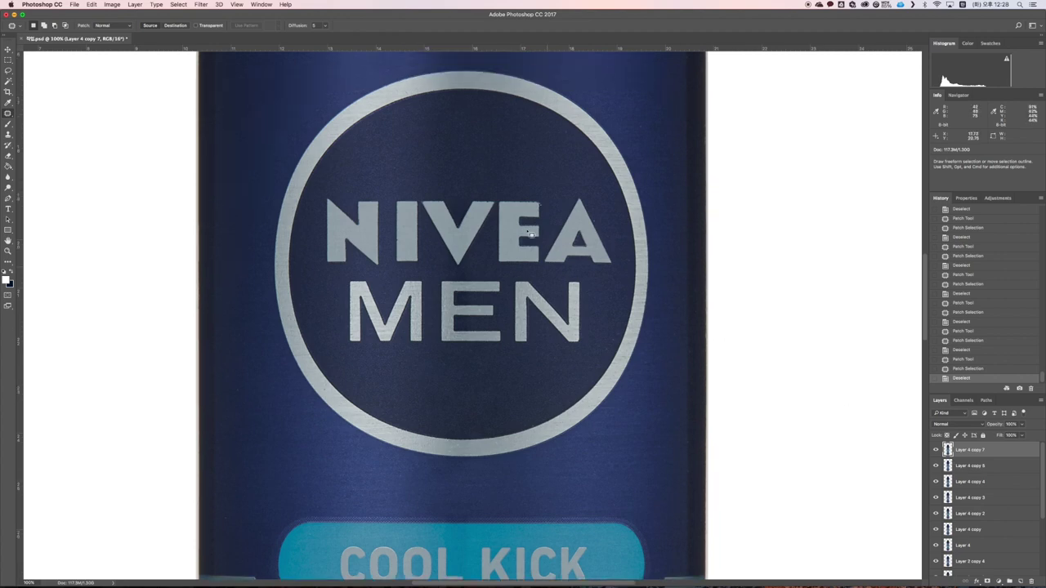
pyautogui.moveTo(508, 105)
pyautogui.mouseDown()
pyautogui.moveTo(492, 96)
pyautogui.moveTo(487, 166)
pyautogui.mouseUp()
pyautogui.press('super+d')
# Step: Duplicate the retouched layer twice
pyautogui.scroll(-1, 488, 168)
pyautogui.scroll(2, 690, 288)
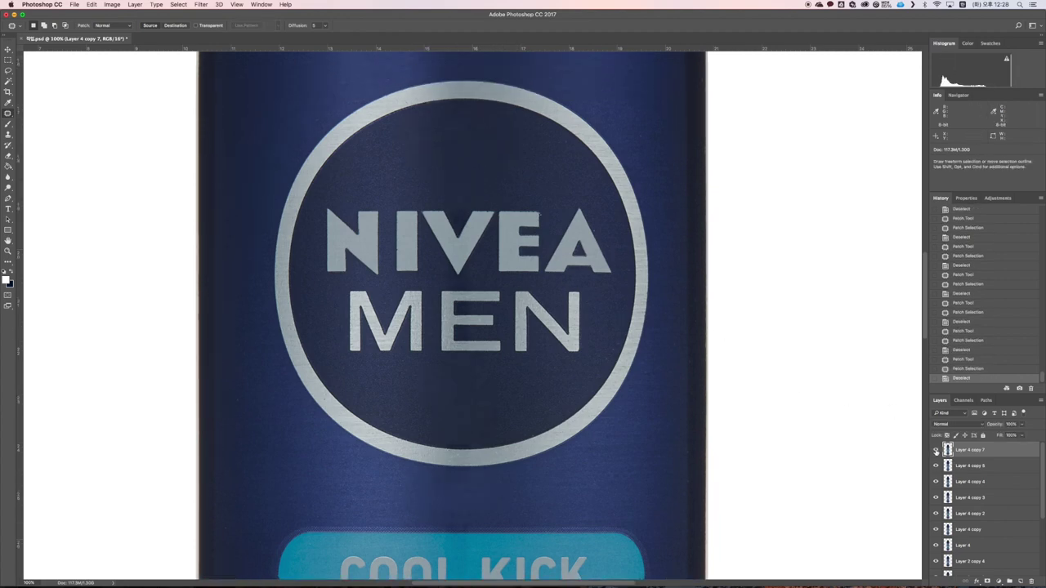
pyautogui.scroll(-2, 755, 438)
pyautogui.press('super+j')
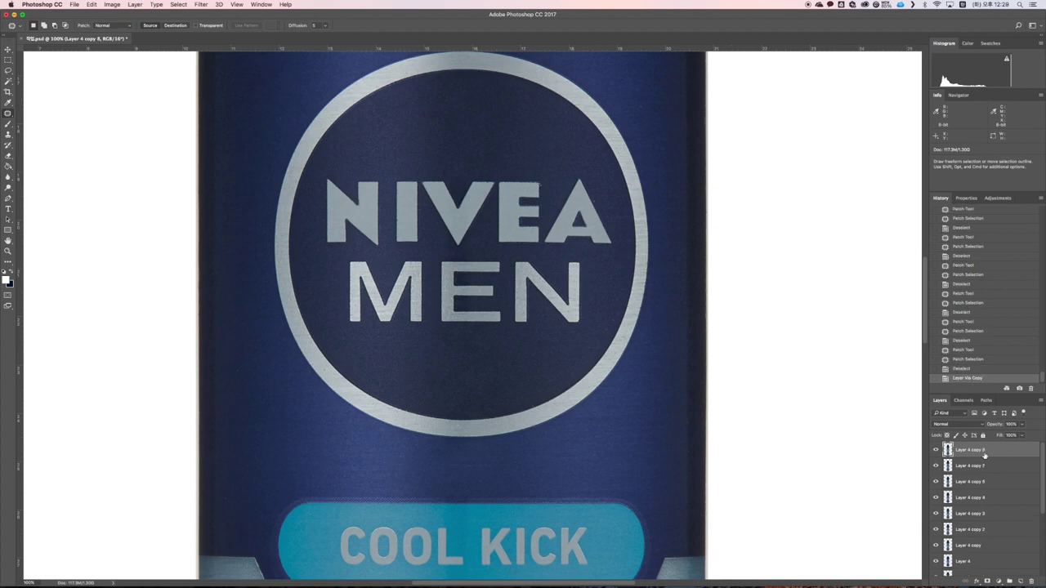
pyautogui.press('super+j')
# Step: Examine the dark streak across the COOL KICK band up close and in relation to the rest of the can
pyautogui.click(7, 251)
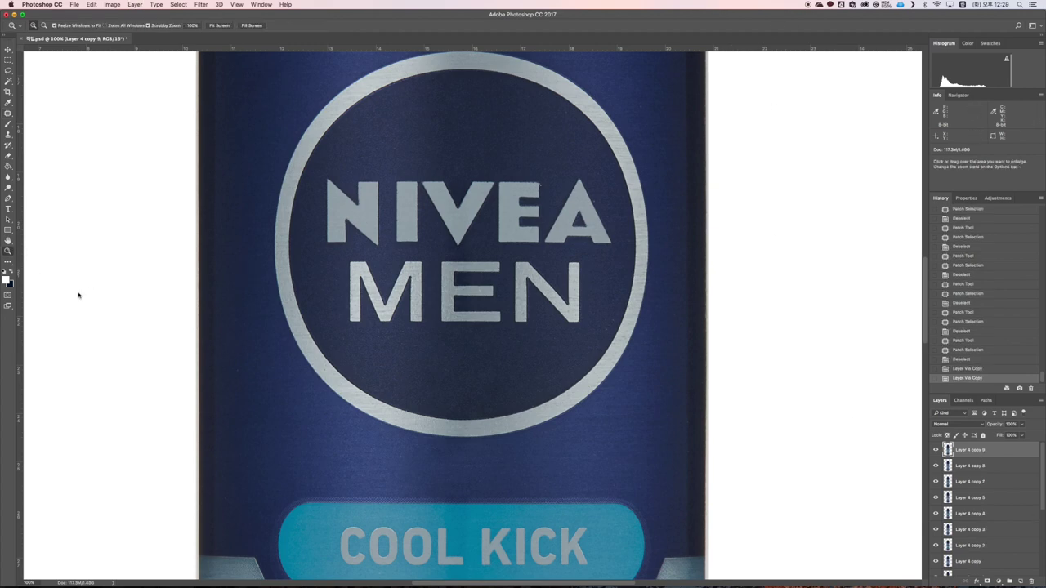
pyautogui.click(472, 513)
pyautogui.scroll(-1, 465, 455)
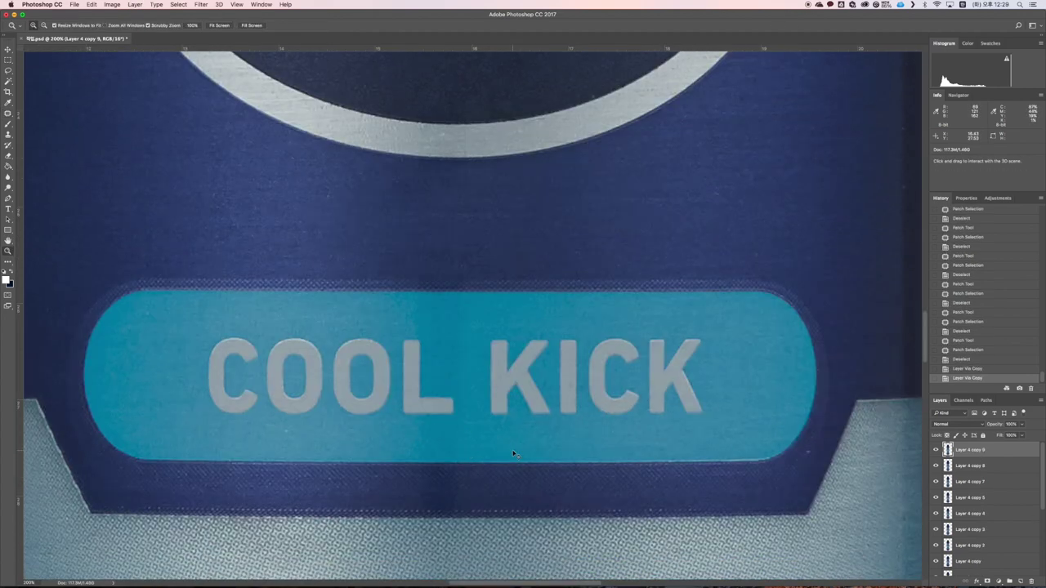
pyautogui.press('super+minus')
pyautogui.press('super+minus')
pyautogui.press('super+minus')
pyautogui.press('super+minus')
pyautogui.press('super+plus')
pyautogui.press('super+plus')
pyautogui.press('super+plus')
pyautogui.press('super+plus')
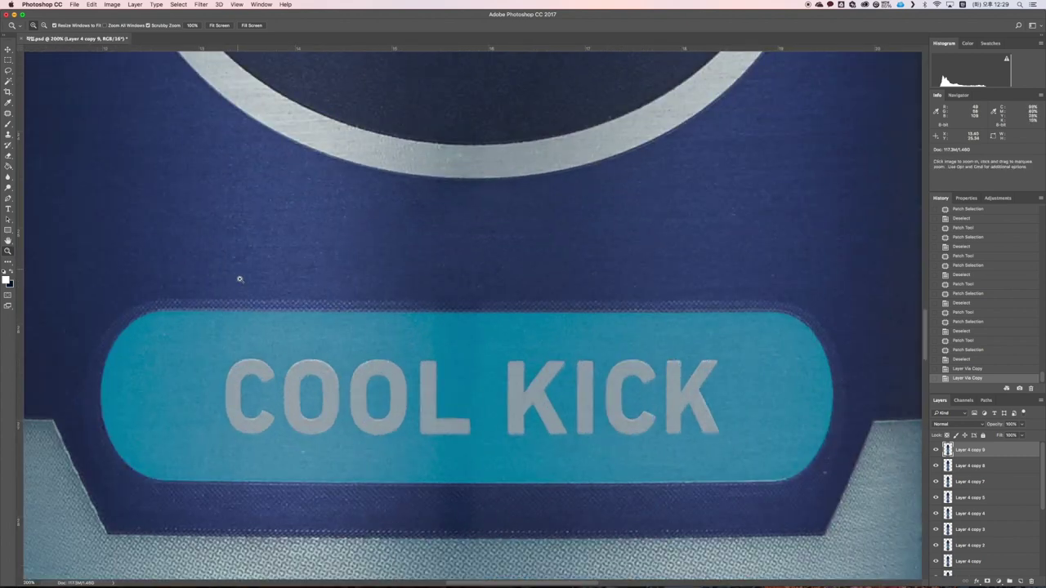
# Step: Clone clean teal over the streak's edge above the L of COOL with the Clone Stamp
pyautogui.click(8, 135)
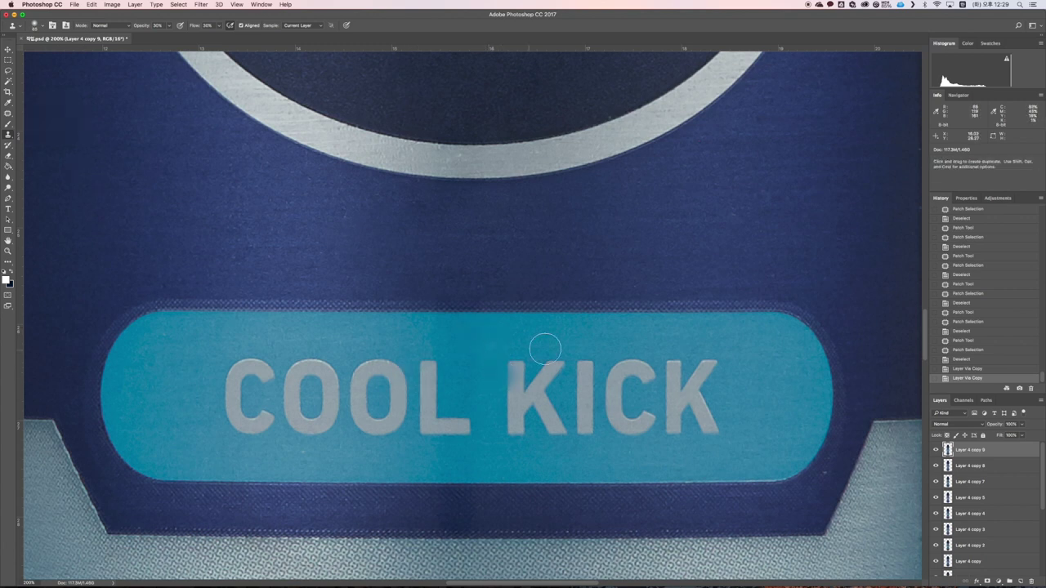
pyautogui.click(475, 329)
pyautogui.click(451, 328)
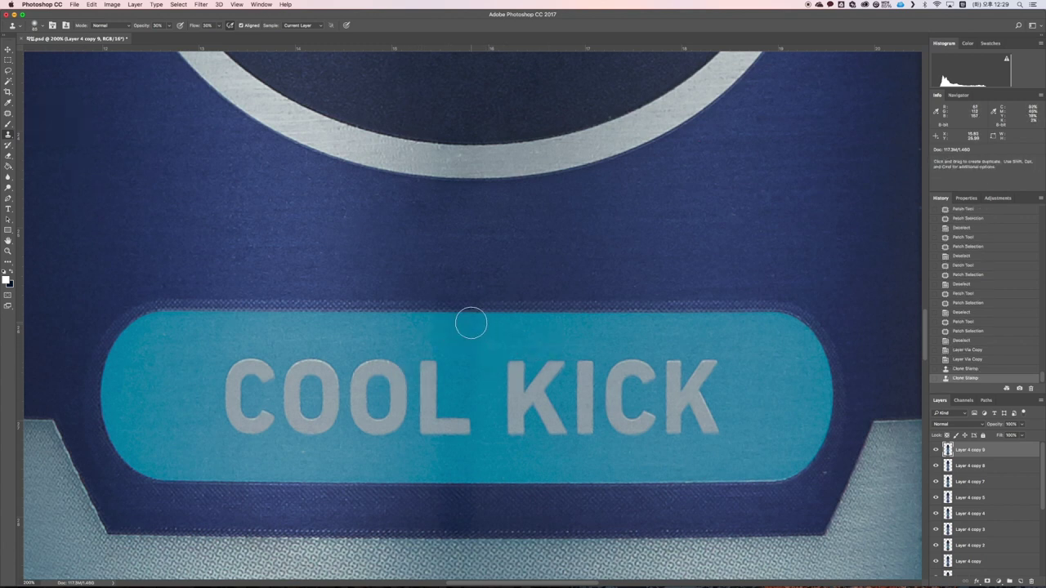
pyautogui.click(471, 323)
pyautogui.click(456, 326)
pyautogui.keyDown('alt'); pyautogui.click(482, 344); pyautogui.keyUp('alt')
pyautogui.click(460, 352)
pyautogui.click(455, 349)
# Step: Resample teal beside the K and clone it over the streak between COOL and KICK
pyautogui.keyDown('alt'); pyautogui.click(499, 351); pyautogui.keyUp('alt')
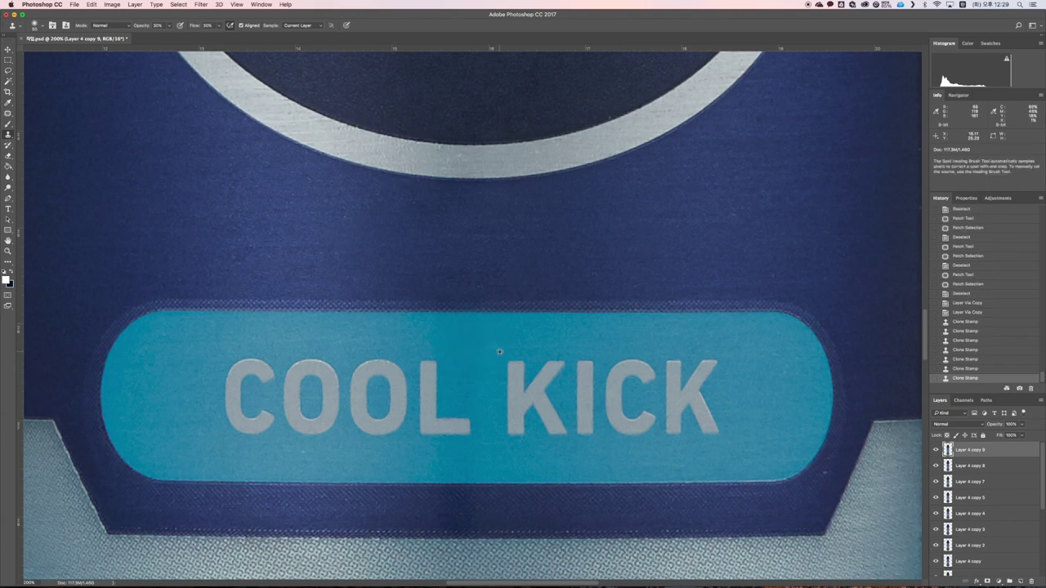
pyautogui.click(478, 329)
pyautogui.click(512, 408)
pyautogui.click(481, 327)
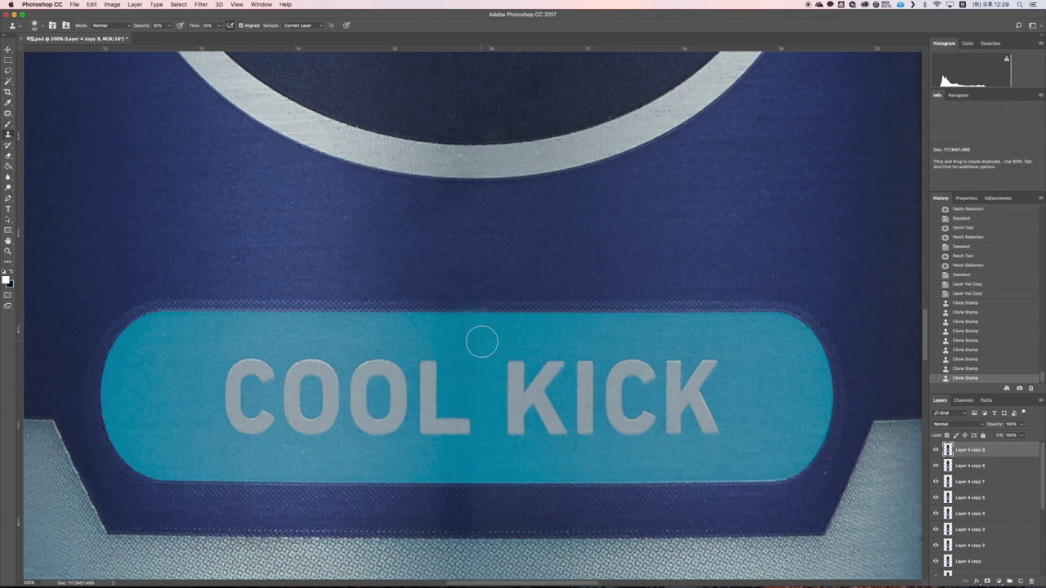
pyautogui.click(482, 342)
pyautogui.click(457, 329)
pyautogui.click(487, 347)
# Step: Clone teal from both sides over the streak above the gap between COOL and KICK with the Clone Stamp
pyautogui.scroll(-1, 491, 392)
pyautogui.press('super+minus')
pyautogui.press('super+minus')
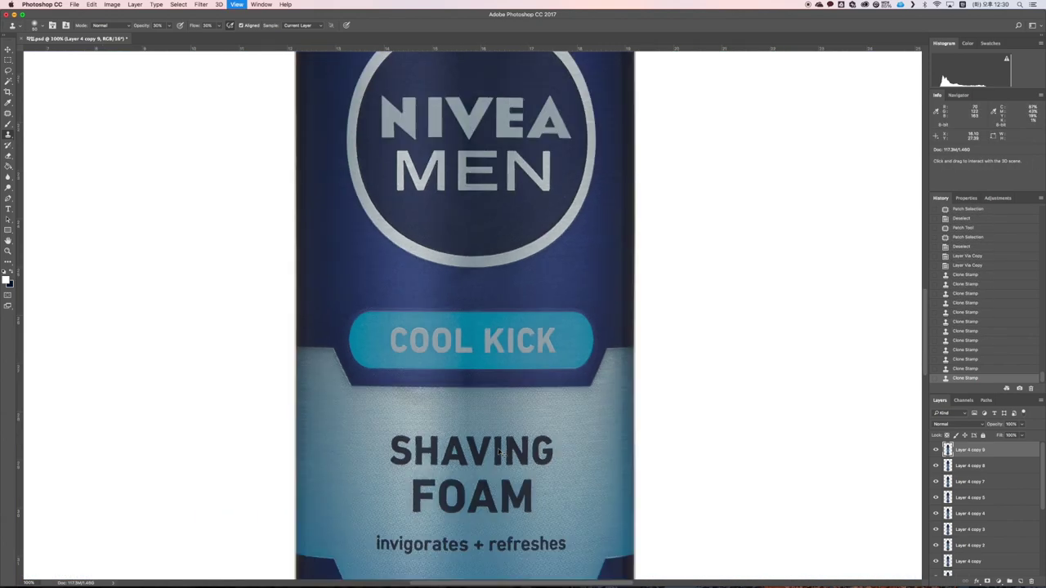
pyautogui.press('super+plus')
pyautogui.press('super+plus')
pyautogui.press('super+plus')
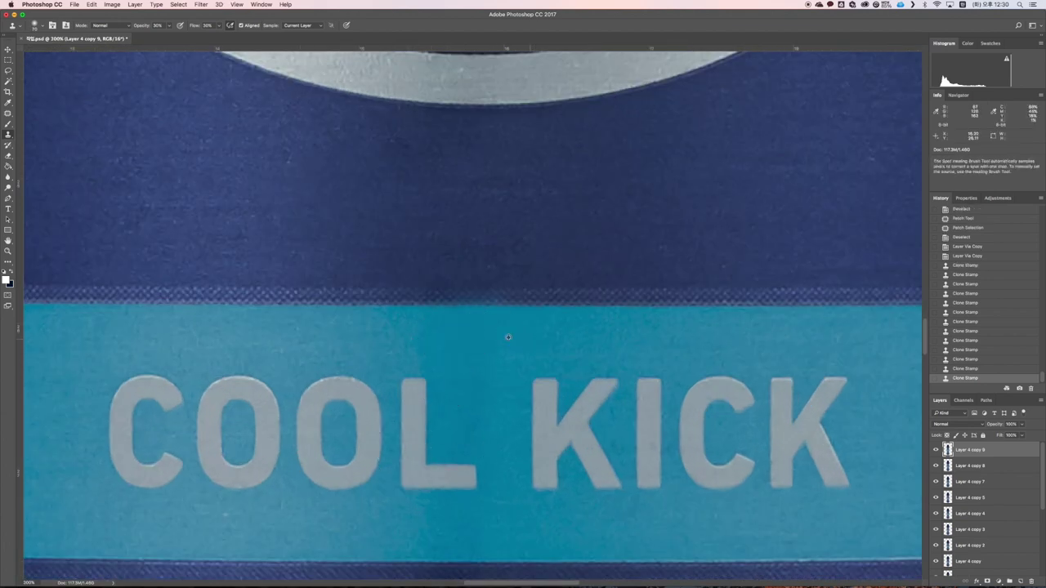
pyautogui.click(494, 336)
pyautogui.click(444, 333)
pyautogui.keyDown('alt'); pyautogui.click(529, 349); pyautogui.keyUp('alt')
pyautogui.click(491, 334)
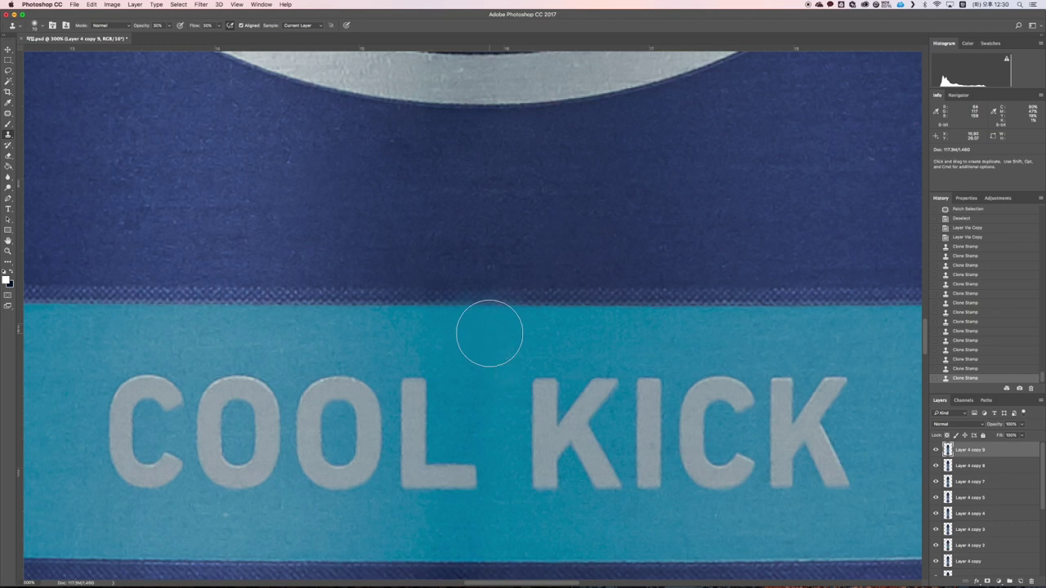
pyautogui.keyDown('alt'); pyautogui.click(421, 338); pyautogui.keyUp('alt')
pyautogui.click(463, 332)
# Step: Clone teal sampled on both sides over the streak in the lower part of the band, below the L and the word gap
pyautogui.scroll(-3, 488, 432)
pyautogui.keyDown('alt'); pyautogui.click(541, 460); pyautogui.keyUp('alt')
pyautogui.click(507, 469)
pyautogui.click(433, 458)
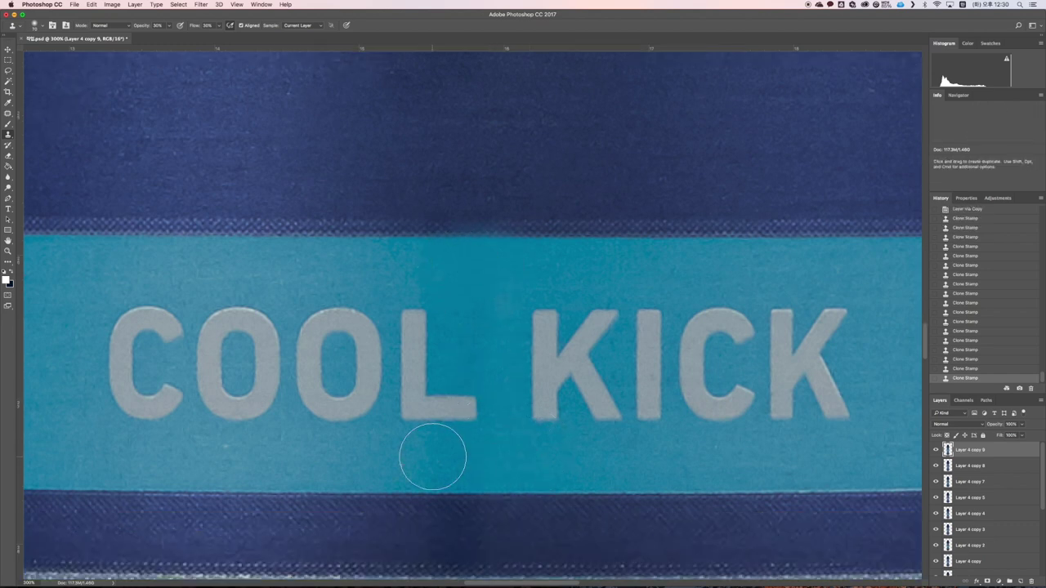
pyautogui.keyDown('alt'); pyautogui.click(512, 461); pyautogui.keyUp('alt')
pyautogui.click(481, 462)
pyautogui.keyDown('alt'); pyautogui.click(398, 461); pyautogui.keyUp('alt')
pyautogui.click(454, 461)
pyautogui.keyDown('alt'); pyautogui.click(500, 461); pyautogui.keyUp('alt')
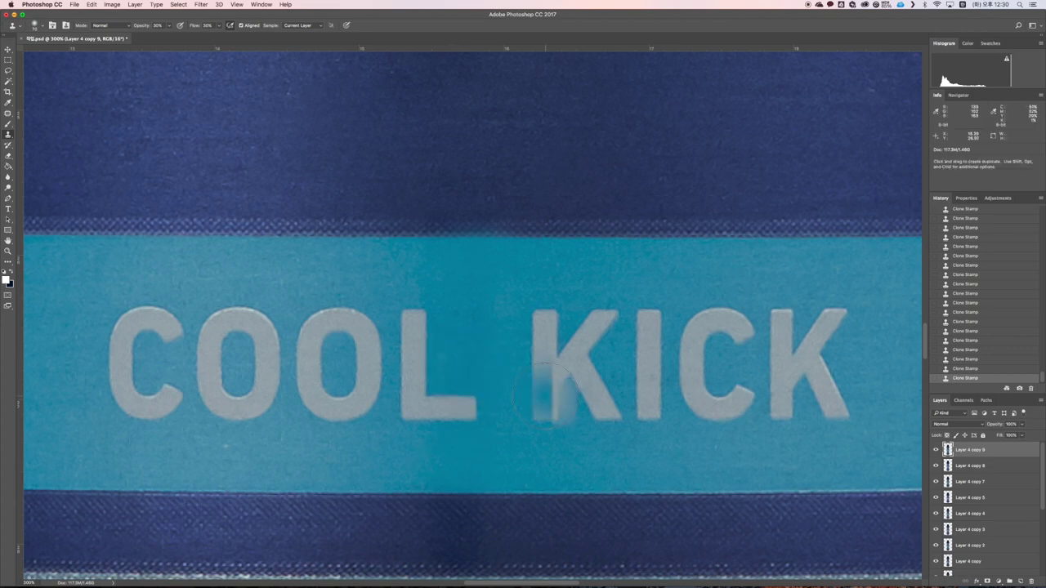
# Step: Undo the last clone stroke and clone teal over the streak between the L of COOL and the K
pyautogui.press('j')
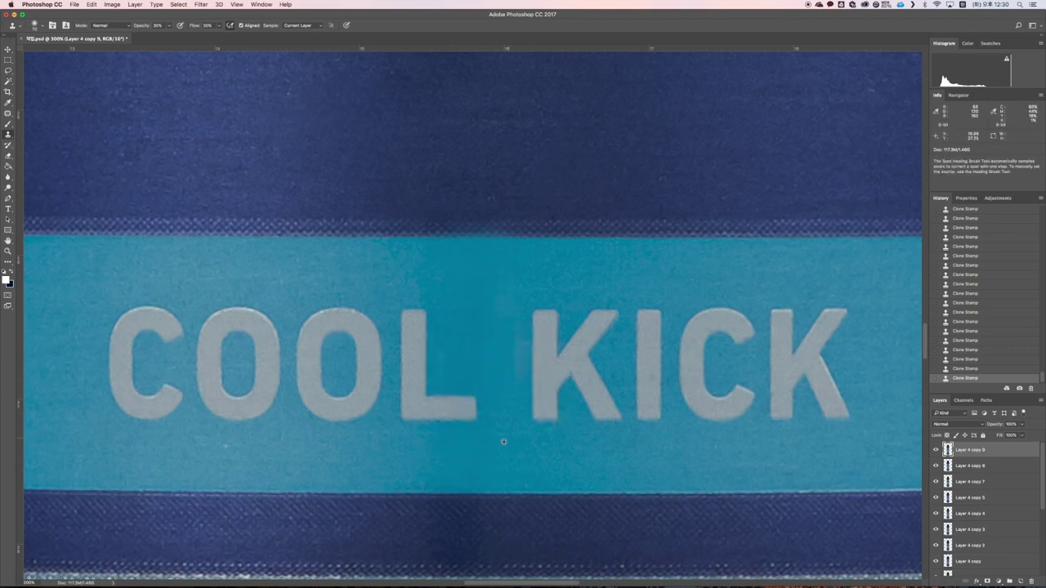
pyautogui.press('s')
pyautogui.press('super+minus')
pyautogui.press('super+minus')
pyautogui.press('super+minus')
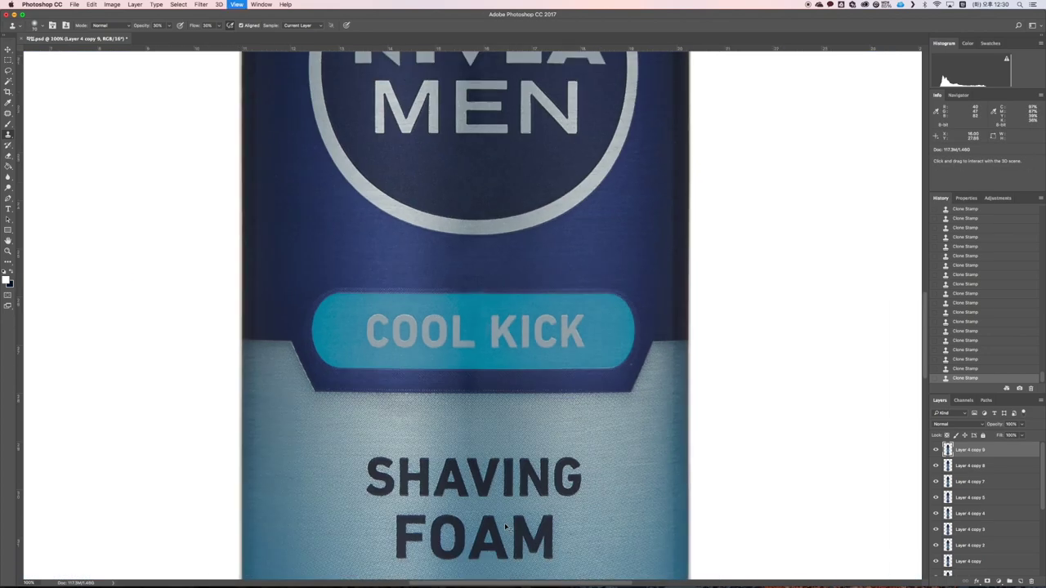
pyautogui.press('super+plus')
pyautogui.press('super+plus')
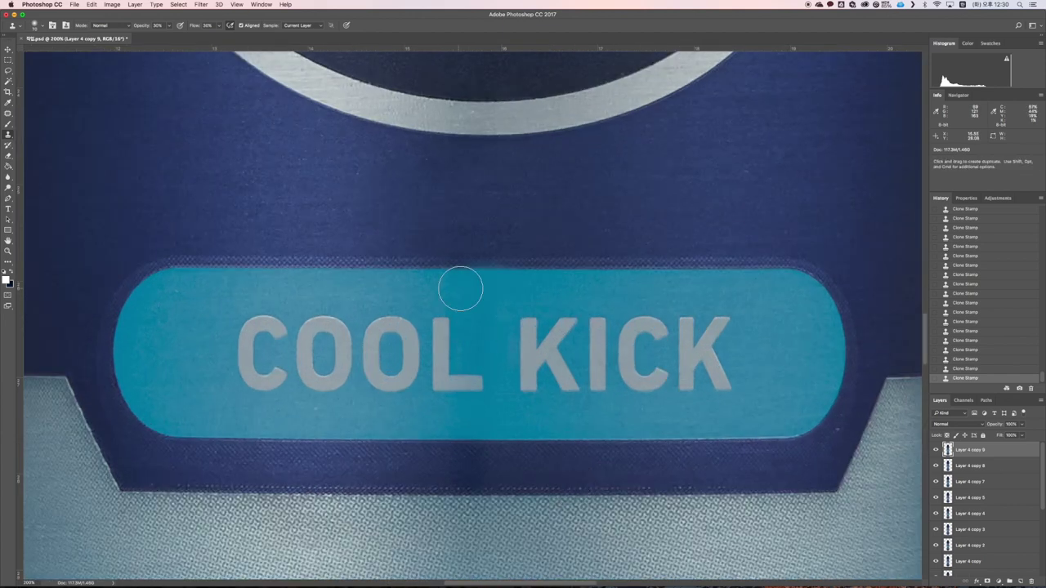
pyautogui.press('super+z')
pyautogui.moveTo(488, 350); pyautogui.dragTo(482, 360)
pyautogui.press('[')
# Step: Patch the streak in the teal above the L of COOL with the Patch Tool, redoing the first attempt
pyautogui.press('super+0')
pyautogui.press('super+equal')
pyautogui.press('super+equal')
pyautogui.press('super+equal')
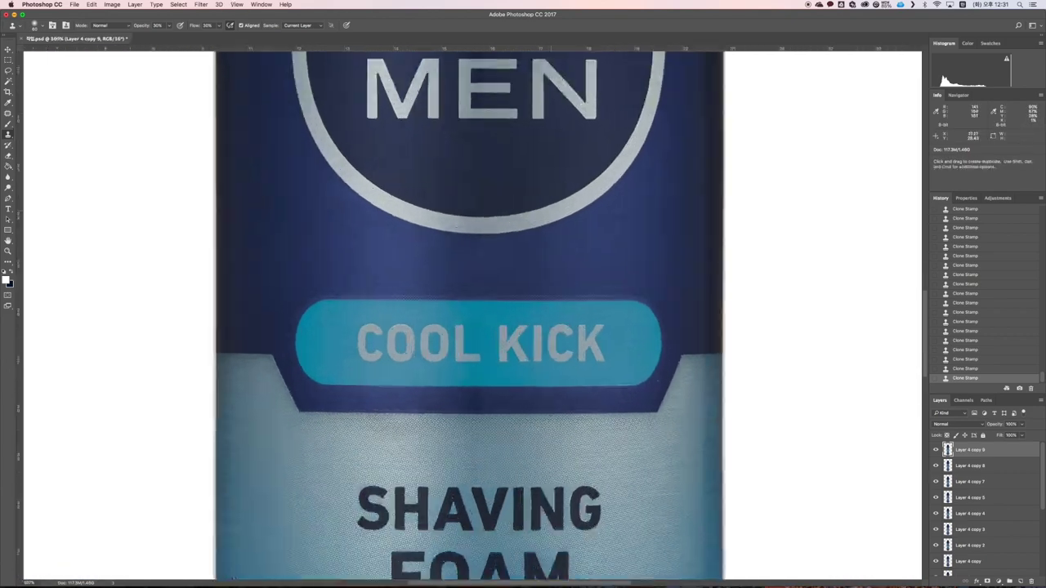
pyautogui.press('super+equal')
pyautogui.press('j')
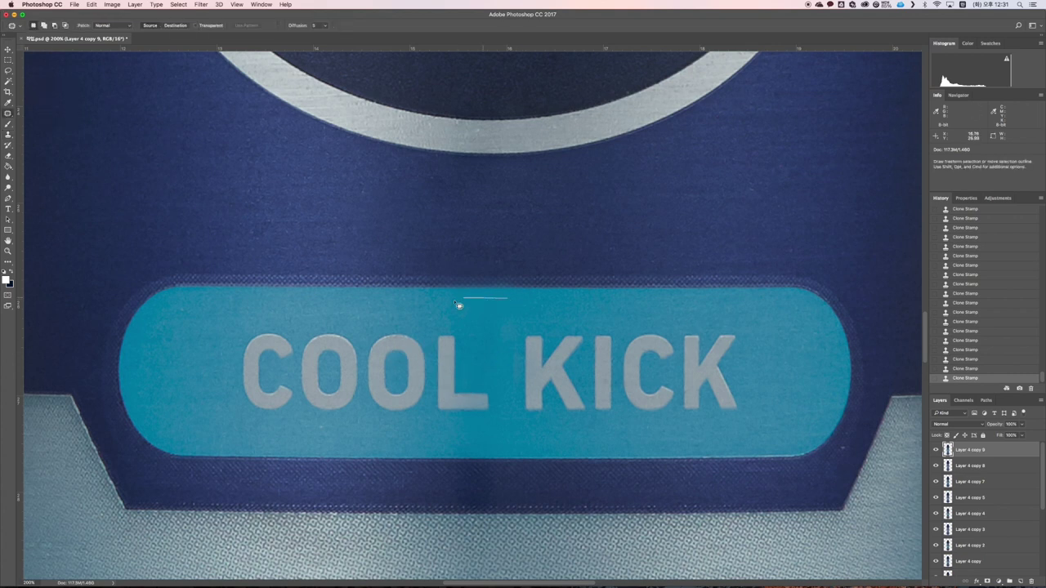
pyautogui.moveTo(455, 303)
pyautogui.mouseDown()
pyautogui.moveTo(505, 338)
pyautogui.moveTo(566, 309)
pyautogui.moveTo(465, 315)
pyautogui.moveTo(501, 307)
pyautogui.mouseUp()
pyautogui.press('super+d')
pyautogui.press('super+z')
pyautogui.click(987, 368)
pyautogui.press('super+d')
pyautogui.press('super+d')
pyautogui.moveTo(495, 313)
pyautogui.mouseDown()
pyautogui.moveTo(462, 324)
pyautogui.moveTo(485, 304)
pyautogui.mouseUp()
pyautogui.press('super+d')
# Step: Patch several small areas of the streak from the band's upper teal down into the gap between L and K
pyautogui.moveTo(478, 309)
pyautogui.mouseDown()
pyautogui.moveTo(470, 348)
pyautogui.moveTo(483, 319)
pyautogui.mouseUp()
pyautogui.moveTo(483, 338); pyautogui.dragTo(511, 340)
pyautogui.press('super+d')
pyautogui.moveTo(495, 298)
pyautogui.mouseDown()
pyautogui.moveTo(477, 295)
pyautogui.moveTo(495, 301)
pyautogui.moveTo(500, 343)
pyautogui.mouseUp()
pyautogui.press('super+d')
pyautogui.moveTo(487, 382); pyautogui.dragTo(490, 355)
pyautogui.moveTo(478, 364)
pyautogui.mouseDown()
pyautogui.moveTo(504, 327)
pyautogui.moveTo(483, 299)
pyautogui.mouseUp()
pyautogui.press('super+d')
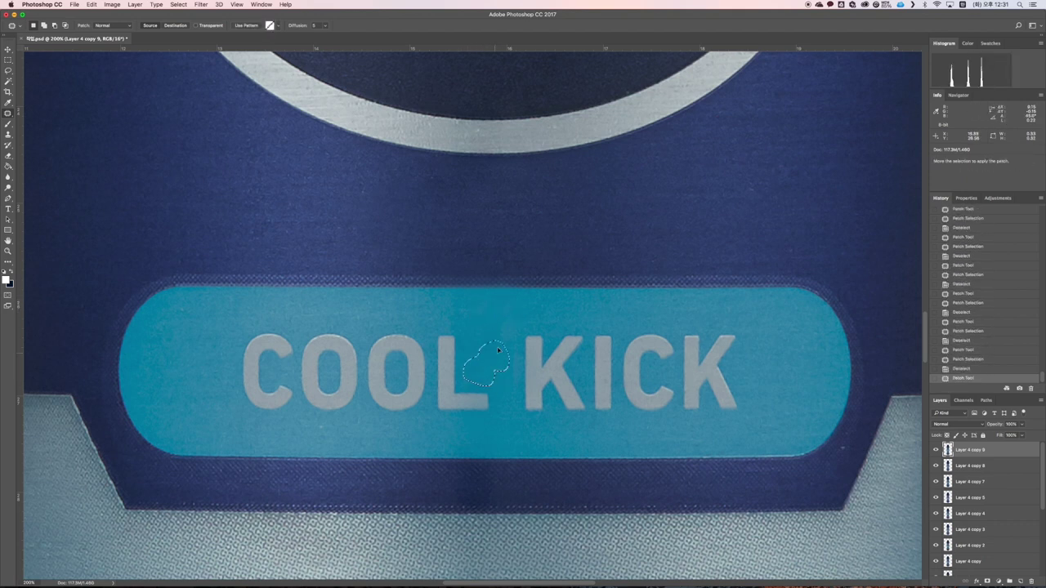
# Step: Patch the teal below the gap between COOL and KICK and the streak's edge above the L
pyautogui.moveTo(527, 430); pyautogui.dragTo(507, 423)
pyautogui.moveTo(505, 433)
pyautogui.mouseDown()
pyautogui.moveTo(542, 434)
pyautogui.moveTo(460, 428)
pyautogui.moveTo(511, 417)
pyautogui.mouseUp()
pyautogui.press('super+d')
pyautogui.press('super+d')
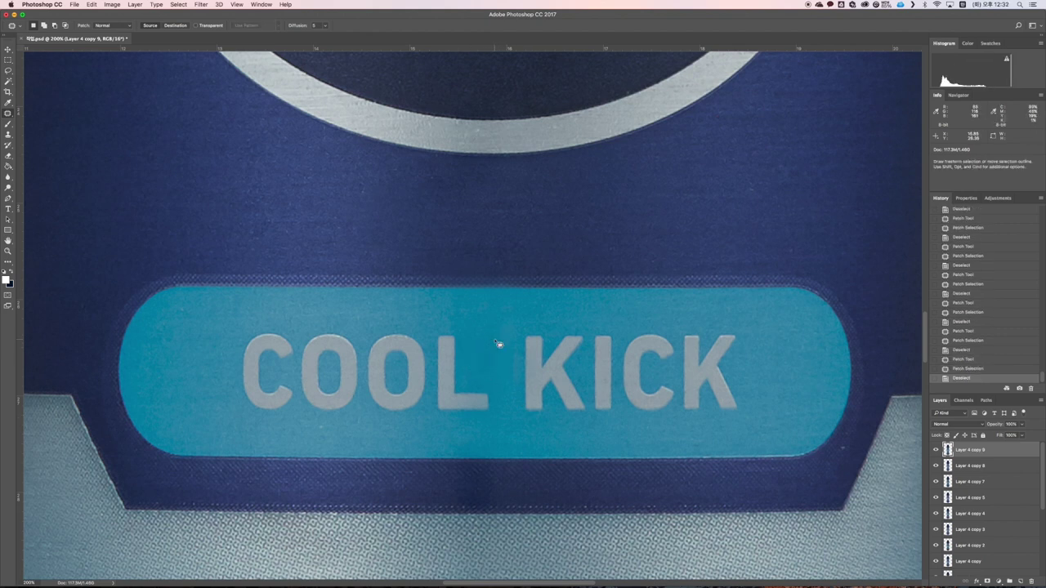
pyautogui.moveTo(437, 307); pyautogui.dragTo(475, 318)
pyautogui.moveTo(461, 313); pyautogui.dragTo(423, 306)
pyautogui.press('super+d')
# Step: Patch the remaining uneven spots in and just above the gap between the L and the K
pyautogui.moveTo(490, 347); pyautogui.dragTo(495, 335)
pyautogui.moveTo(489, 350)
pyautogui.mouseDown()
pyautogui.moveTo(511, 327)
pyautogui.moveTo(483, 383)
pyautogui.moveTo(495, 350)
pyautogui.mouseUp()
pyautogui.press('super+d')
pyautogui.moveTo(493, 359)
pyautogui.mouseDown()
pyautogui.moveTo(499, 326)
pyautogui.moveTo(481, 334)
pyautogui.moveTo(514, 336)
pyautogui.moveTo(497, 322)
pyautogui.mouseUp()
pyautogui.hotkey('ctrl', 'd')
pyautogui.moveTo(500, 332); pyautogui.dragTo(523, 313)
pyautogui.press('super+d')
# Step: Compare the band with and without Layer 4 copy 9, and add a black mask to that layer
pyautogui.click(935, 450)
pyautogui.click(936, 450)
pyautogui.click(936, 450)
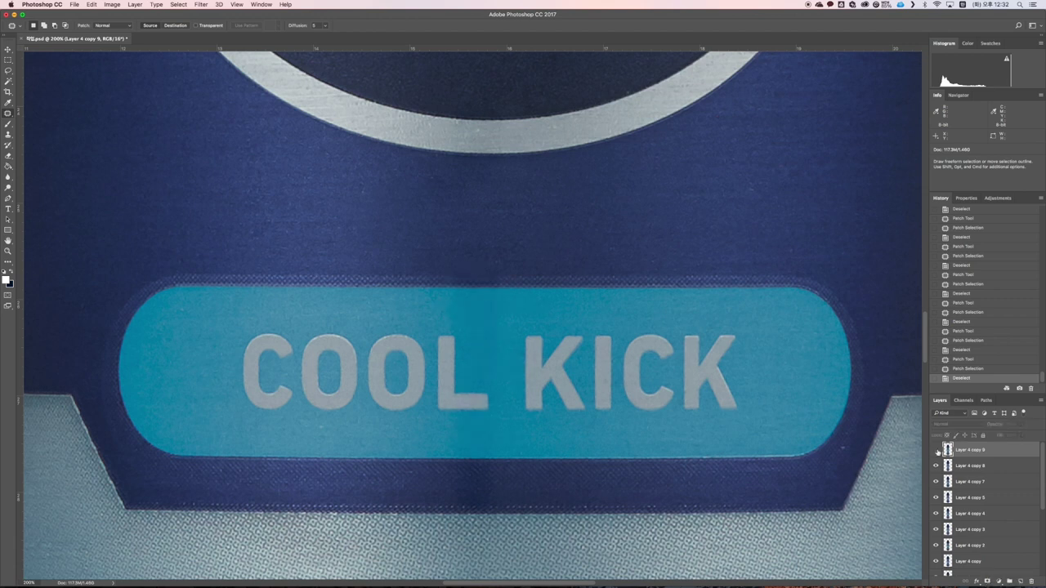
pyautogui.click(935, 450)
pyautogui.keyDown('alt'); pyautogui.click(988, 582); pyautogui.keyUp('alt')
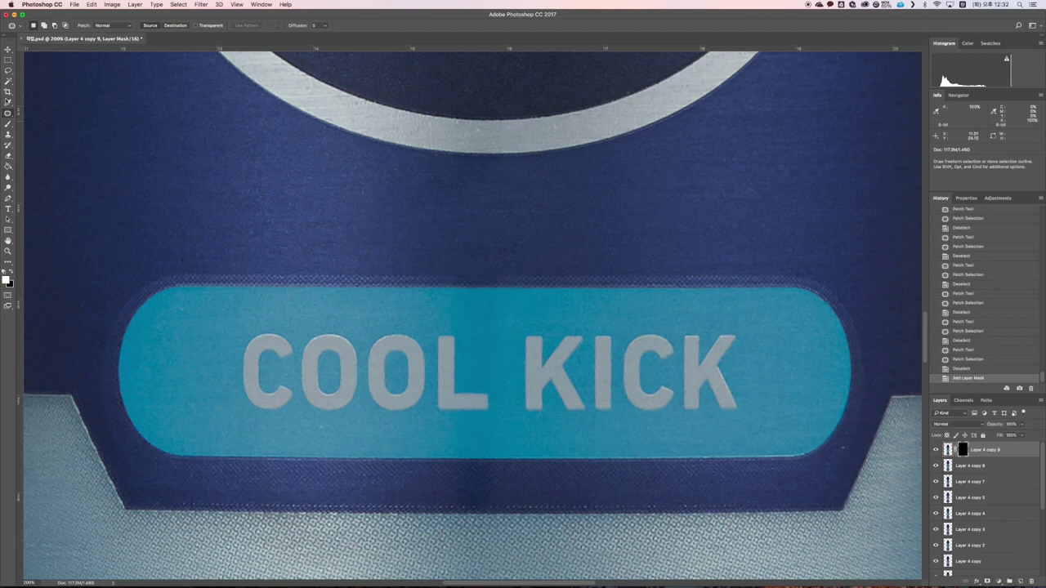
# Step: Paint white on the mask along the band's upper edge above the word gap with a small brush
pyautogui.press('b')
pyautogui.press('[')
pyautogui.press('[')
pyautogui.press('[')
pyautogui.press('[')
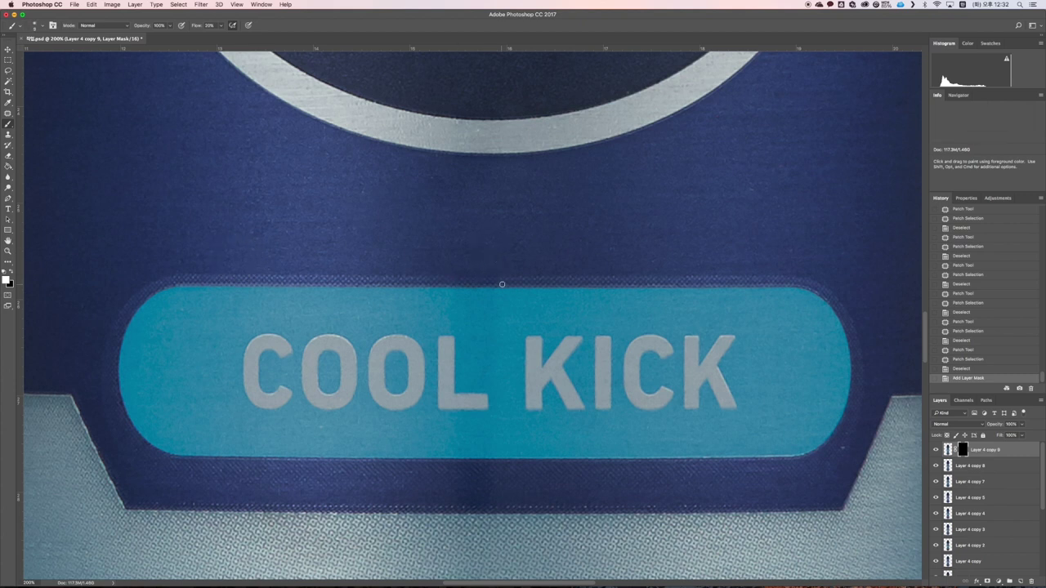
pyautogui.click(490, 283)
# Step: Paint white on the mask with a larger brush over the teal above the L and in the gap between L and K
pyautogui.press(']')
pyautogui.press(']')
pyautogui.press(']')
pyautogui.press(']')
pyautogui.press(']')
pyautogui.press(']')
pyautogui.press(']')
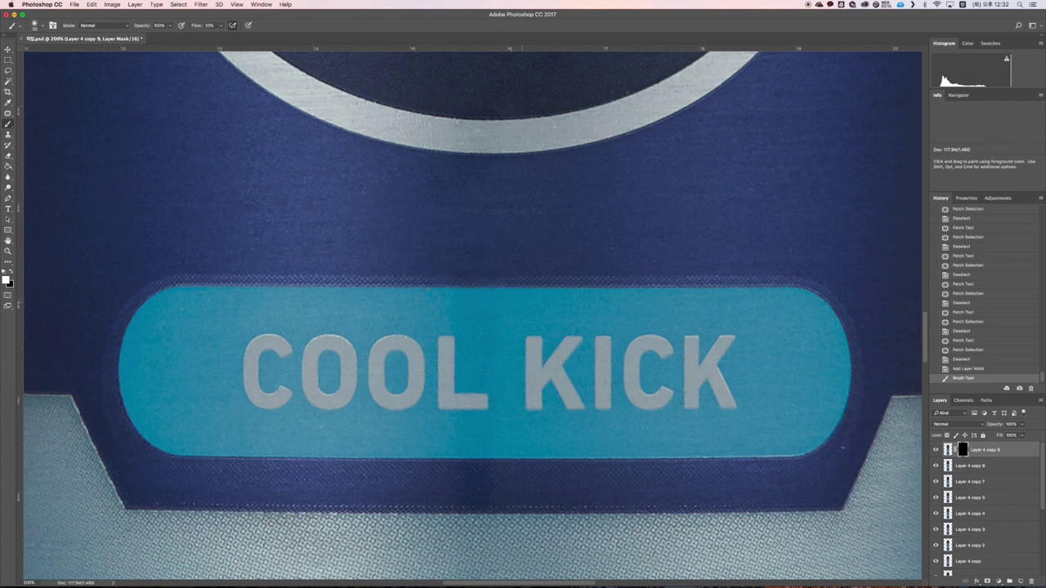
pyautogui.click(480, 307)
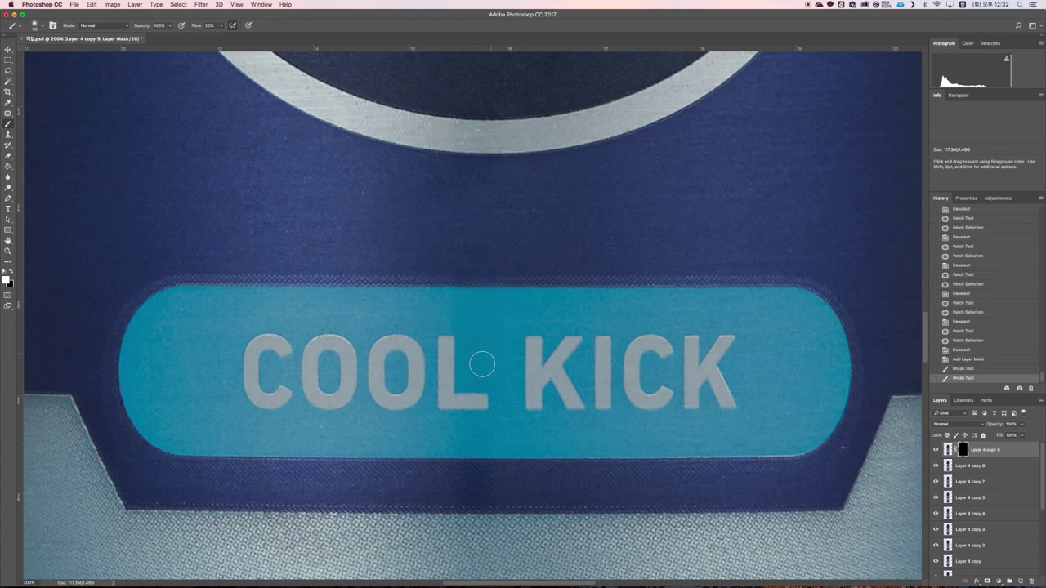
pyautogui.moveTo(482, 364); pyautogui.dragTo(468, 375)
pyautogui.moveTo(463, 306); pyautogui.dragTo(498, 325)
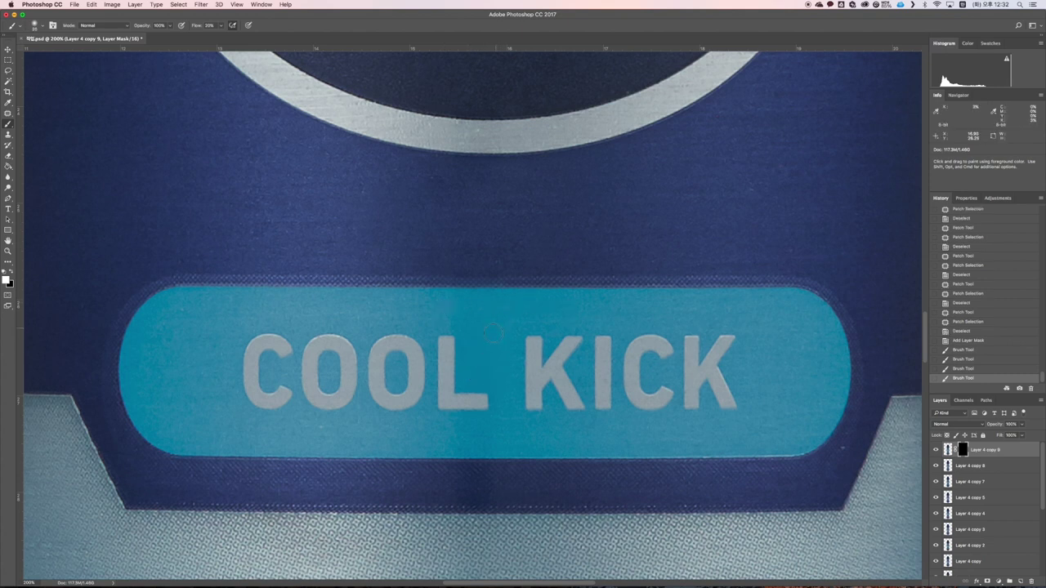
# Step: Reveal the retouched teal below the L and around the word gap on the mask, and compare the layer on and off
pyautogui.moveTo(498, 371)
pyautogui.mouseDown()
pyautogui.moveTo(504, 401)
pyautogui.moveTo(413, 434)
pyautogui.mouseUp()
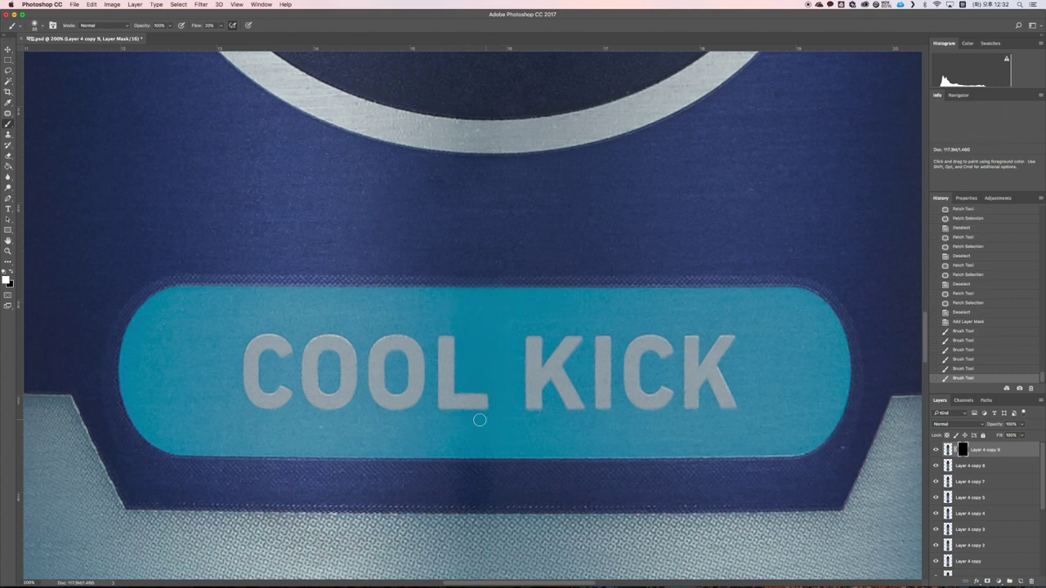
pyautogui.moveTo(481, 448)
pyautogui.mouseDown()
pyautogui.moveTo(477, 430)
pyautogui.moveTo(505, 421)
pyautogui.mouseUp()
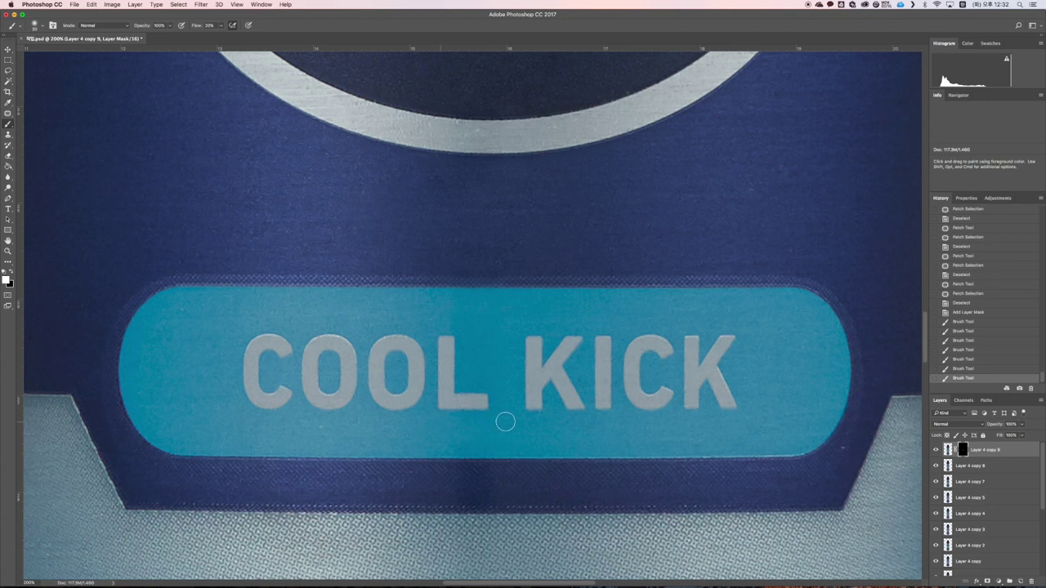
pyautogui.click(474, 376)
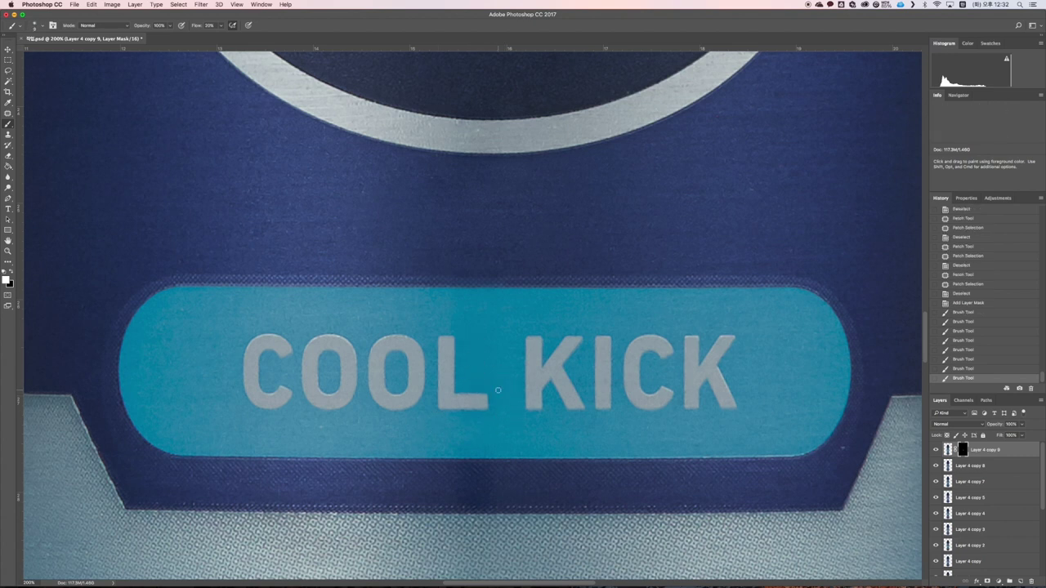
pyautogui.click(432, 417)
pyautogui.press(']')
pyautogui.press(']')
pyautogui.press(']')
pyautogui.press(']')
pyautogui.press(']')
pyautogui.click(437, 434)
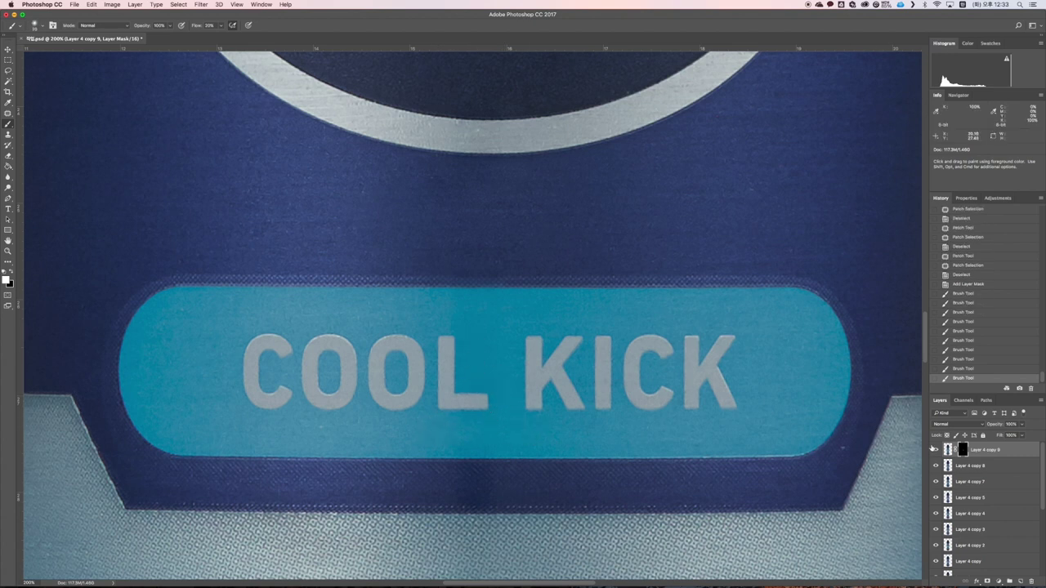
pyautogui.click(936, 449)
pyautogui.click(936, 449)
# Step: Reveal the retouched teal just under the band's upper edge between L and K with a small mask brush
pyautogui.press('super+minus')
pyautogui.press('super+minus')
pyautogui.press('super+minus')
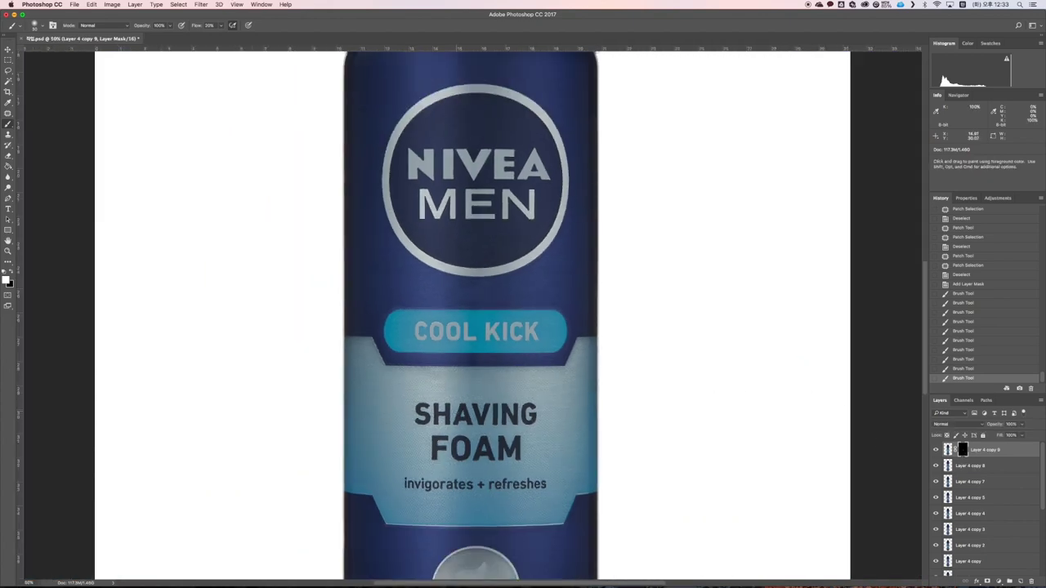
pyautogui.press('super+plus')
pyautogui.press('super+plus')
pyautogui.press('super+plus')
pyautogui.press('super+plus')
pyautogui.press('[')
pyautogui.press('[')
pyautogui.press('[')
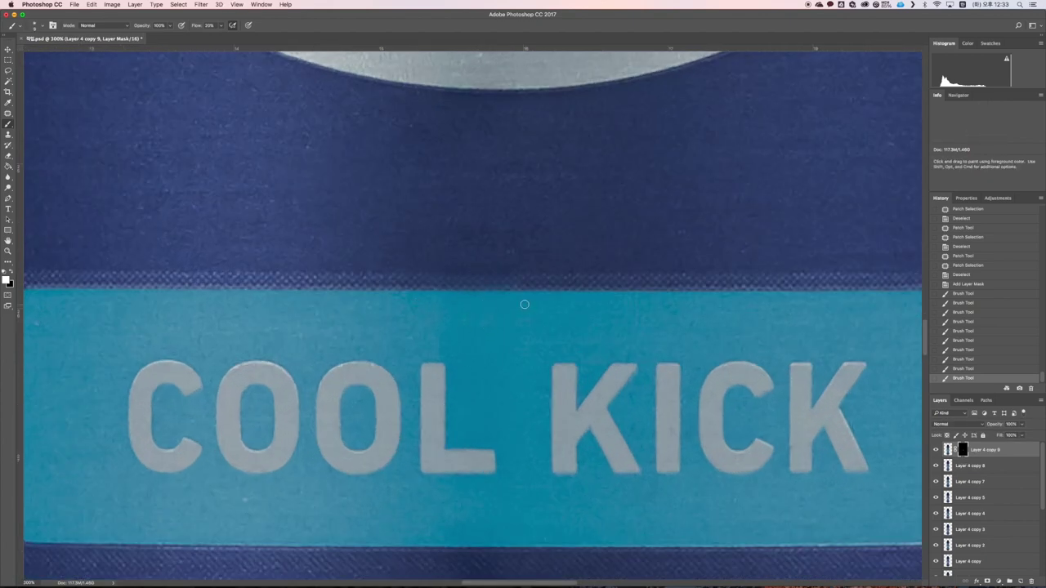
pyautogui.moveTo(452, 301); pyautogui.dragTo(498, 301)
# Step: Paint white on the mask across the teal above the L, using a larger and then a smaller brush
pyautogui.press(']')
pyautogui.press(']')
pyautogui.press(']')
pyautogui.moveTo(399, 308); pyautogui.dragTo(510, 312)
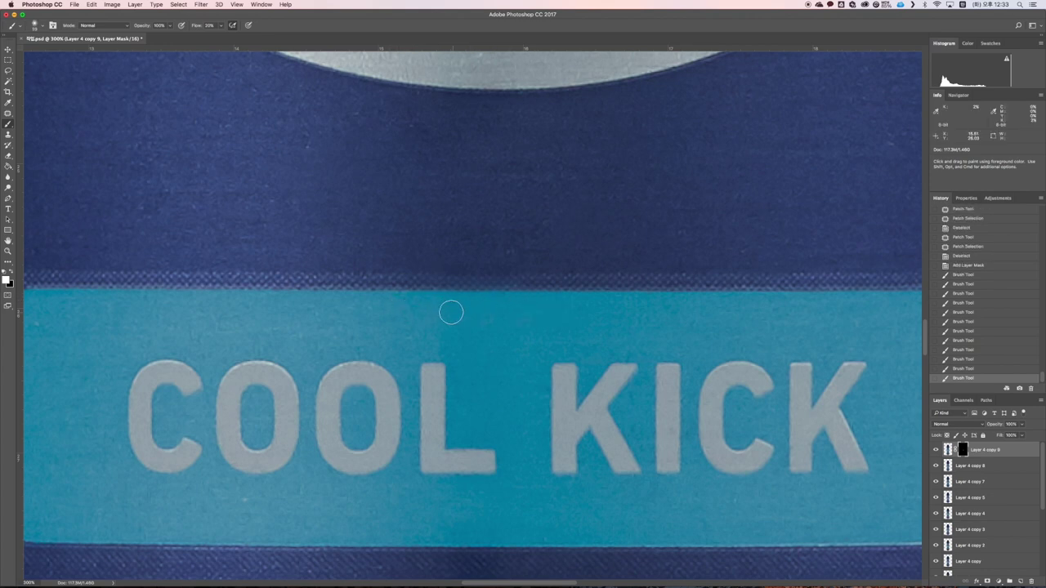
pyautogui.press('[')
pyautogui.press('[')
pyautogui.press('[')
pyautogui.moveTo(406, 286)
pyautogui.mouseDown()
pyautogui.moveTo(522, 279)
pyautogui.moveTo(435, 278)
pyautogui.moveTo(414, 298)
pyautogui.moveTo(414, 314)
pyautogui.moveTo(527, 320)
pyautogui.moveTo(490, 327)
pyautogui.mouseUp()
# Step: Reveal the retouched teal on the mask below the gap between COOL and KICK with an enlarged brush
pyautogui.press(']')
pyautogui.press(']')
pyautogui.press(']')
pyautogui.press(']')
pyautogui.scroll(-1, 510, 409)
pyautogui.moveTo(530, 495)
pyautogui.mouseDown()
pyautogui.moveTo(460, 493)
pyautogui.moveTo(525, 474)
pyautogui.mouseUp()
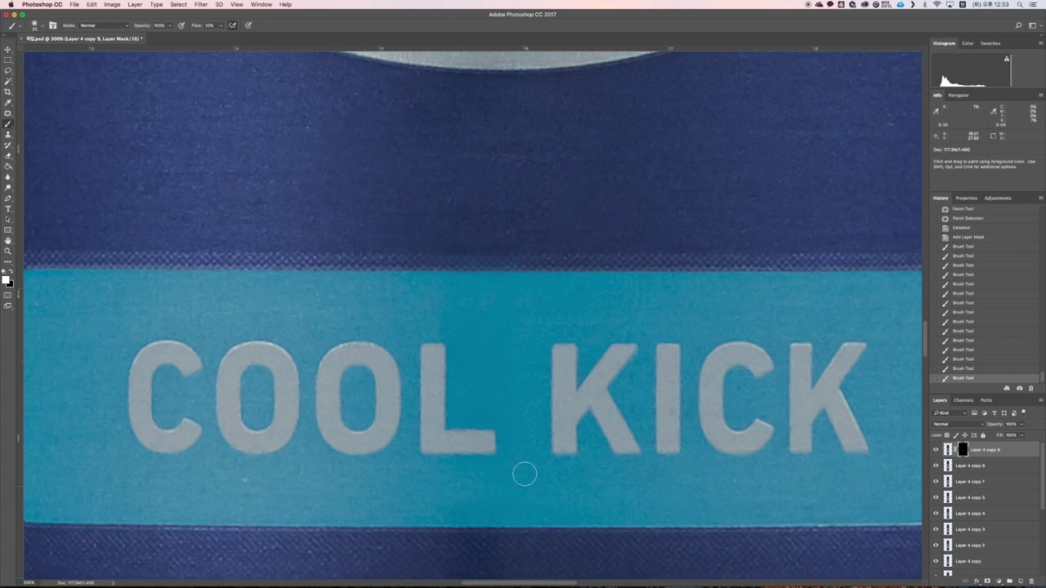
# Step: Merge the masked Layer 4 copy 9 into the layer below and duplicate the result
pyautogui.press('super+e')
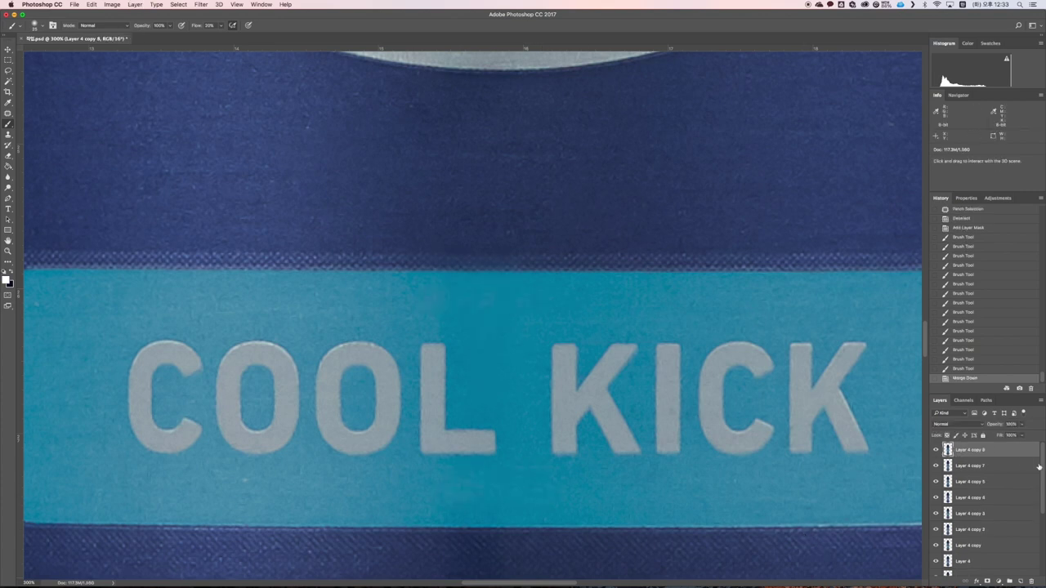
pyautogui.hotkey('ctrl', 'j')
# Step: Copy a rectangular strip of the band's upper edge, paste it as a new layer, and place it over the blurred edge above the L
pyautogui.press('m')
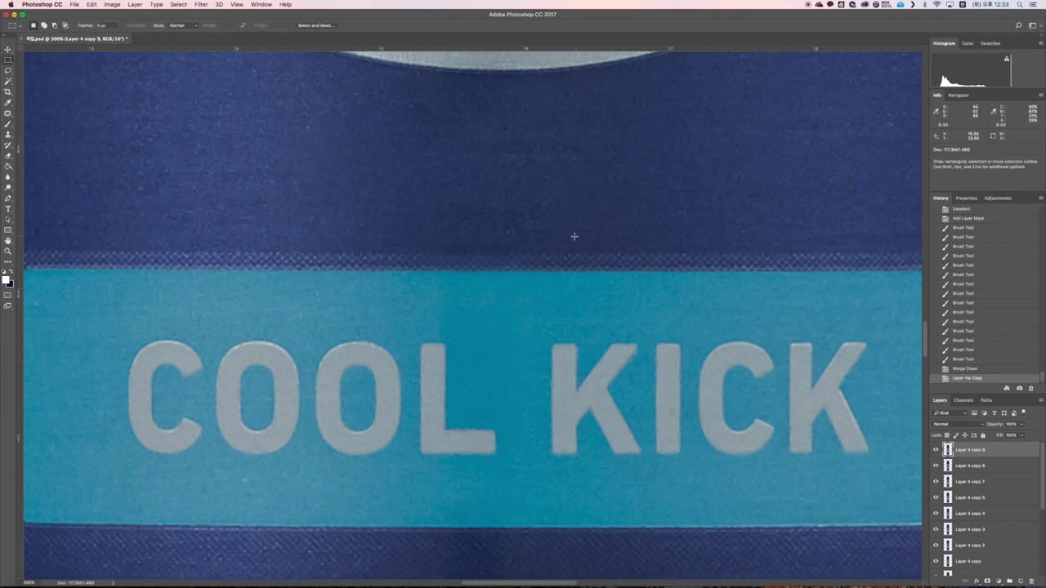
pyautogui.moveTo(552, 228)
pyautogui.mouseDown()
pyautogui.moveTo(755, 299)
pyautogui.moveTo(561, 264)
pyautogui.moveTo(537, 270)
pyautogui.mouseUp()
pyautogui.press('super+c')
pyautogui.press('super+v')
pyautogui.press('super+t')
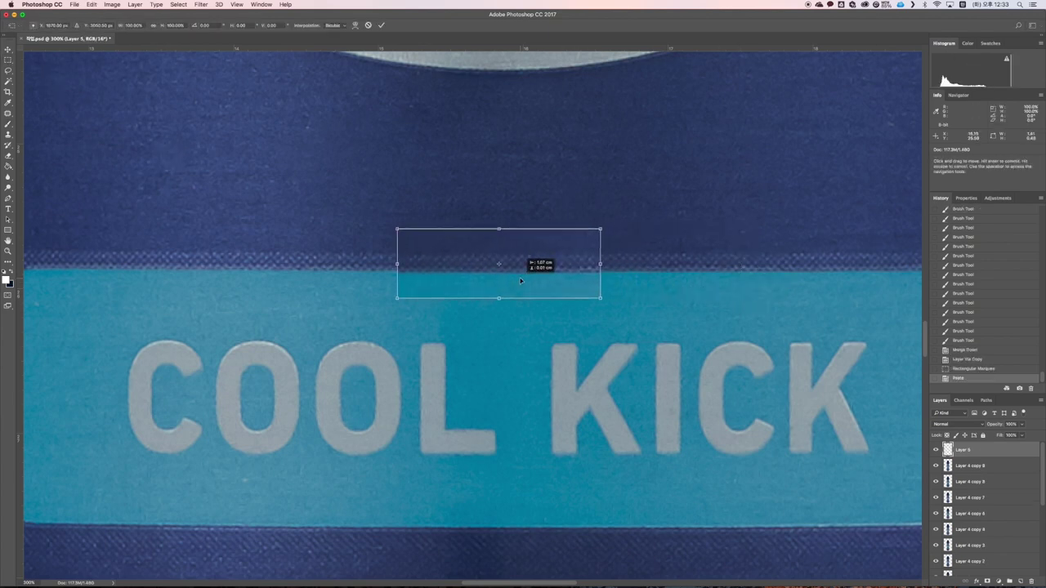
pyautogui.press('Return')
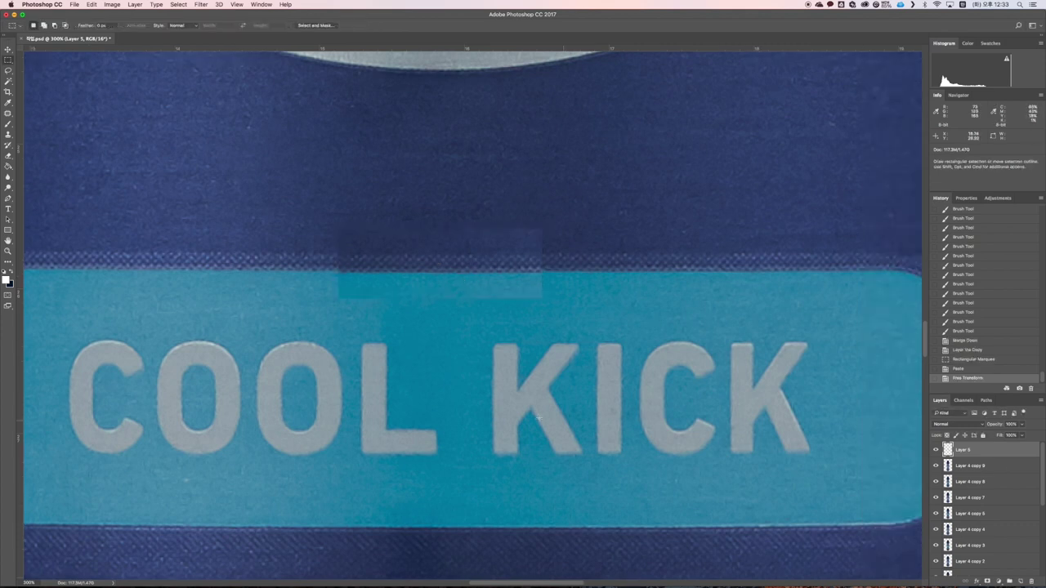
# Step: Nudge the pasted edge strip slightly upward with Free Transform so it lines up with the band's edge
pyautogui.scroll(2, 567, 397)
pyautogui.hscroll(1, 567, 397)
pyautogui.press('super+t')
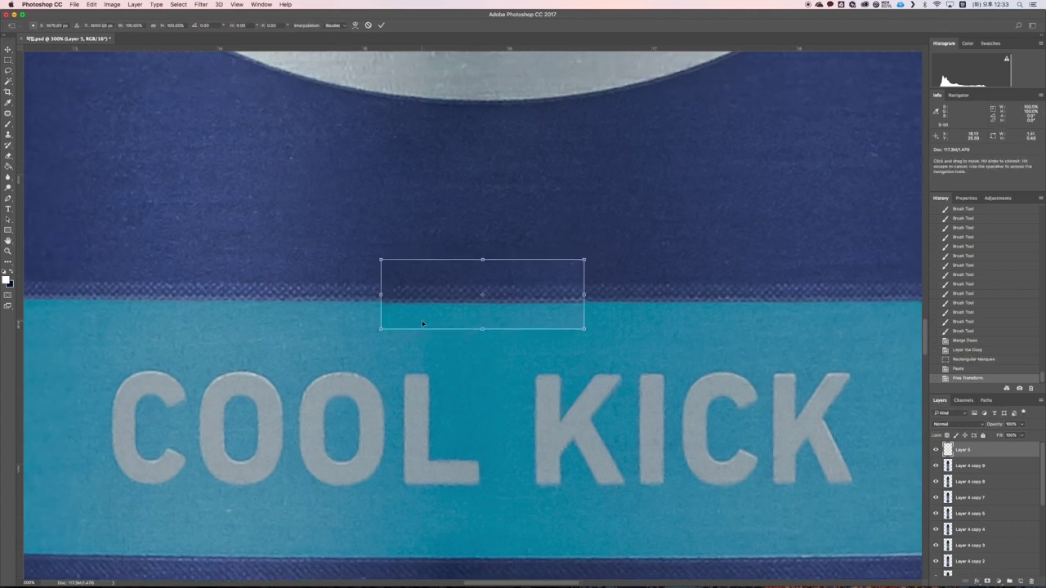
pyautogui.press('Up')
pyautogui.press('Return')
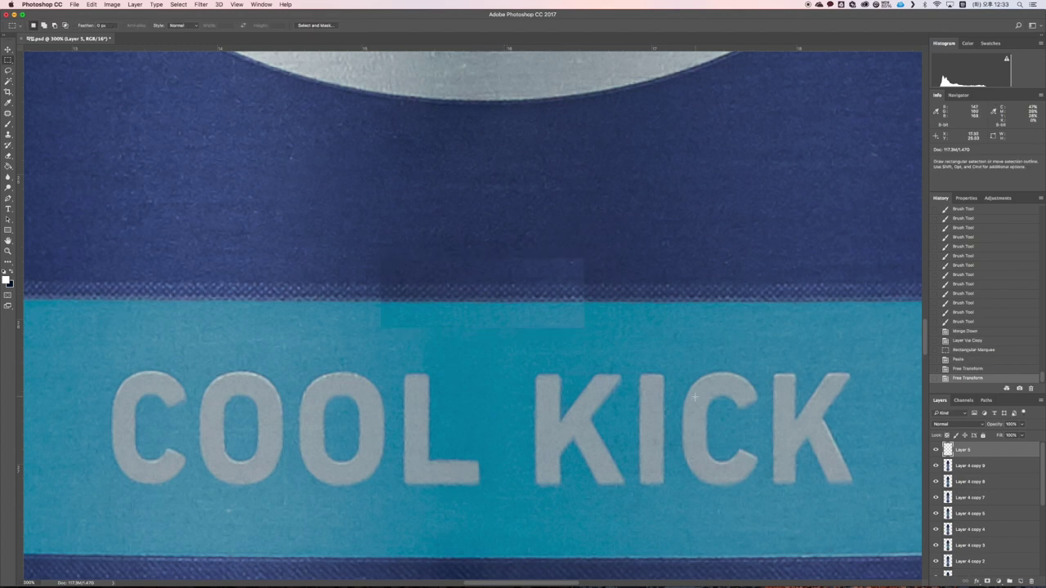
# Step: Add a black mask to Layer 5 and paint white along the band's textured upper edge above the L
pyautogui.keyDown('alt'); pyautogui.click(987, 582); pyautogui.keyUp('alt')
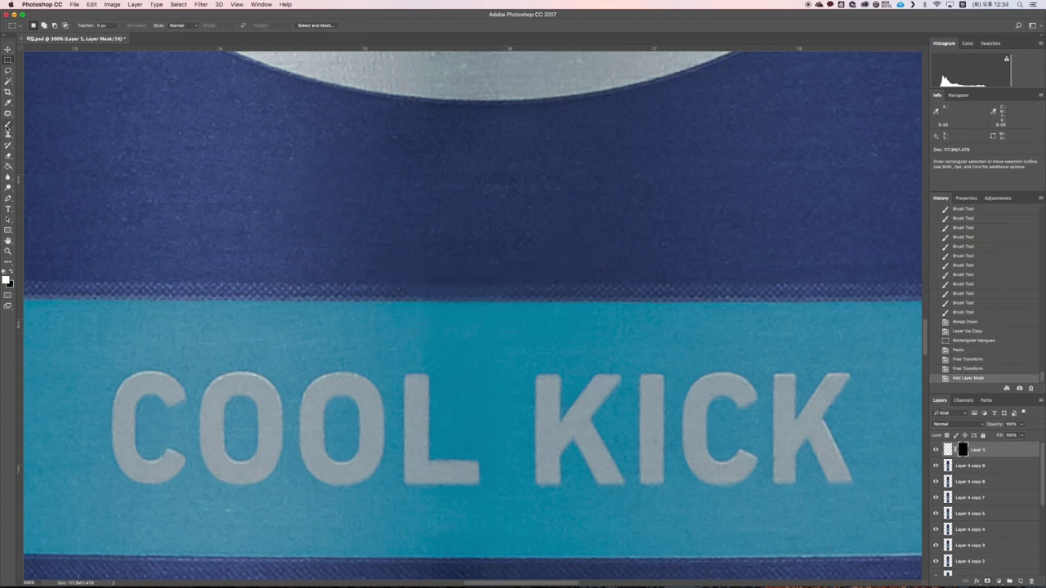
pyautogui.click(9, 125)
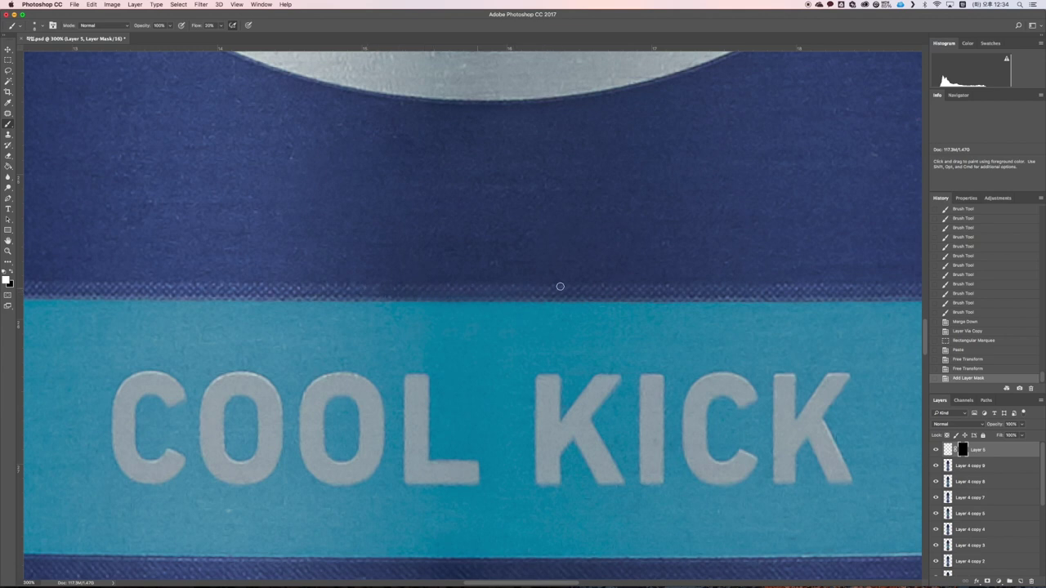
pyautogui.moveTo(425, 291); pyautogui.dragTo(471, 293)
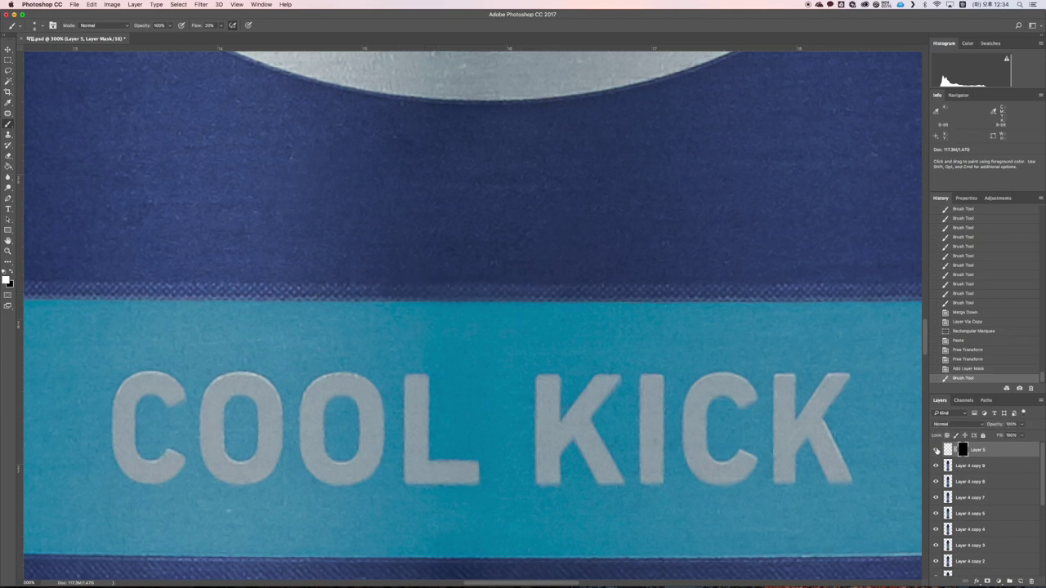
# Step: Revert Layer 5 to its state before masking, add a black mask again, and repaint white along the band's textured upper edge
pyautogui.click(965, 360)
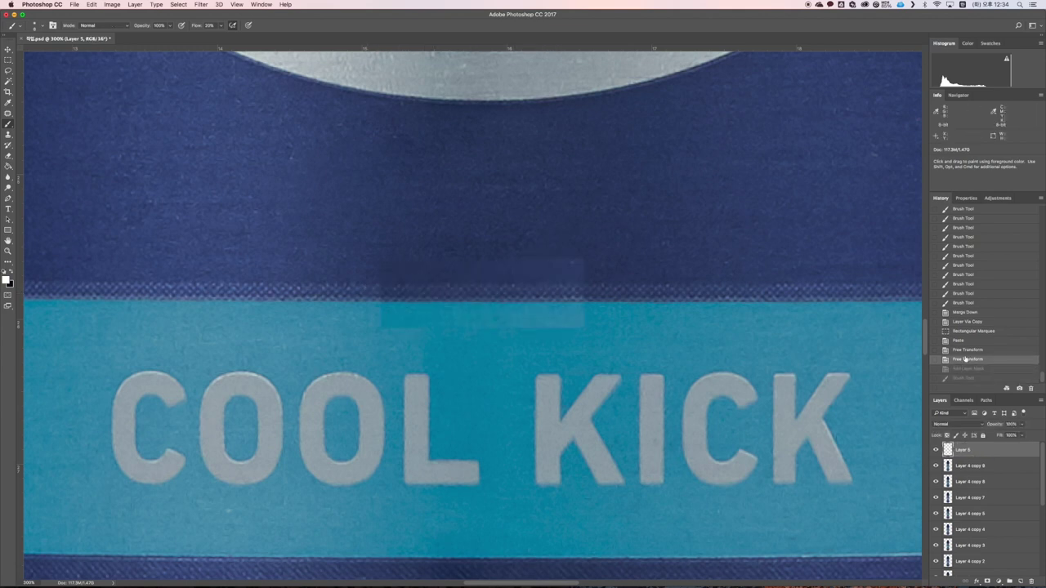
pyautogui.keyDown('alt'); pyautogui.click(986, 582); pyautogui.keyUp('alt')
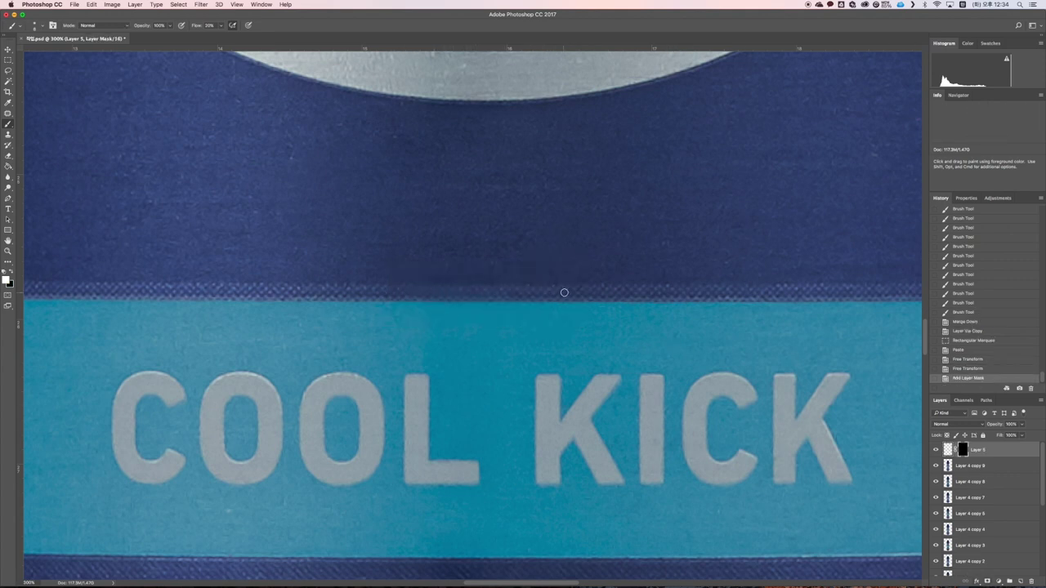
pyautogui.moveTo(445, 295); pyautogui.dragTo(776, 303)
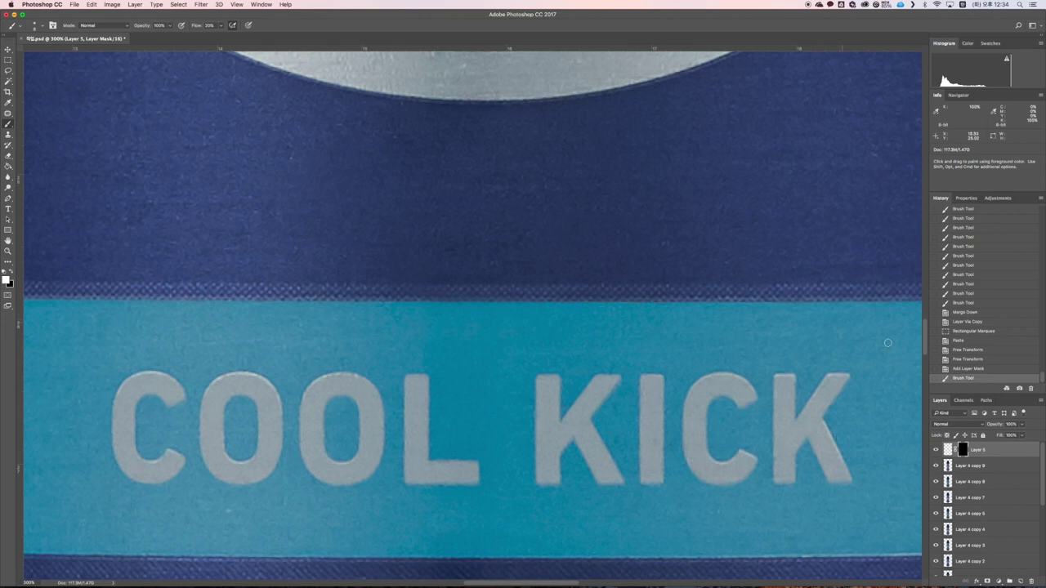
pyautogui.moveTo(411, 292); pyautogui.dragTo(568, 305)
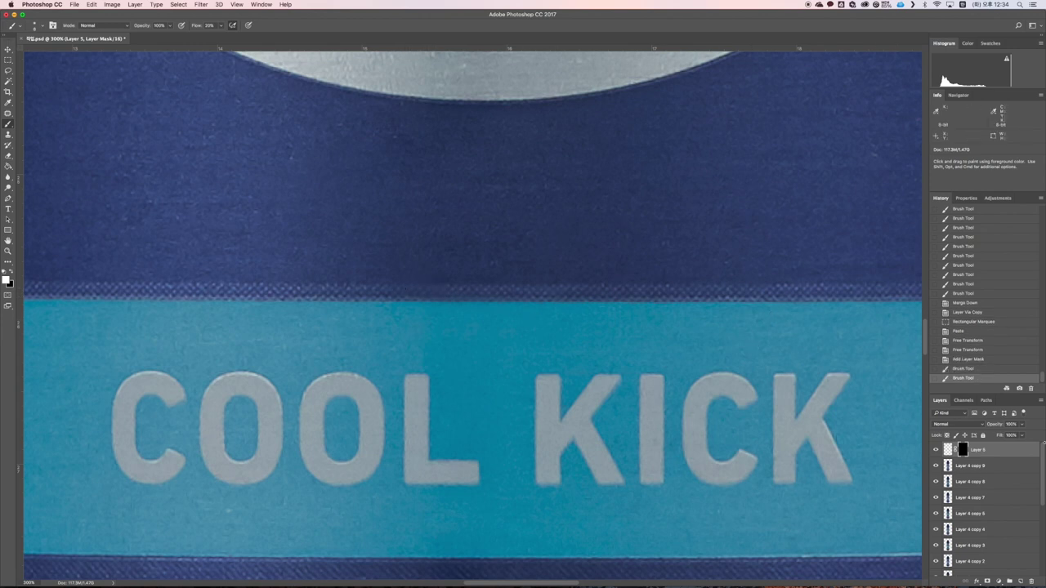
pyautogui.moveTo(406, 301); pyautogui.dragTo(604, 296)
# Step: Merge masked Layer 5 into the layer below and patch the navy area just above the band's edge with texture from its left
pyautogui.press('super+e')
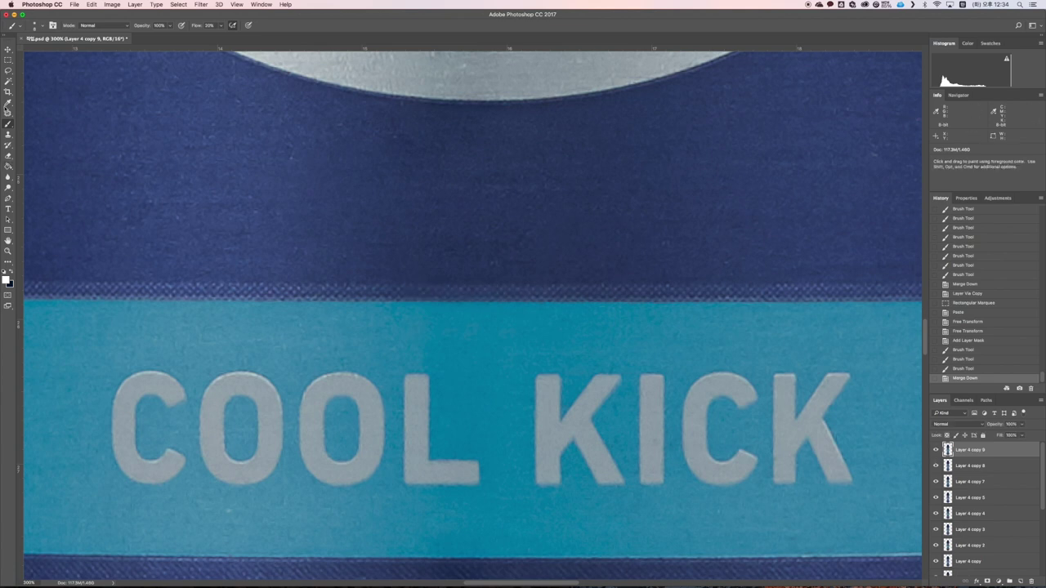
pyautogui.press('j')
pyautogui.moveTo(409, 273)
pyautogui.mouseDown()
pyautogui.moveTo(486, 286)
pyautogui.moveTo(534, 273)
pyautogui.moveTo(427, 261)
pyautogui.moveTo(343, 277)
pyautogui.mouseUp()
pyautogui.press('super+d')
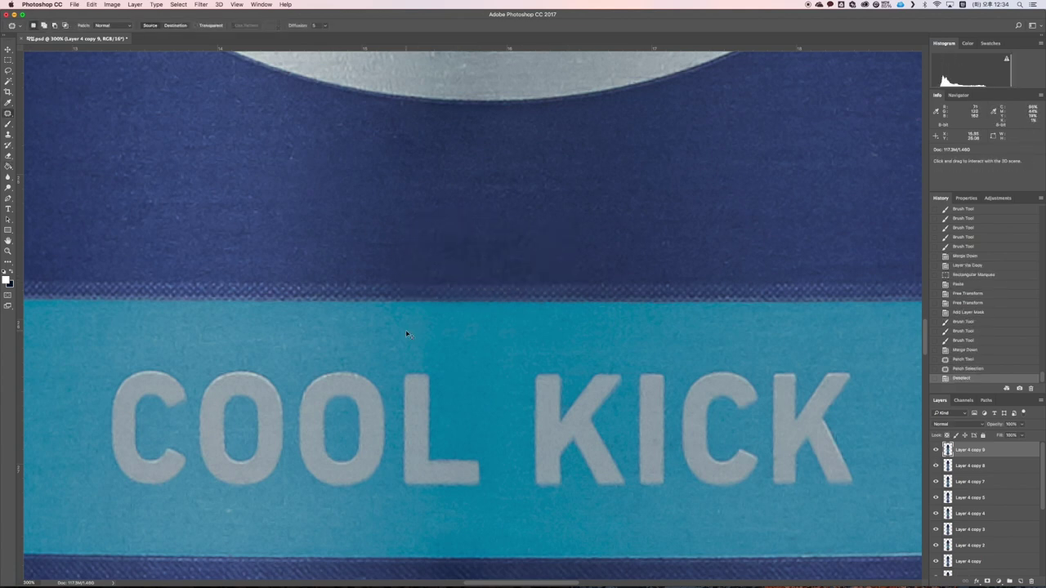
pyautogui.press('super+1')
pyautogui.click(937, 449)
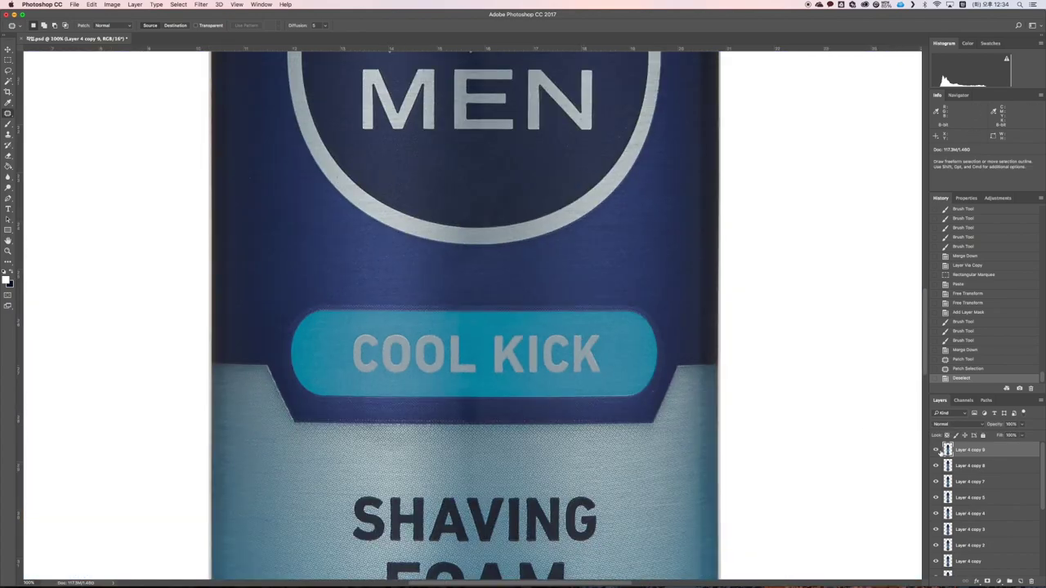
# Step: Duplicate Layer 4 copy 9 to retouch the navy strip below the COOL KICK band
pyautogui.press('super+=')
pyautogui.press('super+=')
pyautogui.scroll(-5, 504, 344)
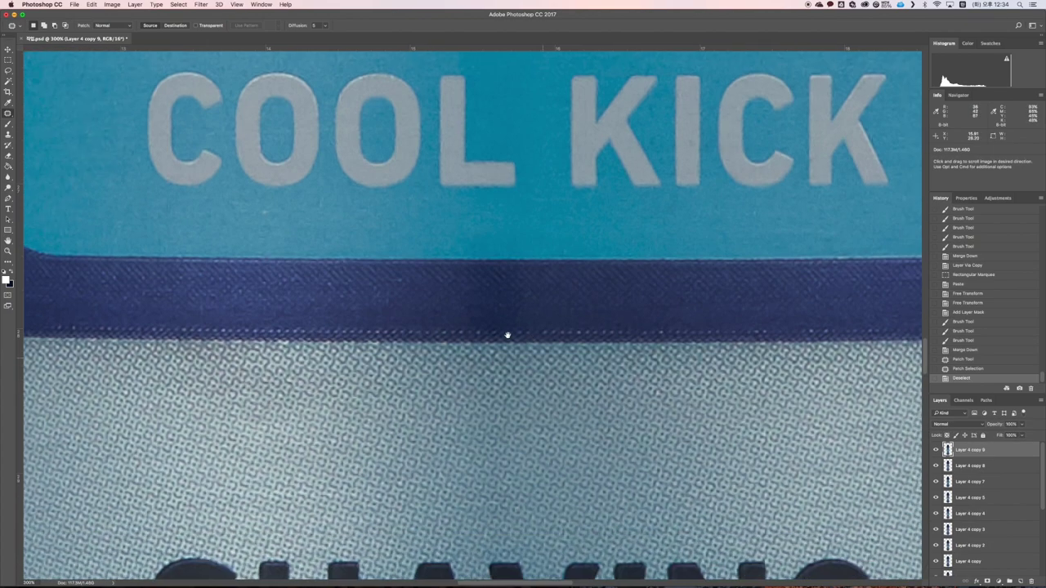
pyautogui.press('super+1')
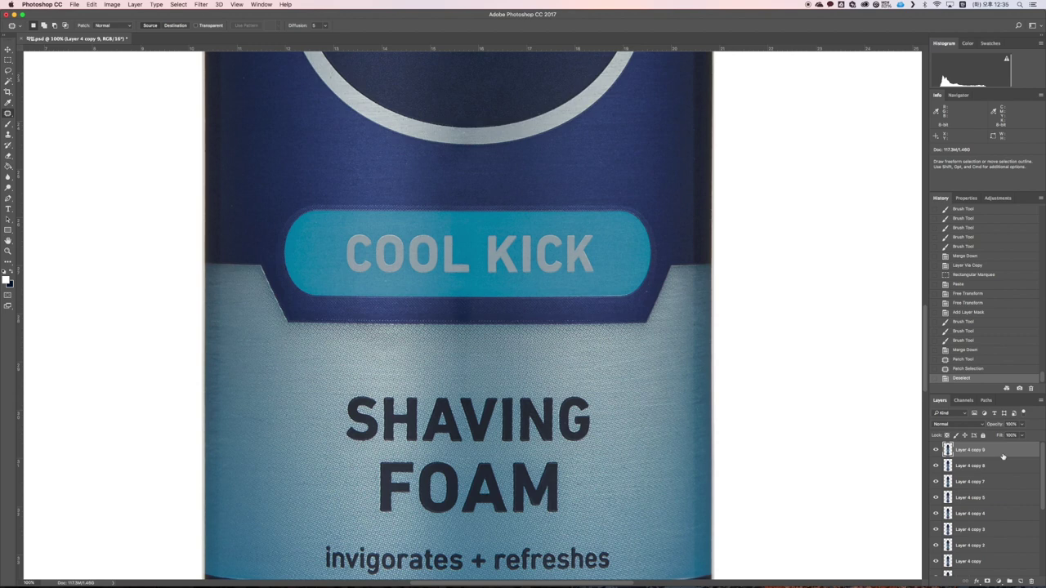
pyautogui.press('super+j')
# Step: With an enlarged Clone Stamp brush, sample the navy strip right of the dark streak and clone it over the streak below COOL KICK
pyautogui.click(8, 251)
pyautogui.click(480, 350)
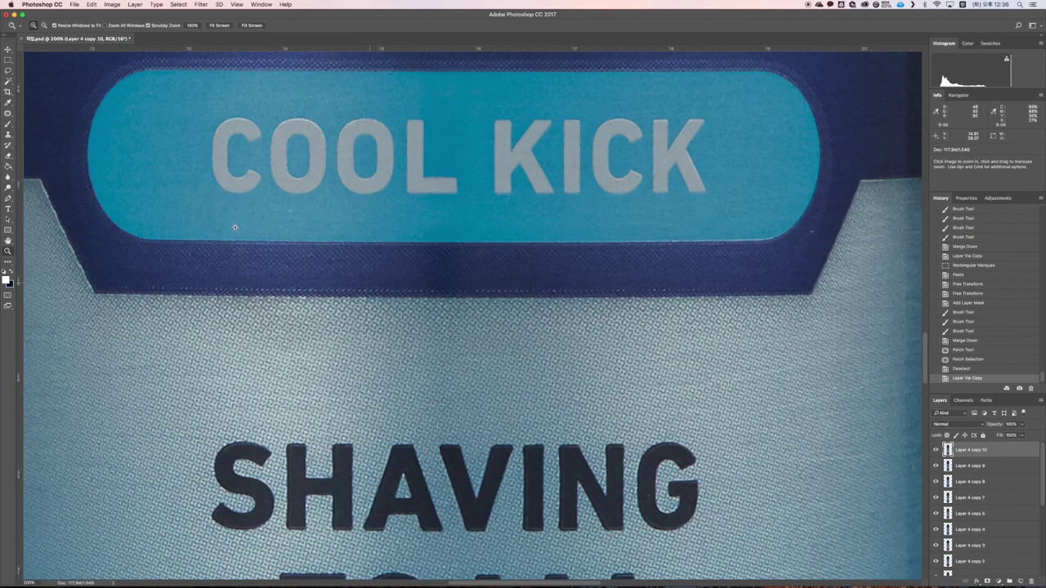
pyautogui.click(9, 134)
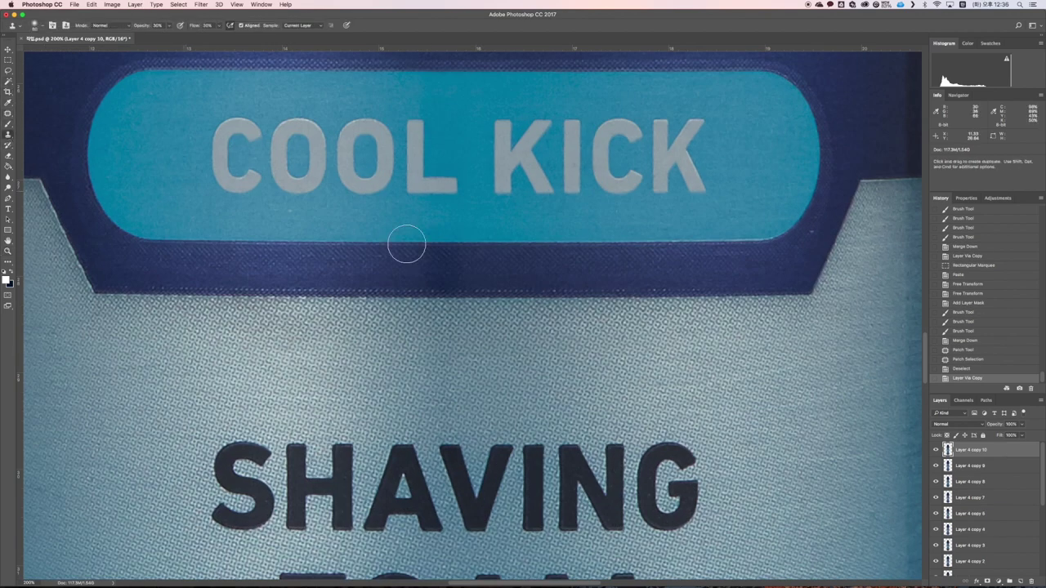
pyautogui.press(']')
pyautogui.press(']')
pyautogui.press(']')
pyautogui.press(']')
pyautogui.press(']')
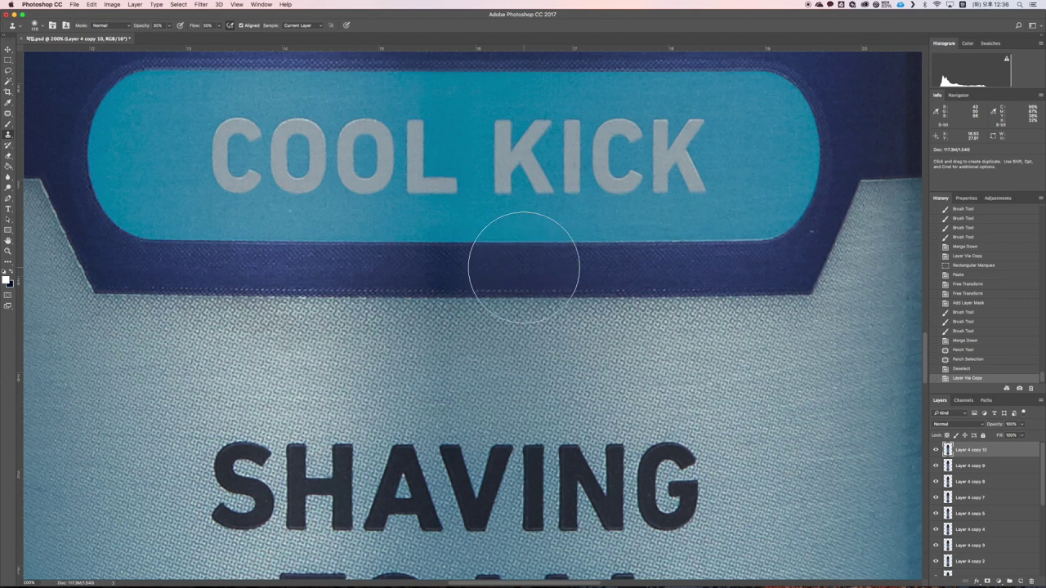
pyautogui.keyDown('alt'); pyautogui.click(554, 268); pyautogui.keyUp('alt')
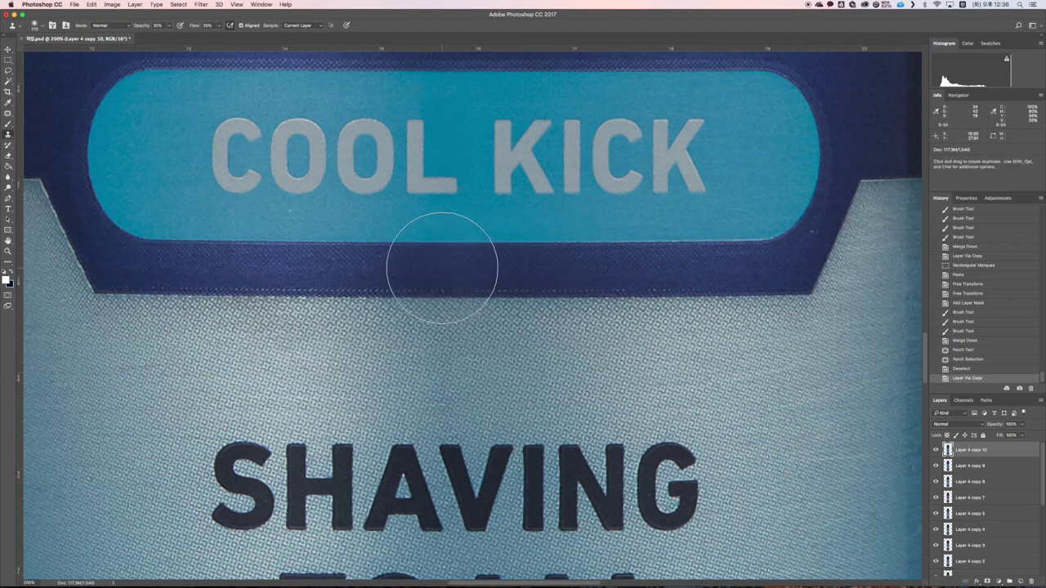
pyautogui.click(442, 267)
pyautogui.click(442, 267)
pyautogui.click(442, 267)
pyautogui.click(442, 267)
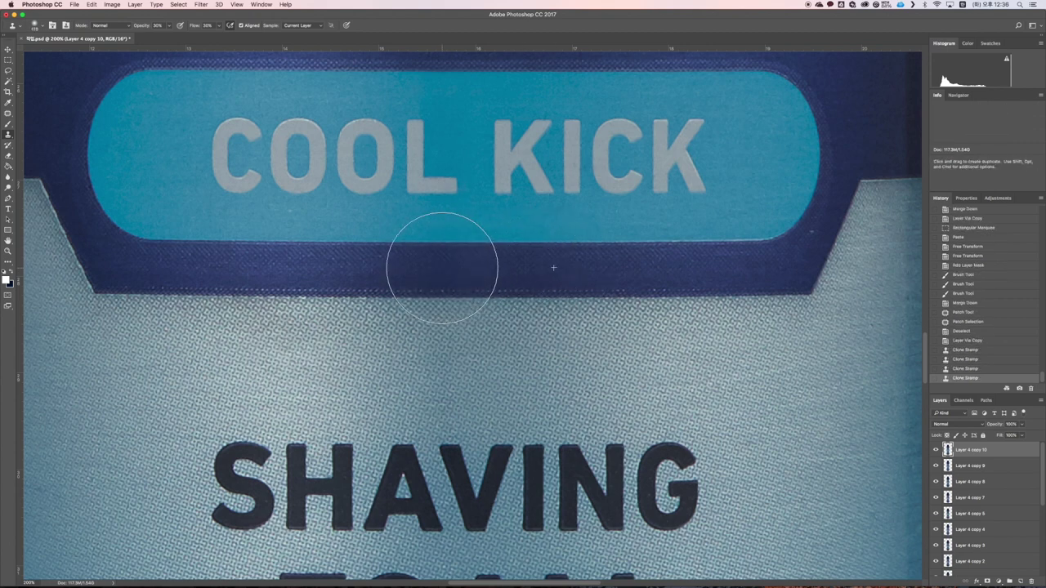
pyautogui.click(442, 267)
pyautogui.click(443, 267)
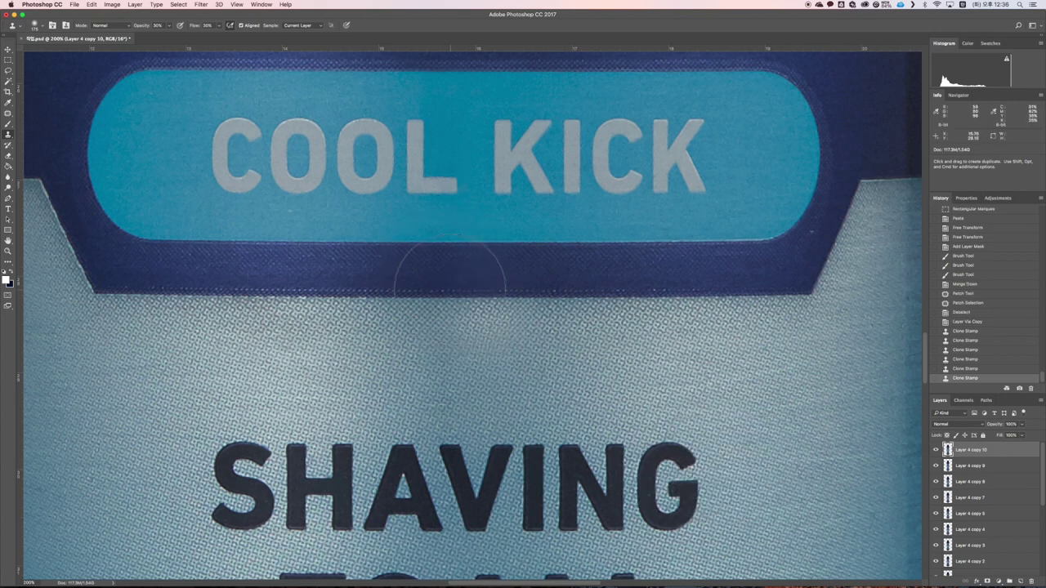
# Step: Resample the clean navy strip right of the streak and build up more cloning over the dark area and the strip's lower edge
pyautogui.keyDown('alt'); pyautogui.click(544, 264); pyautogui.keyUp('alt')
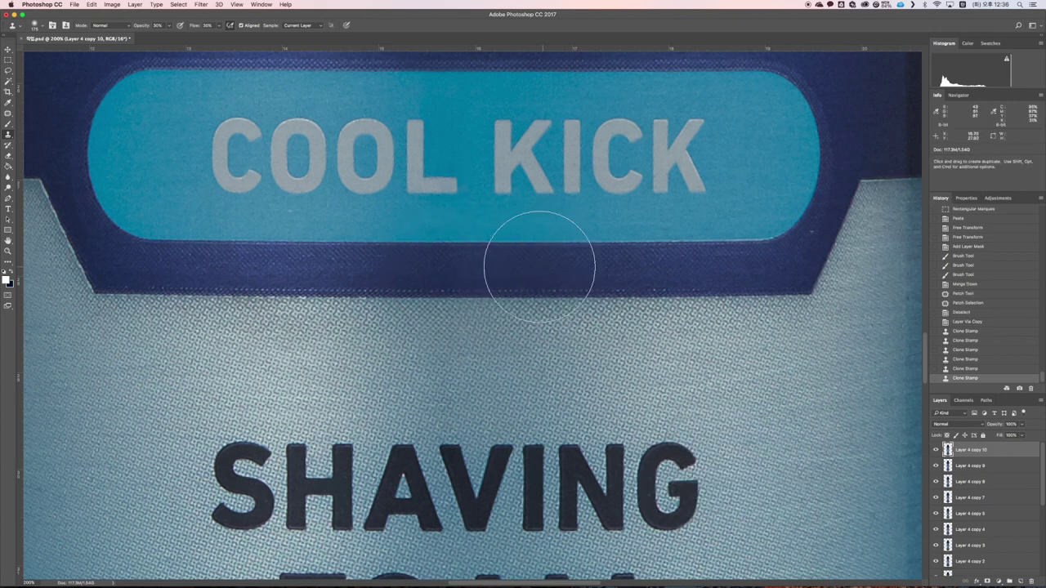
pyautogui.click(456, 267)
pyautogui.click(457, 267)
pyautogui.click(456, 266)
pyautogui.click(457, 266)
pyautogui.click(457, 266)
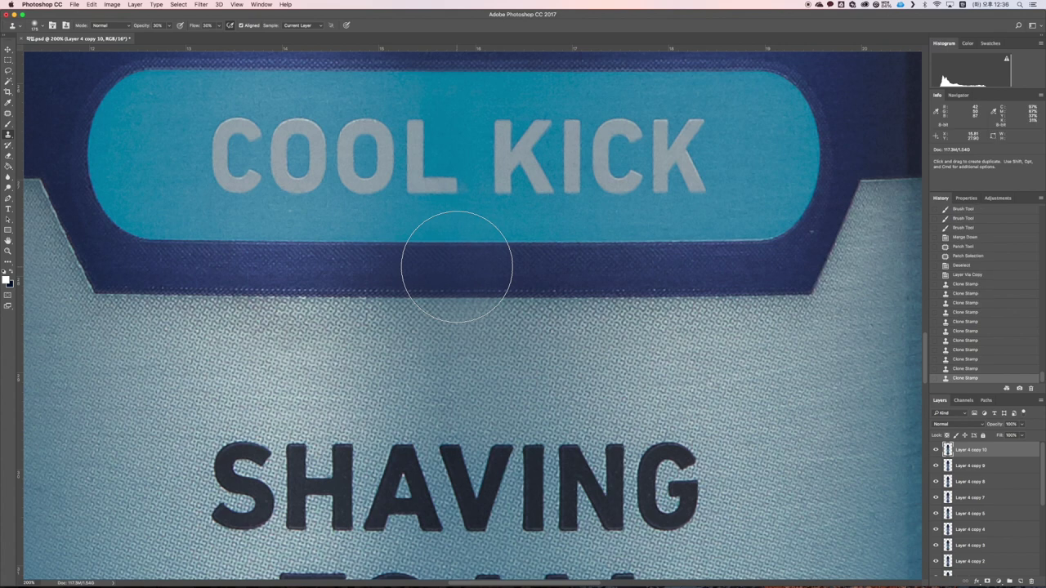
pyautogui.click(457, 267)
pyautogui.click(457, 266)
pyautogui.click(435, 281)
# Step: Examine the whole can and compare the cloned navy strip with Layer 4 copy 10 hidden and shown
pyautogui.press('super+minus')
pyautogui.press('super+minus')
pyautogui.press('super+minus')
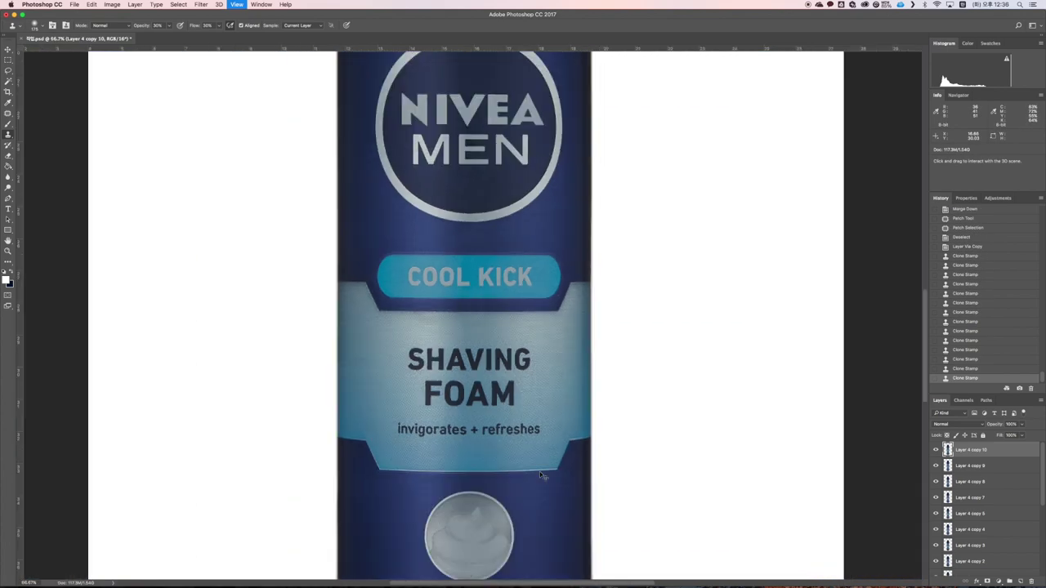
pyautogui.press('super+plus')
pyautogui.press('super+plus')
pyautogui.press('super+plus')
pyautogui.press('super+plus')
pyautogui.click(936, 450)
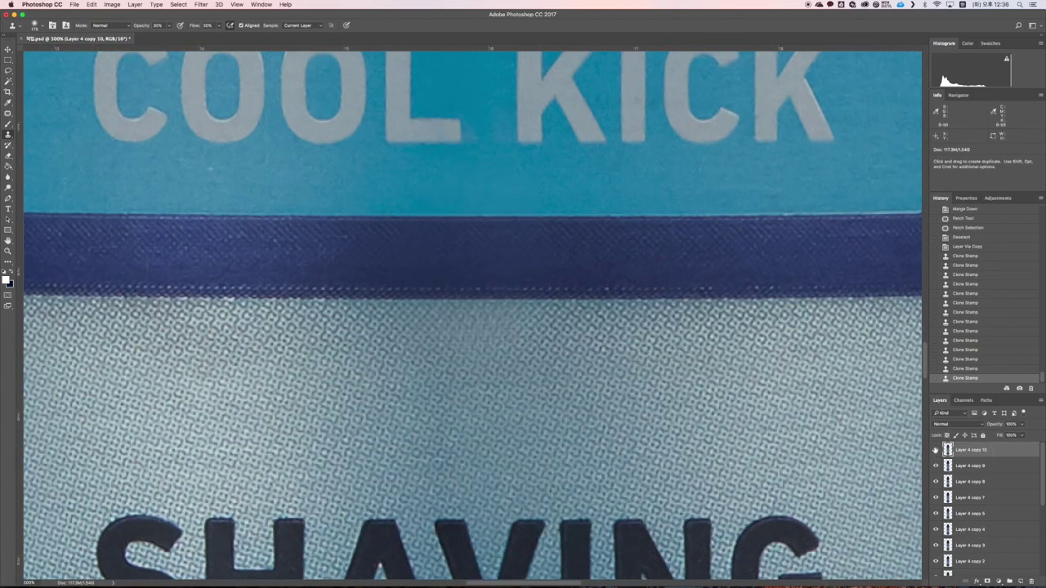
pyautogui.click(936, 450)
pyautogui.click(936, 450)
# Step: Add a black mask to Layer 4 copy 10 and paint white over the dark streak within the navy strip, at 20% flow
pyautogui.keyDown('alt'); pyautogui.click(986, 582); pyautogui.keyUp('alt')
pyautogui.click(8, 123)
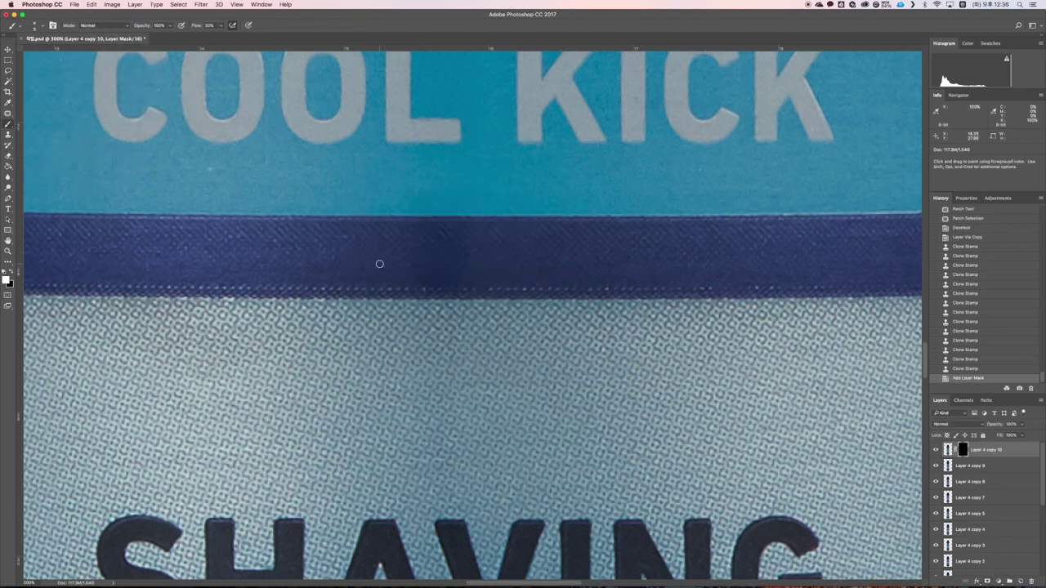
pyautogui.moveTo(471, 236); pyautogui.dragTo(473, 264)
pyautogui.press('[')
pyautogui.press('[')
pyautogui.press('2')
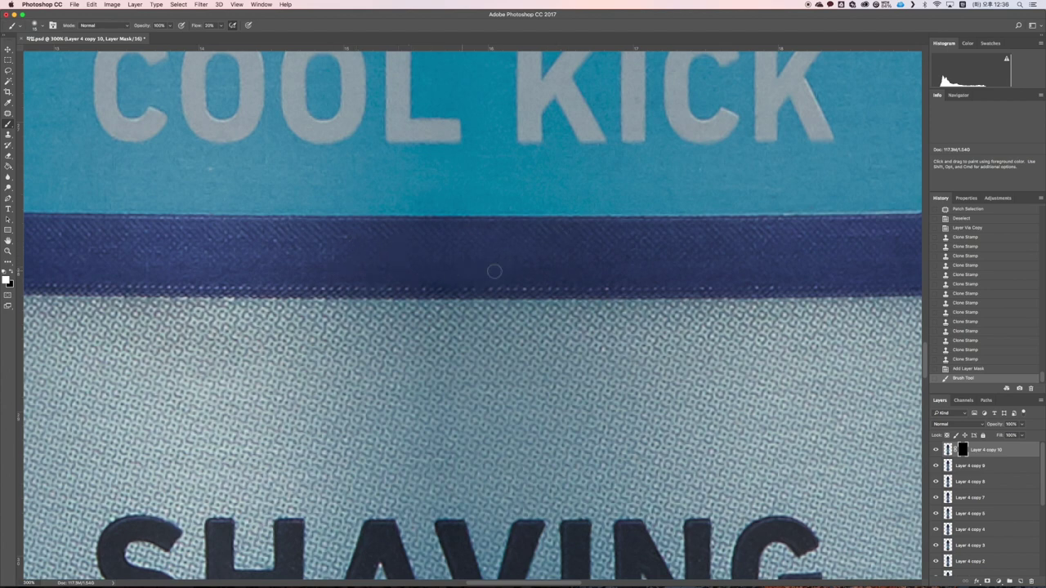
pyautogui.click(494, 271)
# Step: Compare the masked layer hidden and shown, and paint more white on its mask across the streak in the navy strip
pyautogui.click(936, 450)
pyautogui.click(935, 450)
pyautogui.click(936, 450)
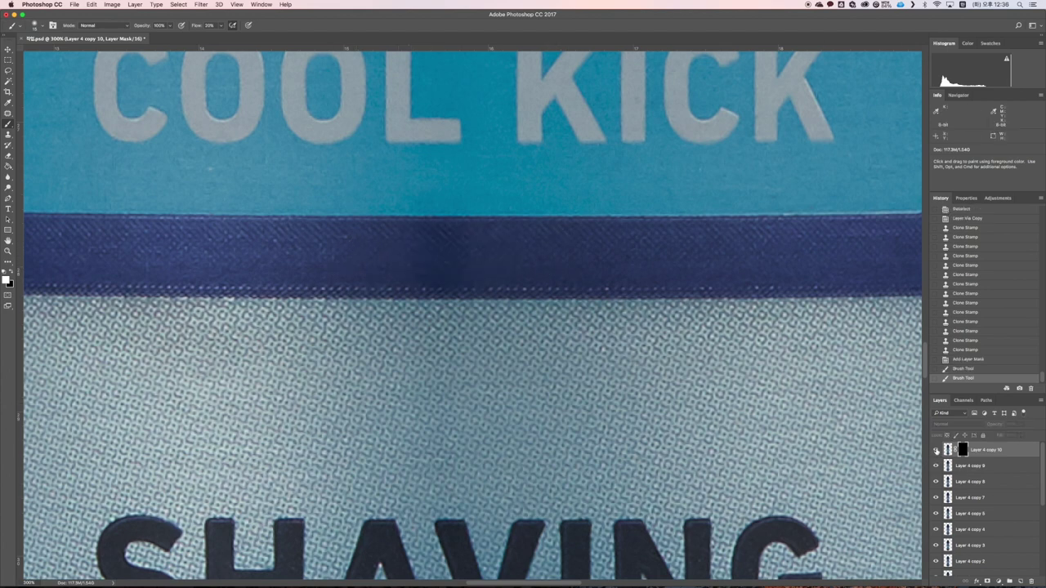
pyautogui.click(936, 451)
pyautogui.click(463, 269)
pyautogui.moveTo(412, 237); pyautogui.dragTo(536, 240)
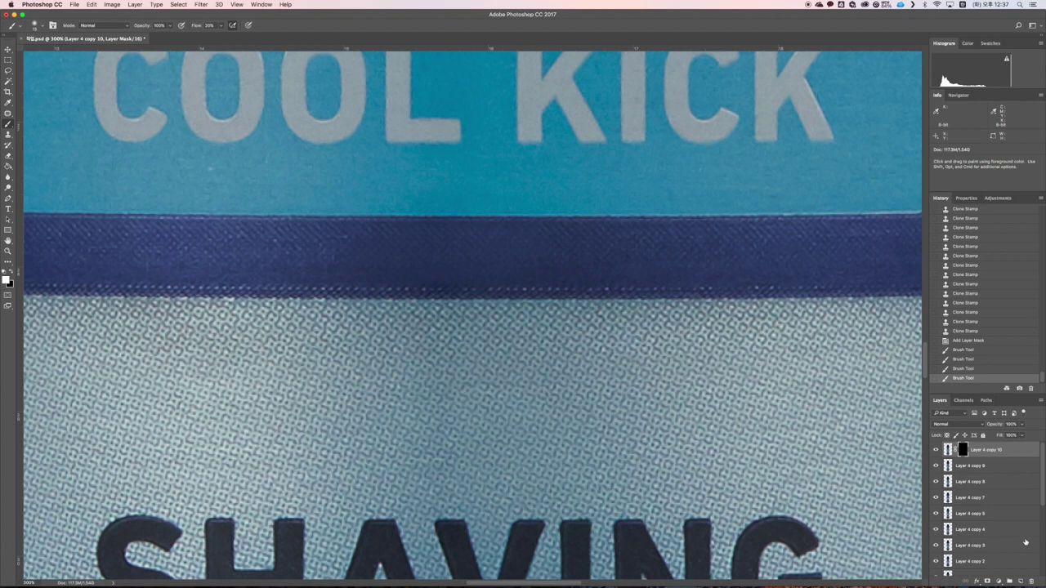
# Step: Merge the masked Layer 4 copy 10 into the layer below and duplicate the result
pyautogui.press('super+e')
pyautogui.press('super+1')
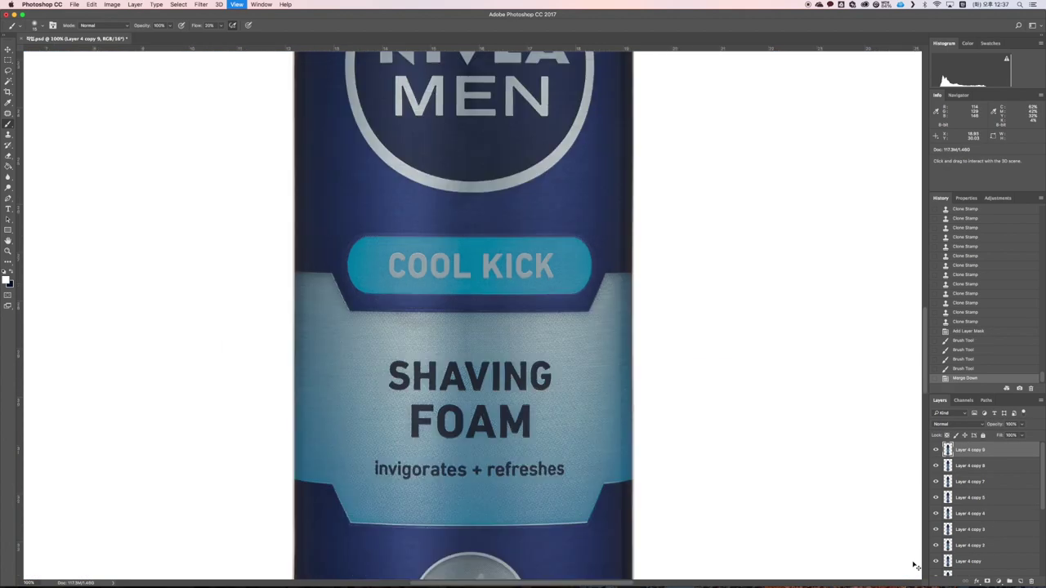
pyautogui.press('super+minus')
pyautogui.press('super+j')
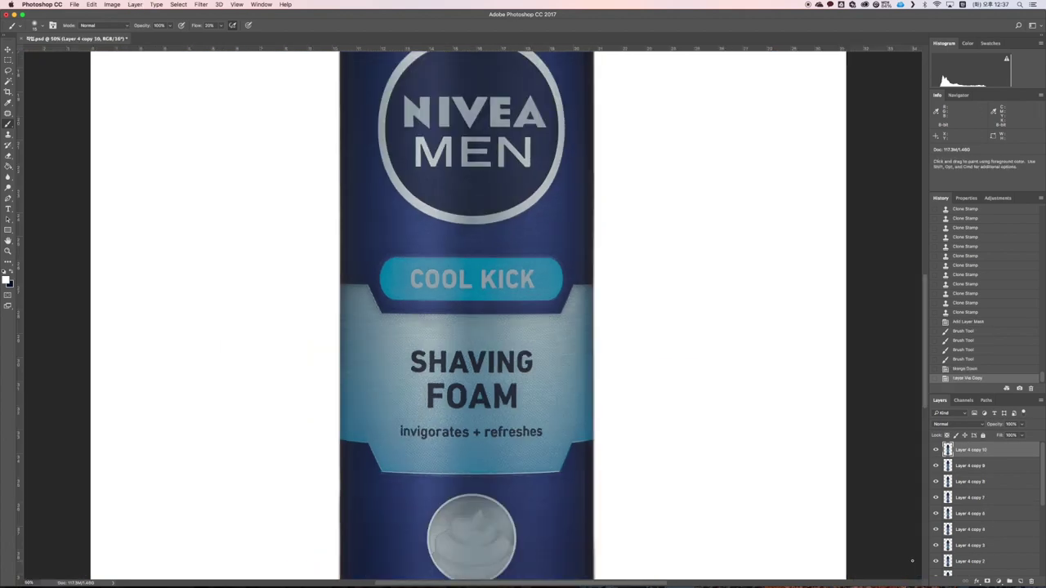
# Step: Try to patch the dark streak on the silver panel above SHAVING with texture from its right, and undo the patch
pyautogui.press('z')
pyautogui.click(479, 345)
pyautogui.click(477, 346)
pyautogui.click(476, 347)
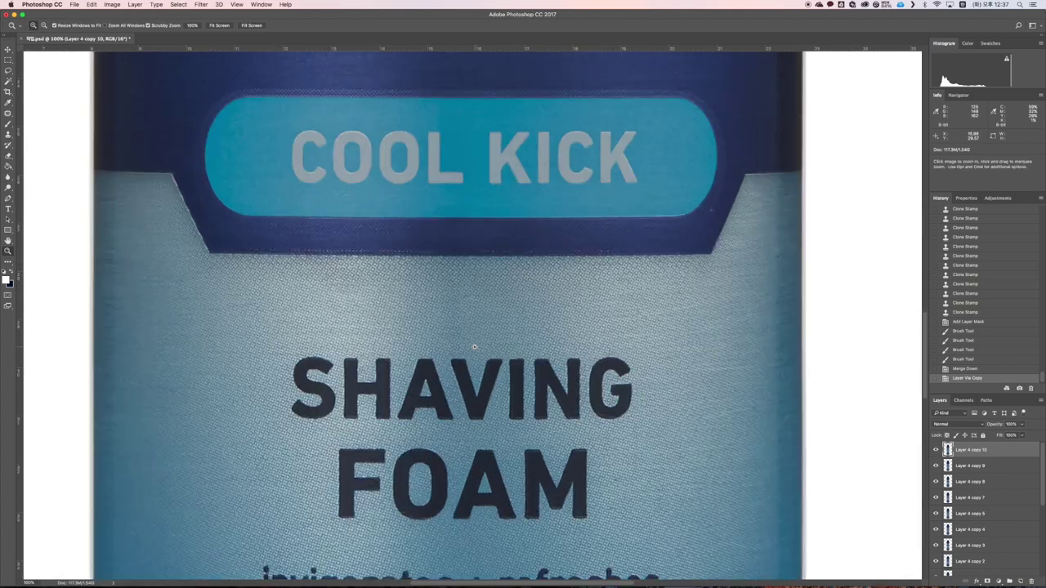
pyautogui.click(9, 114)
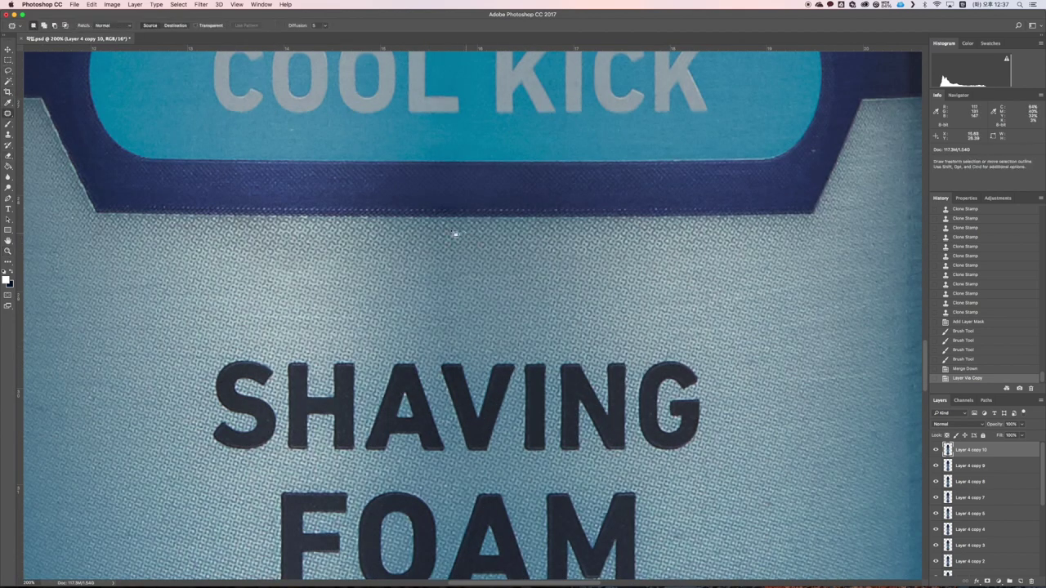
pyautogui.moveTo(467, 355); pyautogui.dragTo(470, 233)
pyautogui.moveTo(473, 273); pyautogui.dragTo(584, 282)
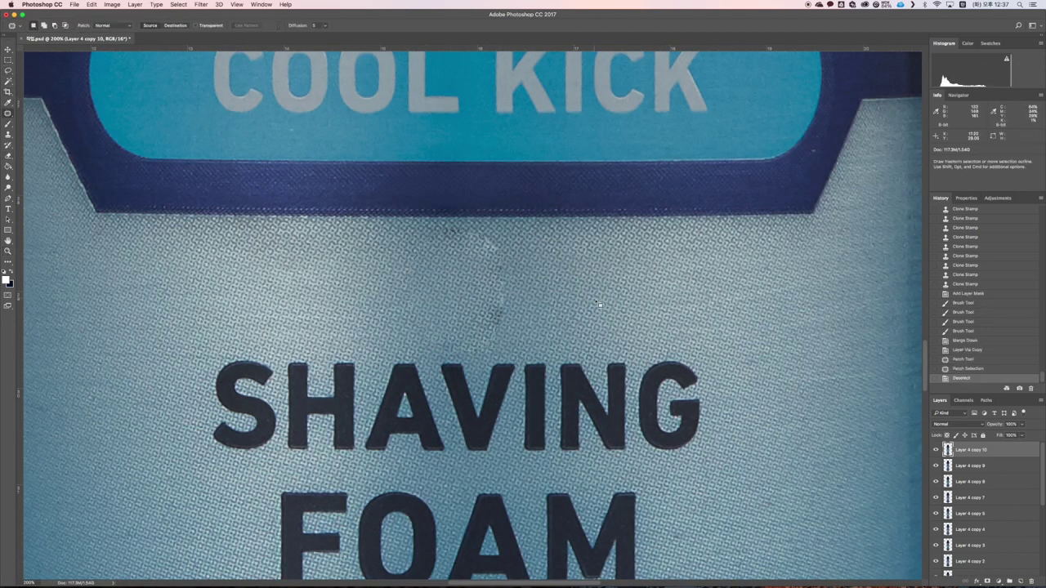
pyautogui.press('super+alt+z')
pyautogui.press('super+alt+z')
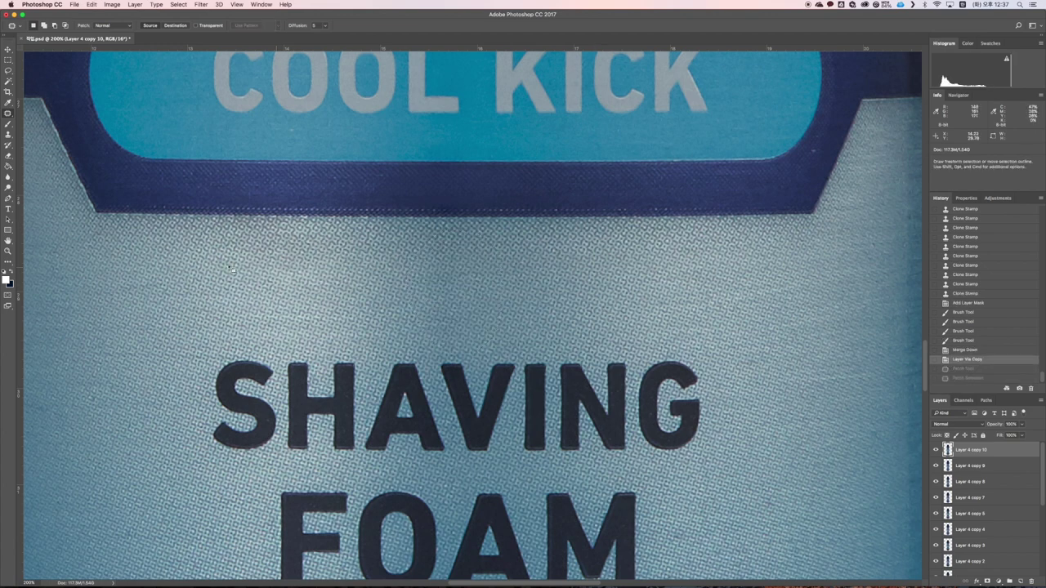
# Step: Clone clean silver texture over the dark streak between the navy strip and SHAVING with the Clone Stamp, and check the whole can
pyautogui.click(9, 135)
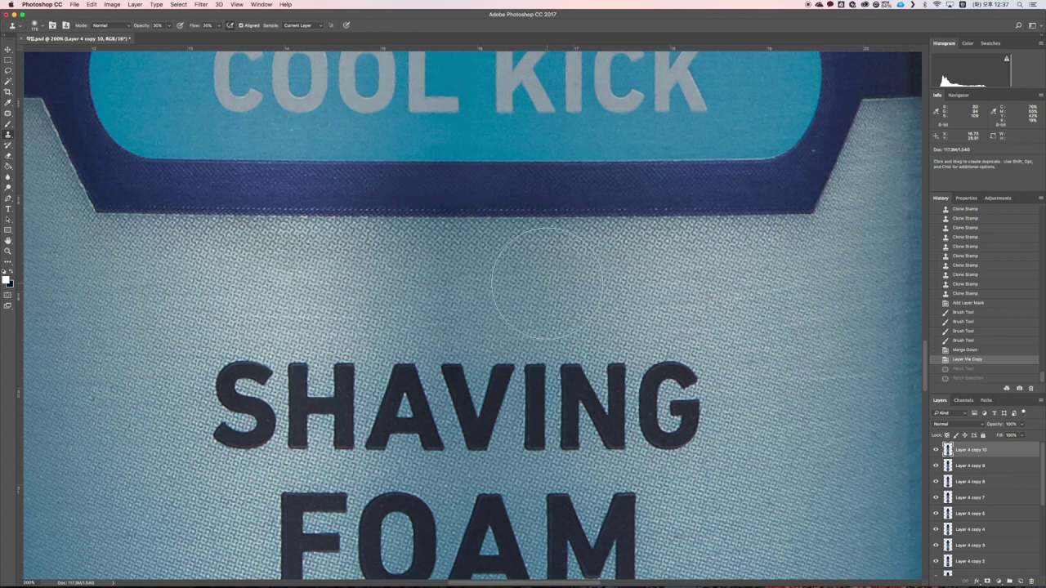
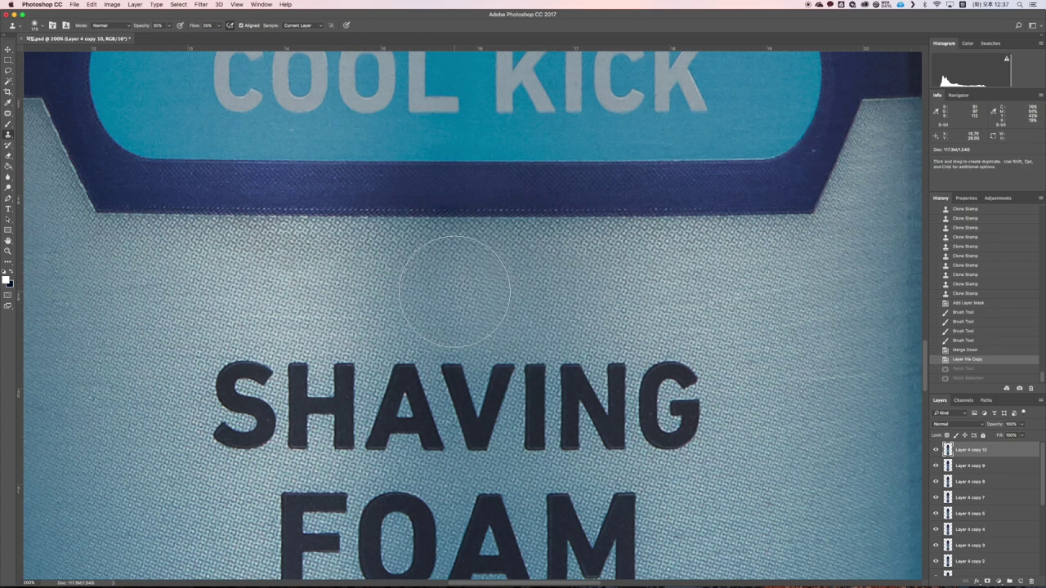
pyautogui.click(454, 292)
pyautogui.click(454, 291)
pyautogui.click(455, 292)
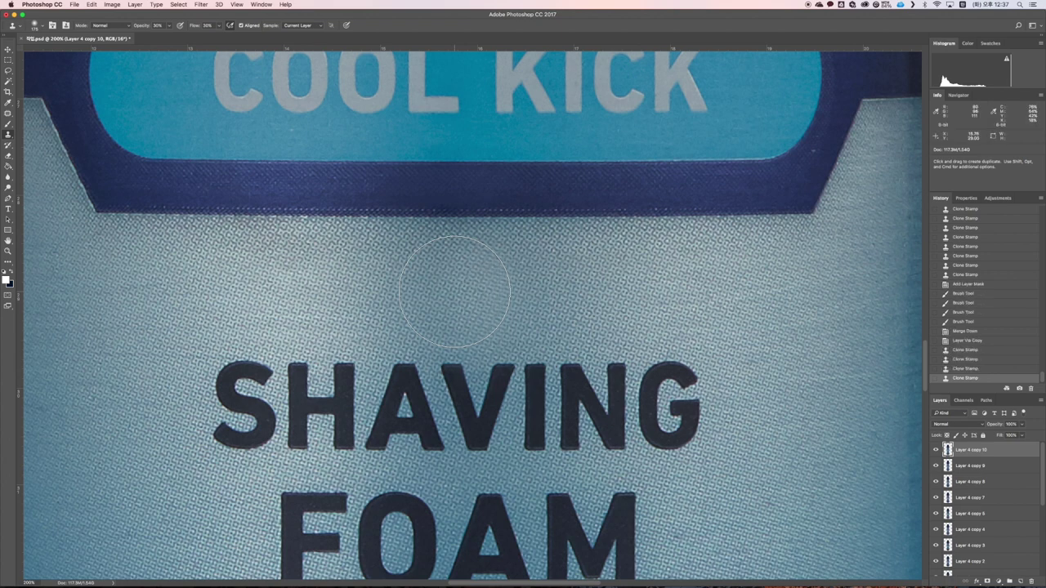
pyautogui.press('super+minus')
pyautogui.press('super+minus')
pyautogui.press('super+minus')
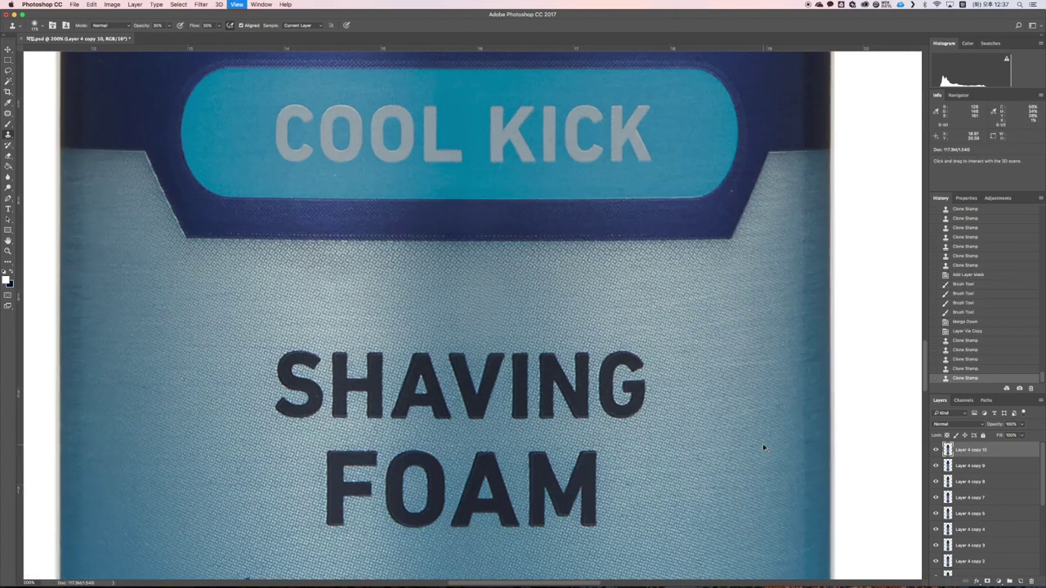
pyautogui.press('super+plus')
pyautogui.press('super+minus')
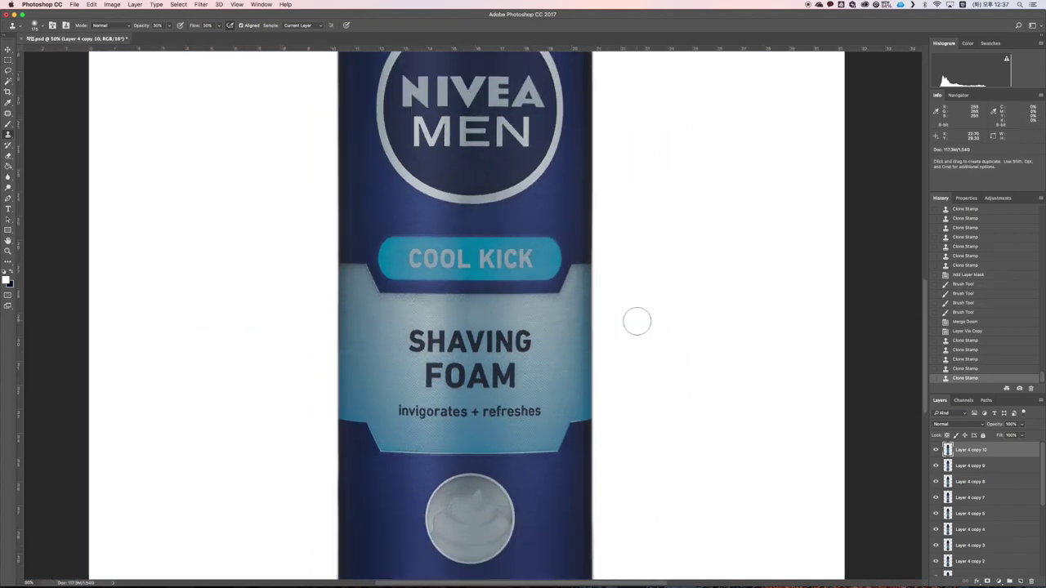
pyautogui.press('j')
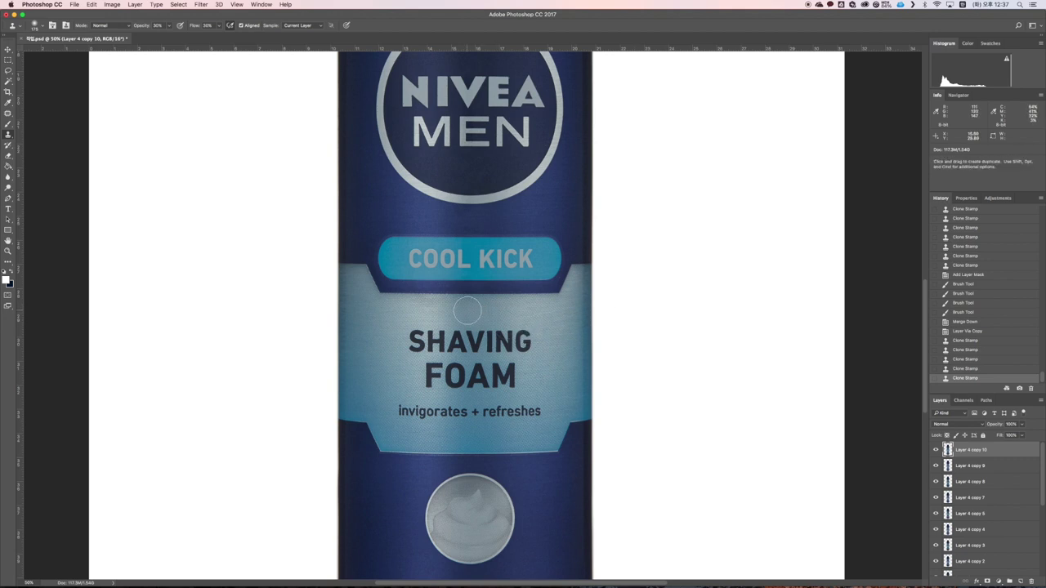
# Step: Try to clone silver texture with the Clone Stamp over the dark streak between the navy strip and SHAVING
pyautogui.click(467, 307)
pyautogui.click(467, 302)
pyautogui.click(467, 298)
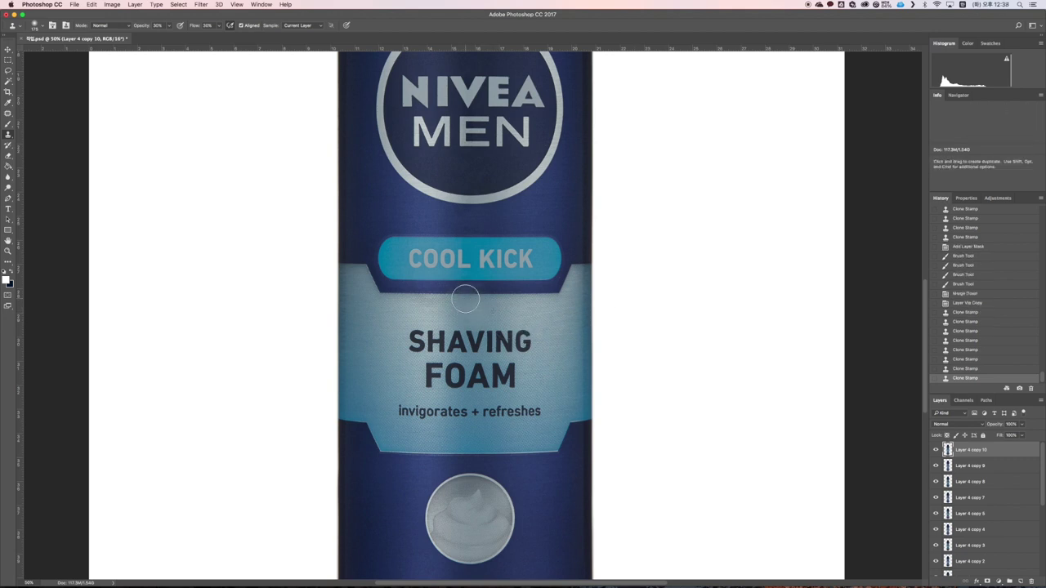
pyautogui.click(466, 294)
pyautogui.click(459, 304)
pyautogui.click(449, 310)
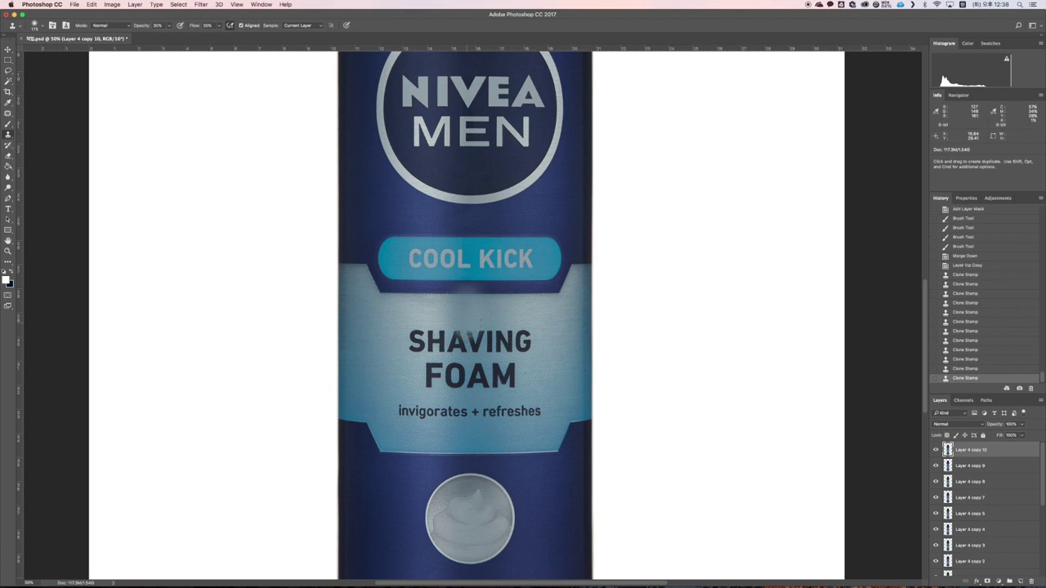
pyautogui.click(442, 315)
pyautogui.click(456, 319)
pyautogui.click(467, 316)
pyautogui.press('super+plus')
pyautogui.press('super+plus')
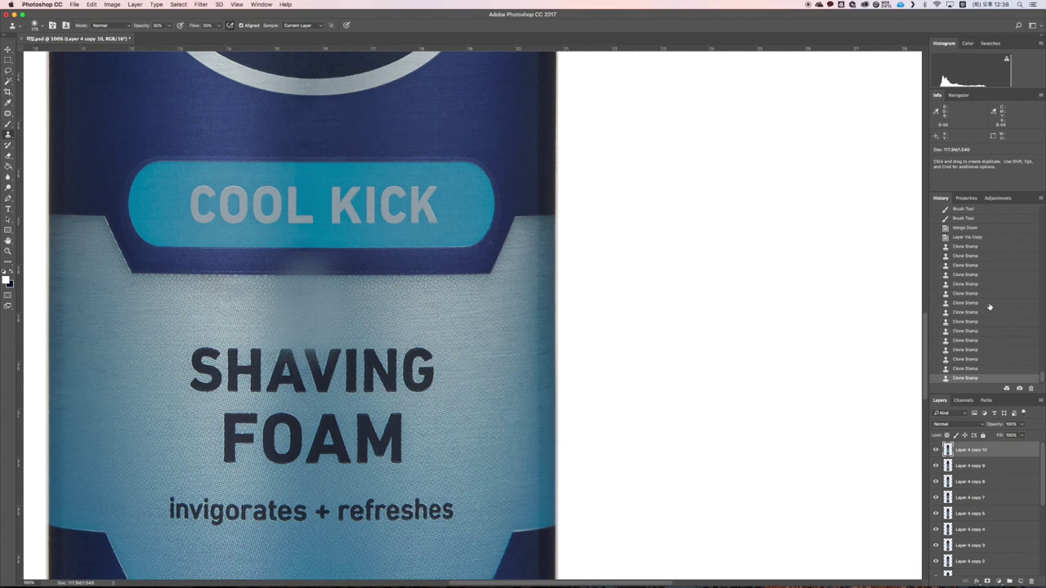
# Step: Revert all clone strokes on the silver panel back to the duplicated layer state, and inspect the streak above SHAVING
pyautogui.click(966, 237)
pyautogui.press('super+plus')
pyautogui.moveTo(213, 331); pyautogui.dragTo(532, 345)
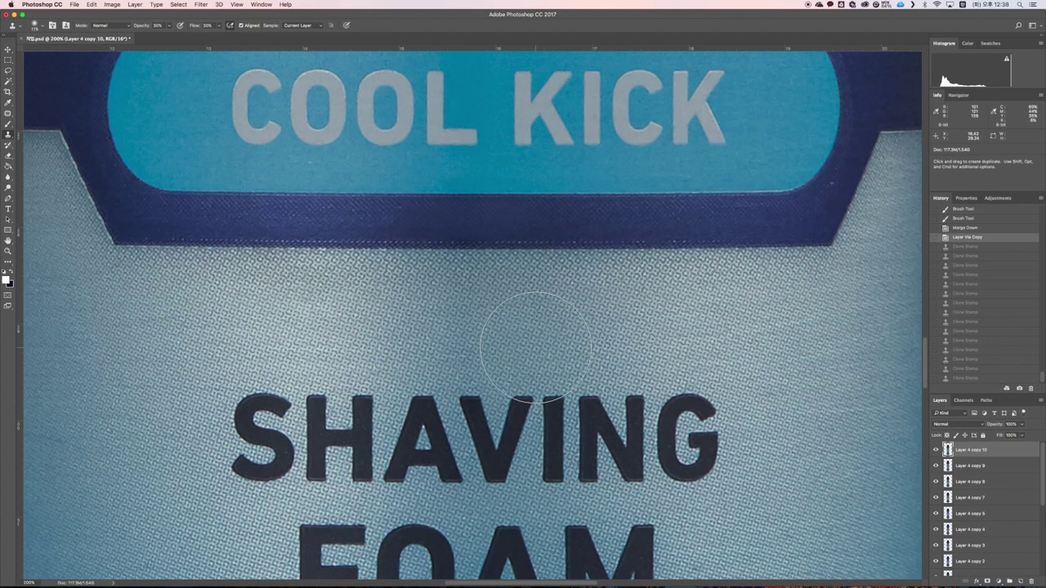
pyautogui.press('super+minus')
pyautogui.scroll(-2, 537, 352)
pyautogui.scroll(3, 537, 352)
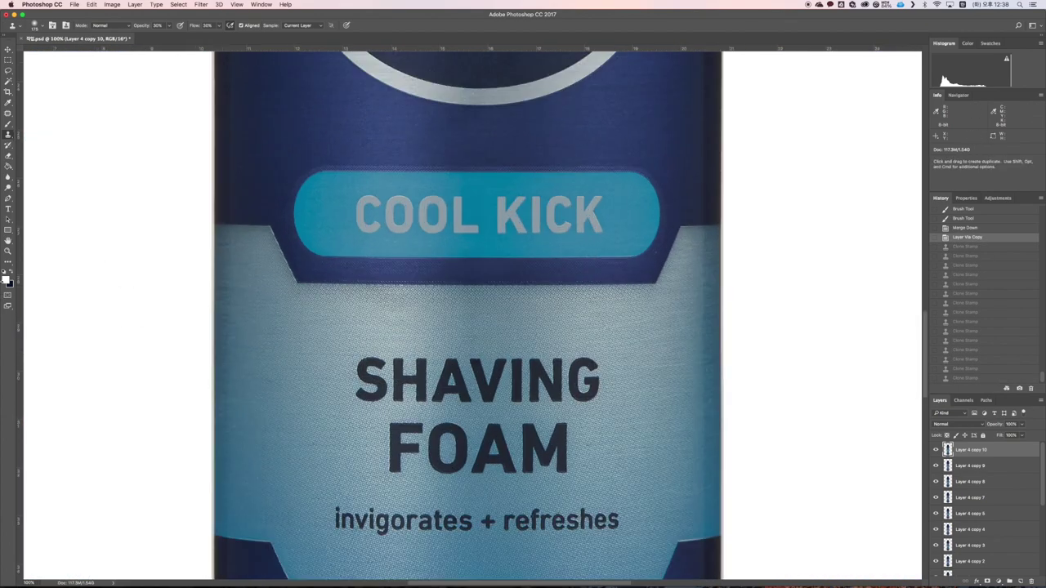
# Step: Try lightening the streak above SHAVING using the Dodge Tool on midtones at 10% exposure, and revert the strokes to the duplicated layer state
pyautogui.press('b')
pyautogui.press('o')
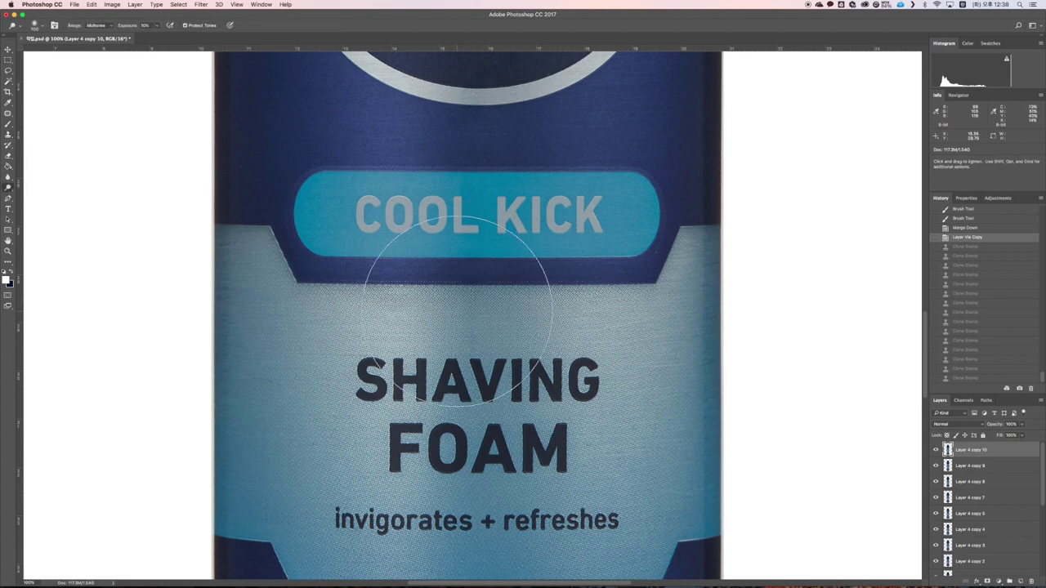
pyautogui.scroll(-2, 470, 304)
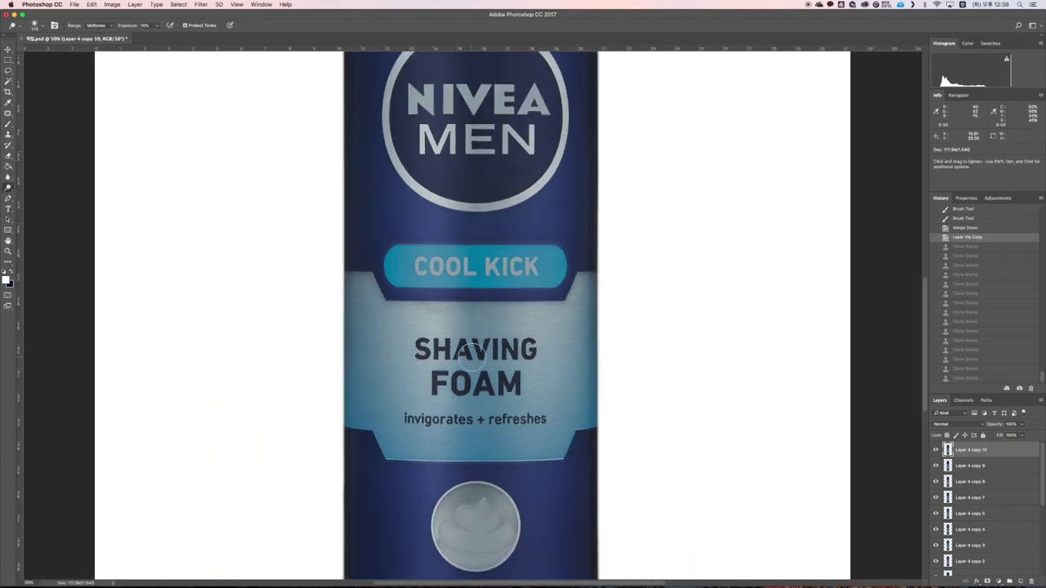
pyautogui.click(471, 326)
pyautogui.click(471, 337)
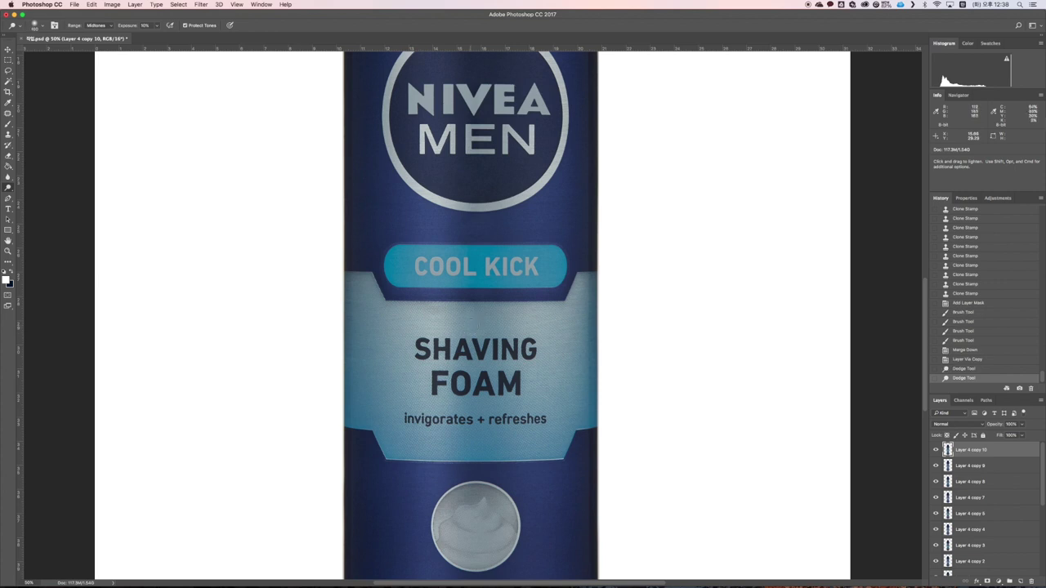
pyautogui.click(471, 337)
pyautogui.click(471, 336)
pyautogui.click(442, 323)
pyautogui.click(442, 323)
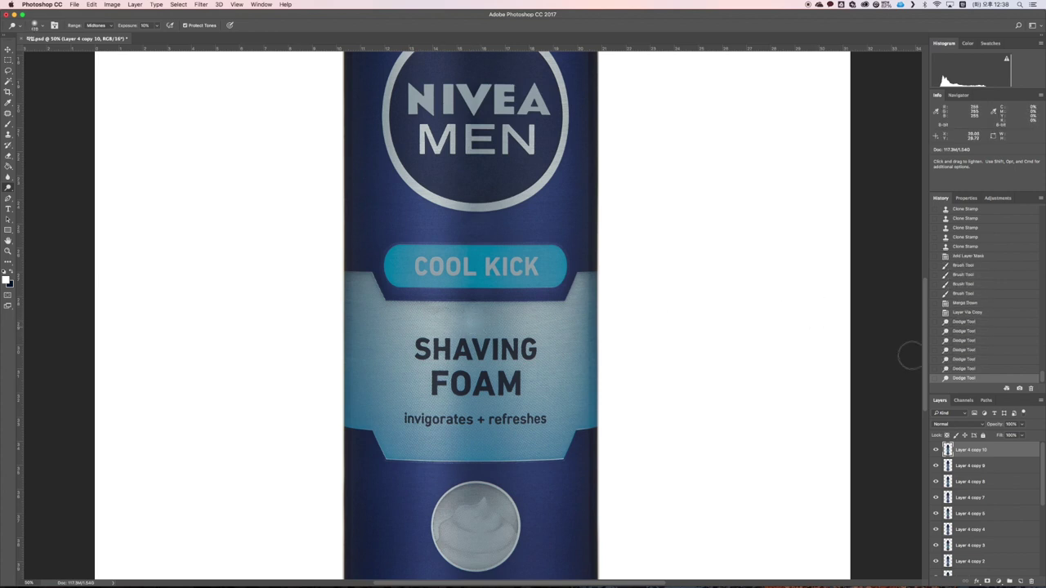
pyautogui.click(982, 312)
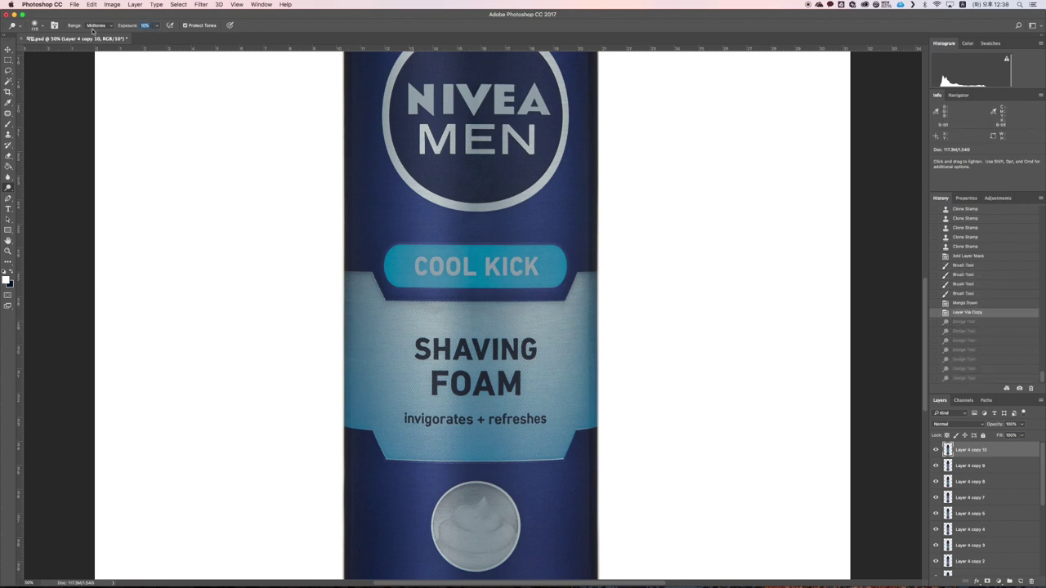
# Step: Lighten the dark streak above SHAVING with the Dodge Tool on midtones at a lower exposure, and compare the layer hidden and shown
pyautogui.click(479, 316)
pyautogui.click(482, 317)
pyautogui.click(512, 319)
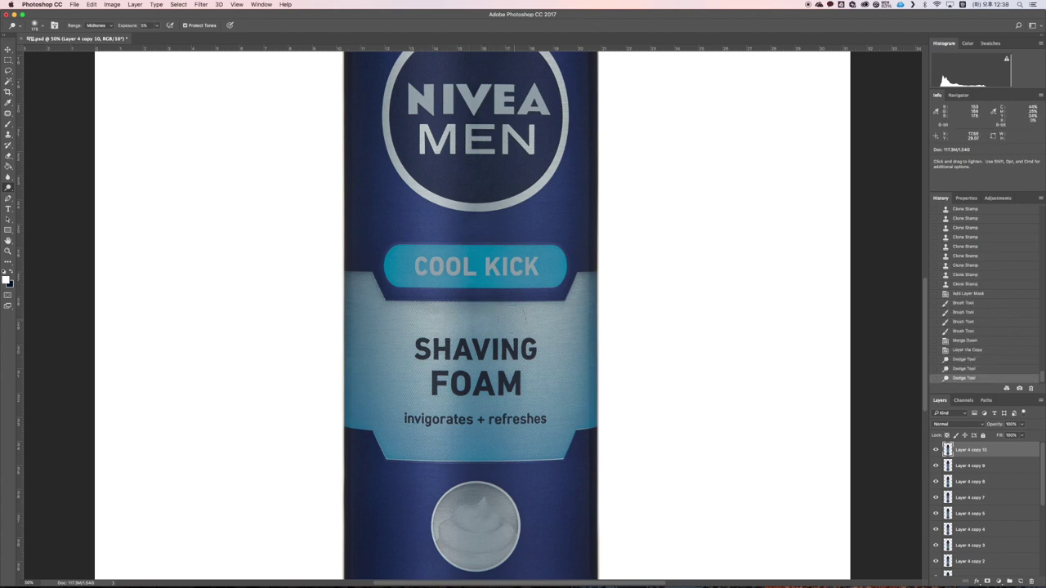
pyautogui.click(505, 327)
pyautogui.click(505, 327)
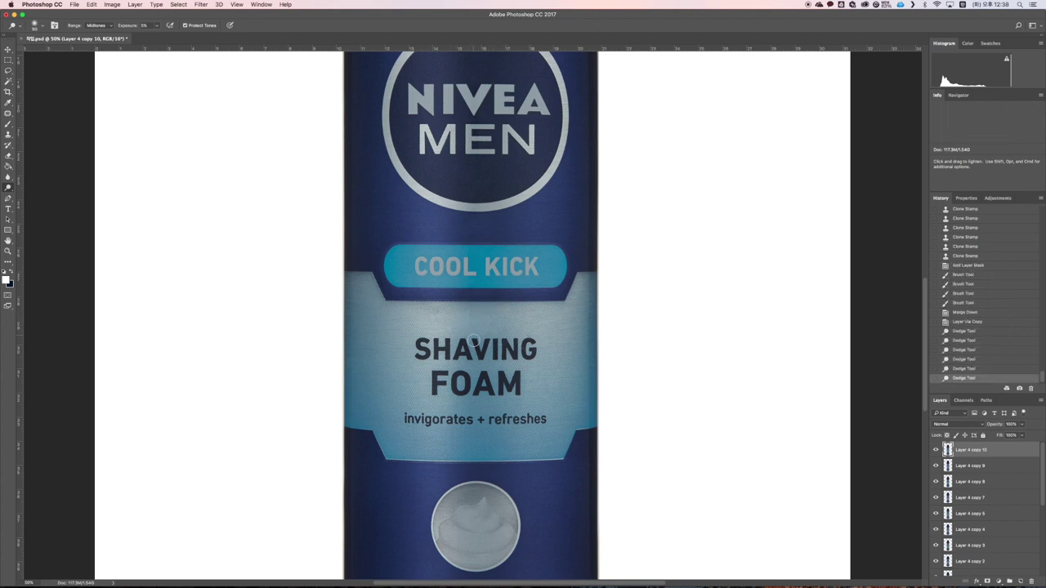
pyautogui.click(474, 341)
pyautogui.click(476, 330)
pyautogui.click(935, 450)
pyautogui.click(935, 450)
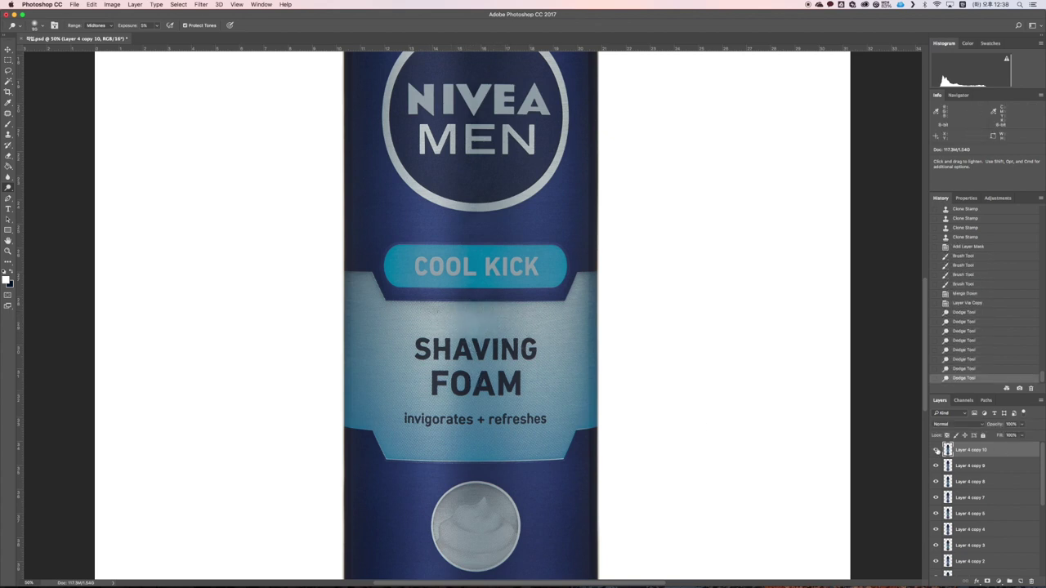
# Step: Add a black mask to Layer 4 copy 10 and paint white on it across the streak above SHAVING
pyautogui.keyDown('alt'); pyautogui.click(987, 582); pyautogui.keyUp('alt')
pyautogui.click(8, 124)
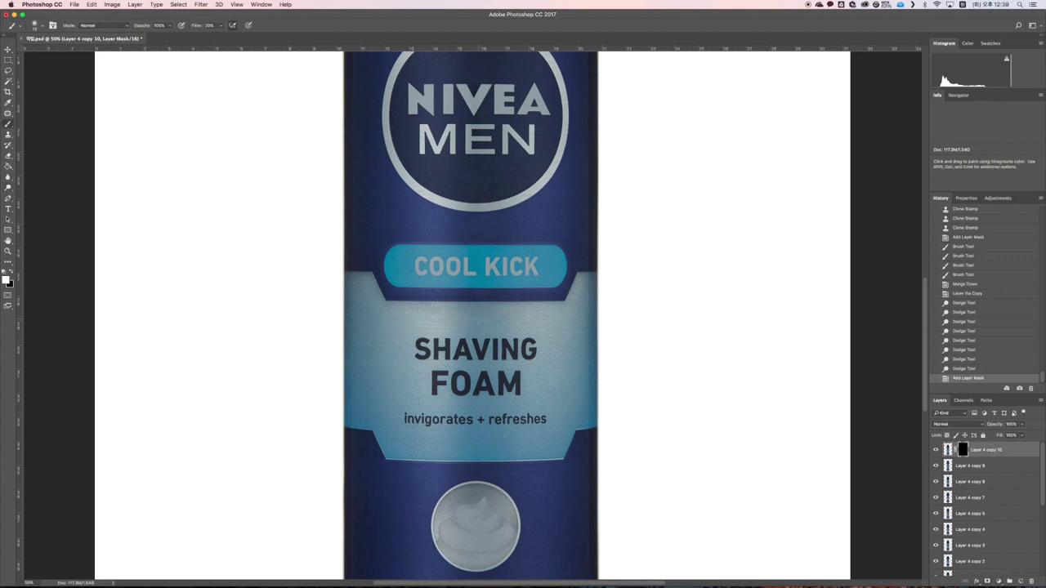
pyautogui.click(471, 320)
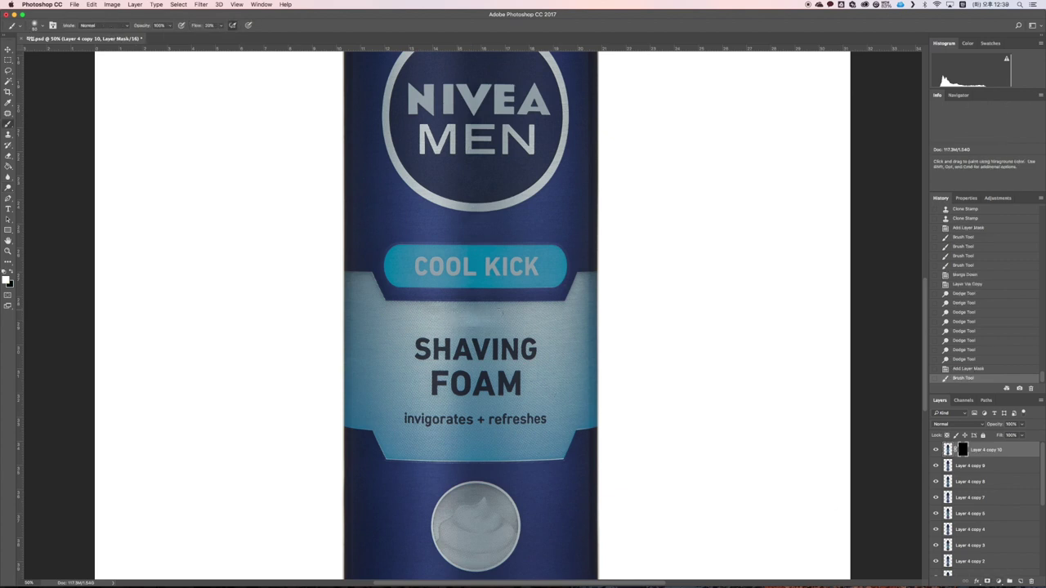
pyautogui.click(481, 324)
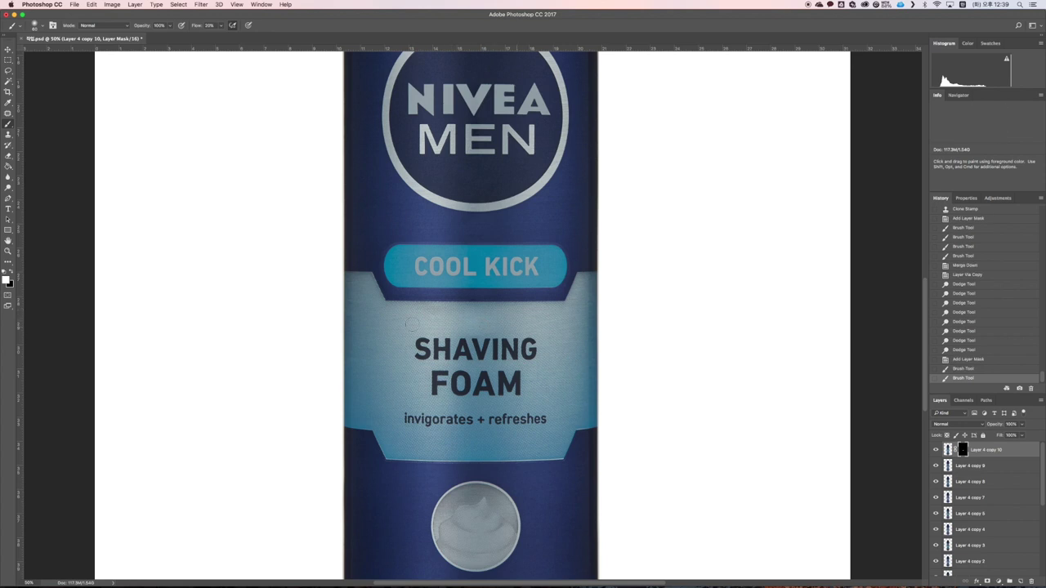
pyautogui.moveTo(411, 324); pyautogui.dragTo(516, 322)
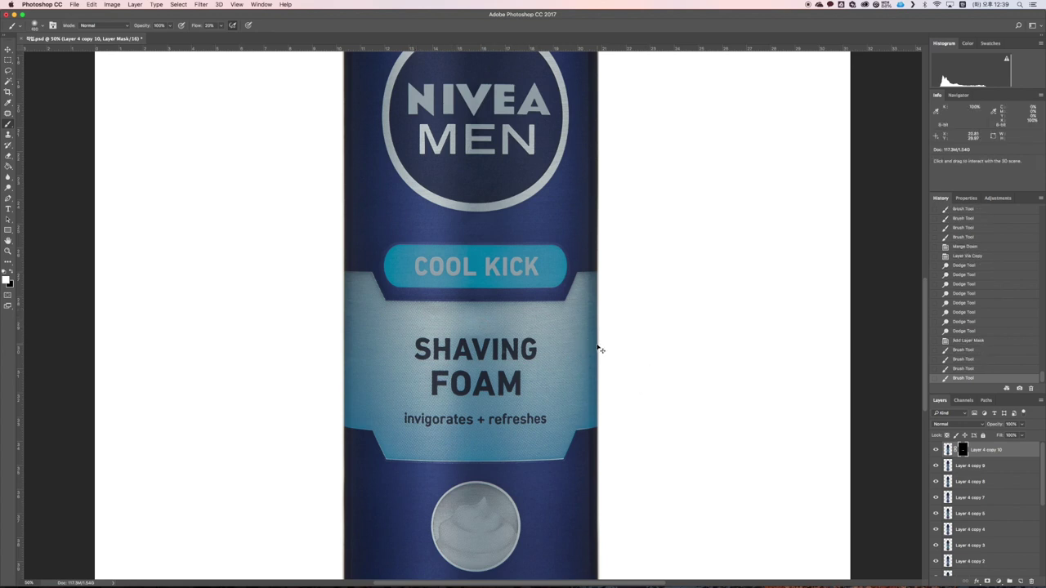
pyautogui.press('super+1')
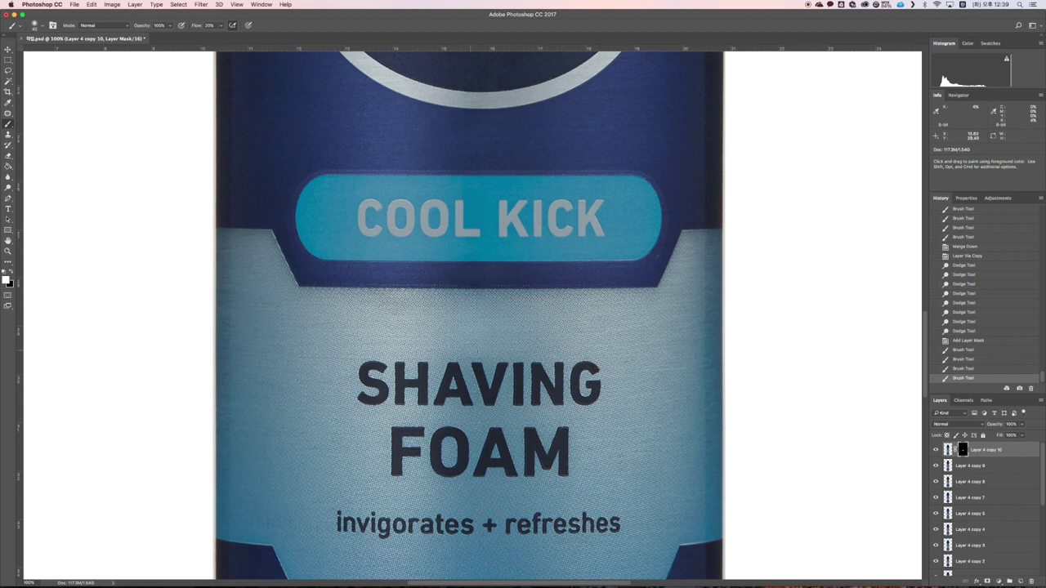
pyautogui.click(443, 324)
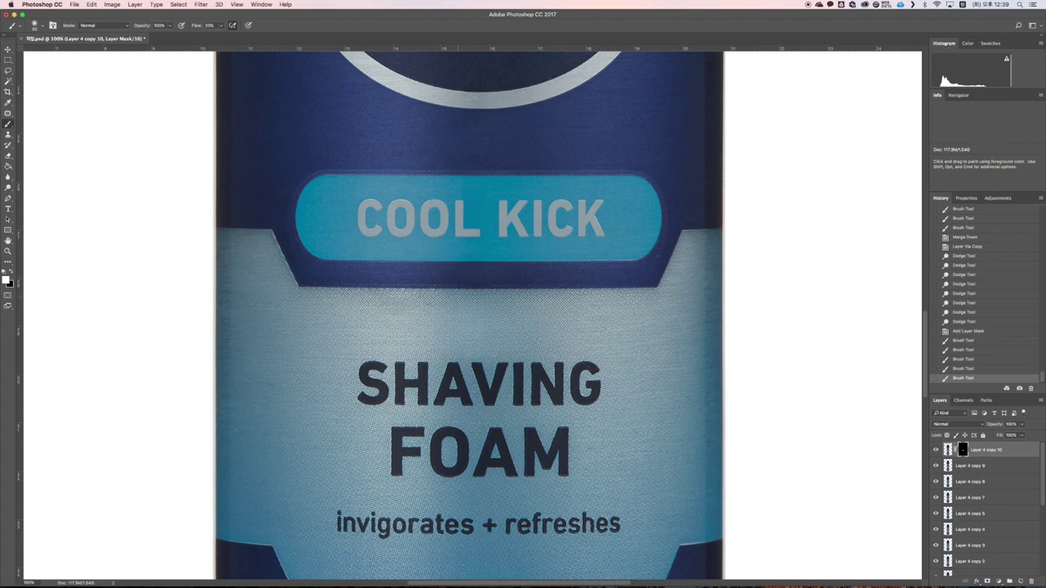
pyautogui.click(445, 325)
# Step: Check the whole can, merge the masked Layer 4 copy 10 into the layer below and duplicate the merged layer
pyautogui.scroll(-15, 411, 380)
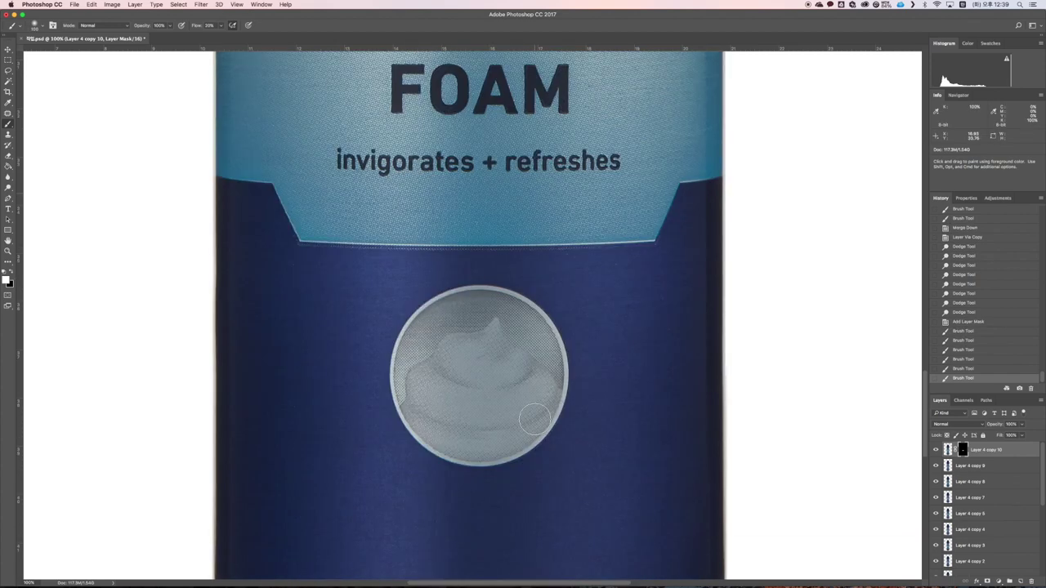
pyautogui.press('super+minus')
pyautogui.press('super+minus')
pyautogui.press('super+minus')
pyautogui.press('super+minus')
pyautogui.press('super+minus')
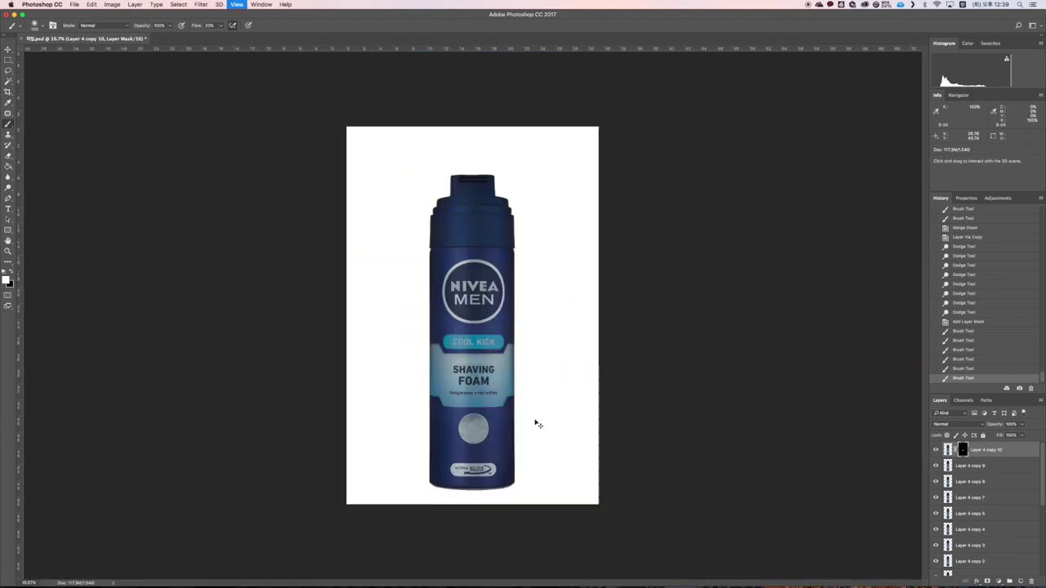
pyautogui.press('super+plus')
pyautogui.press('super+e')
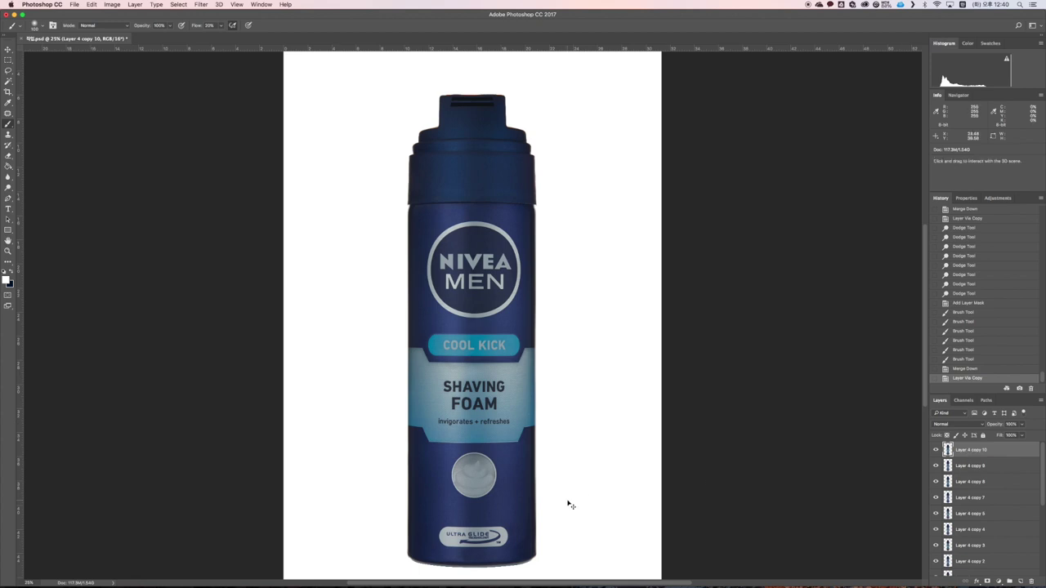
# Step: Load the image's luminosity as a selection, invert it, and add a Curves adjustment masked to the shadows
pyautogui.press('super+alt+2')
pyautogui.press('super+shift+i')
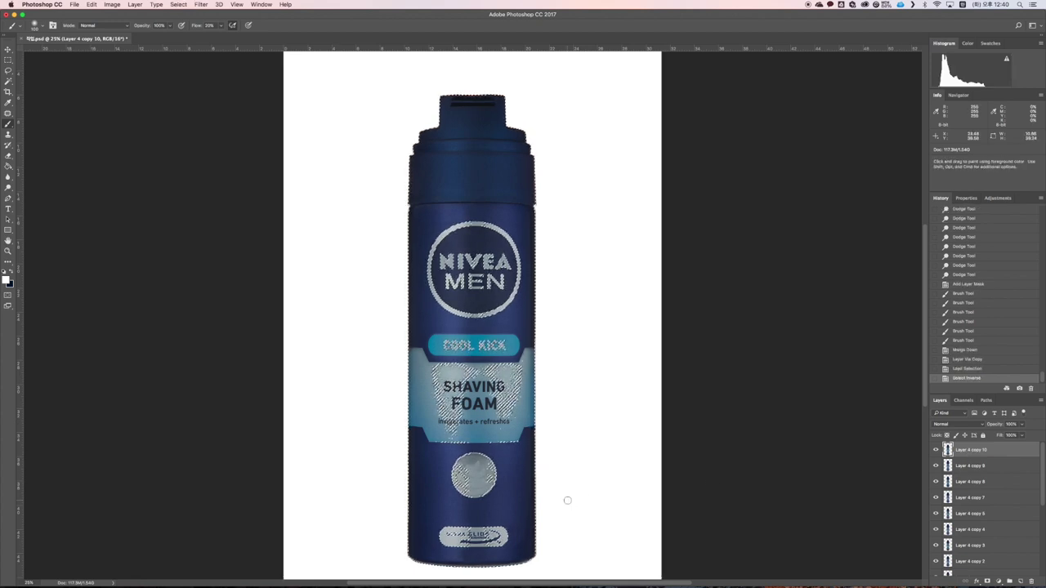
pyautogui.click(1001, 198)
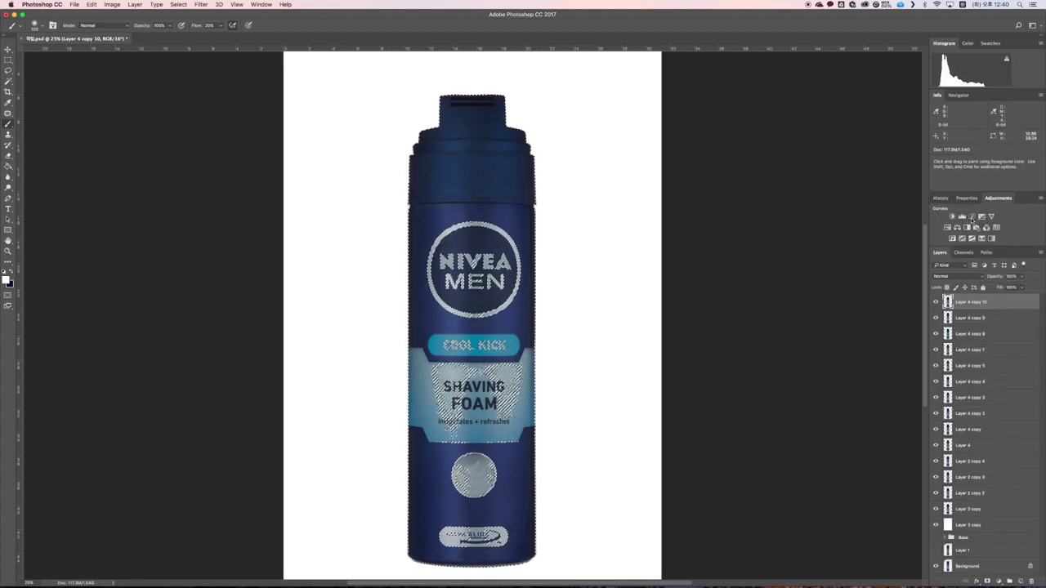
pyautogui.click(972, 220)
# Step: Load the highlights of Layer 4 copy 10 as a selection and add a second Curves adjustment directly above that layer
pyautogui.click(965, 469)
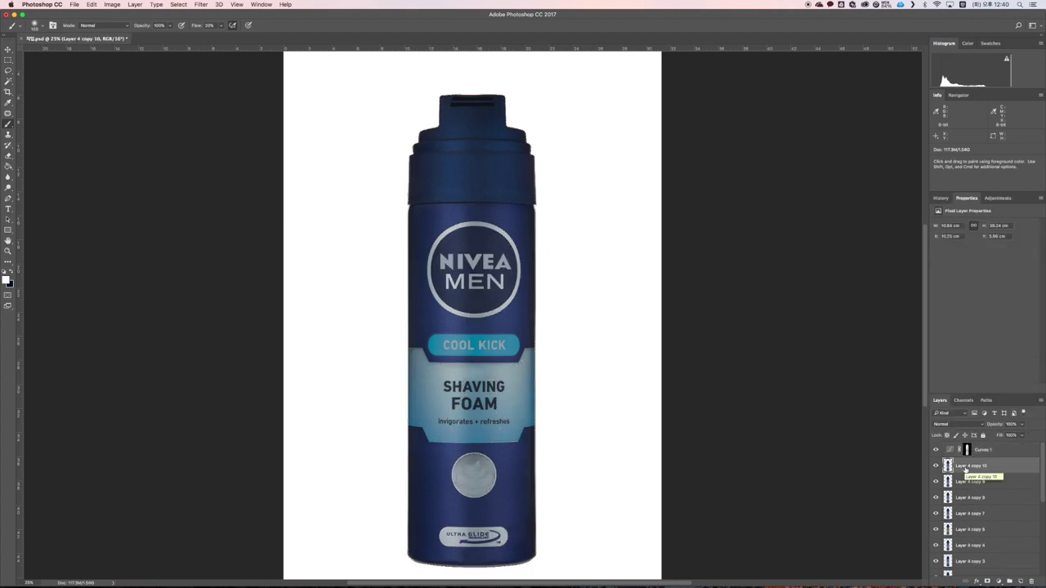
pyautogui.keyDown('super'); pyautogui.click(948, 465); pyautogui.keyUp('super')
pyautogui.click(997, 198)
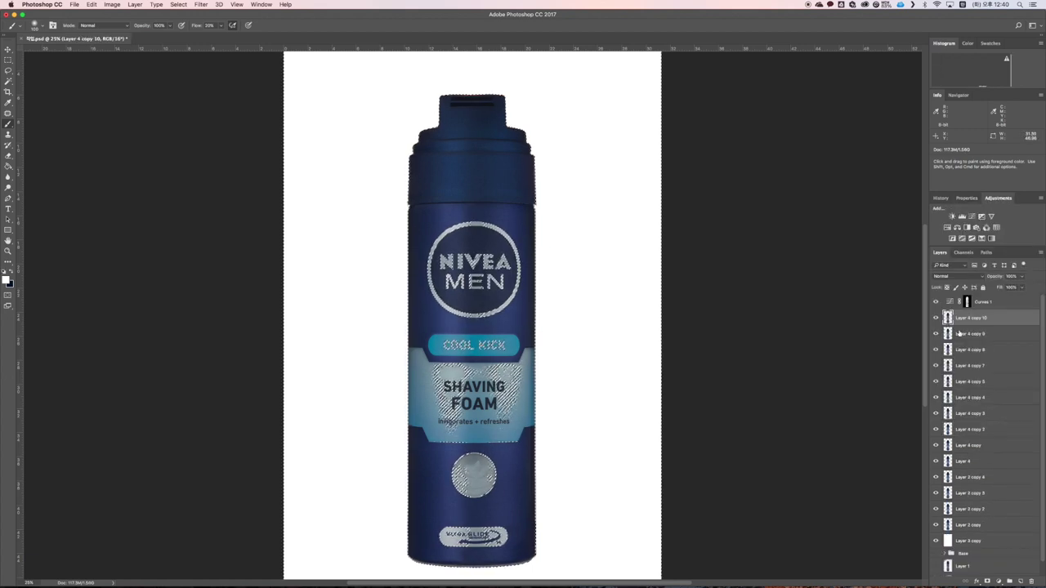
pyautogui.click(973, 217)
# Step: Load the Curves 1 mask as a selection and try setting that adjustment's black and gray points by sampling the can
pyautogui.click(968, 450)
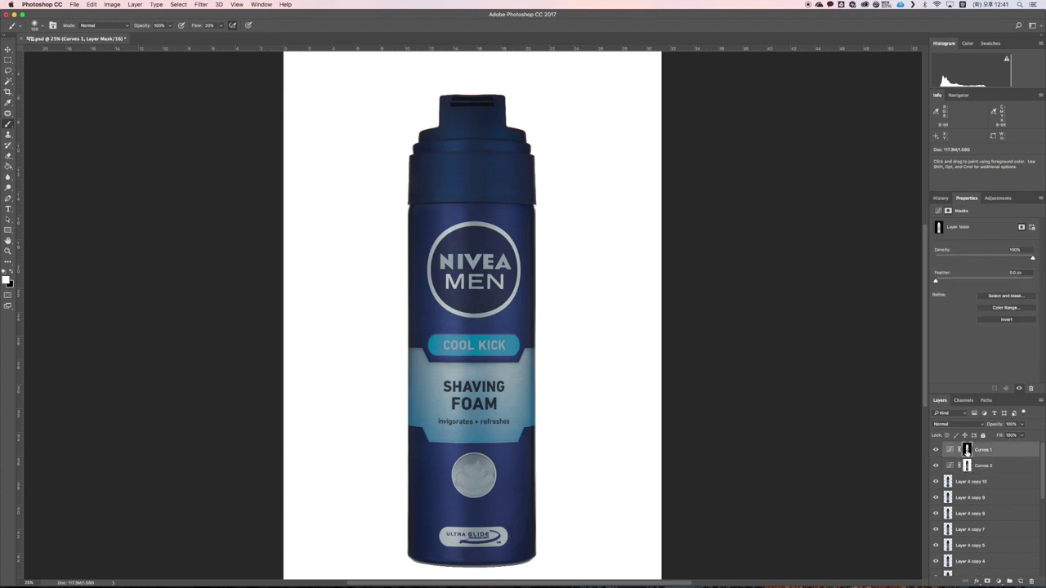
pyautogui.keyDown('super'); pyautogui.click(967, 450); pyautogui.keyUp('super')
pyautogui.click(938, 211)
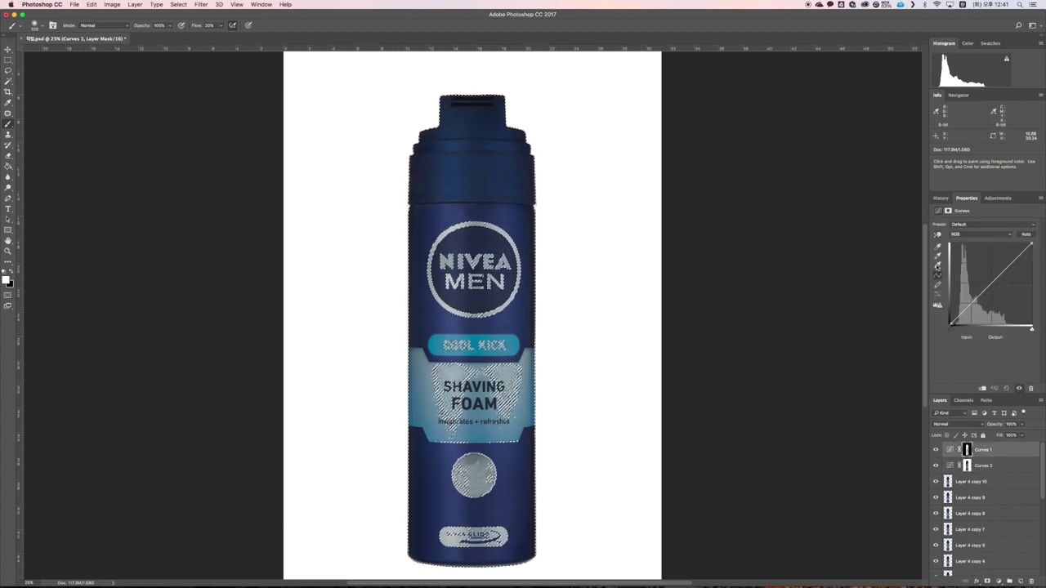
pyautogui.click(938, 253)
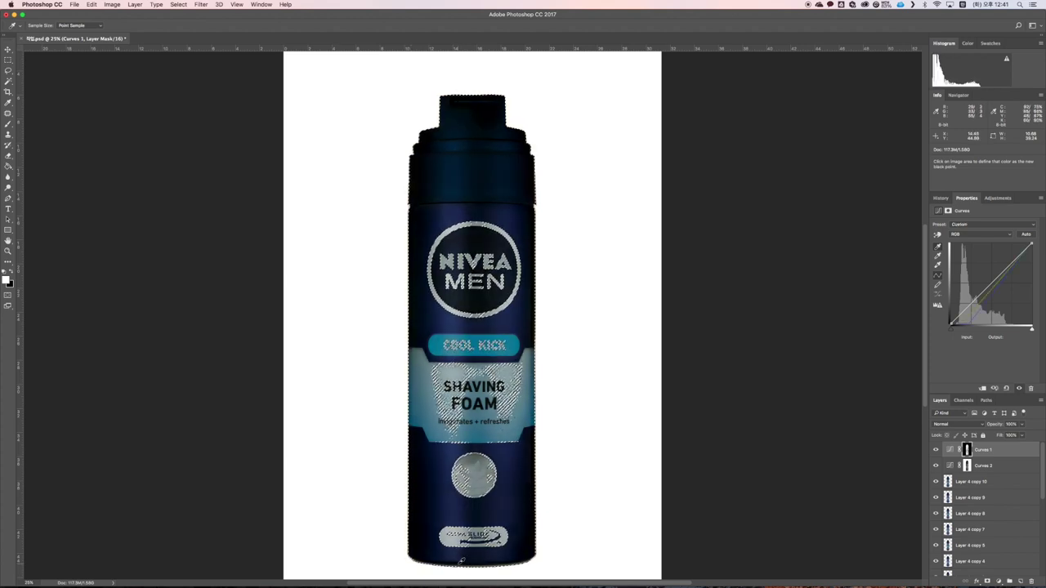
pyautogui.press('super+plus')
pyautogui.moveTo(544, 537); pyautogui.dragTo(565, 420)
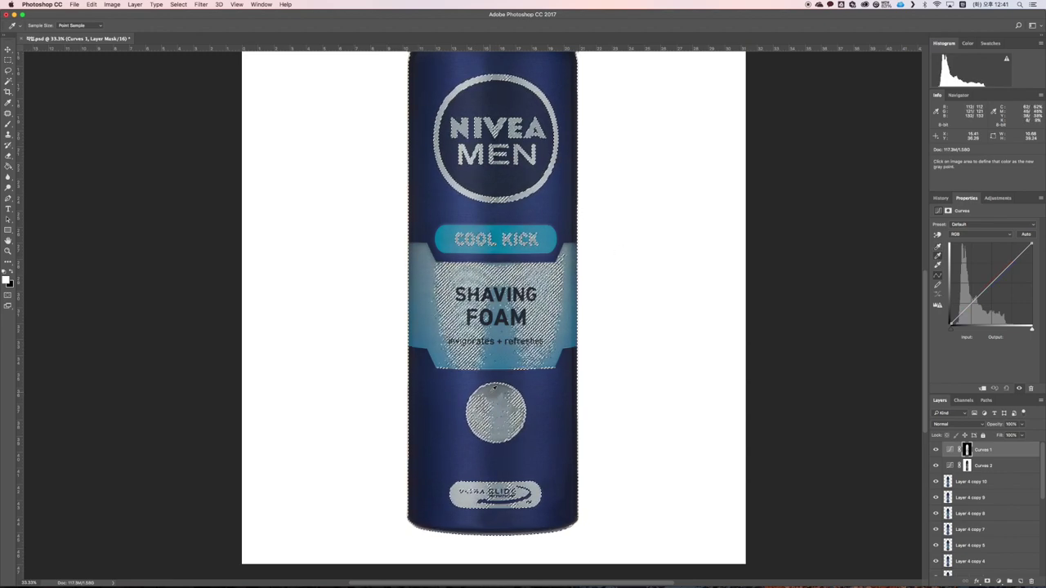
# Step: Try setting the Curves 2 adjustment's white point by sampling the silver ring around the logo
pyautogui.click(950, 467)
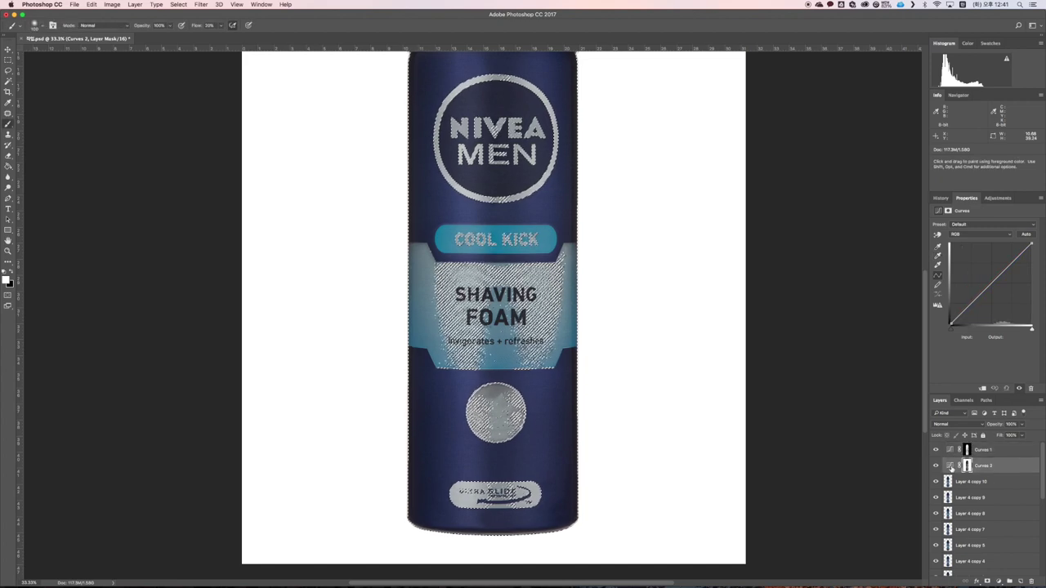
pyautogui.click(938, 265)
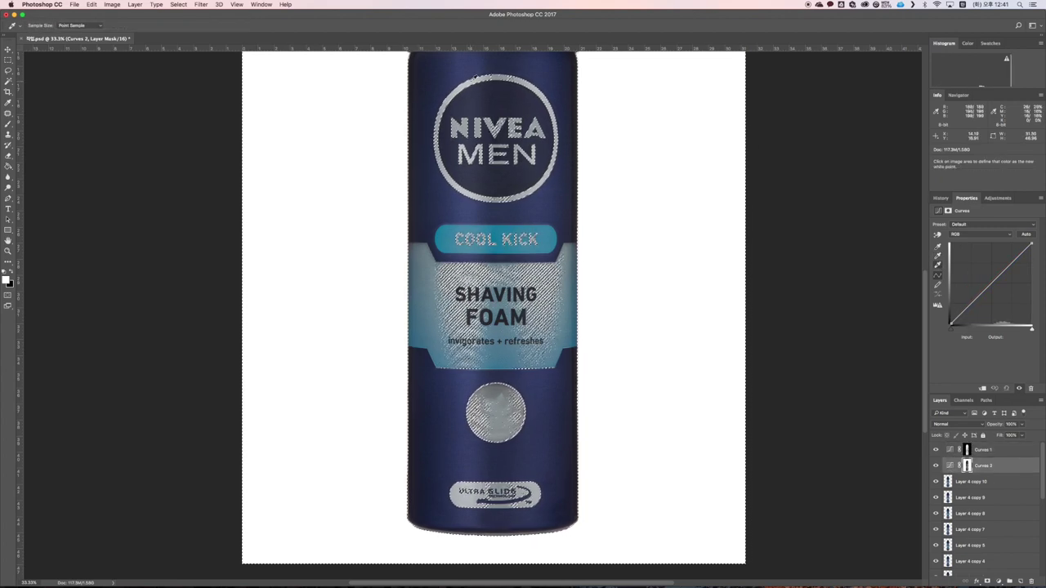
pyautogui.click(473, 80)
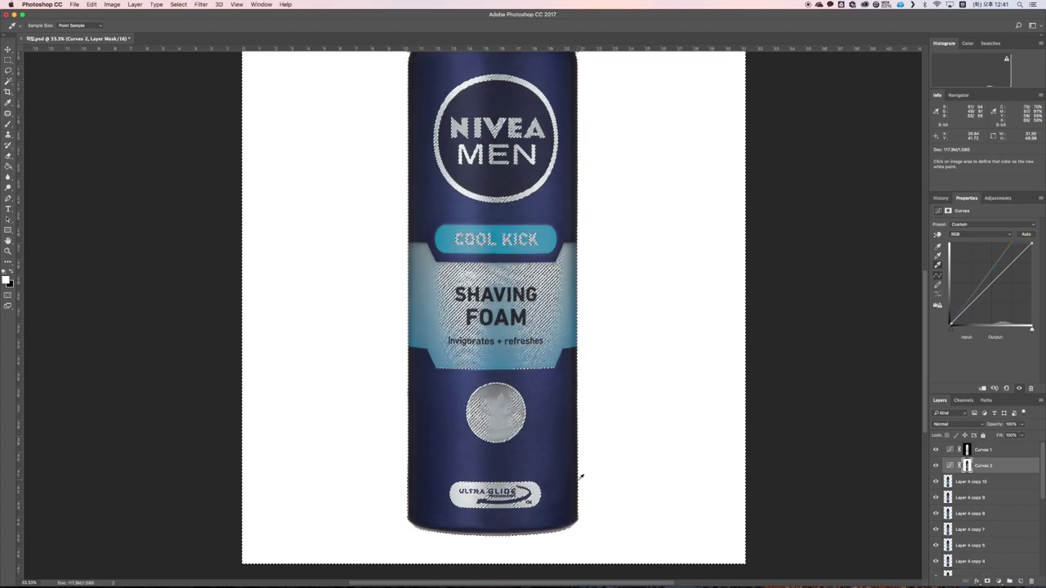
pyautogui.press('super+z')
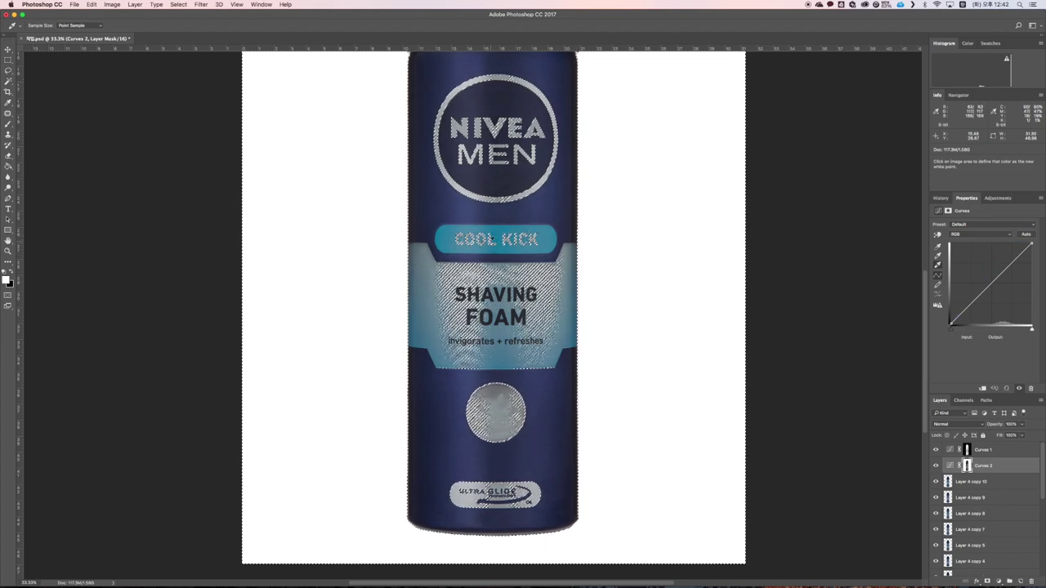
# Step: Test a Curves 2 white point from the COOL KICK lettering, undo it, resample from the logo ring and clear the selection
pyautogui.press('super+equal')
pyautogui.press('super+equal')
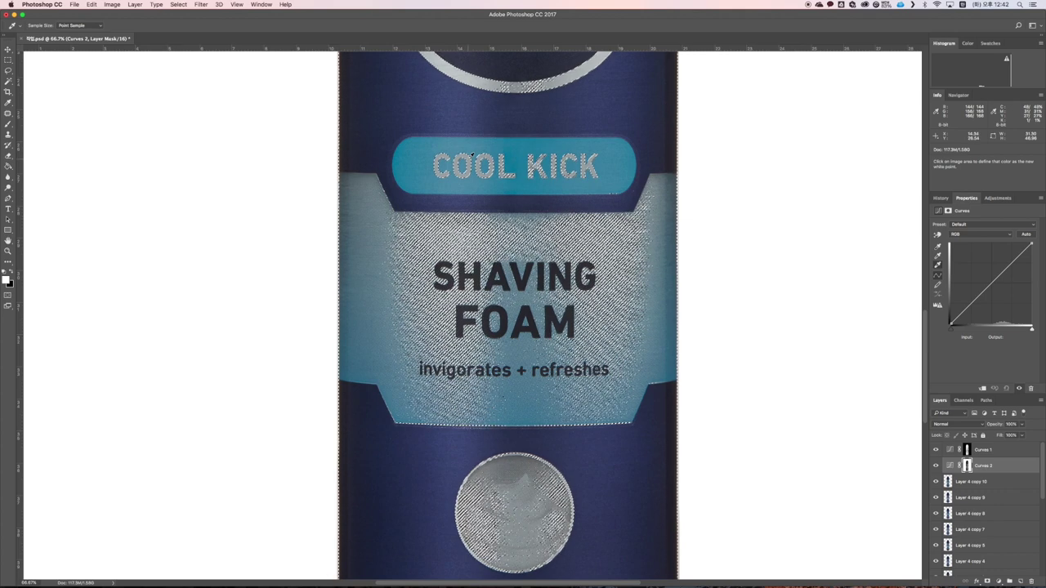
pyautogui.click(471, 155)
pyautogui.press('super+minus')
pyautogui.press('super+minus')
pyautogui.press('super+minus')
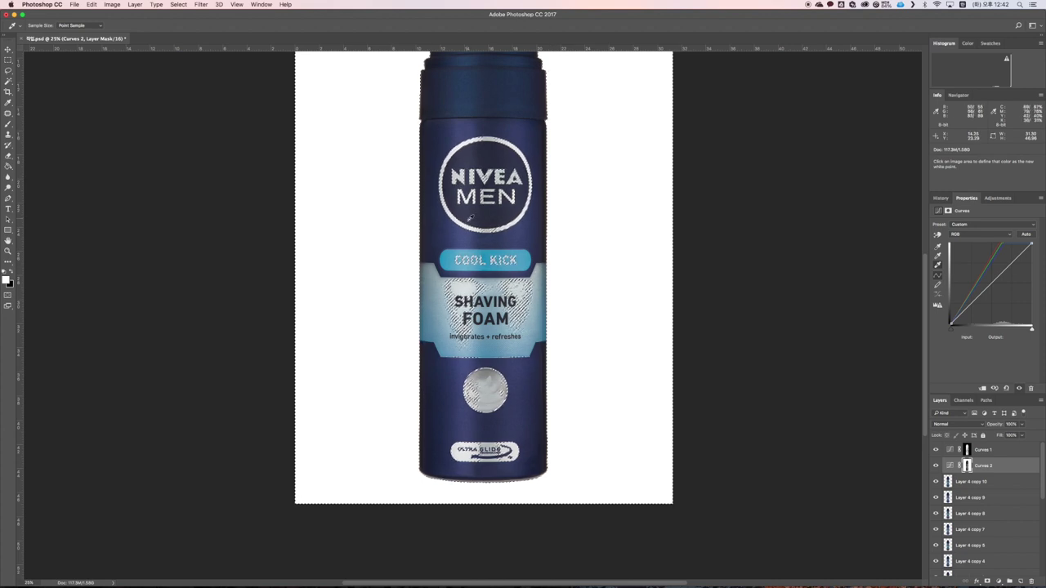
pyautogui.press('super+z')
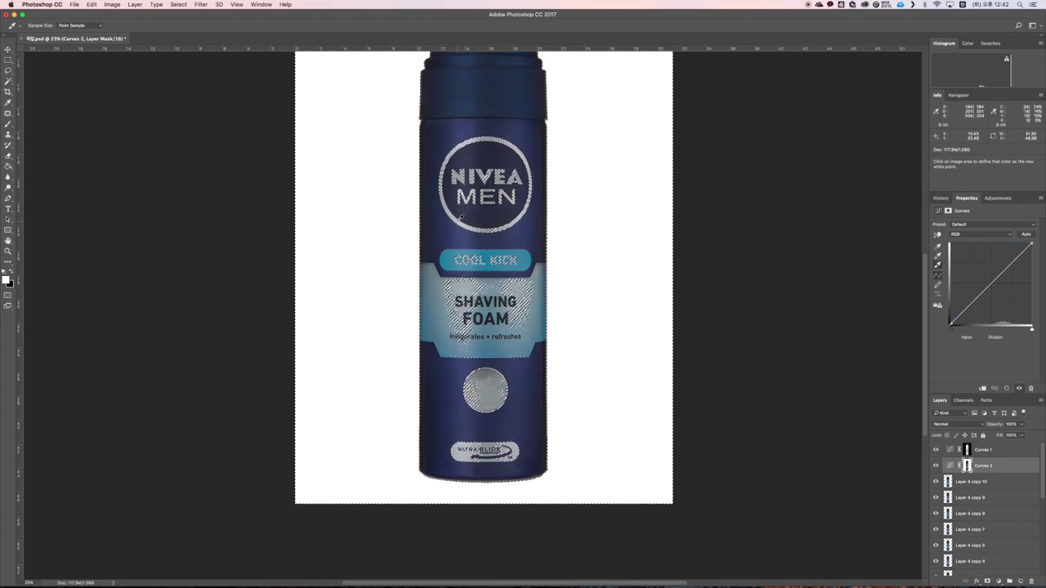
pyautogui.press('super+z')
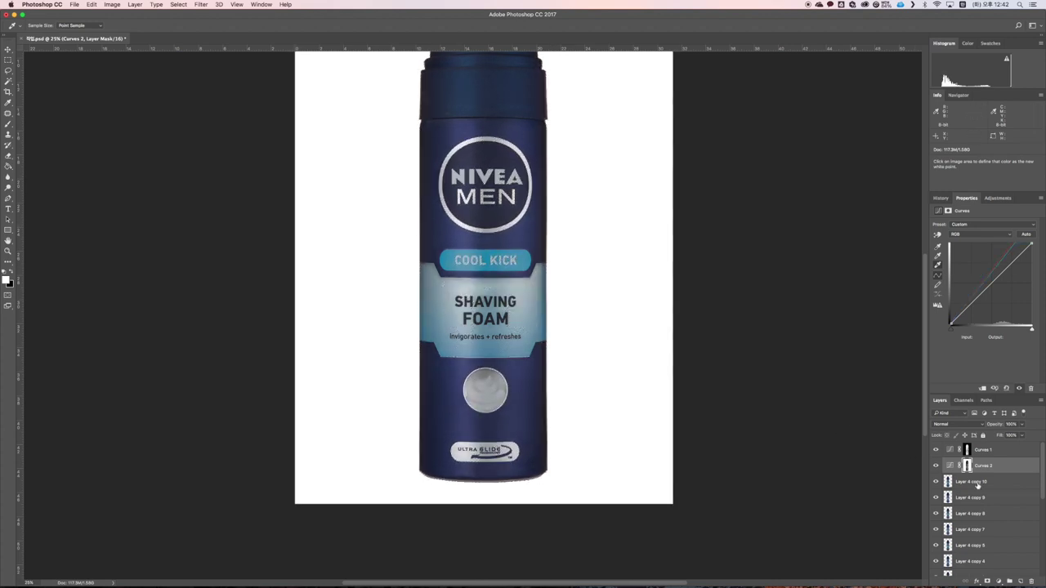
# Step: Duplicate Layer 4 copy 10 together with both Curves adjustments and merge the duplicates into one layer
pyautogui.click(978, 483)
pyautogui.scroll(2, 545, 449)
pyautogui.keyDown('shift'); pyautogui.click(984, 451); pyautogui.keyUp('shift')
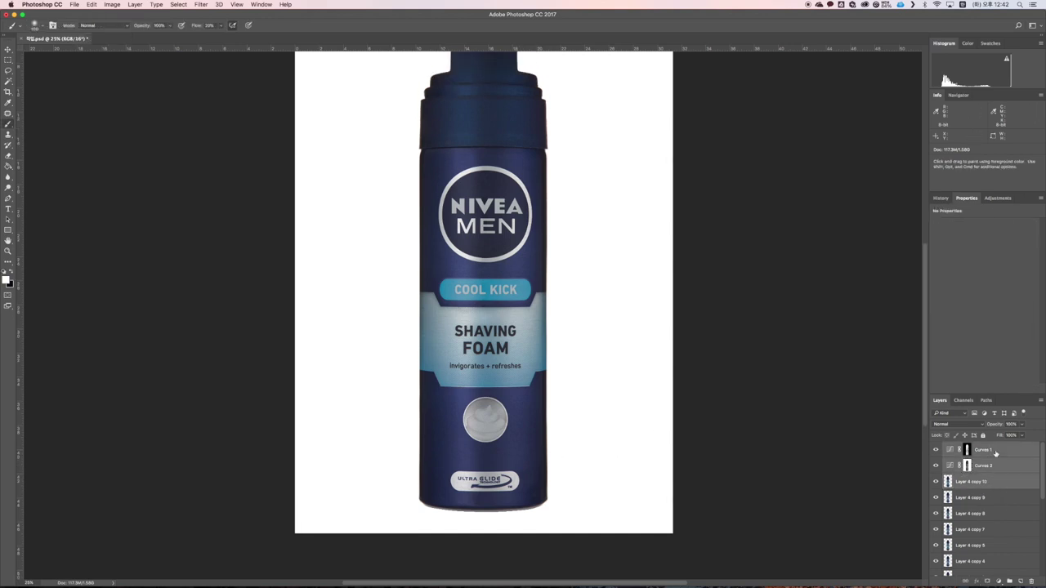
pyautogui.press('super+j')
pyautogui.press('super+e')
# Step: Group the original Curves 1, Curves 2 and Layer 4 copy 10 layers and hide the group
pyautogui.click(990, 467)
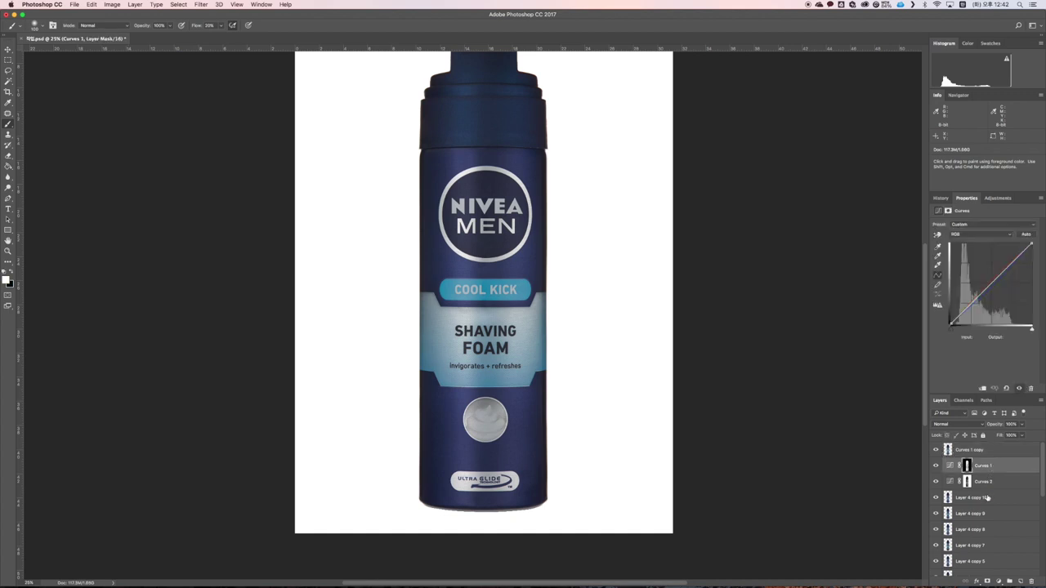
pyautogui.keyDown('shift'); pyautogui.click(988, 496); pyautogui.keyUp('shift')
pyautogui.click(1009, 581)
pyautogui.click(936, 463)
# Step: Compare the can with and without the merged Curves 1 copy layer
pyautogui.click(936, 450)
pyautogui.click(936, 450)
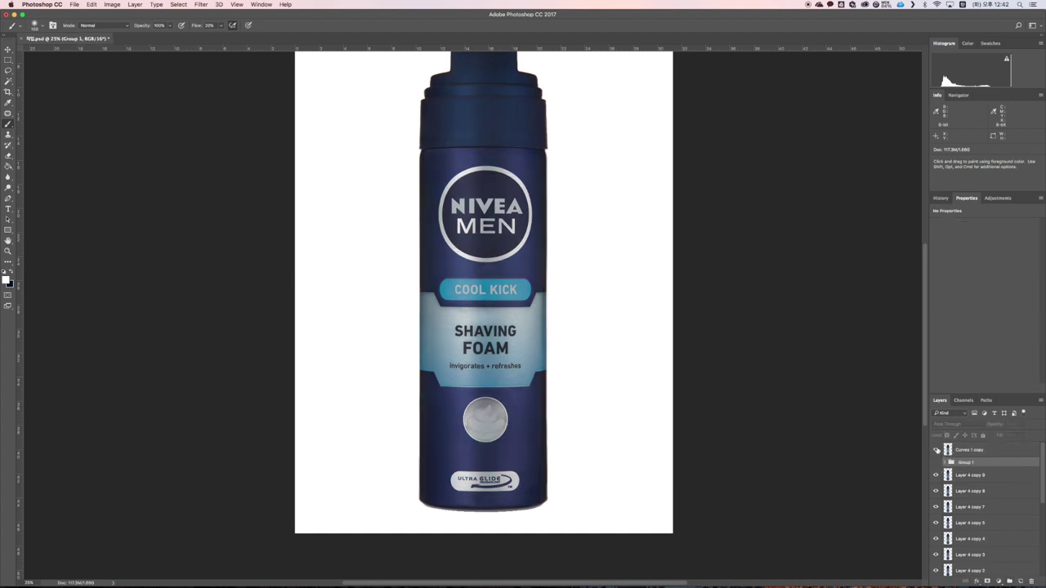
pyautogui.click(936, 450)
pyautogui.click(935, 450)
pyautogui.scroll(2, 659, 551)
pyautogui.click(936, 451)
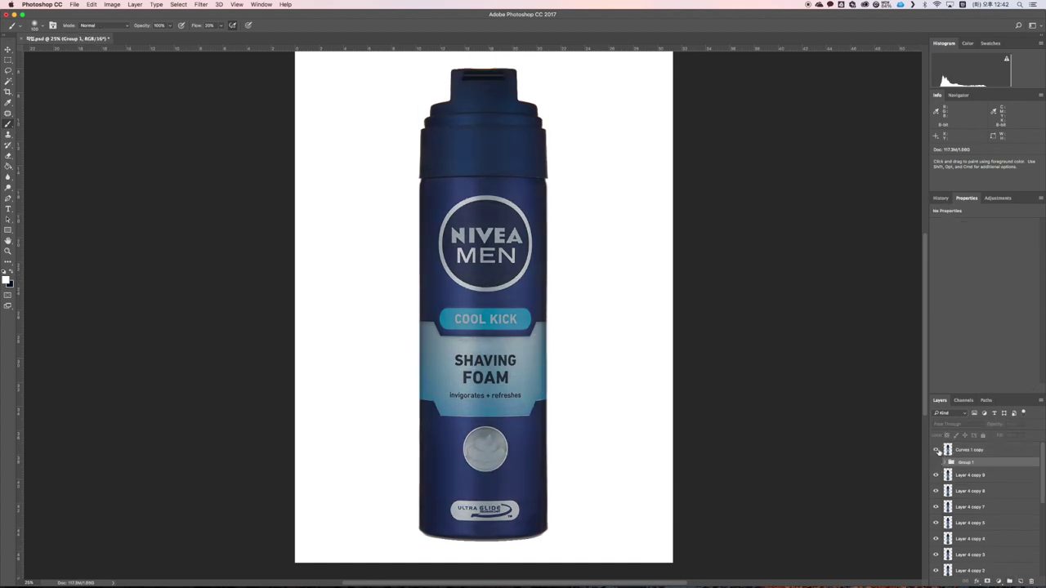
pyautogui.click(937, 451)
# Step: Apply a Curves adjustment to the Curves 1 copy layer with one point placed above the midtones
pyautogui.click(976, 452)
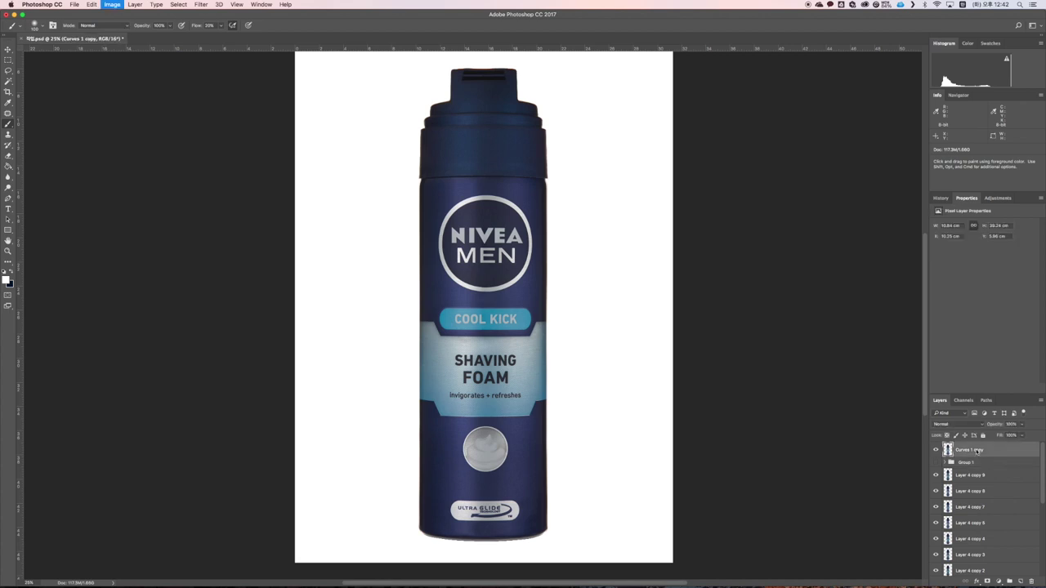
pyautogui.press('super+m')
pyautogui.click(714, 213)
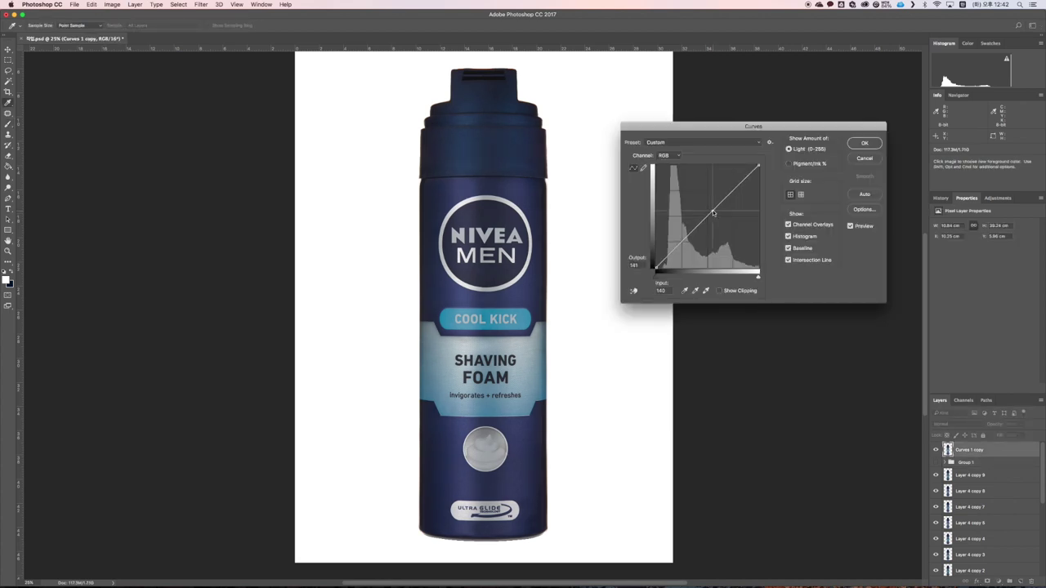
pyautogui.moveTo(713, 213); pyautogui.dragTo(721, 202)
pyautogui.click(864, 143)
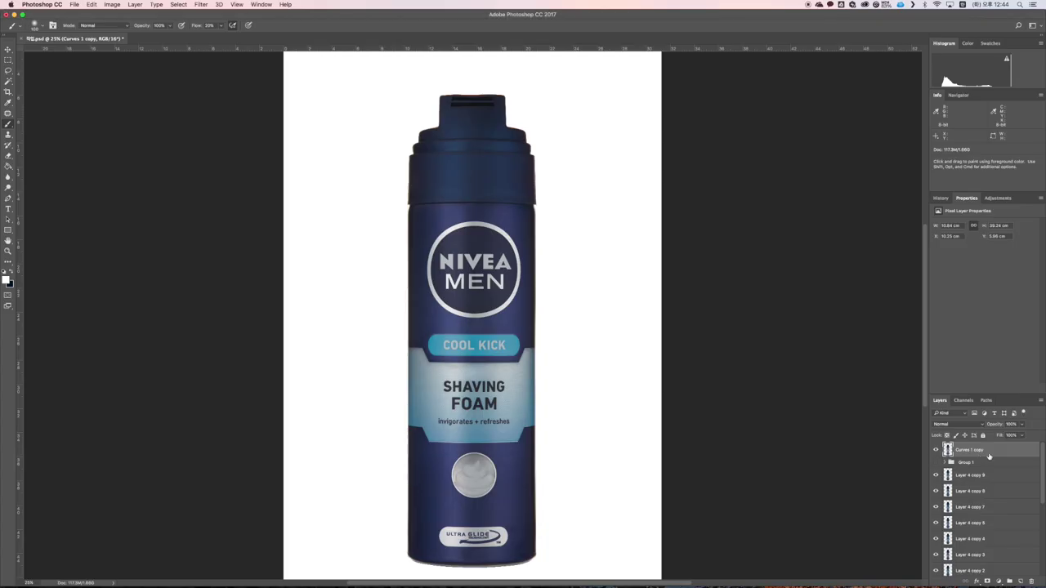
# Step: Duplicate the Curves 1 copy layer and brighten the duplicate with the Camera Raw filter at Exposure +0.70
pyautogui.press('super+j')
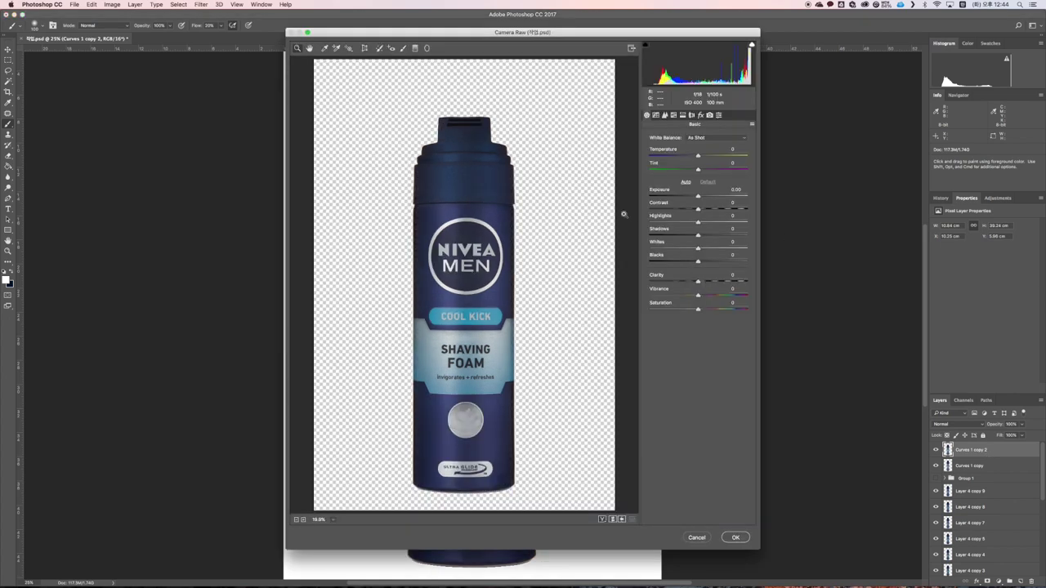
pyautogui.click(456, 269)
pyautogui.moveTo(698, 198); pyautogui.dragTo(706, 198)
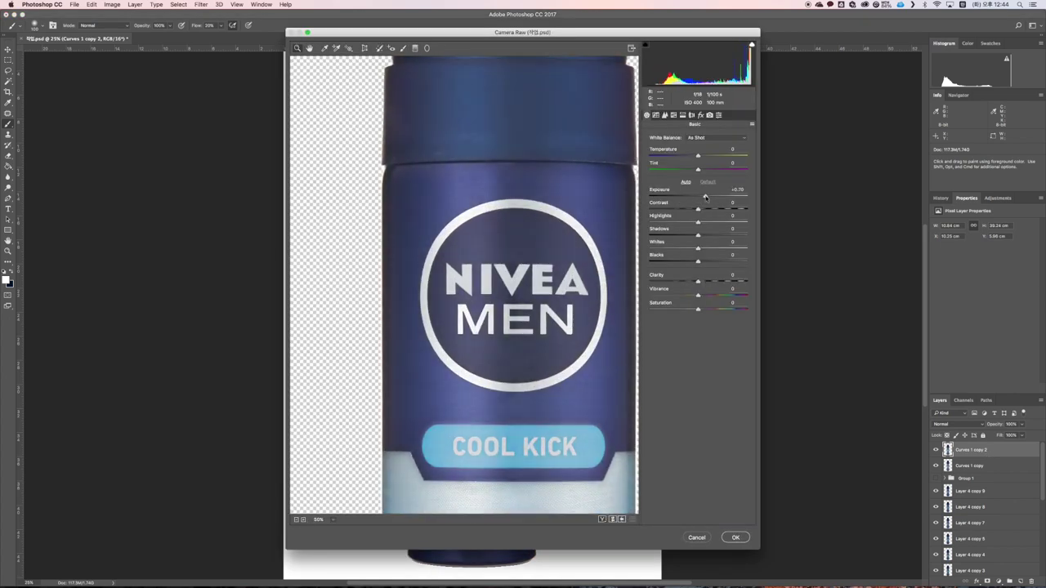
pyautogui.click(733, 537)
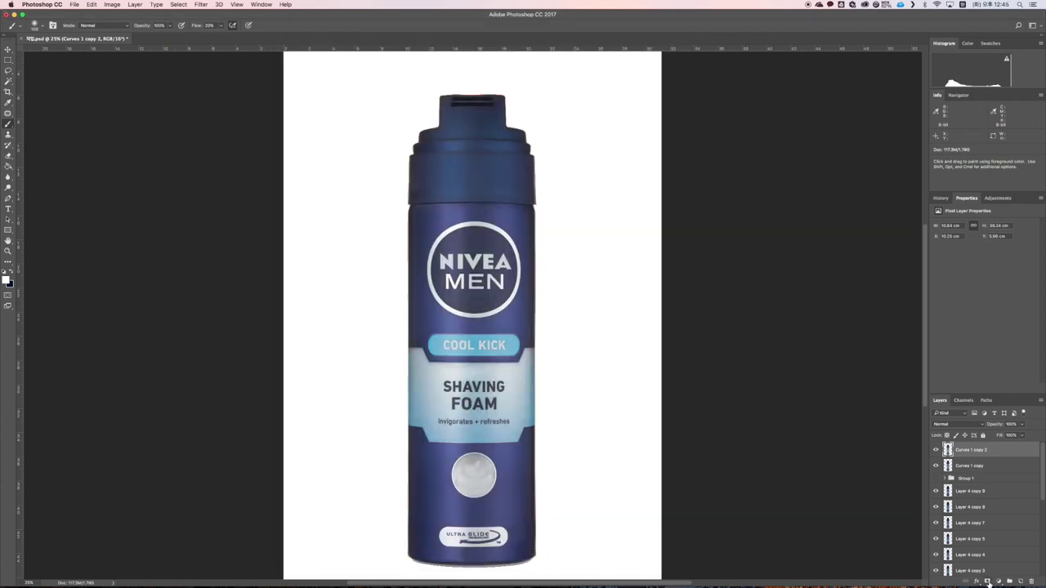
# Step: Hide the brightened Curves 1 copy 2 with a black layer mask and duplicate the Curves 1 copy layer below it
pyautogui.keyDown('alt'); pyautogui.click(987, 582); pyautogui.keyUp('alt')
pyautogui.click(950, 471)
pyautogui.press('super+k')
pyautogui.press('Escape')
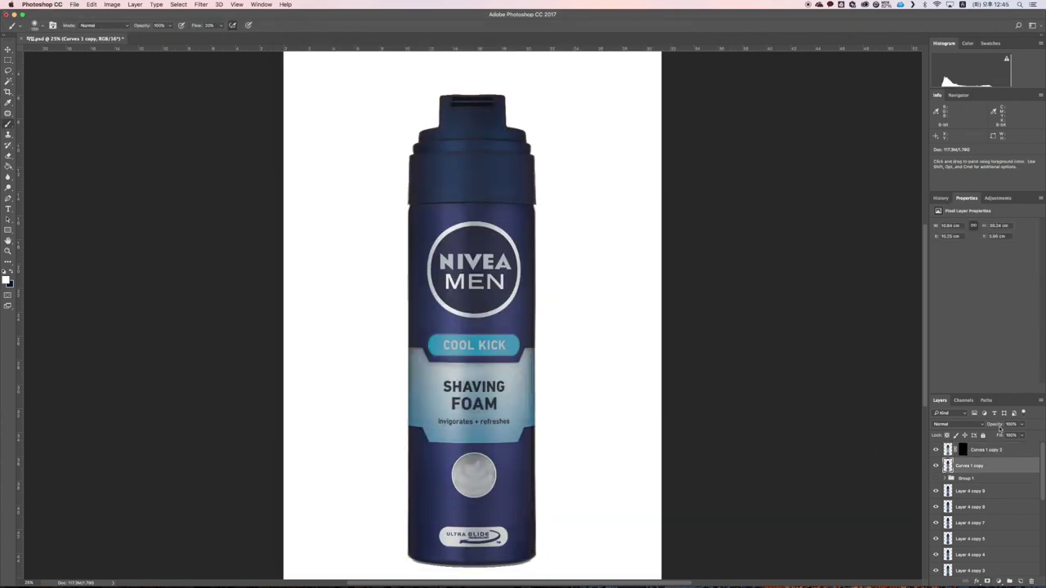
pyautogui.press('super+j')
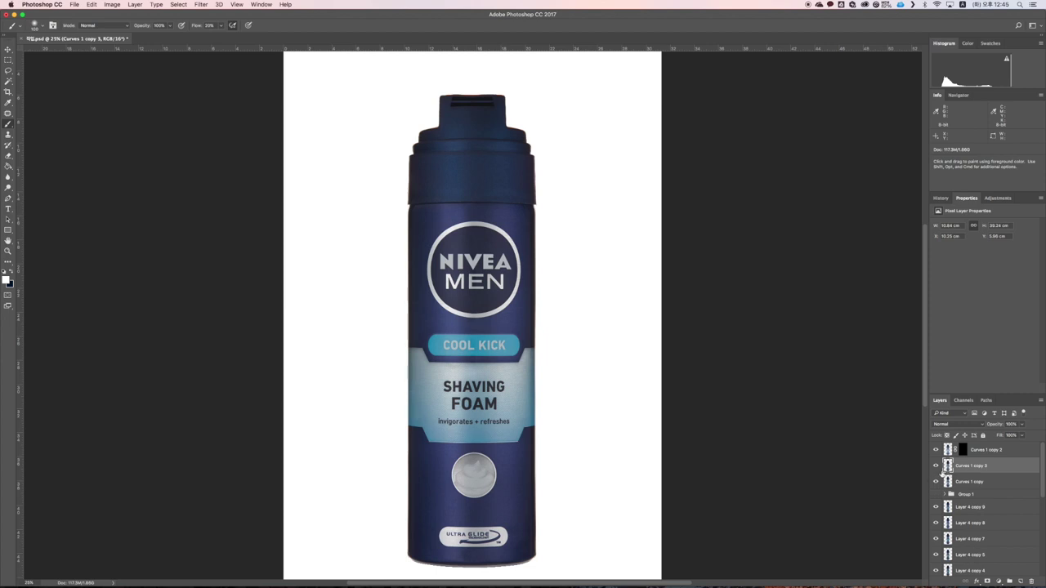
# Step: Select all the NIVEA letters on the Curves 1 copy 3 layer with the Magic Wand
pyautogui.press('z')
pyautogui.press('super+plus')
pyautogui.press('super+plus')
pyautogui.press('super+plus')
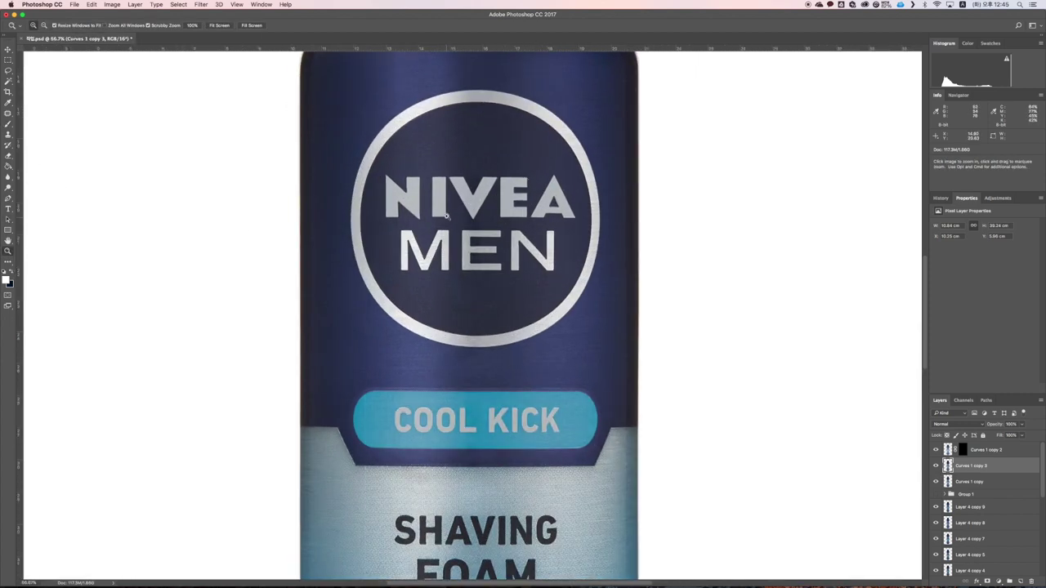
pyautogui.click(446, 216)
pyautogui.click(408, 236)
pyautogui.click(12, 81)
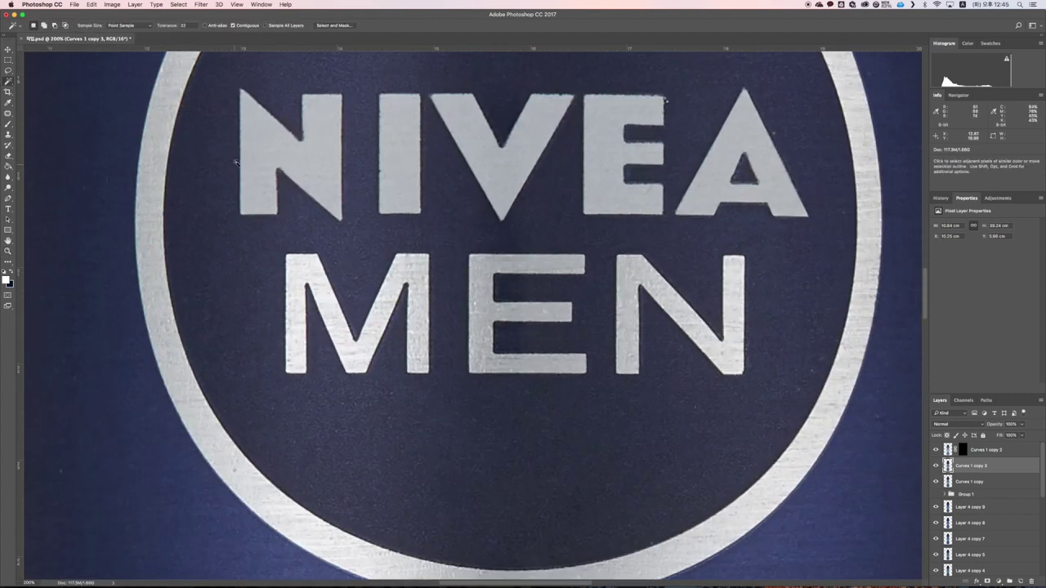
pyautogui.click(402, 156)
pyautogui.keyDown('shift'); pyautogui.click(324, 153); pyautogui.keyUp('shift')
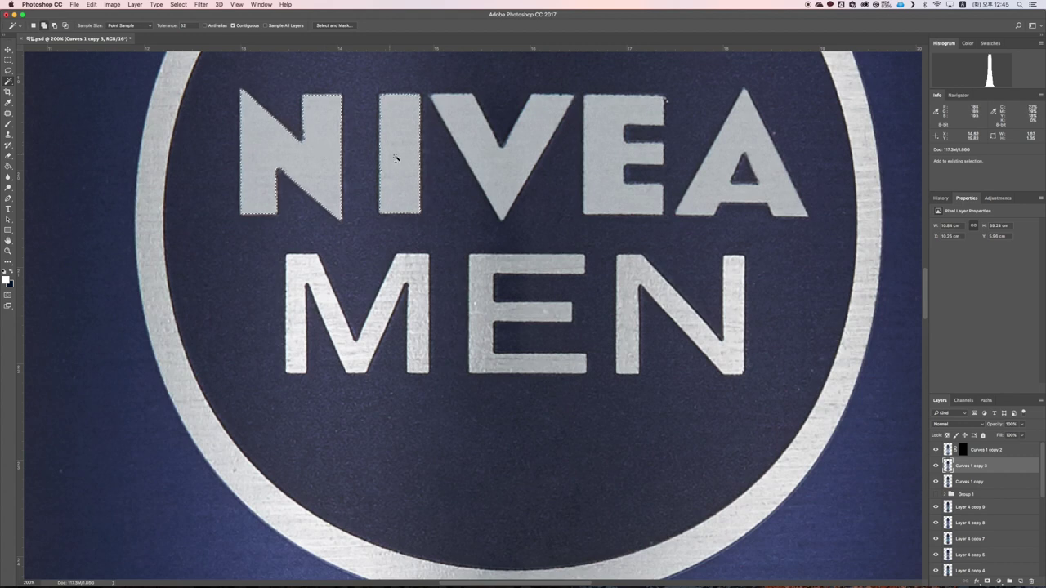
pyautogui.keyDown('shift'); pyautogui.click(532, 164); pyautogui.keyUp('shift')
pyautogui.keyDown('shift'); pyautogui.click(608, 169); pyautogui.keyUp('shift')
pyautogui.keyDown('shift'); pyautogui.click(716, 175); pyautogui.keyUp('shift')
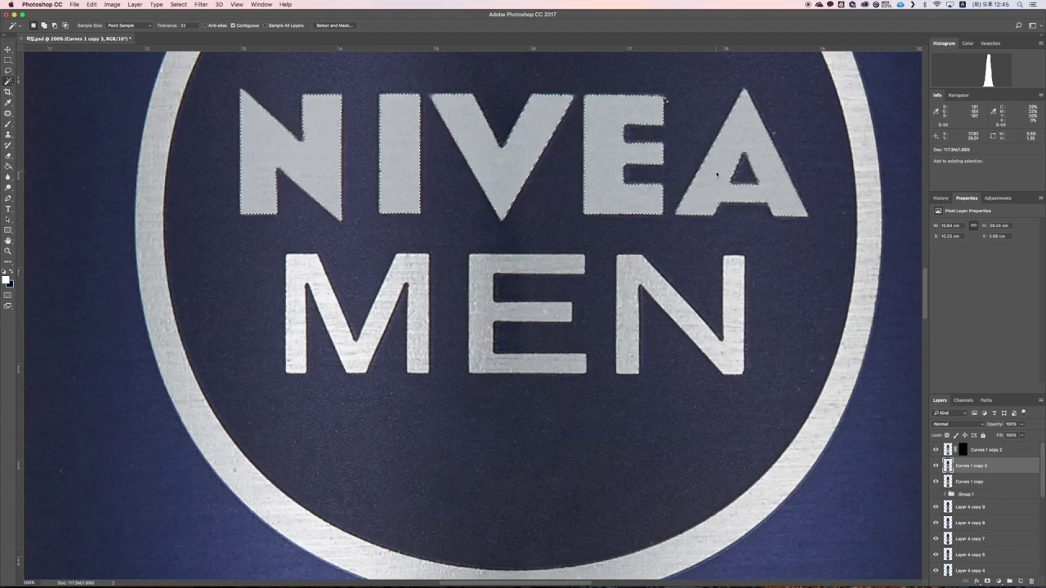
# Step: Add every letter of COOL KICK to the current selection with the Magic Wand
pyautogui.scroll(-6, 717, 174)
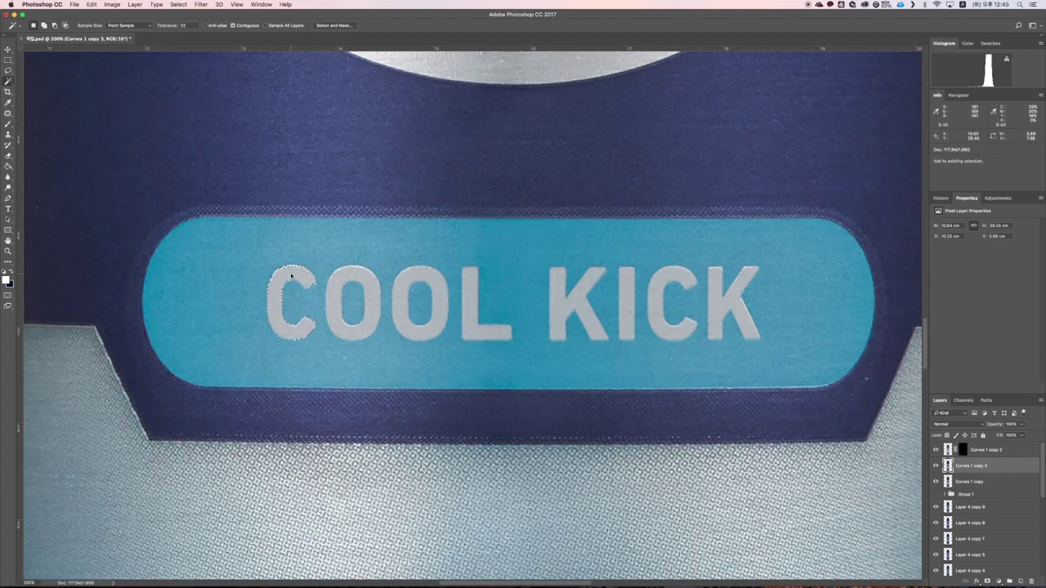
pyautogui.keyDown('shift'); pyautogui.click(338, 278); pyautogui.keyUp('shift')
pyautogui.keyDown('shift'); pyautogui.click(408, 279); pyautogui.keyUp('shift')
pyautogui.keyDown('shift'); pyautogui.click(471, 296); pyautogui.keyUp('shift')
pyautogui.keyDown('shift'); pyautogui.click(577, 286); pyautogui.keyUp('shift')
pyautogui.keyDown('shift'); pyautogui.click(626, 295); pyautogui.keyUp('shift')
pyautogui.keyDown('shift'); pyautogui.click(659, 299); pyautogui.keyUp('shift')
pyautogui.keyDown('shift'); pyautogui.click(714, 302); pyautogui.keyUp('shift')
# Step: Paint white on the Curves 1 copy 2 mask within the selected NIVEA and COOL KICK letters using a 400 px brush, and deselect
pyautogui.click(963, 452)
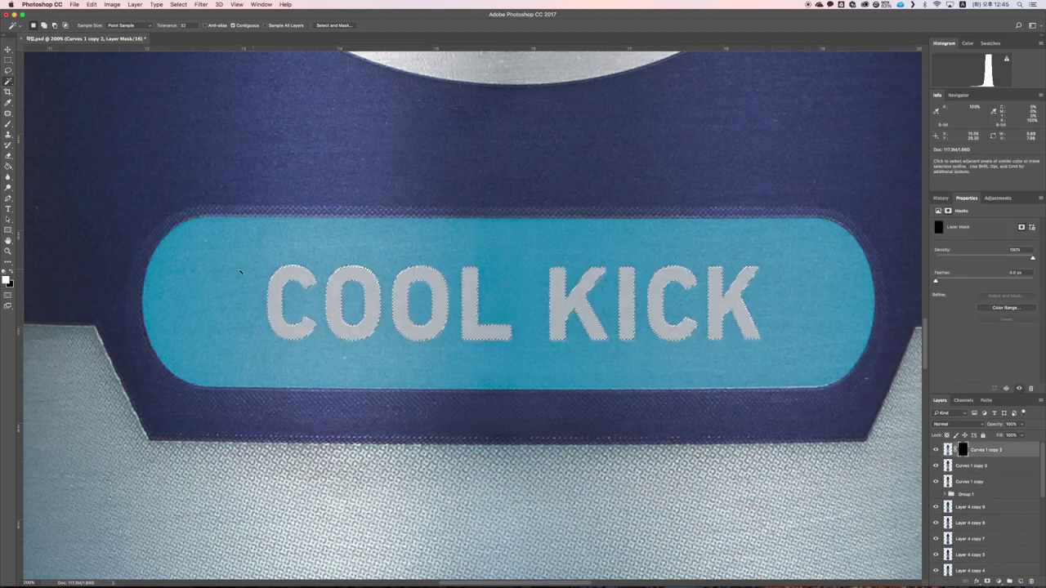
pyautogui.press('super+minus')
pyautogui.press('super+minus')
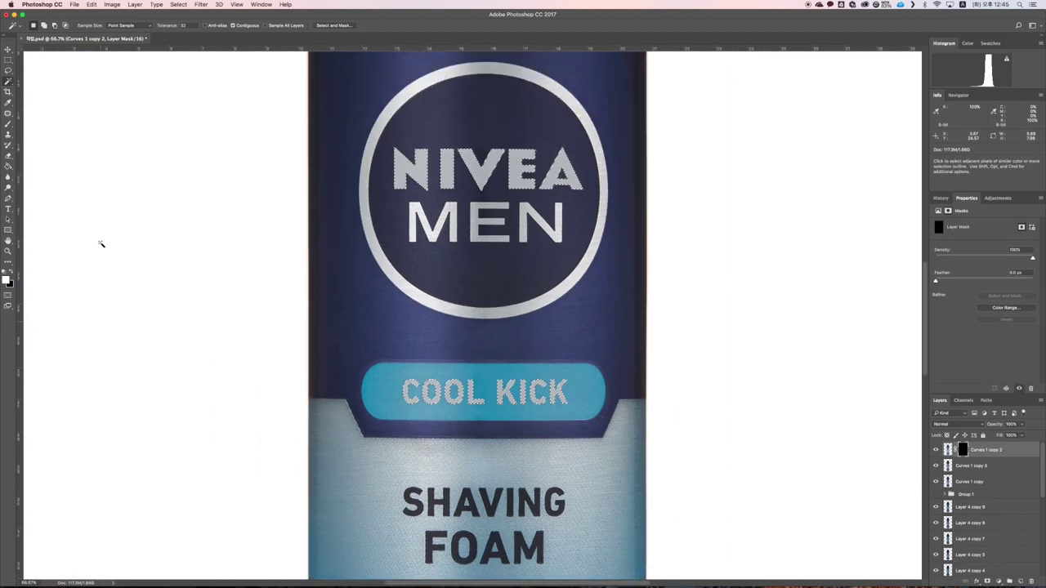
pyautogui.scroll(-10, 101, 244)
pyautogui.scroll(10, 100, 237)
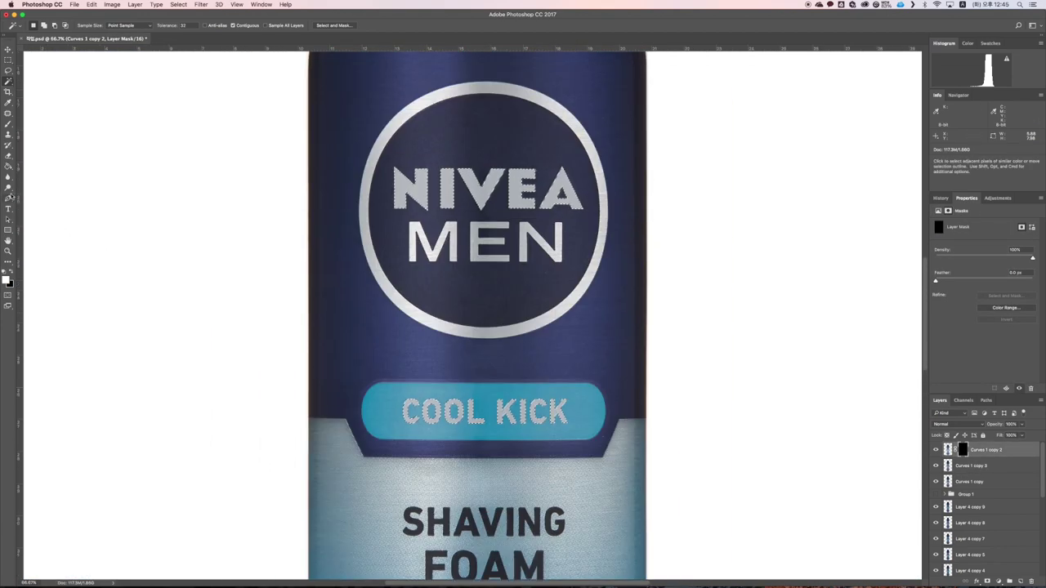
pyautogui.click(8, 123)
pyautogui.scroll(10, 338, 204)
pyautogui.scroll(-6, 338, 203)
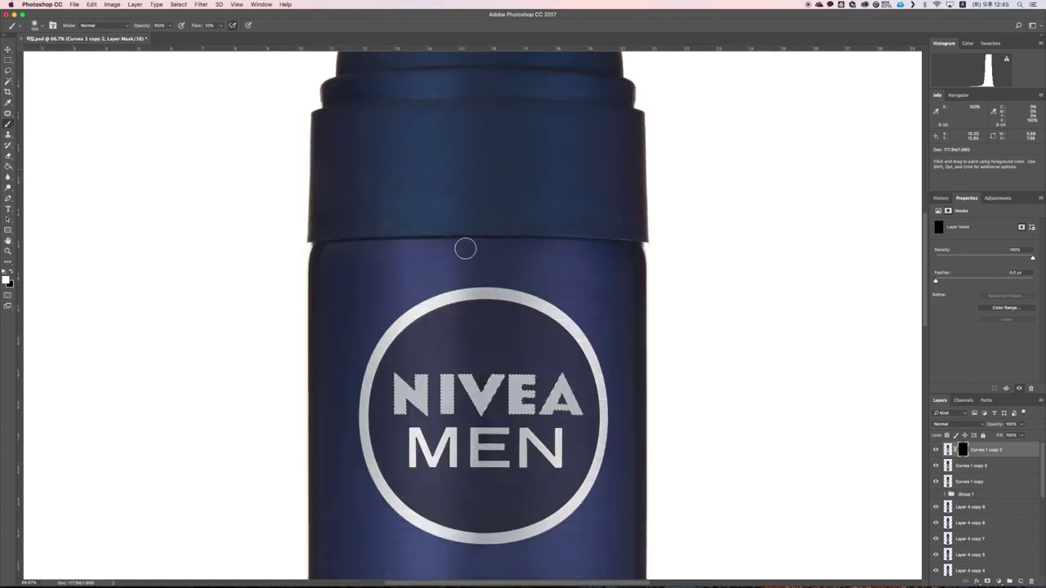
pyautogui.scroll(-5, 465, 248)
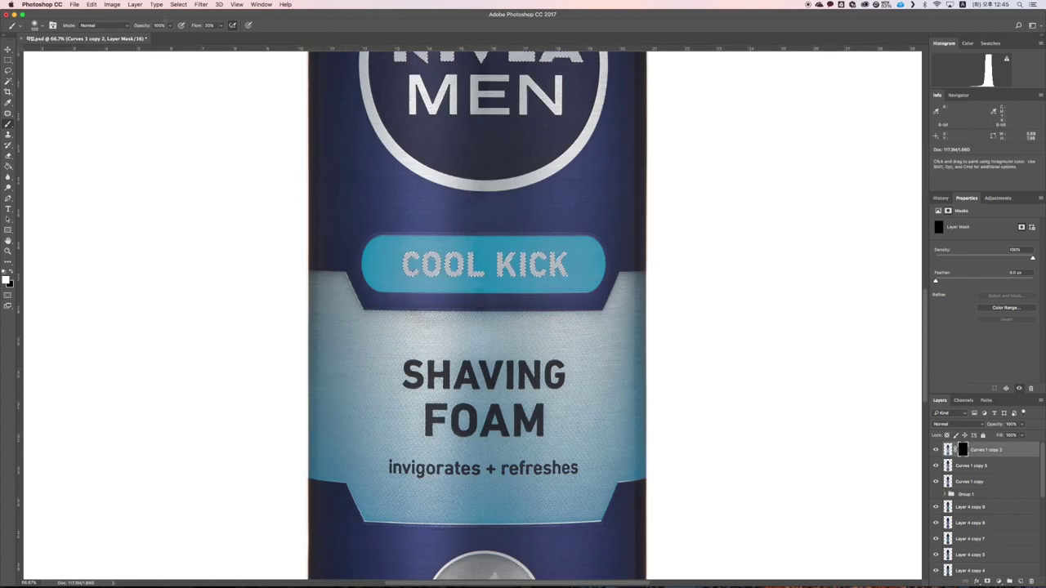
pyautogui.scroll(4, 478, 315)
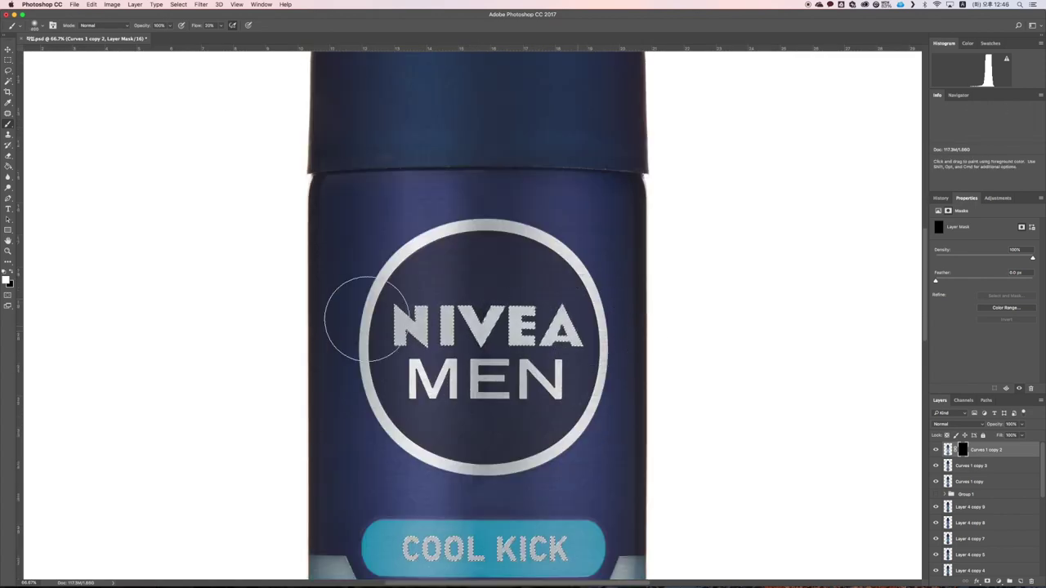
pyautogui.scroll(-1, 634, 438)
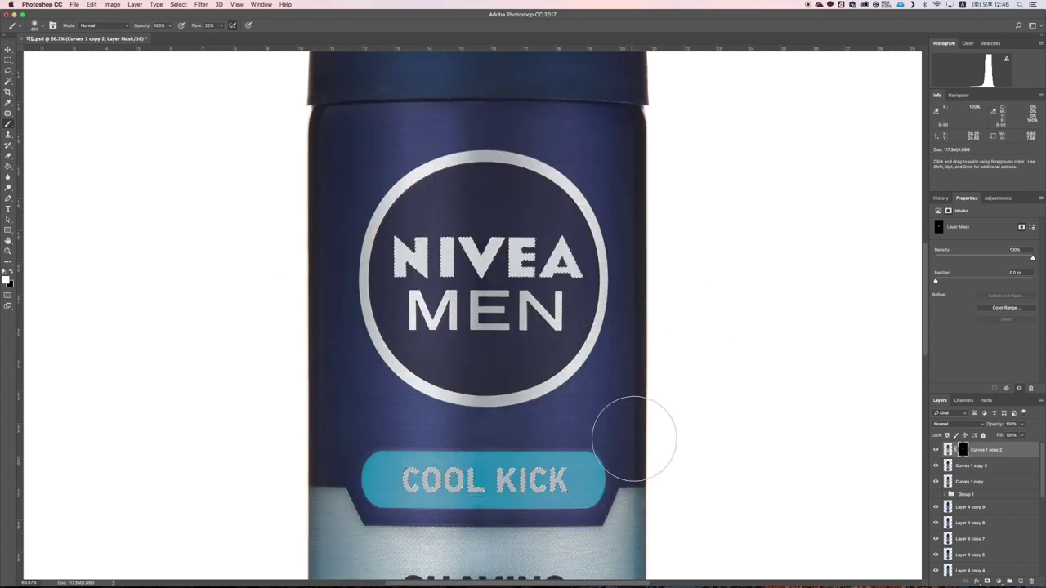
pyautogui.scroll(-1, 634, 438)
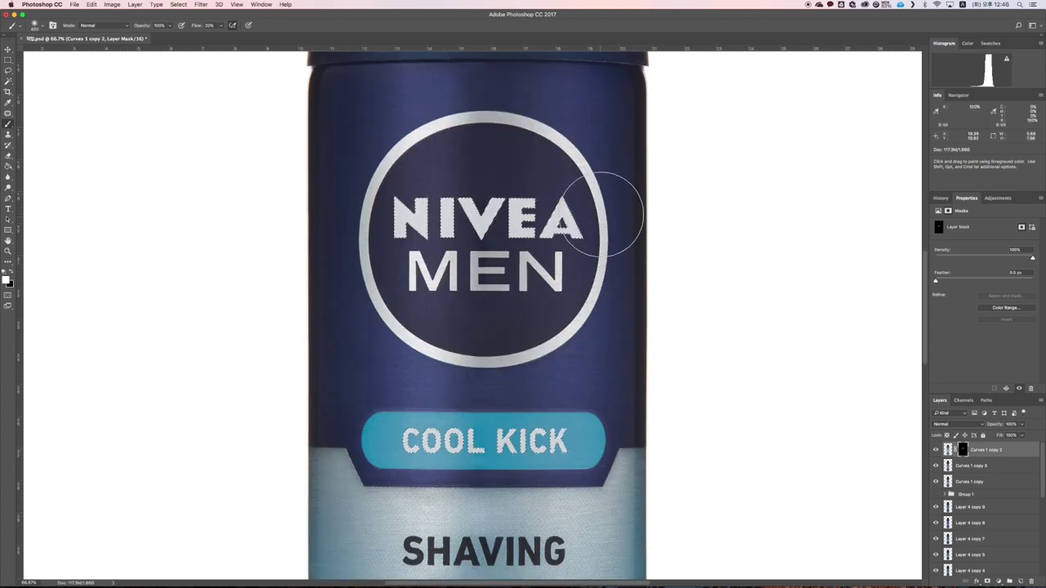
pyautogui.press('super+d')
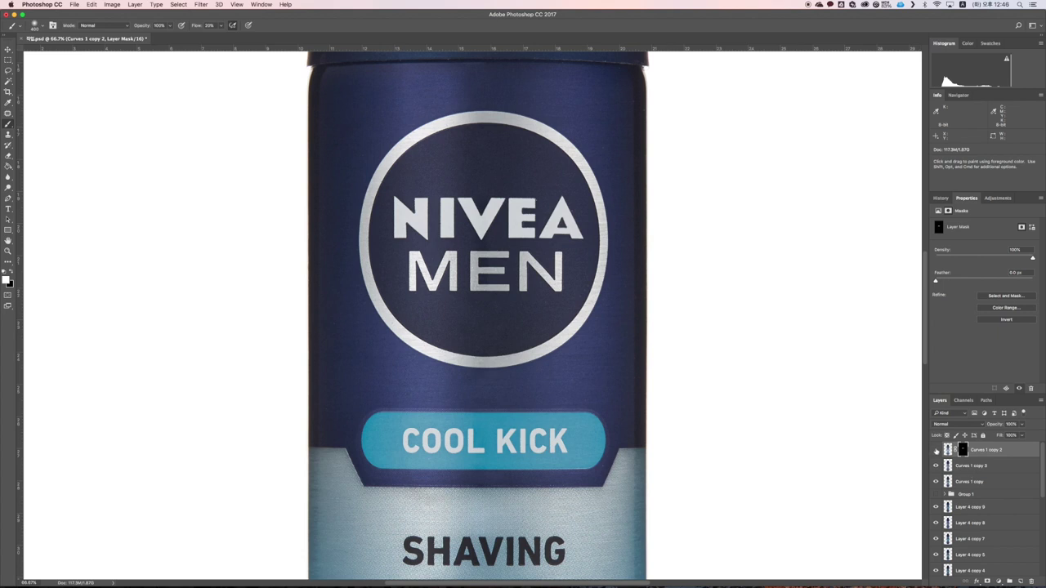
# Step: Hide the Curves 1 copy 2 layer to compare the lettering with and without the brightening
pyautogui.click(1023, 424)
pyautogui.click(1003, 435)
pyautogui.click(935, 451)
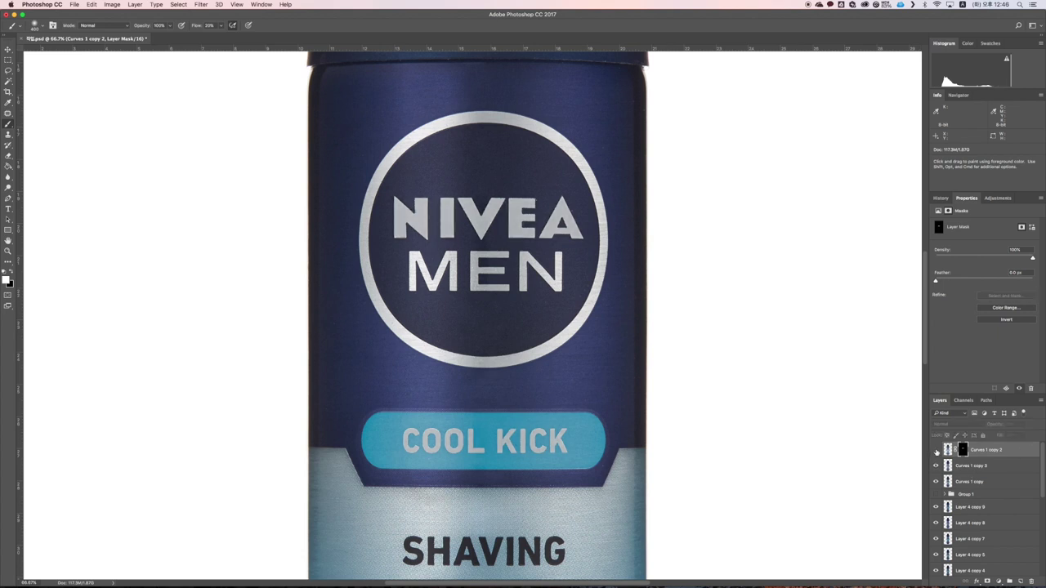
# Step: Compare the brightened lettering once more, merge Curves 1 copy 2 into Curves 1 copy 3, and duplicate the merged layer
pyautogui.click(936, 450)
pyautogui.click(936, 450)
pyautogui.click(936, 450)
pyautogui.press('super+e')
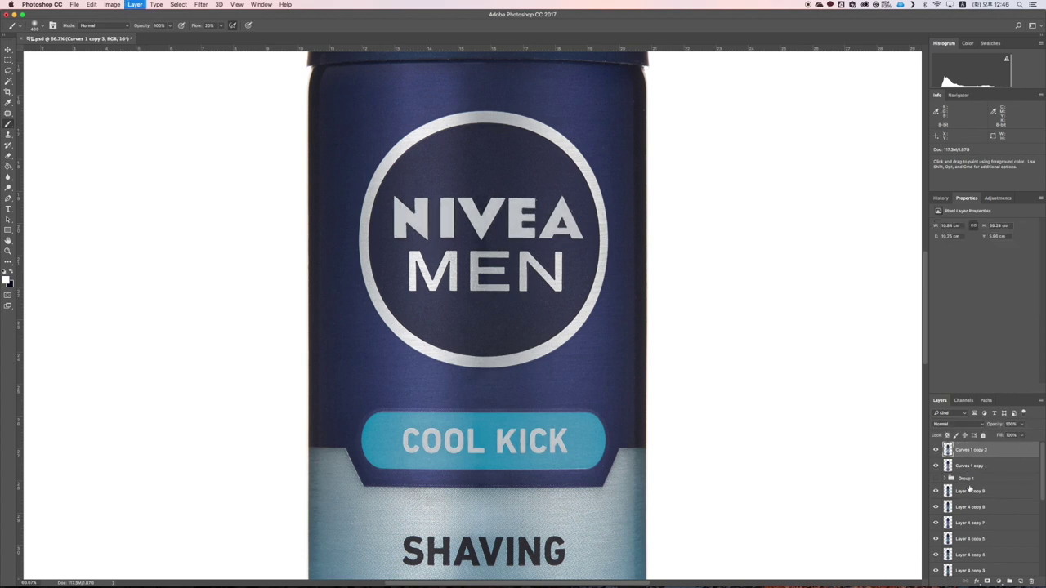
pyautogui.press('super+j')
# Step: Activate the Spot Healing Brush for the NIVEA lettering and reduce its size to about 42 px
pyautogui.click(8, 251)
pyautogui.click(451, 212)
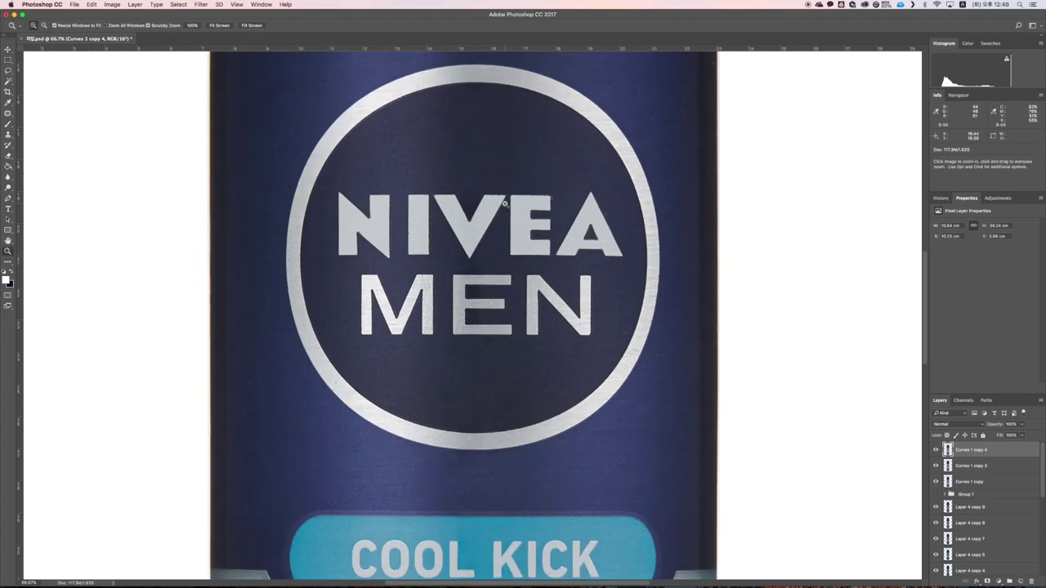
pyautogui.moveTo(11, 117); pyautogui.dragTo(50, 111)
pyautogui.click(40, 29)
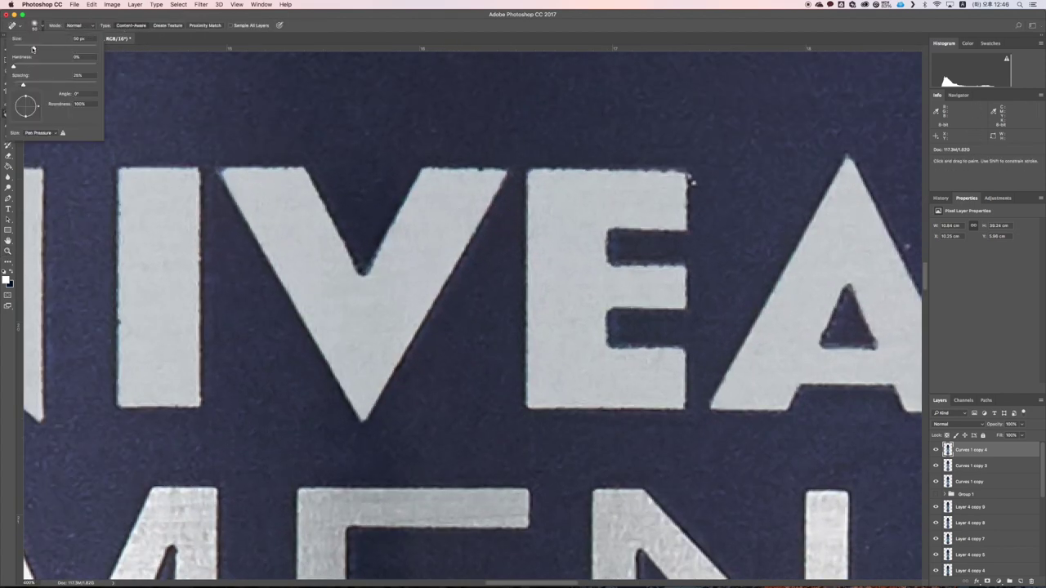
pyautogui.moveTo(34, 48); pyautogui.dragTo(31, 49)
pyautogui.click(776, 43)
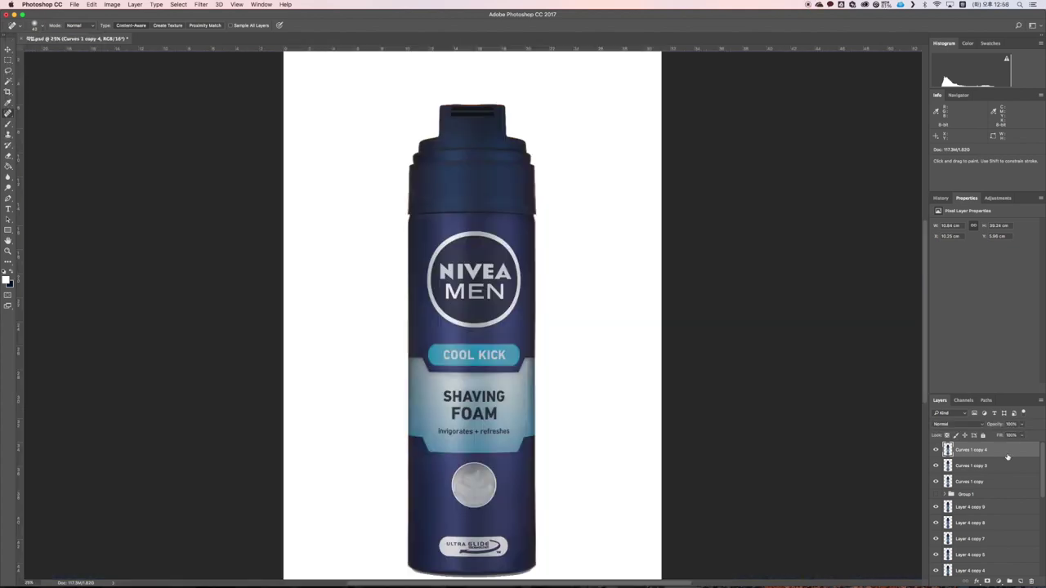
# Step: Duplicate the Curves 1 copy 4 layer for retouching the edges of the NIVEA letters
pyautogui.press('super+j')
pyautogui.press('super+plus')
pyautogui.press('super+plus')
pyautogui.press('super+plus')
pyautogui.press('super+plus')
pyautogui.press('super+plus')
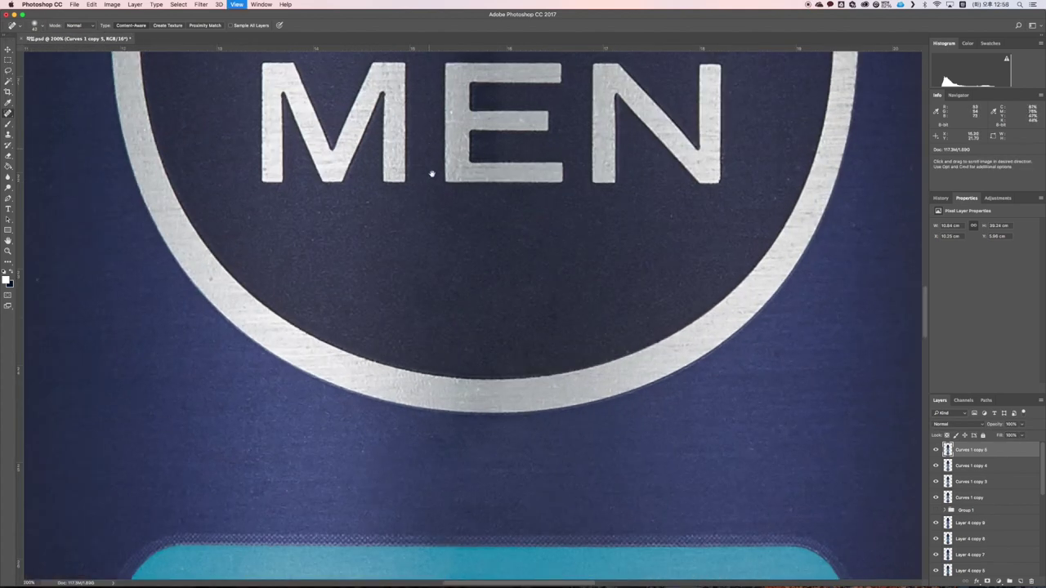
pyautogui.moveTo(431, 173); pyautogui.dragTo(558, 355)
# Step: Smooth the upper inner notch of the N in NIVEA with a Brush only a few pixels wide, using light gray sampled from the letters
pyautogui.press('super+plus')
pyautogui.press('super+plus')
pyautogui.press('b')
pyautogui.press('[')
pyautogui.press('[')
pyautogui.press('[')
pyautogui.press('[')
pyautogui.press('[')
pyautogui.press('[')
pyautogui.press('[')
pyautogui.press('[')
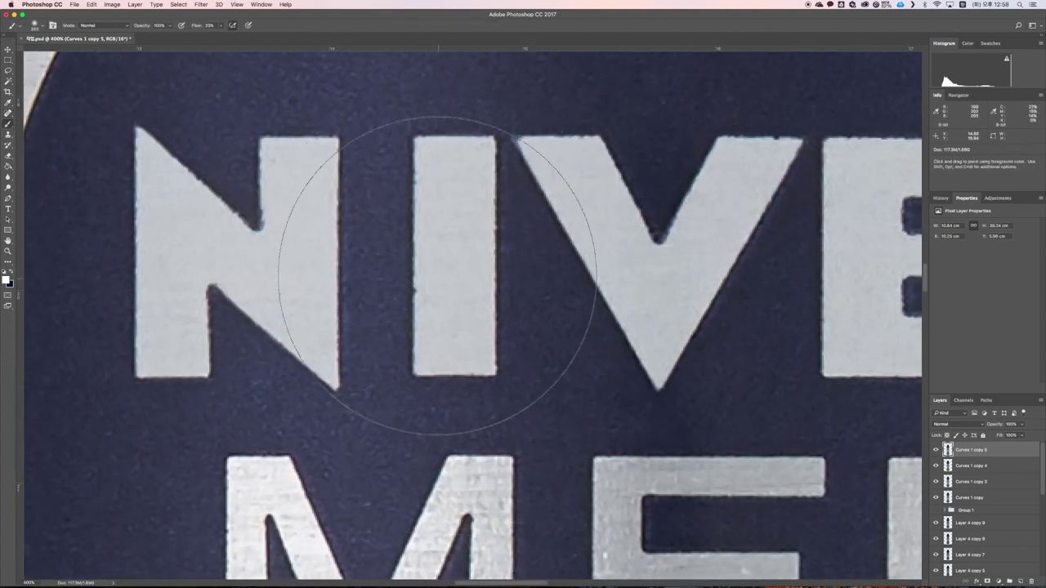
pyautogui.press('[')
pyautogui.press('[')
pyautogui.press('[')
pyautogui.press('[')
pyautogui.press('[')
pyautogui.press('[')
pyautogui.press('[')
pyautogui.press('[')
pyautogui.press('[')
pyautogui.press('[')
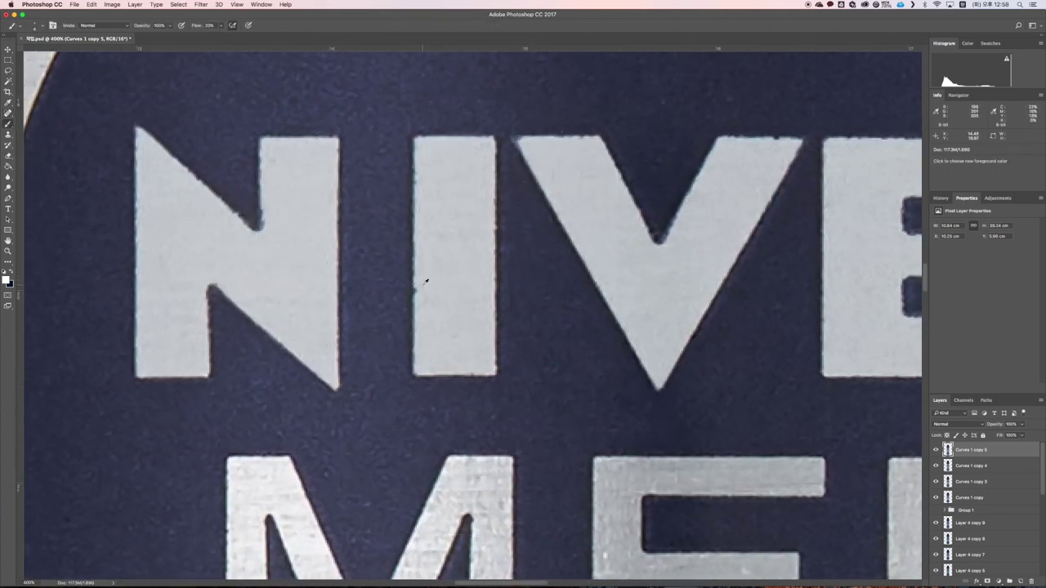
pyautogui.keyDown('alt'); pyautogui.click(423, 285); pyautogui.keyUp('alt')
pyautogui.keyDown('alt'); pyautogui.click(270, 215); pyautogui.keyUp('alt')
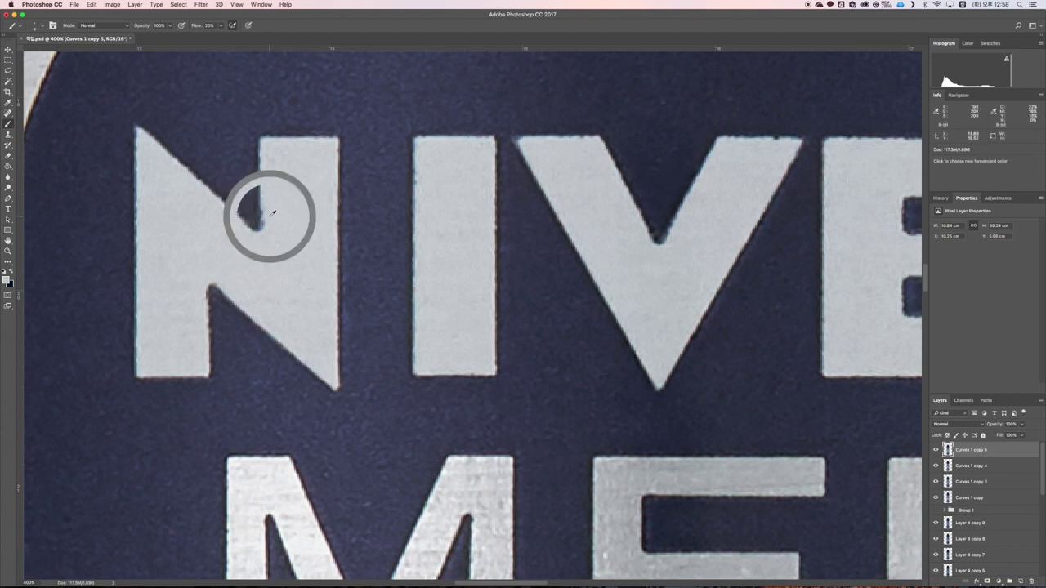
pyautogui.moveTo(264, 221); pyautogui.dragTo(263, 238)
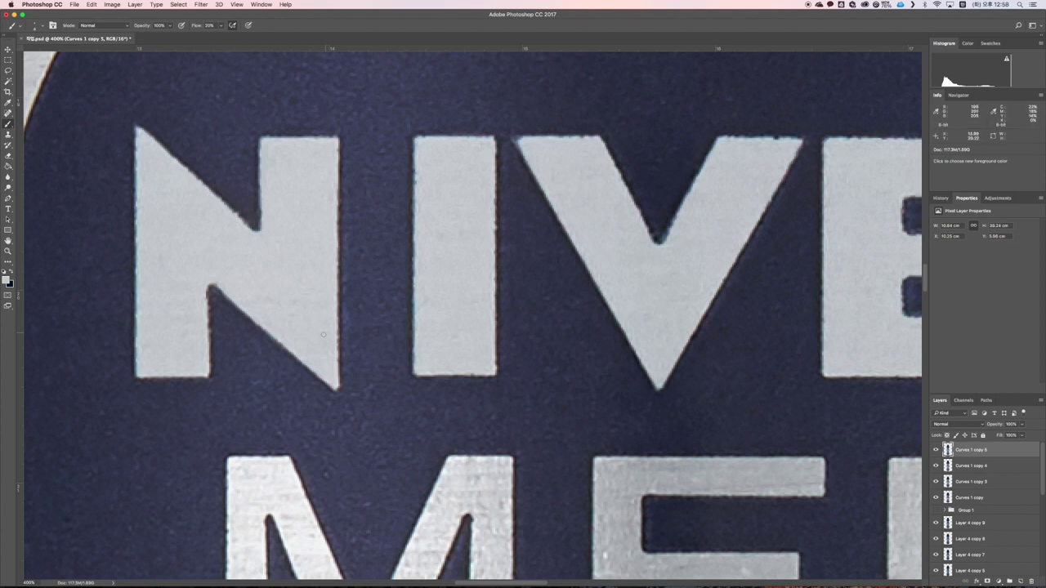
# Step: Sample the V's light gray and clean up the edges around its inner notch
pyautogui.hscroll(2, 392, 175)
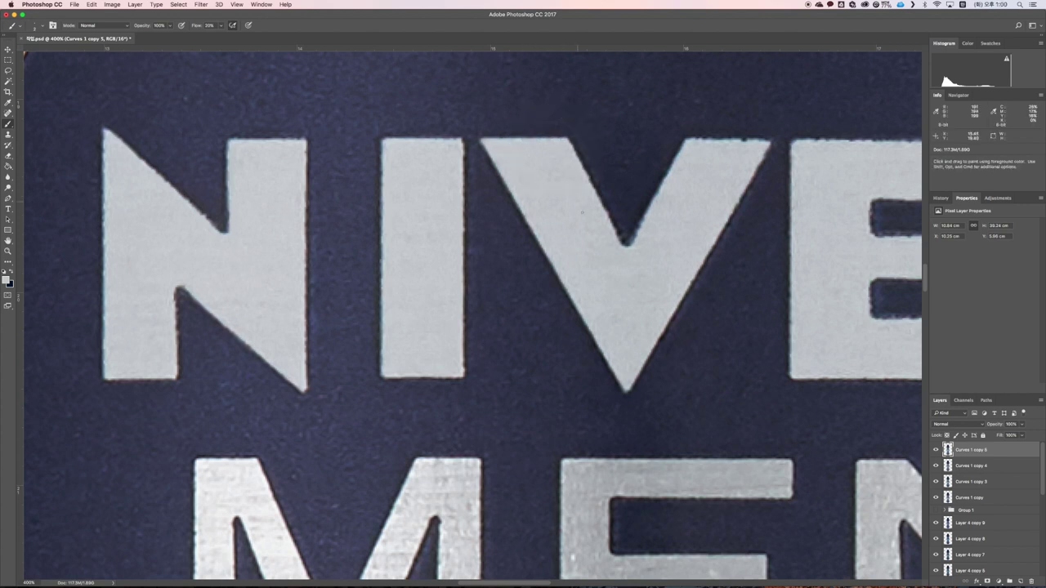
pyautogui.hscroll(3, 596, 256)
pyautogui.keyDown('alt'); pyautogui.click(591, 252); pyautogui.keyUp('alt')
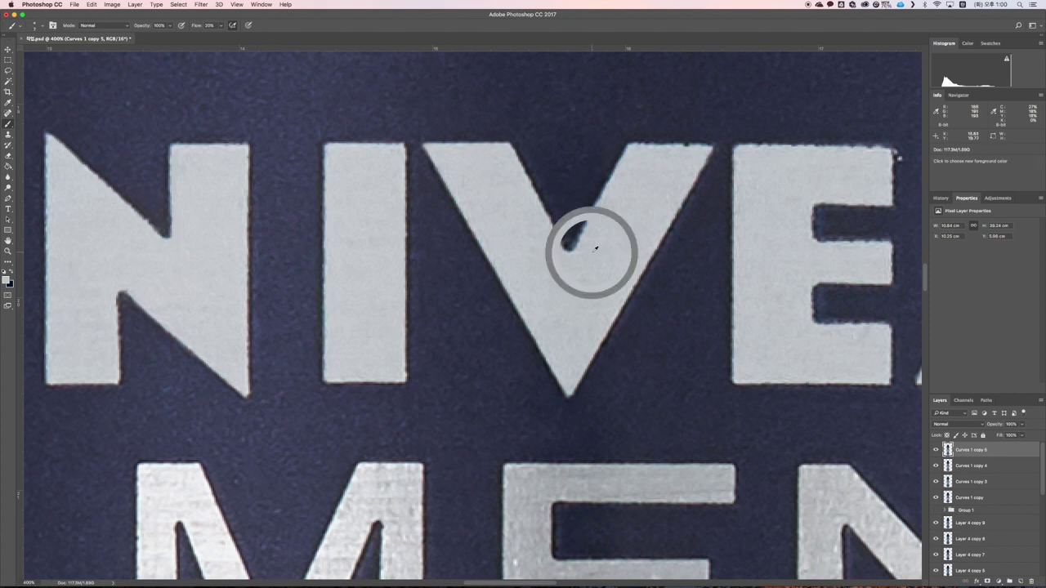
pyautogui.keyDown('alt'); pyautogui.click(549, 252); pyautogui.keyUp('alt')
# Step: Straighten the top edge of the V's right arm using sampled letter gray, and resample gray near its lower tip
pyautogui.scroll(3, 608, 255)
pyautogui.hscroll(2, 612, 248)
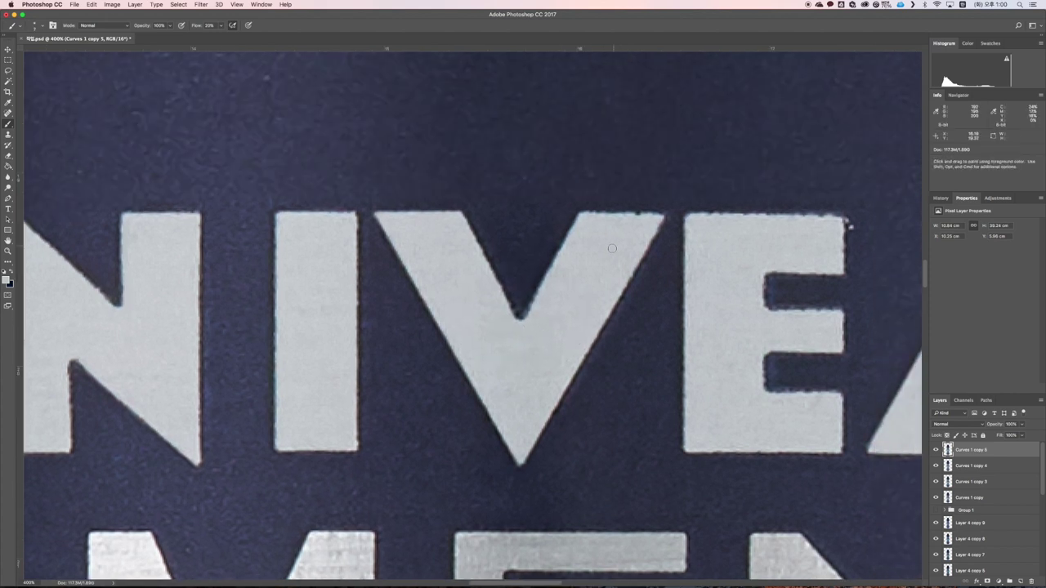
pyautogui.keyDown('alt'); pyautogui.click(643, 225); pyautogui.keyUp('alt')
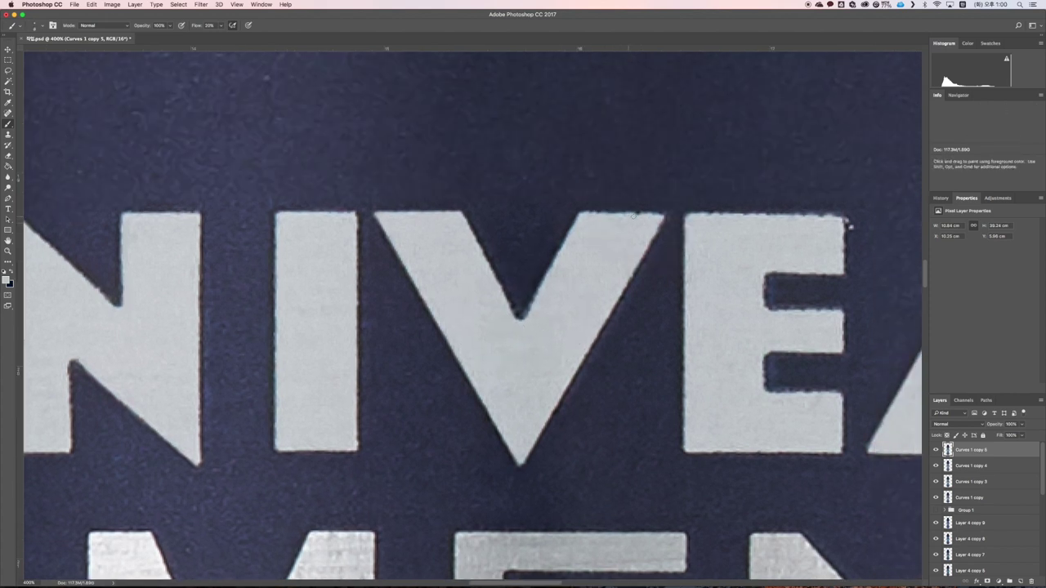
pyautogui.moveTo(634, 215)
pyautogui.mouseDown()
pyautogui.moveTo(595, 214)
pyautogui.moveTo(662, 215)
pyautogui.mouseUp()
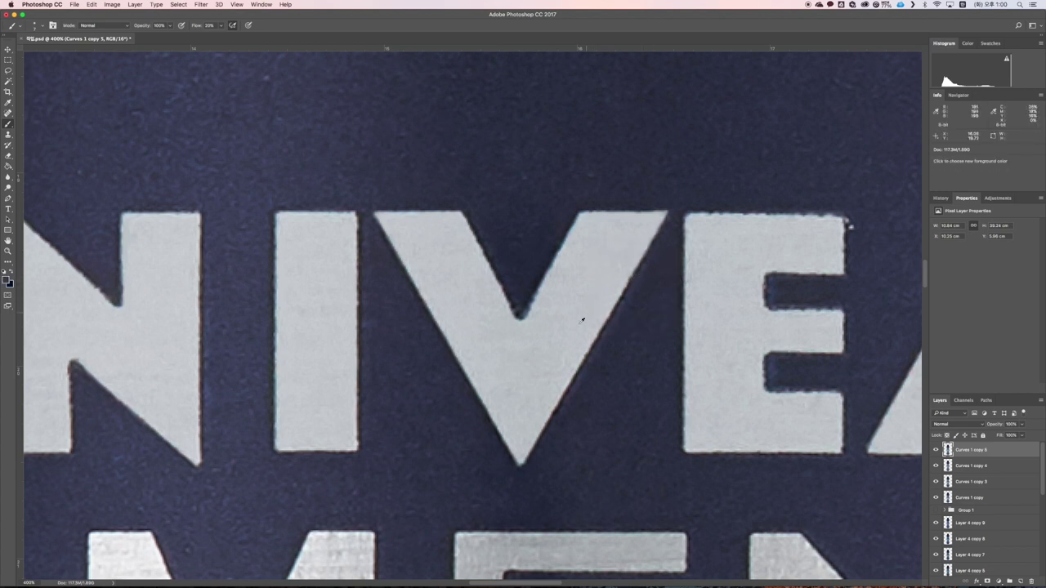
pyautogui.keyDown('alt'); pyautogui.click(520, 453); pyautogui.keyUp('alt')
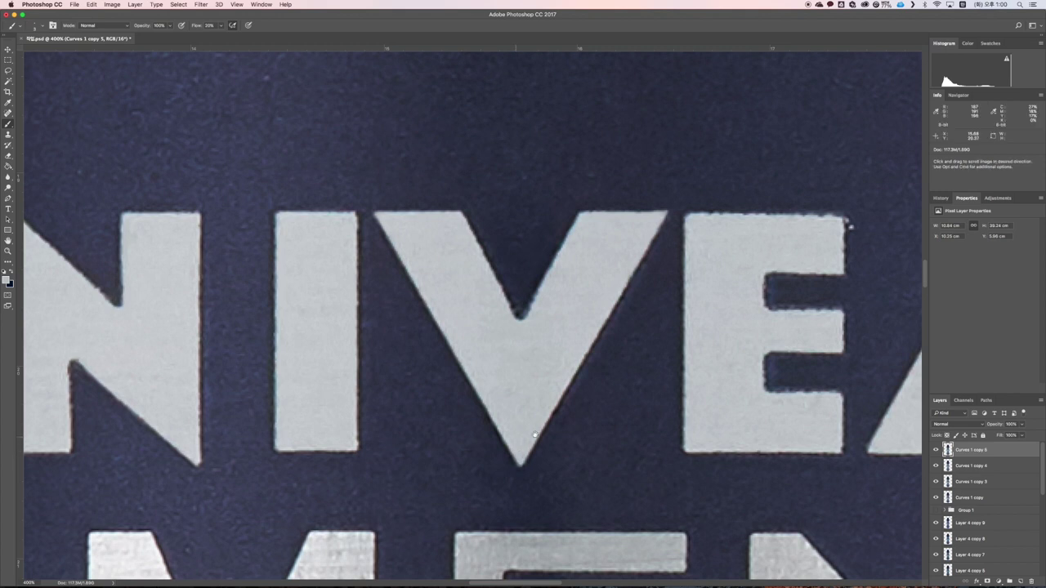
# Step: Sample light gray from the E in NIVEA and paint along its ragged top edge to straighten it
pyautogui.hscroll(3, 607, 354)
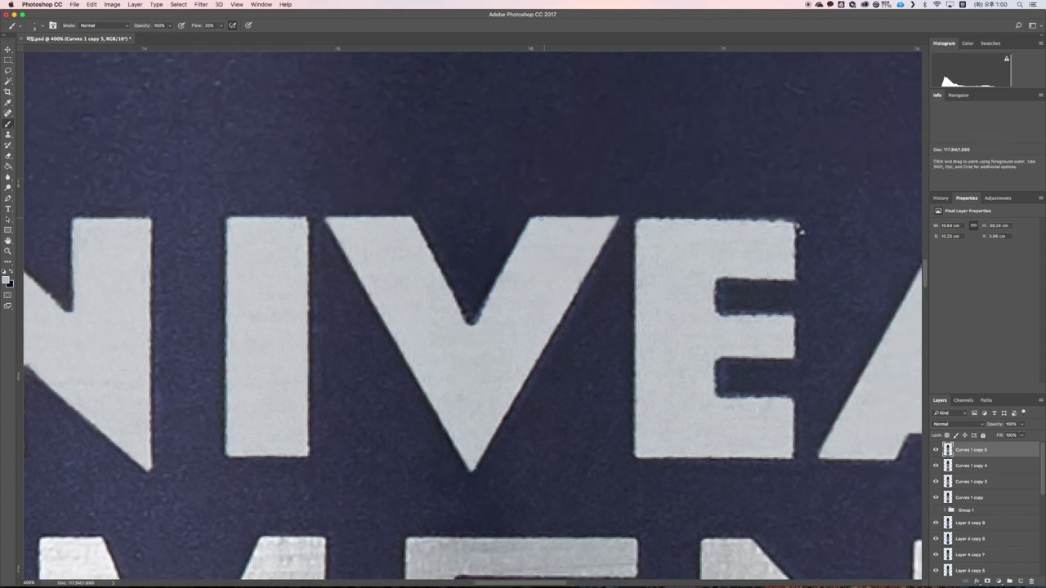
pyautogui.hscroll(3, 617, 313)
pyautogui.scroll(2, 617, 313)
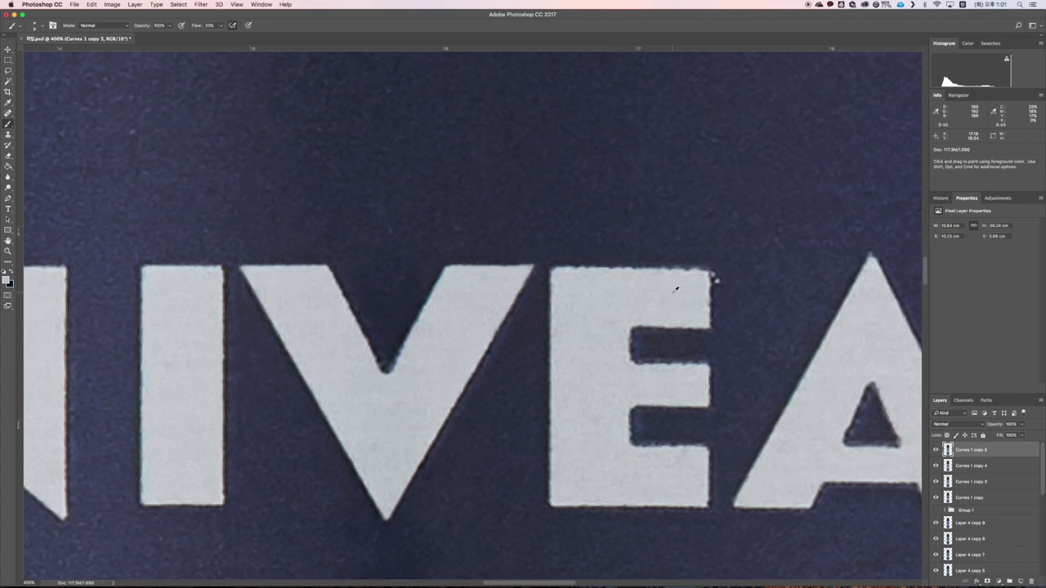
pyautogui.keyDown('alt'); pyautogui.click(596, 275); pyautogui.keyUp('alt')
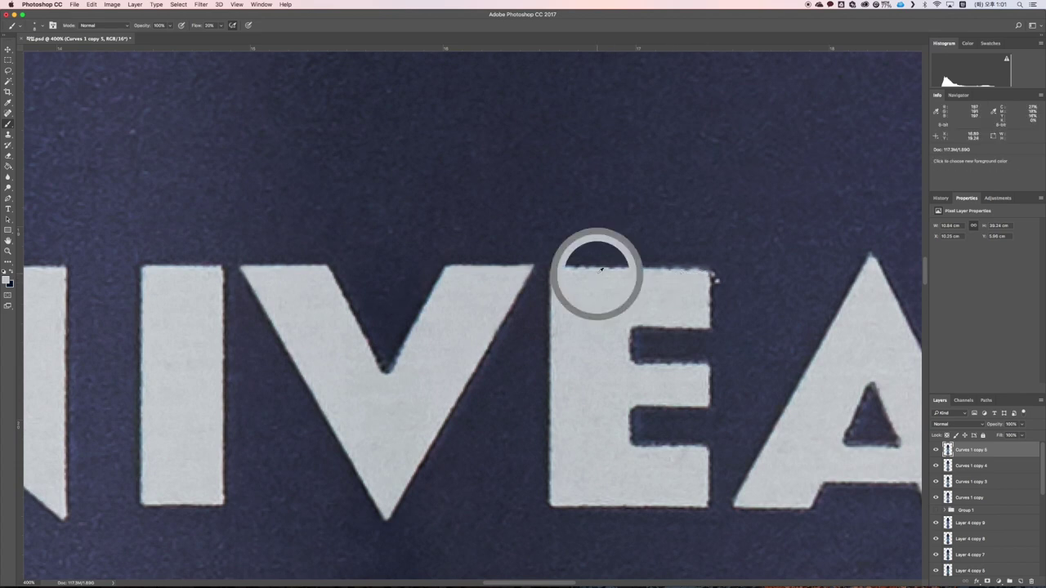
pyautogui.moveTo(599, 270); pyautogui.dragTo(686, 270)
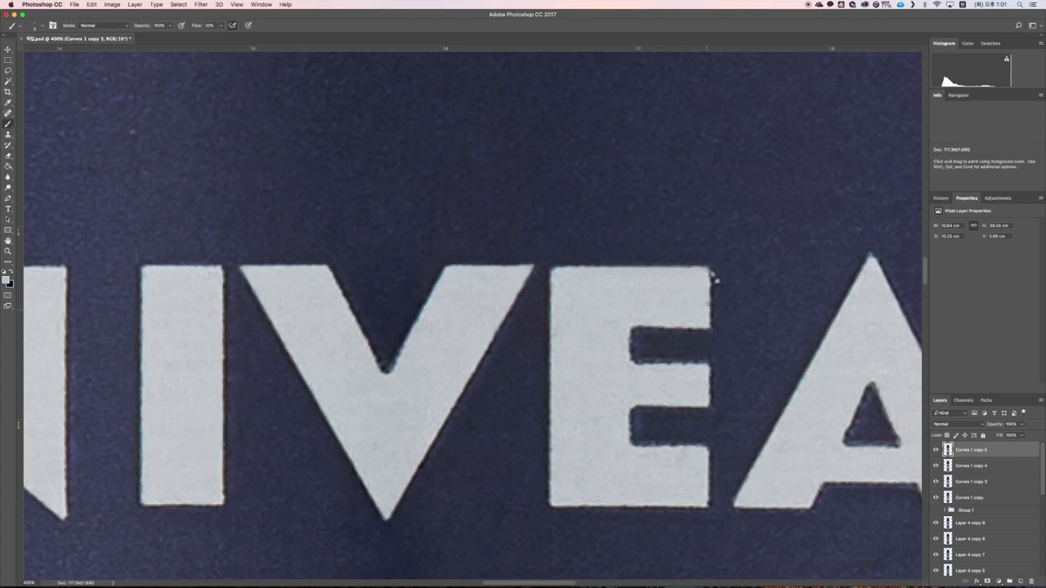
# Step: Clean up the E's remaining edges and paint out the white speck at its upper right corner with sampled colors
pyautogui.keyDown('alt'); pyautogui.click(671, 315); pyautogui.keyUp('alt')
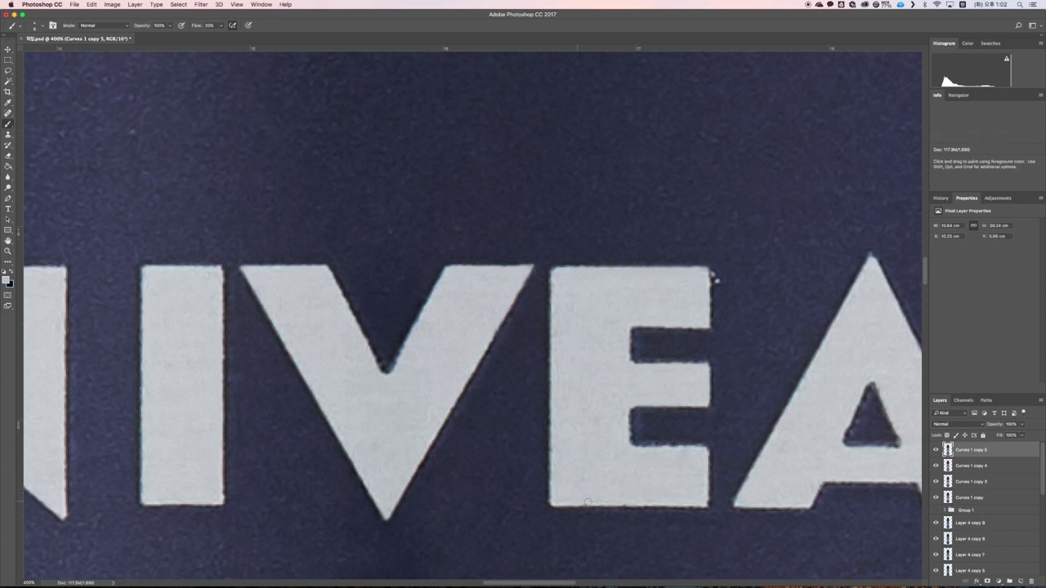
pyautogui.moveTo(712, 276); pyautogui.dragTo(661, 273)
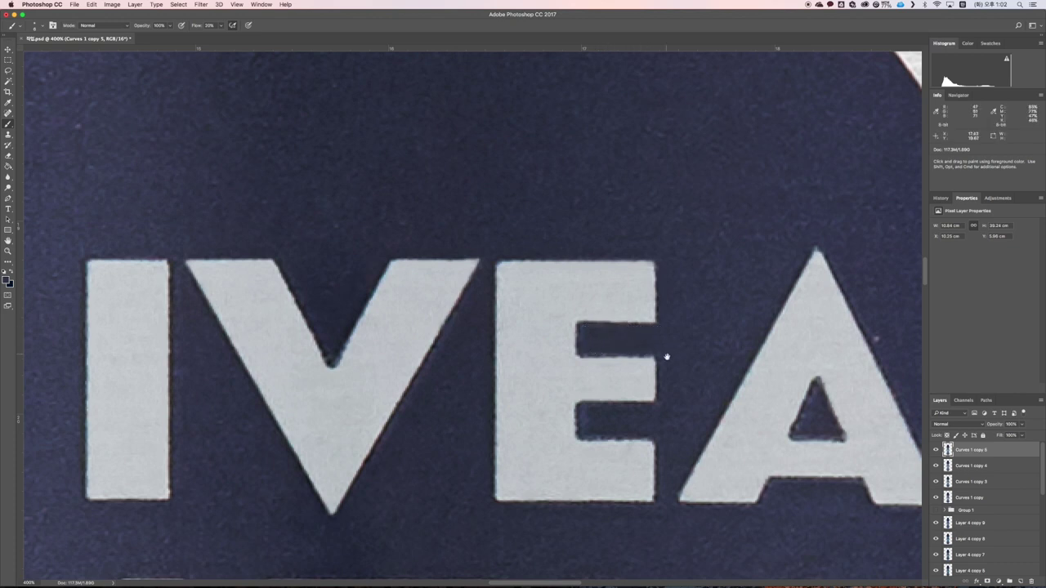
pyautogui.moveTo(591, 416); pyautogui.dragTo(539, 417)
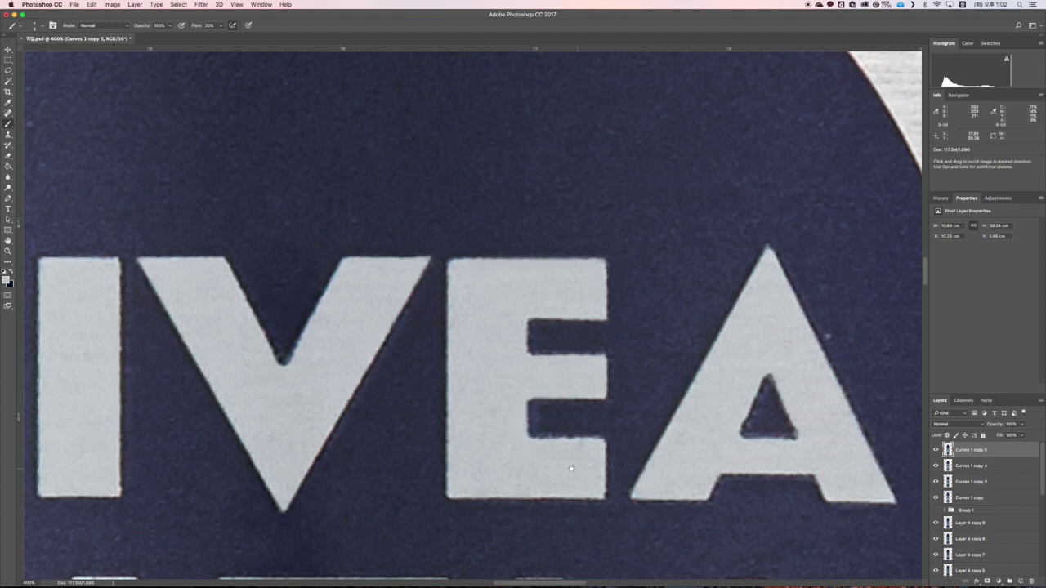
# Step: Paint along the left edge and lower corners of the triangular opening in the A with light gray
pyautogui.hscroll(5, 621, 432)
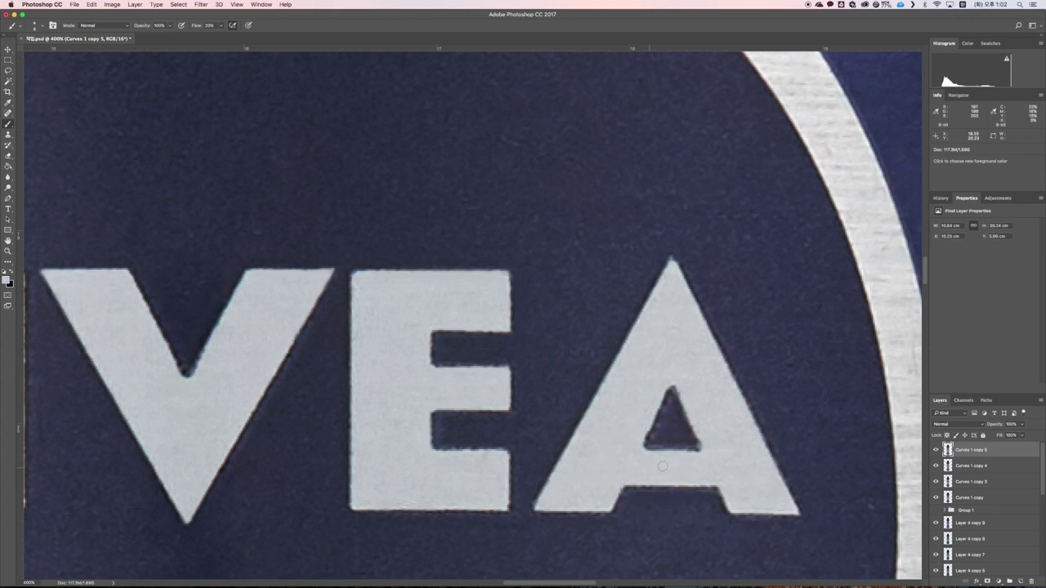
pyautogui.moveTo(650, 426); pyautogui.dragTo(643, 454)
pyautogui.click(700, 449)
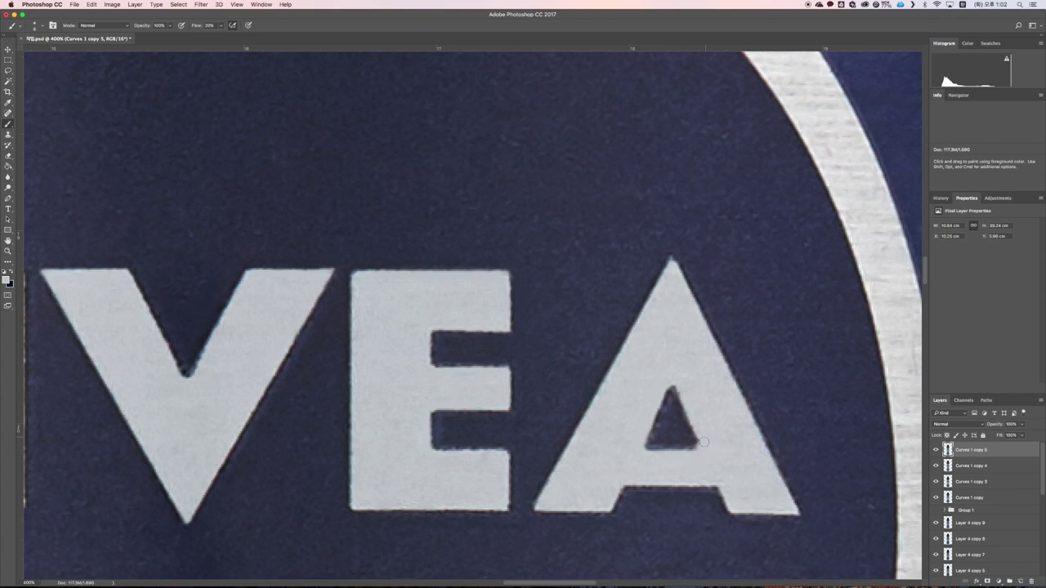
# Step: Step back in the brush history and repaint the lower corners of the A's triangular opening with sampled light gray
pyautogui.click(941, 198)
pyautogui.click(964, 368)
pyautogui.moveTo(701, 456); pyautogui.dragTo(704, 448)
pyautogui.keyDown('alt'); pyautogui.click(641, 426); pyautogui.keyUp('alt')
pyautogui.moveTo(641, 429); pyautogui.dragTo(640, 433)
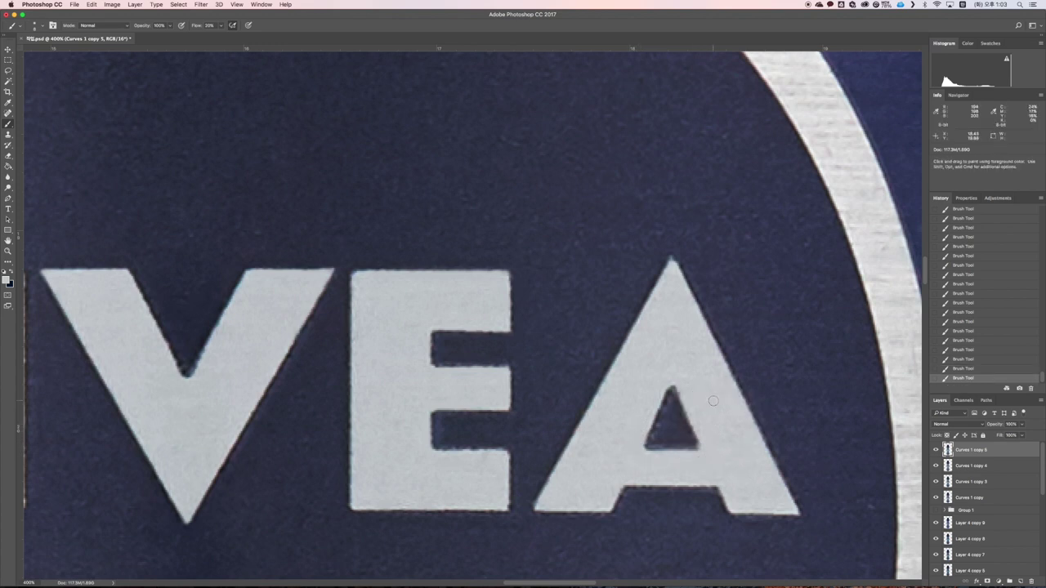
# Step: Step back one brush stroke in the history and restore it to compare the A before and after
pyautogui.scroll(-2, 729, 462)
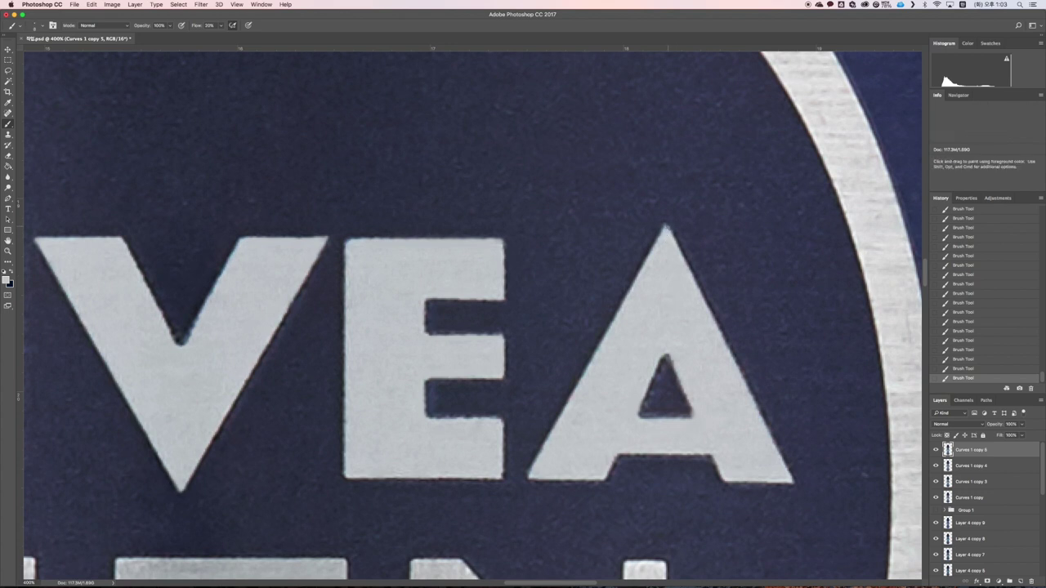
pyautogui.click(973, 368)
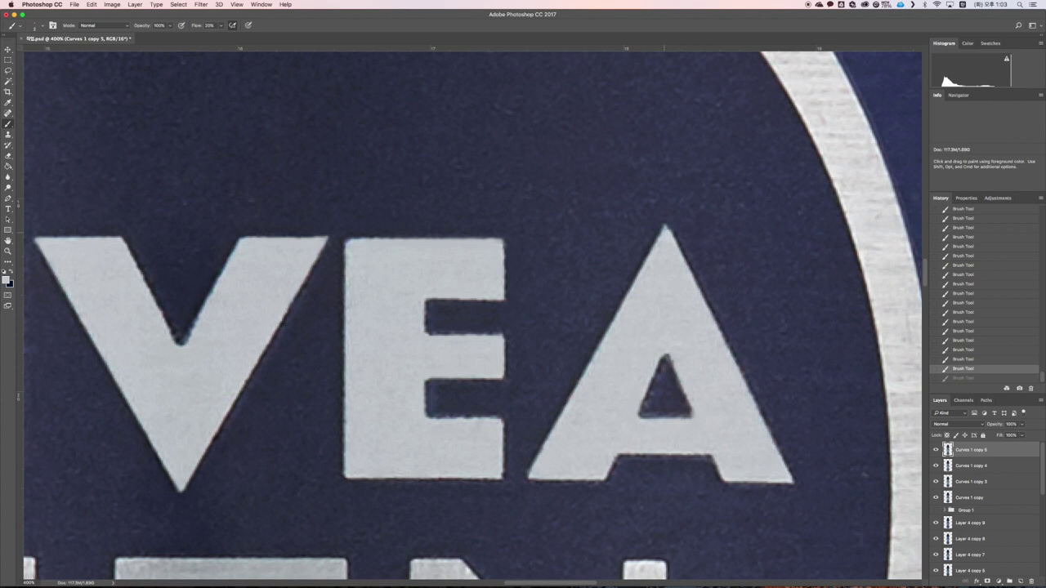
pyautogui.press('super+z')
pyautogui.scroll(-3, 709, 376)
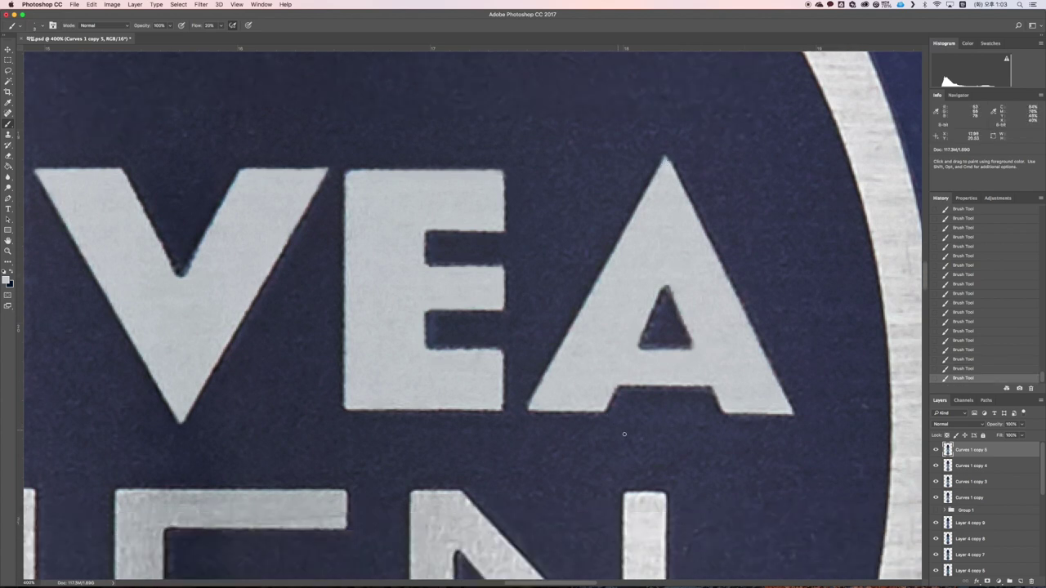
pyautogui.click(860, 406)
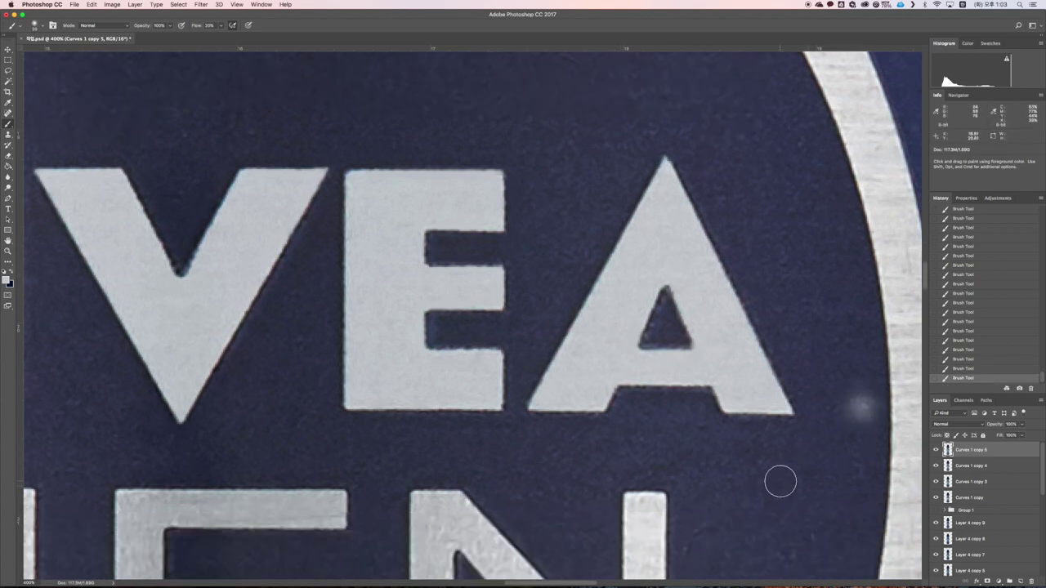
pyautogui.press('super+1')
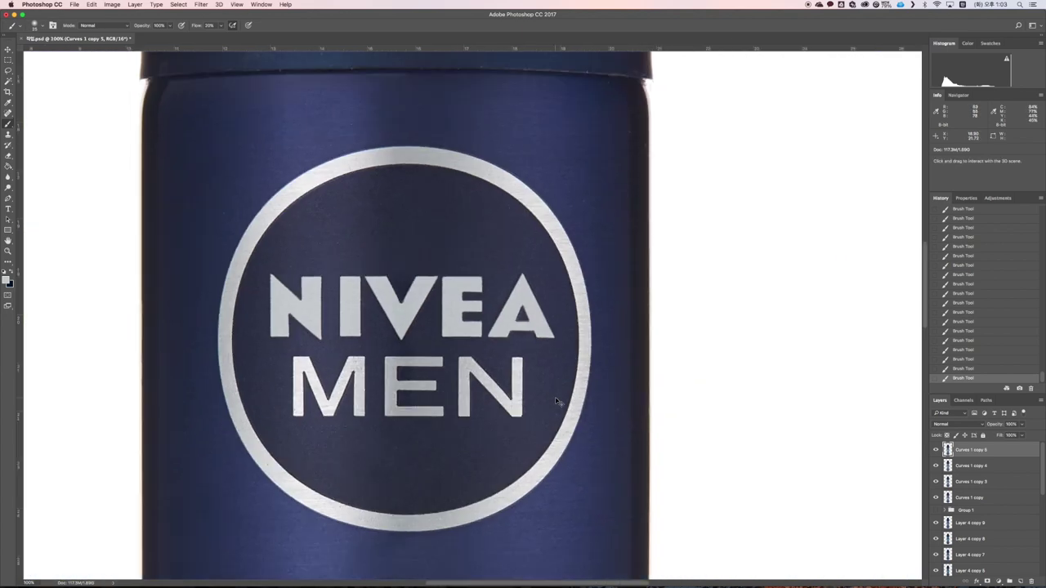
# Step: Shrink the brush to a few pixels and touch up the pointed tips of the N in NIVEA with light gray
pyautogui.press('super+plus')
pyautogui.press('super+plus')
pyautogui.press('super+plus')
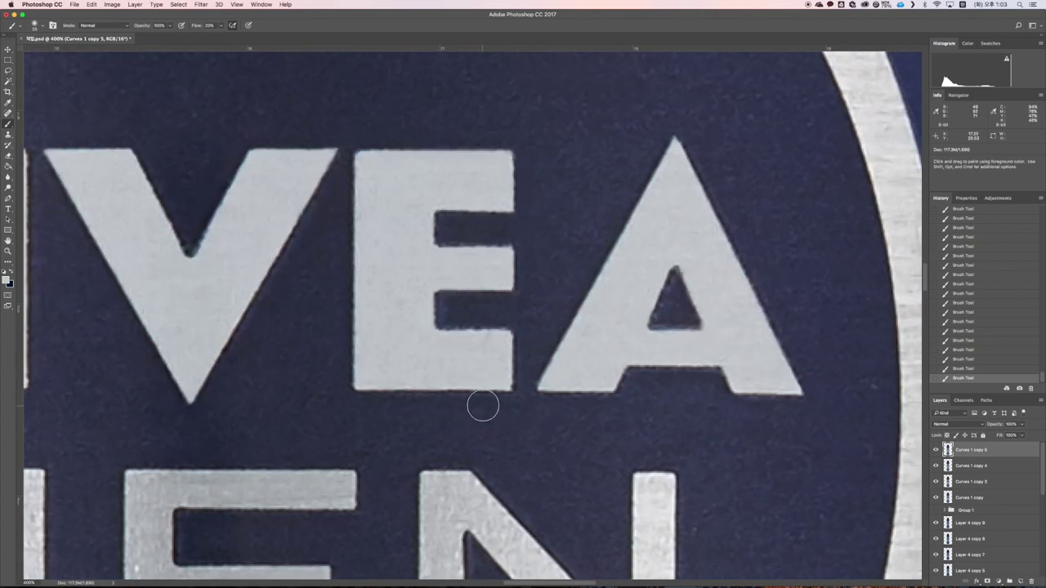
pyautogui.press('[')
pyautogui.press('[')
pyautogui.press('[')
pyautogui.press('[')
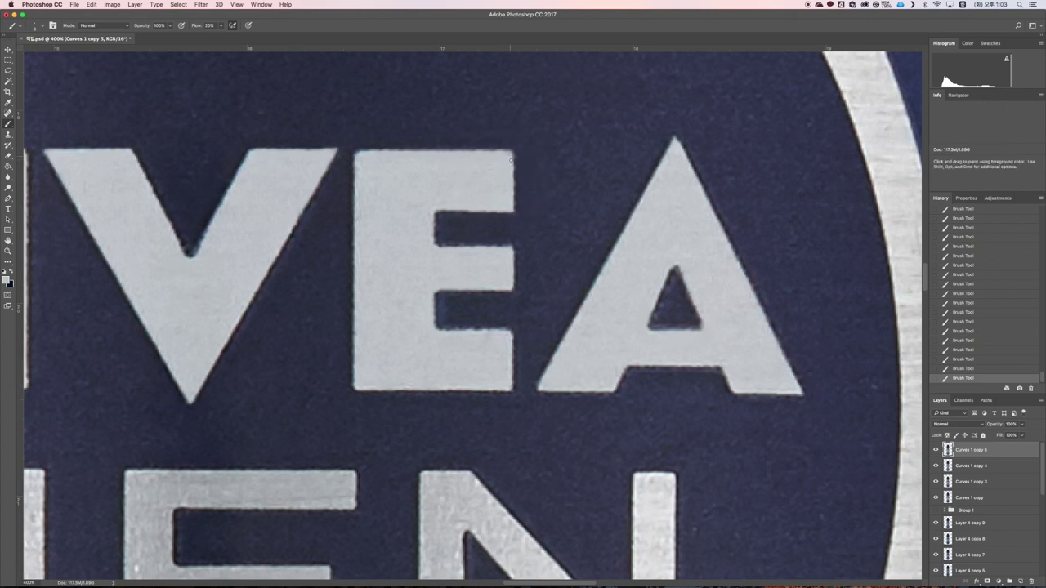
pyautogui.hscroll(-10, 503, 159)
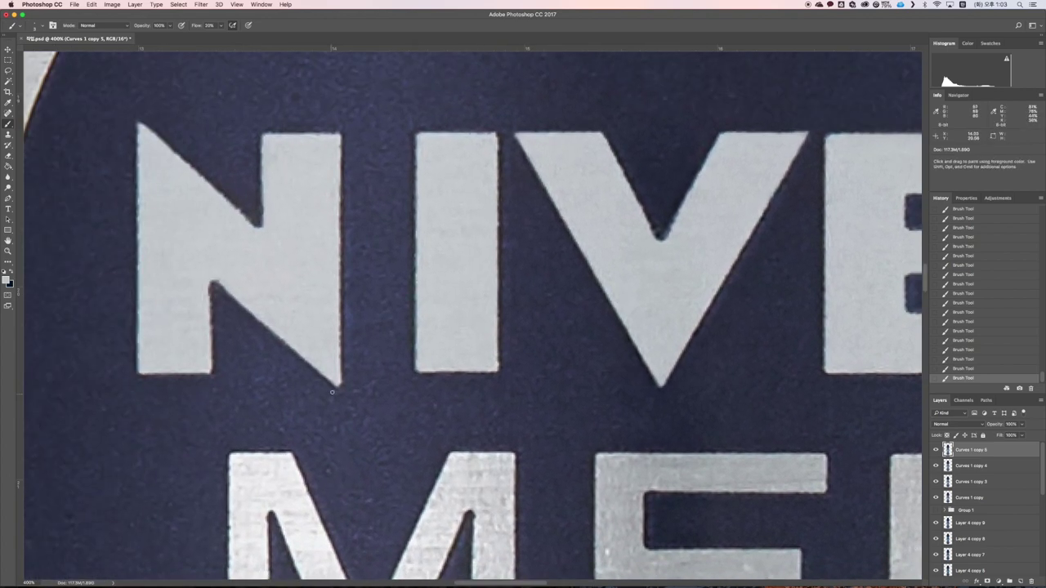
pyautogui.click(332, 368)
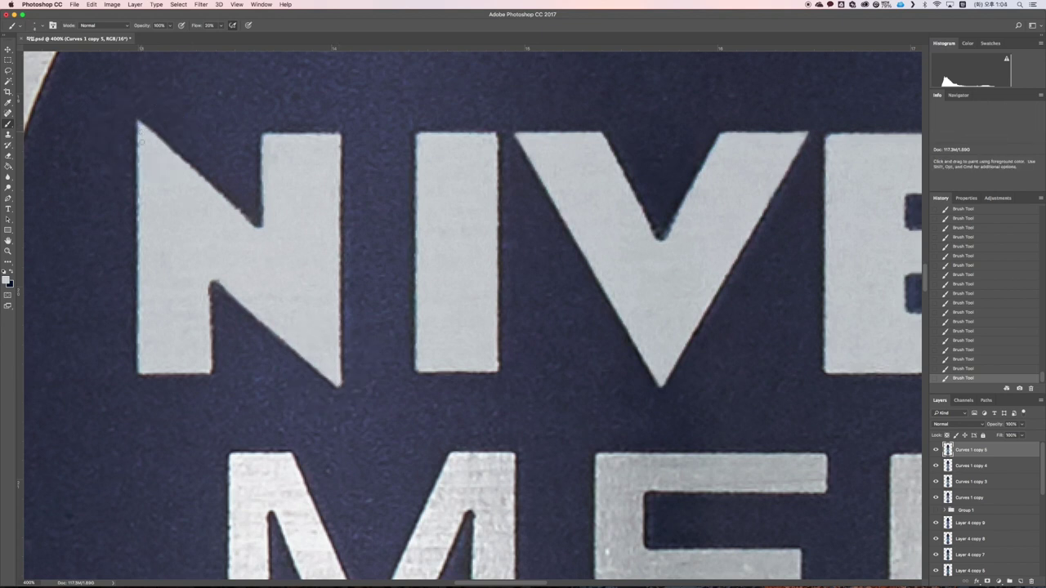
pyautogui.scroll(-15, 353, 291)
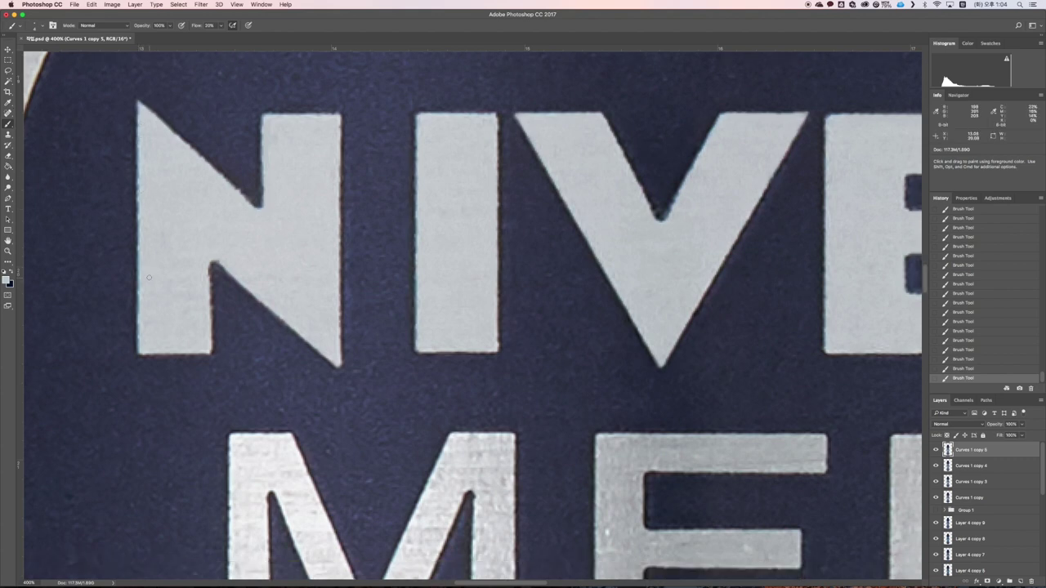
# Step: Look over the COOL KICK lettering and compare the NIVEA letters with the top layer hidden and shown
pyautogui.scroll(5, 376, 318)
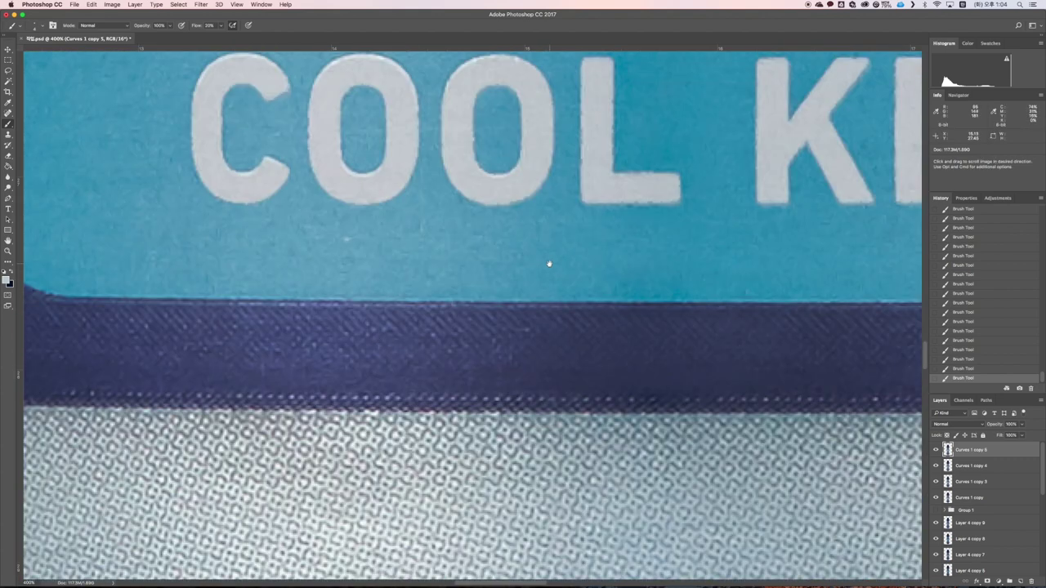
pyautogui.hscroll(5, 376, 317)
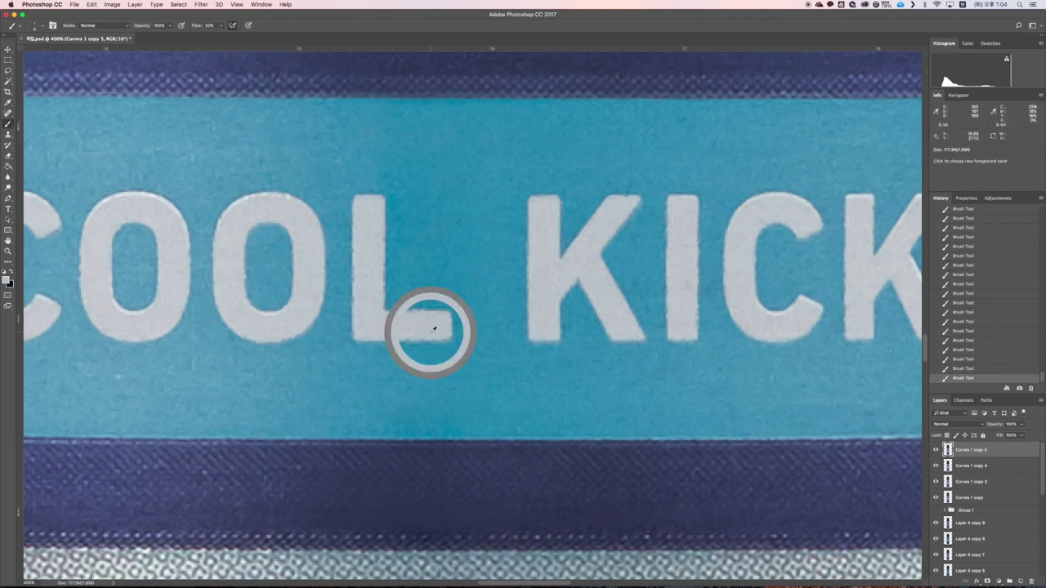
pyautogui.hscroll(5, 384, 317)
pyautogui.press('super+0')
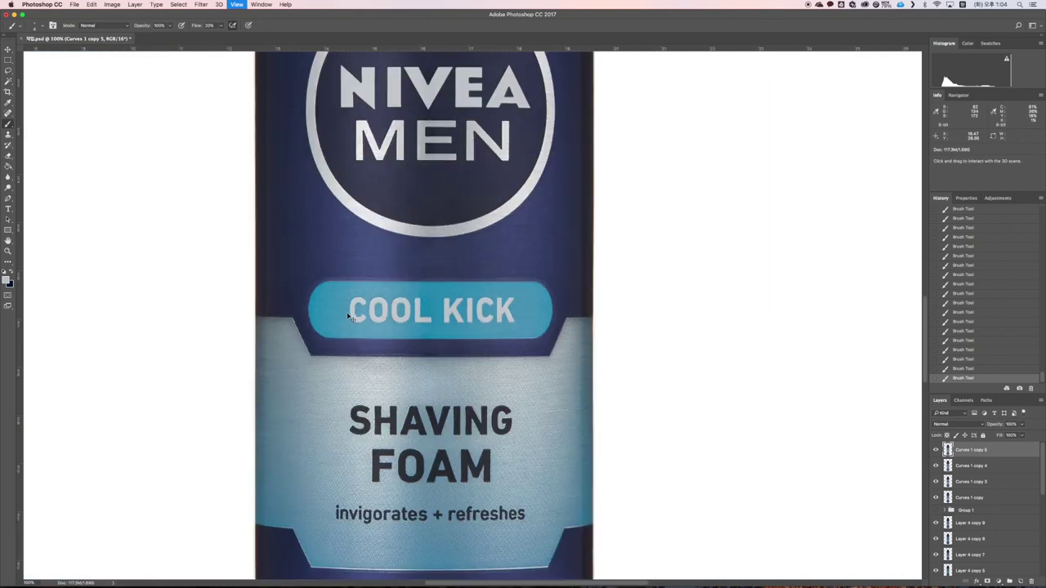
pyautogui.press('super+plus')
pyautogui.press('super+plus')
pyautogui.press('super+plus')
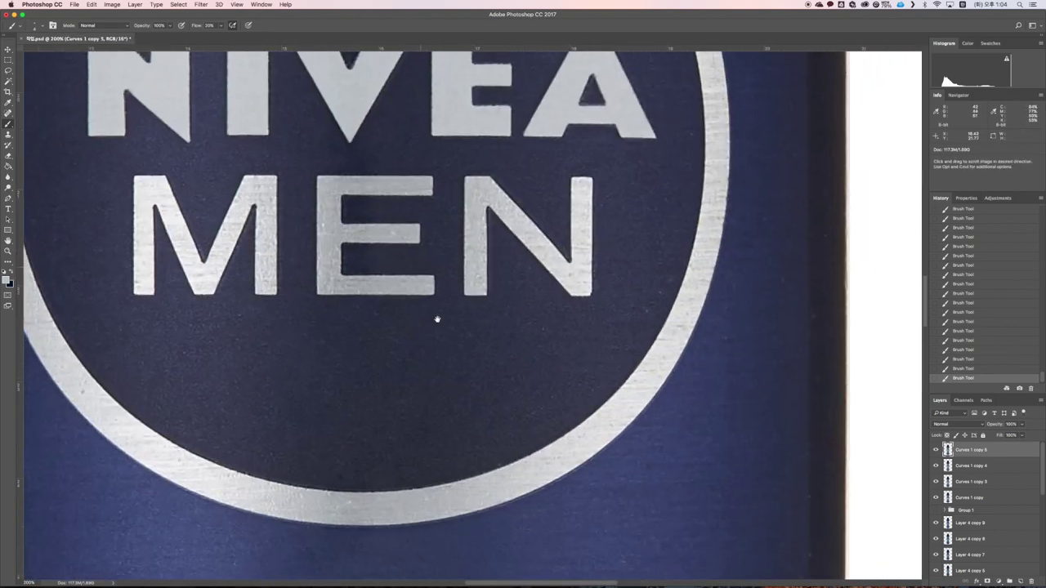
pyautogui.click(937, 450)
pyautogui.click(937, 450)
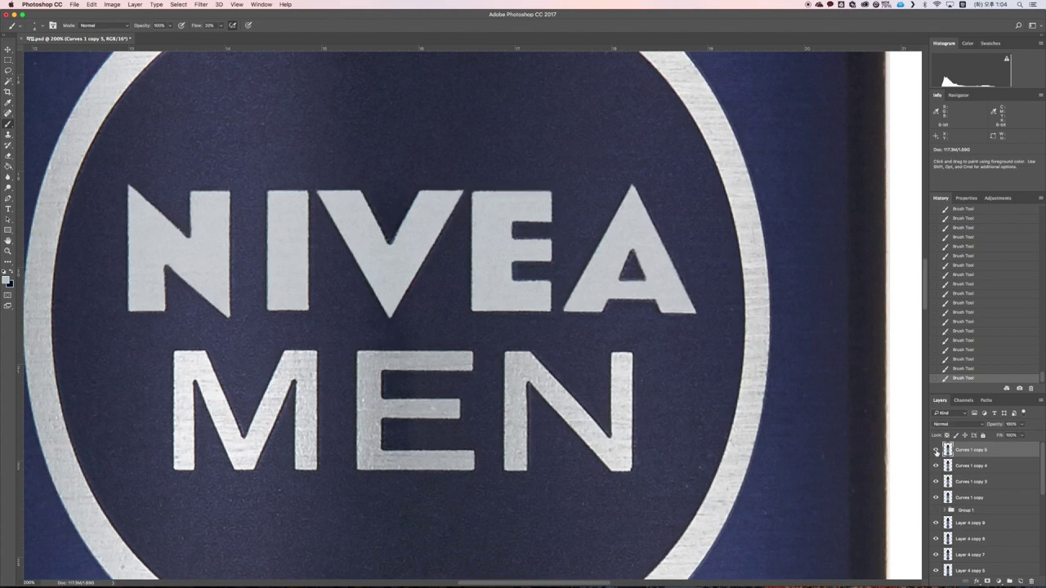
# Step: Sample the dark navy between the arms of the V and examine the edges of the NIVEA letters up close
pyautogui.press('super+plus')
pyautogui.moveTo(226, 338); pyautogui.dragTo(553, 560)
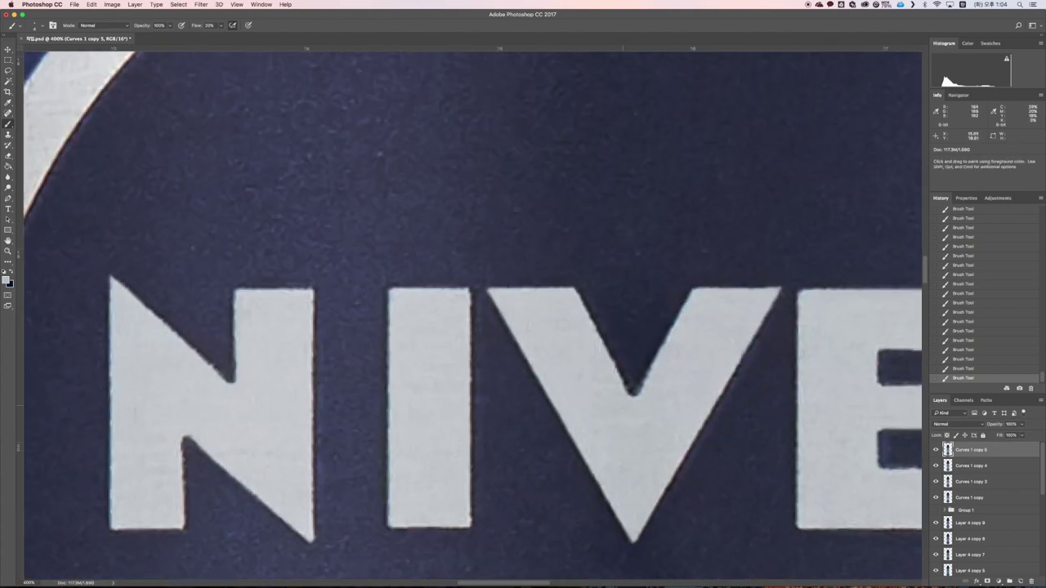
pyautogui.keyDown('alt'); pyautogui.click(632, 359); pyautogui.keyUp('alt')
pyautogui.press('super+plus')
pyautogui.press('super+minus')
pyautogui.press('super+minus')
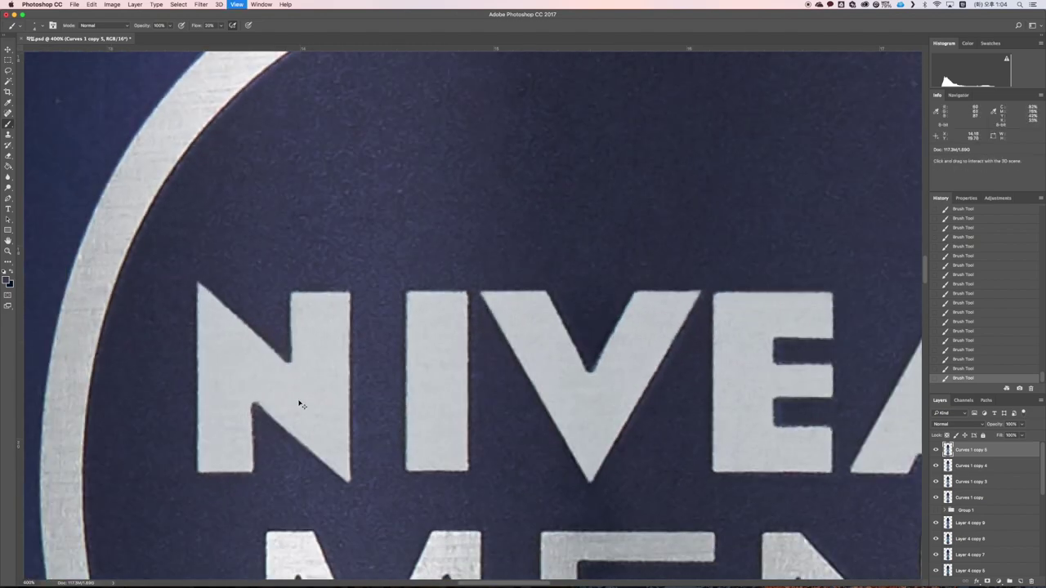
pyautogui.moveTo(491, 388); pyautogui.dragTo(369, 306)
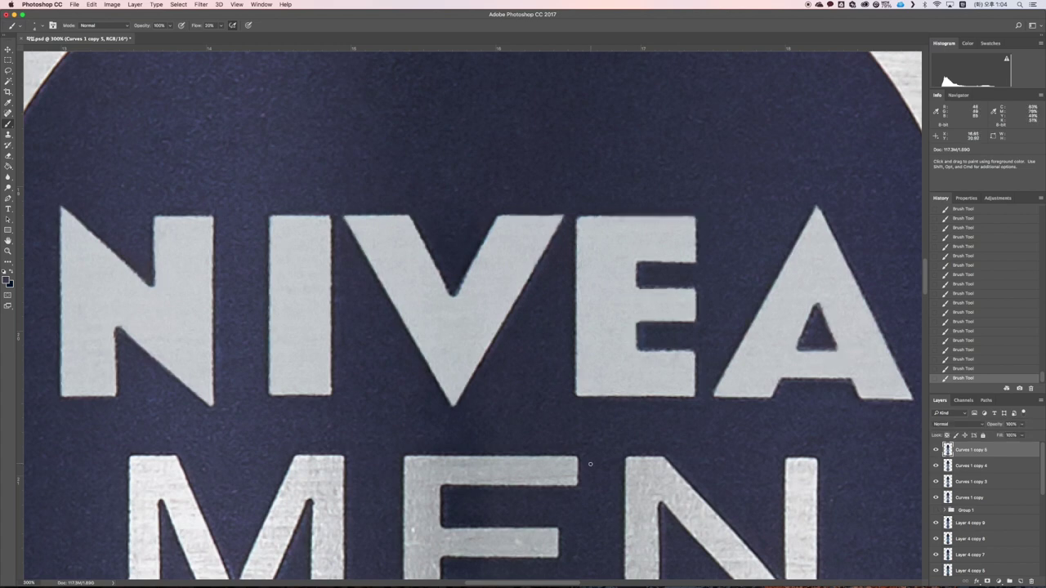
# Step: Duplicate the top retouched layer and sharpen the copy with Unsharp Mask at its existing settings
pyautogui.press('super+j')
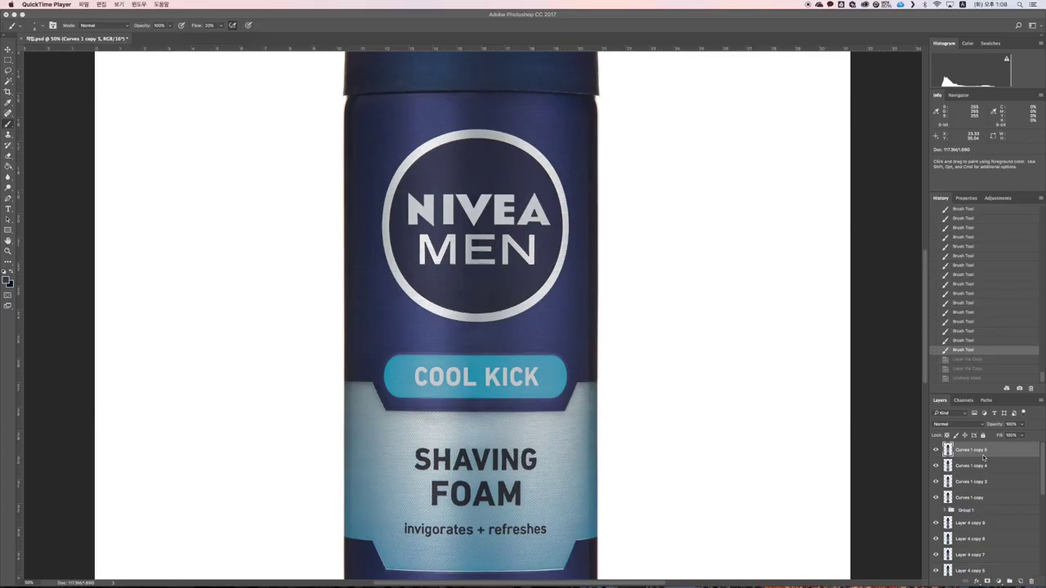
pyautogui.press('super+j')
pyautogui.click(201, 5)
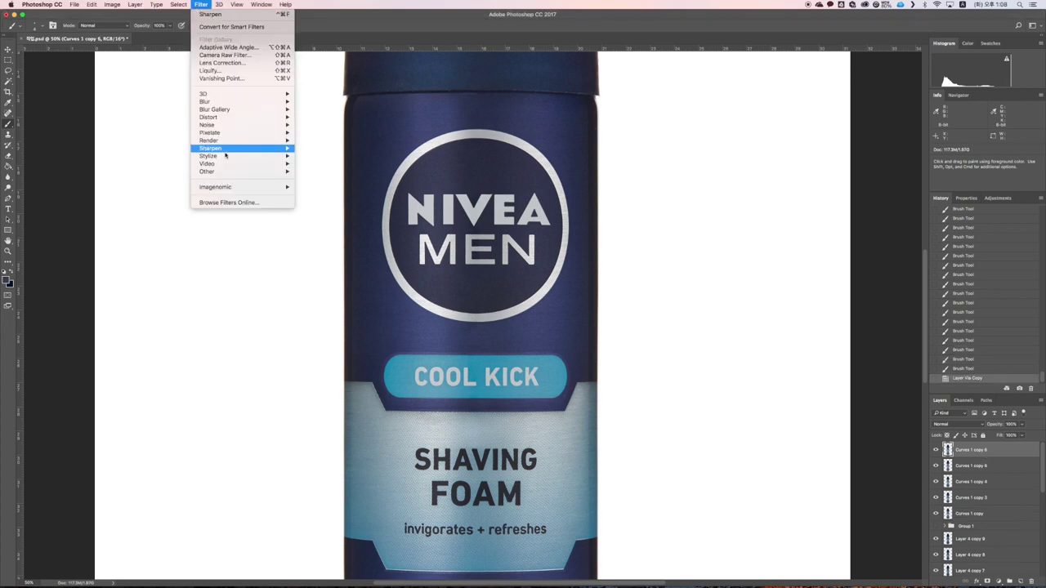
pyautogui.moveTo(246, 148)
pyautogui.click(323, 187)
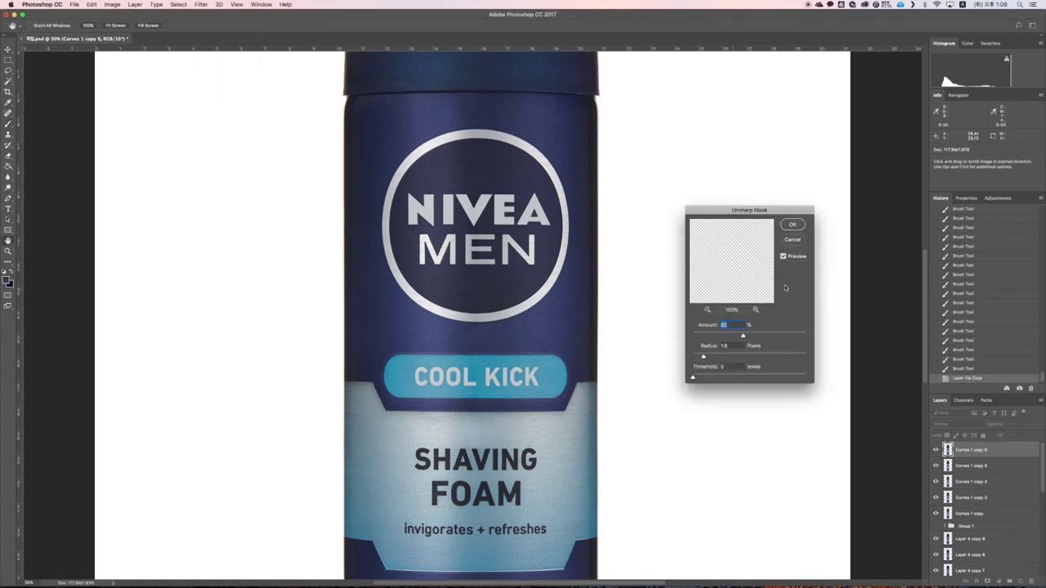
pyautogui.click(795, 228)
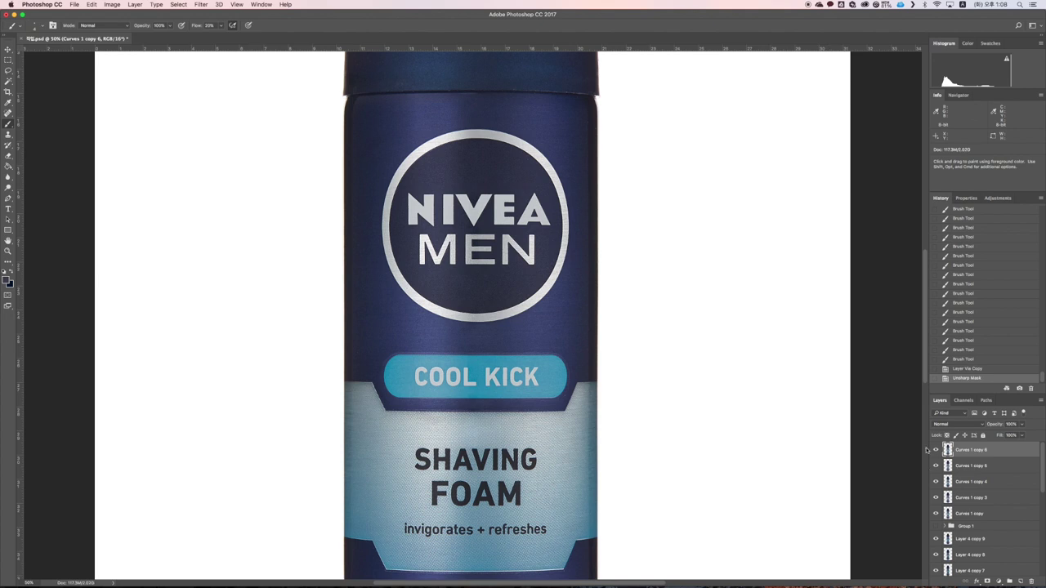
# Step: Apply a High Pass filter with a 0.5 pixel radius to the duplicated layer
pyautogui.click(201, 4)
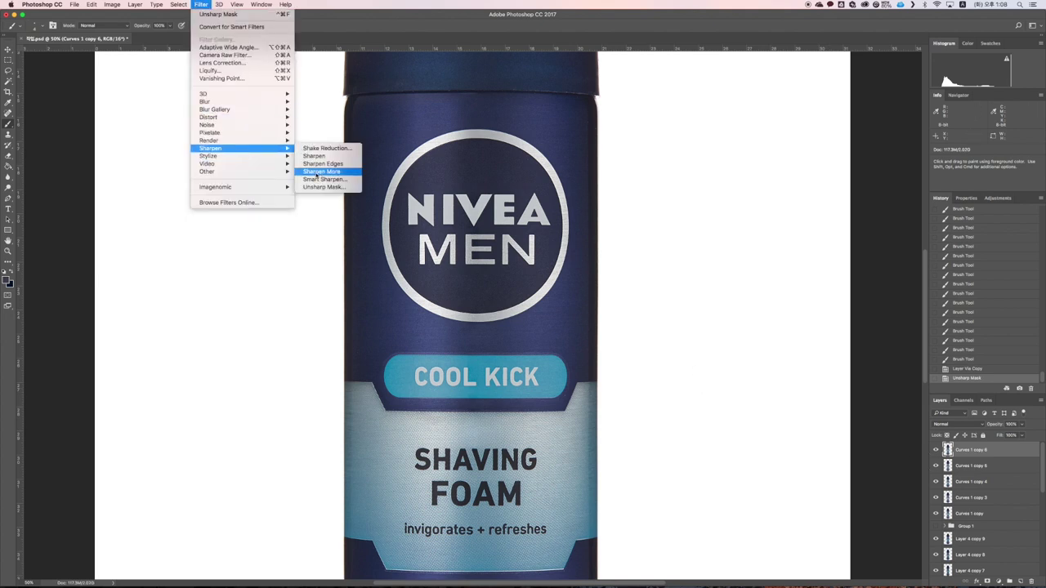
pyautogui.moveTo(278, 171)
pyautogui.click(312, 179)
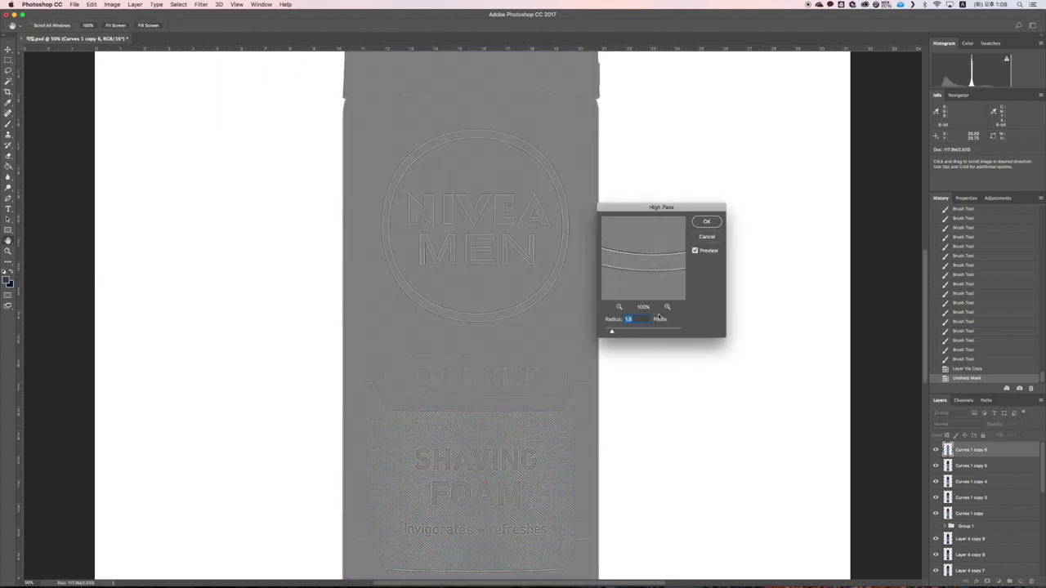
pyautogui.write('1')
pyautogui.moveTo(608, 331); pyautogui.dragTo(606, 334)
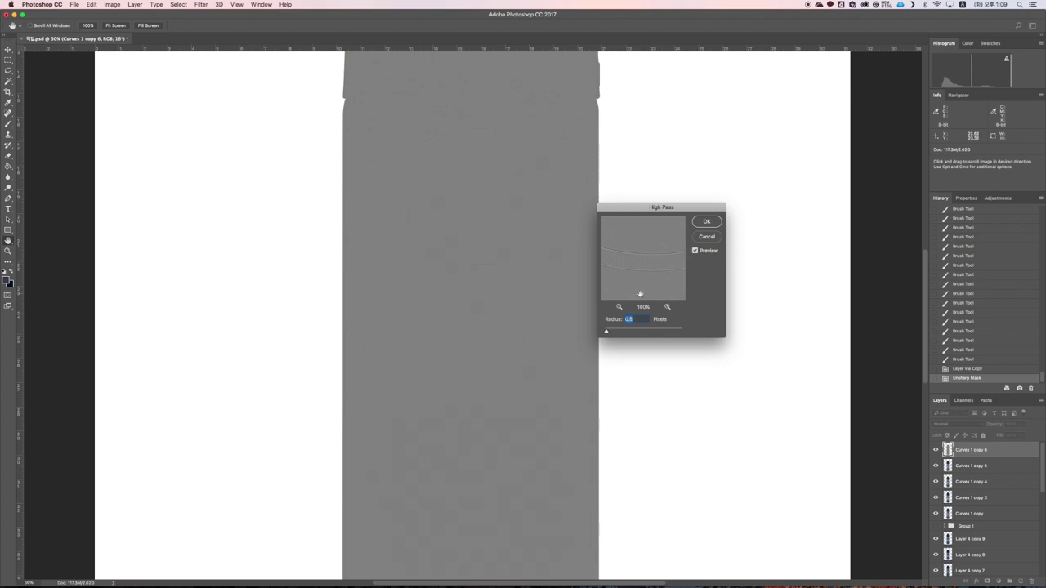
pyautogui.click(707, 221)
# Step: Set the High Pass layer's blend mode to Soft Light and merge it into the layer below
pyautogui.click(948, 424)
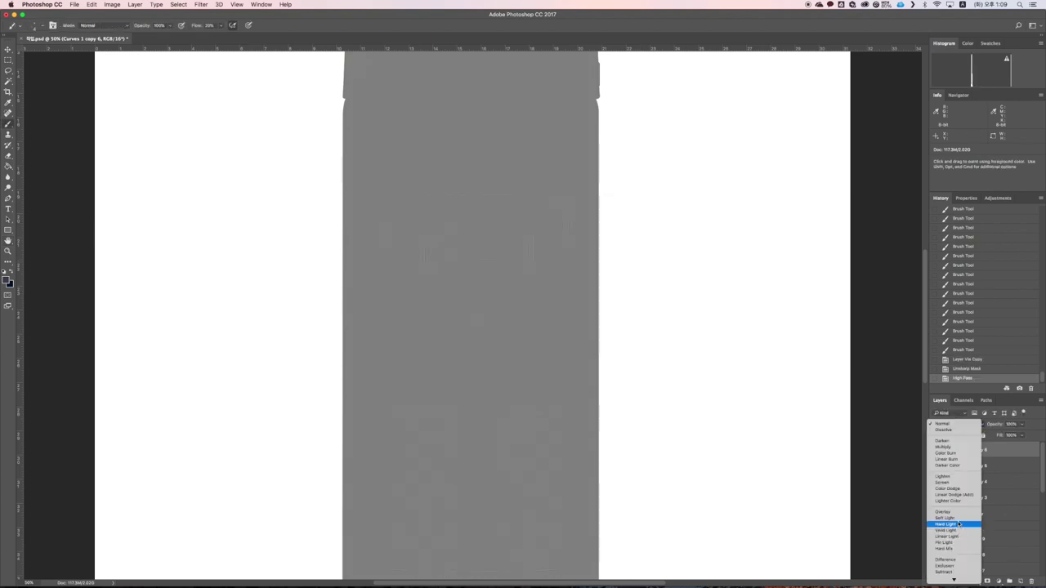
pyautogui.click(952, 518)
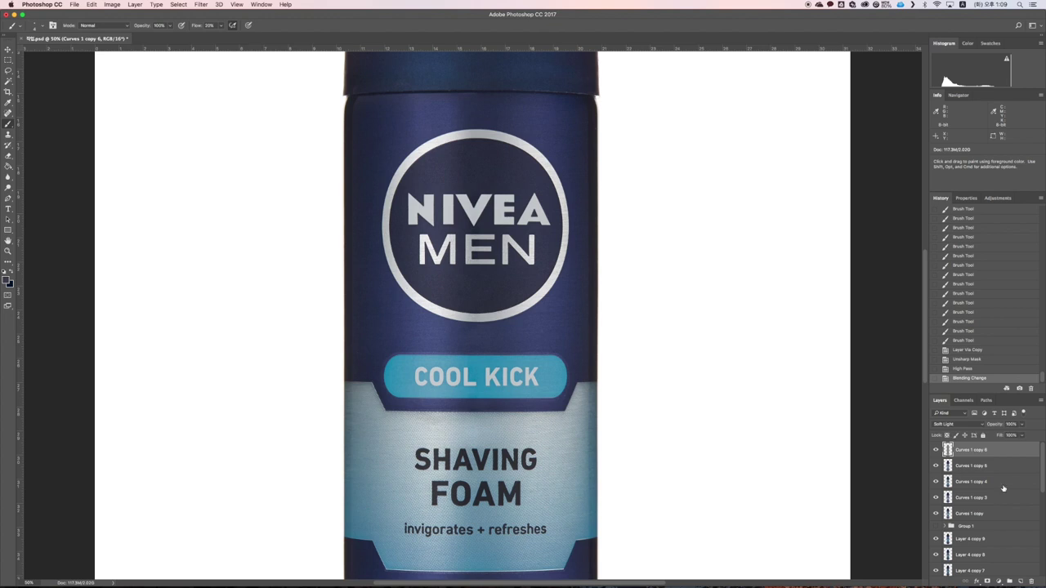
pyautogui.press('super+e')
pyautogui.press('super+minus')
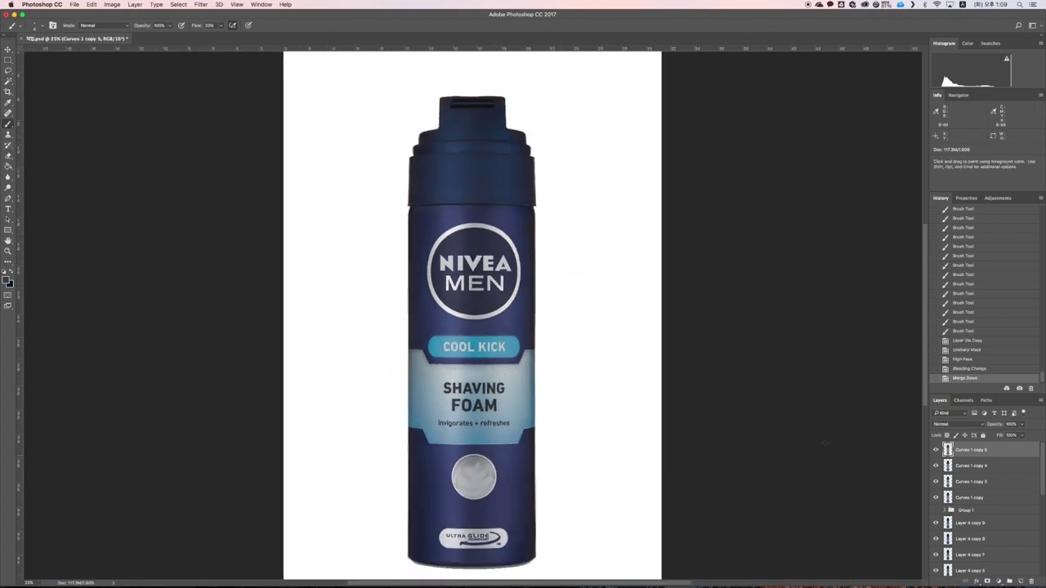